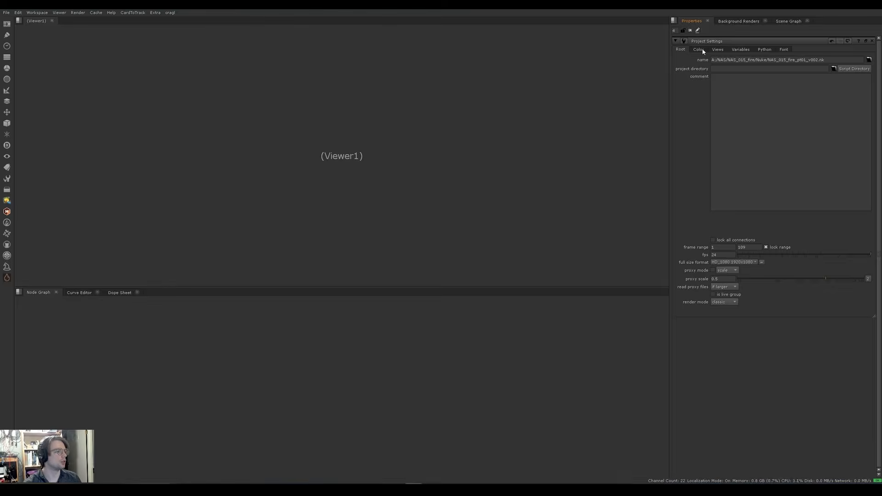
# Set the project's color management to OCIO with the aces_1.2 config.
pyautogui.click(722, 60)
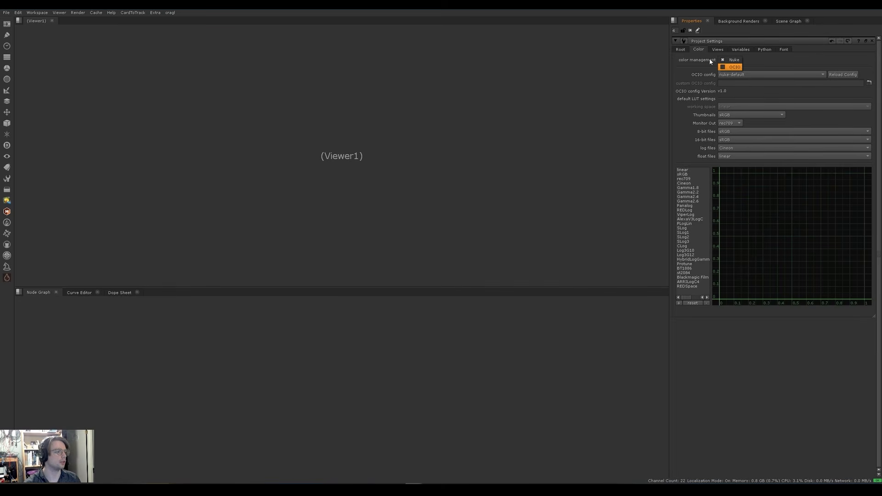
pyautogui.click(731, 67)
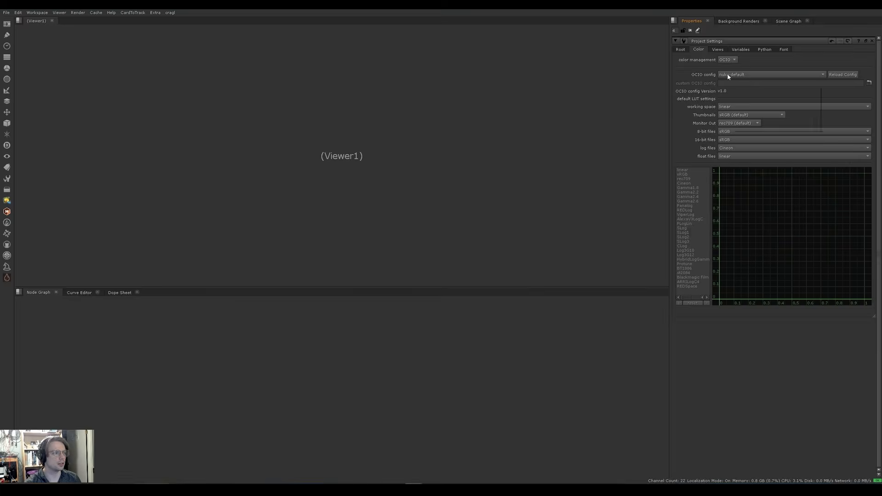
pyautogui.click(728, 75)
pyautogui.moveTo(759, 84)
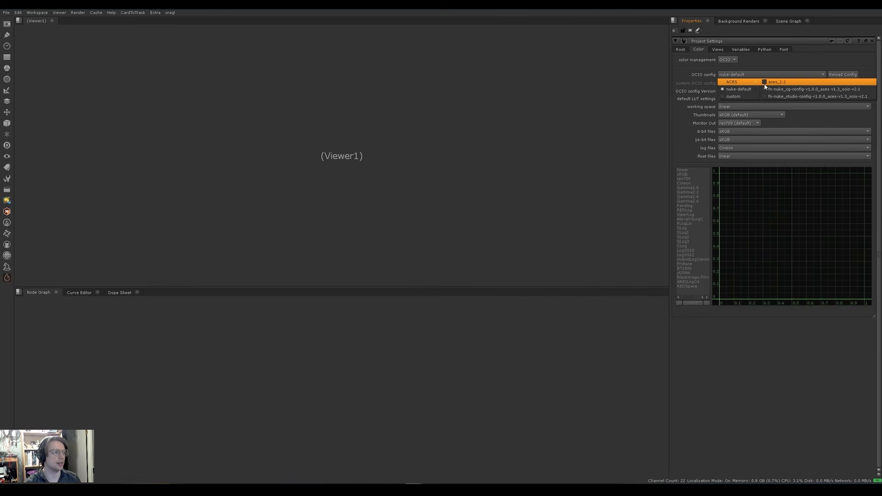
pyautogui.click(777, 81)
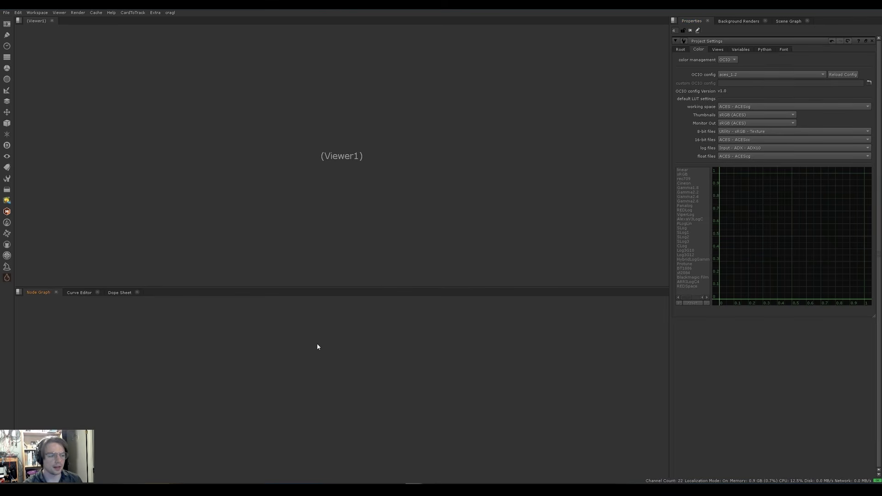
# Add a Noise node and show it in the viewer.
pyautogui.press('Tab')
pyautogui.write('noise')
pyautogui.press('Return')
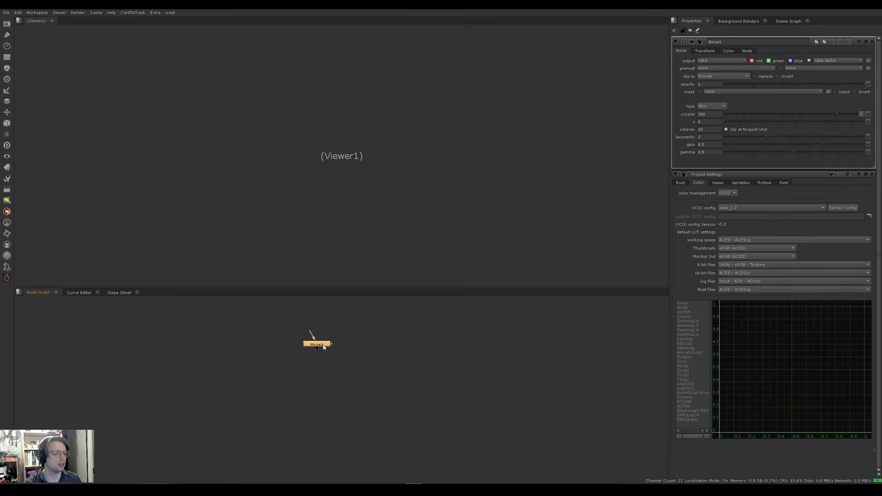
pyautogui.press('1')
pyautogui.moveTo(323, 353); pyautogui.dragTo(322, 369)
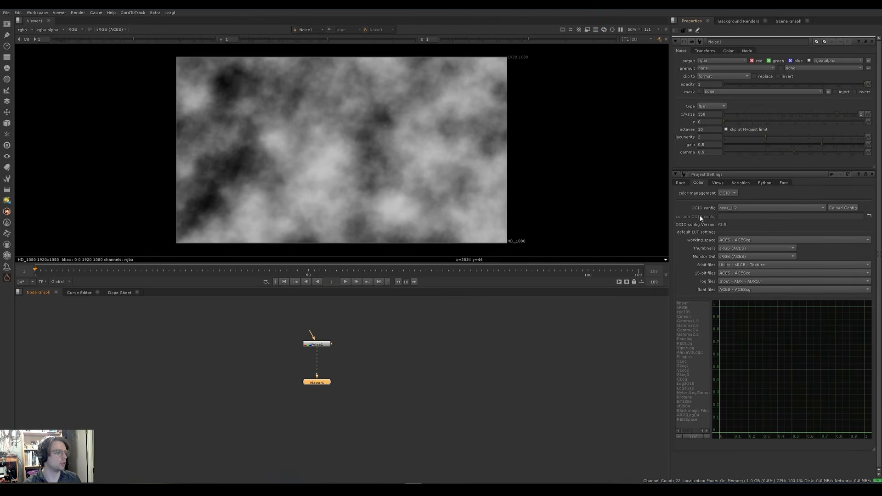
# Switch the project's color management to Nuke and its OCIO config to nuke-default.
pyautogui.click(729, 194)
pyautogui.click(730, 186)
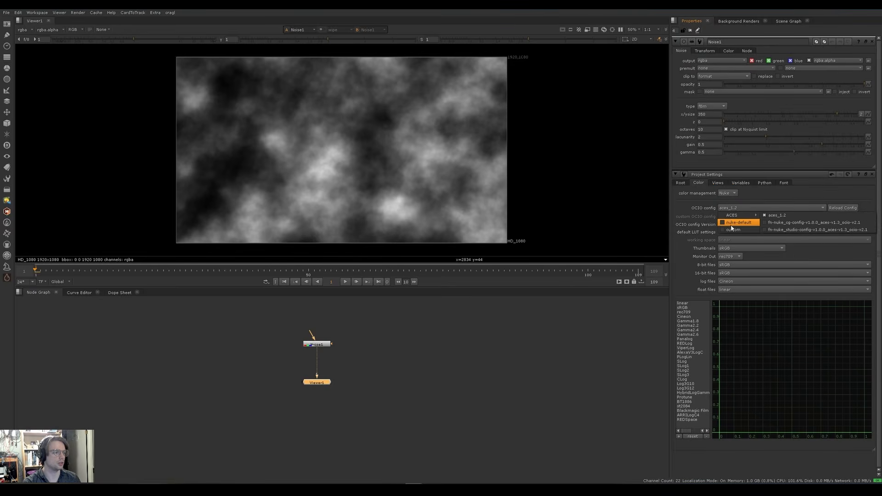
pyautogui.click(736, 222)
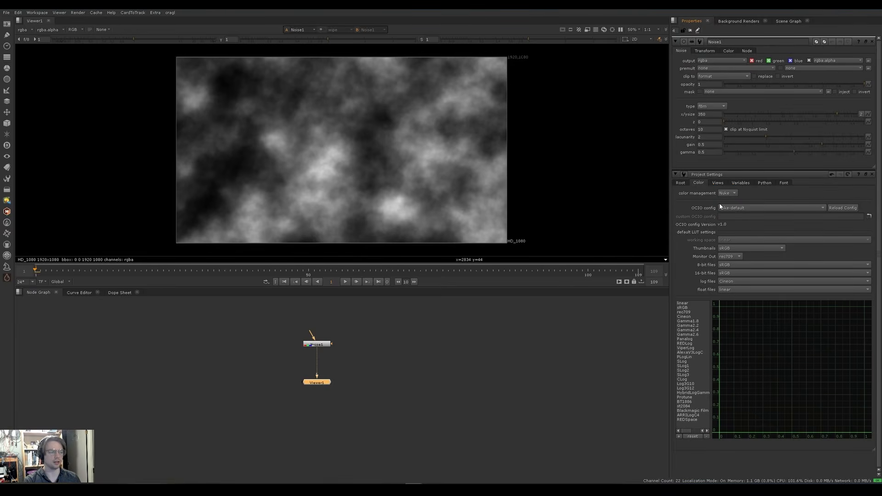
# Add a Grade after the Noise node with gain 3.2 and a warm multiply of red 1.4, green 1, blue 0.6.
pyautogui.press('g')
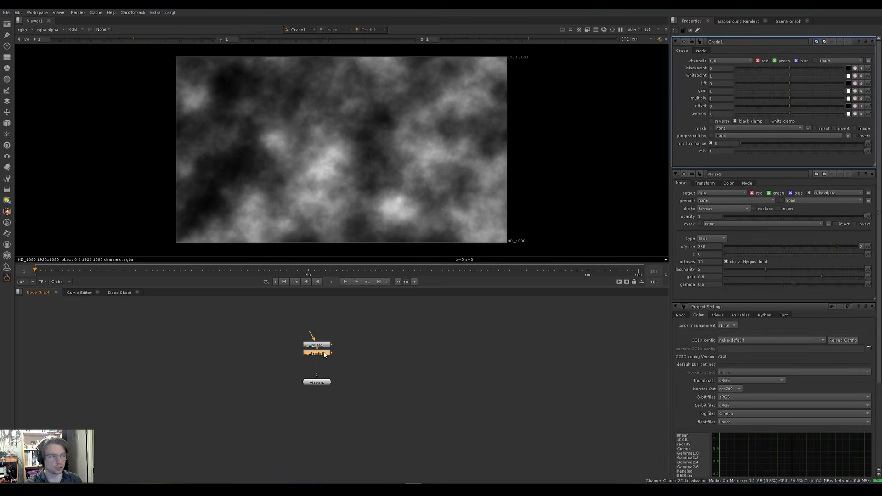
pyautogui.moveTo(790, 90); pyautogui.dragTo(833, 90)
pyautogui.click(855, 98)
pyautogui.moveTo(856, 120); pyautogui.dragTo(855, 126)
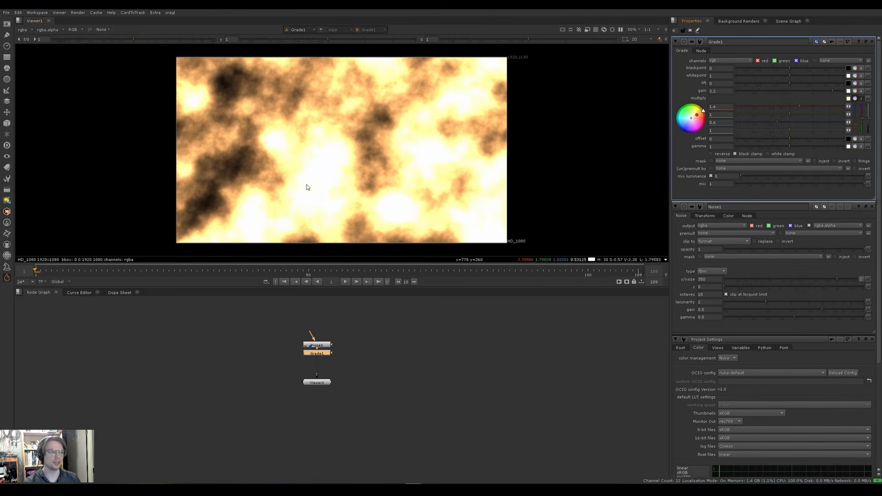
pyautogui.moveTo(296, 198); pyautogui.dragTo(328, 170)
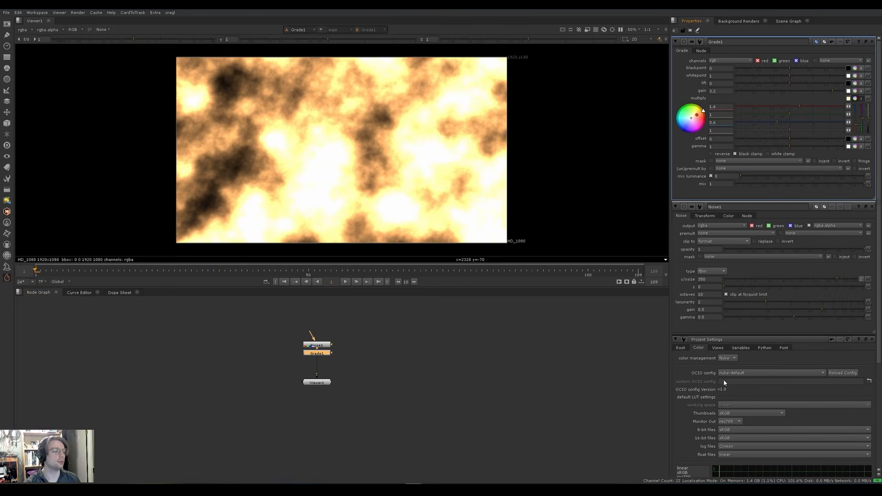
# Return the project's color management to OCIO and choose the aces_1.2 config.
pyautogui.click(728, 363)
pyautogui.click(728, 366)
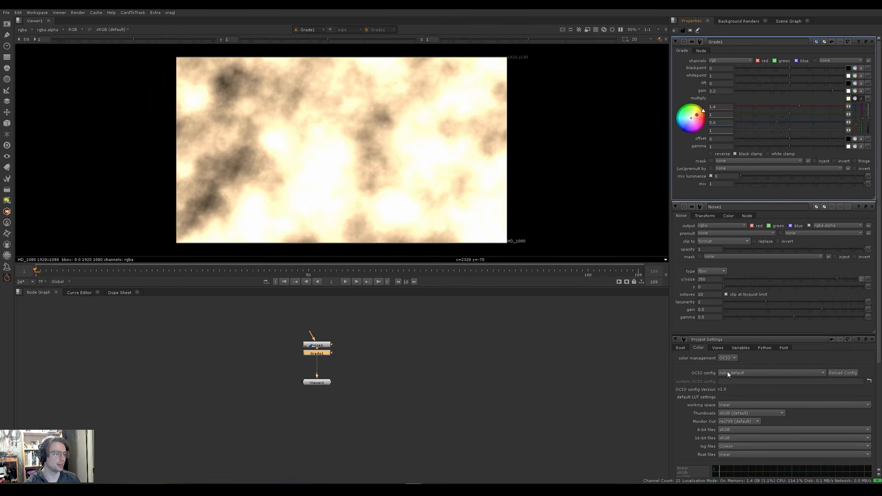
pyautogui.click(728, 376)
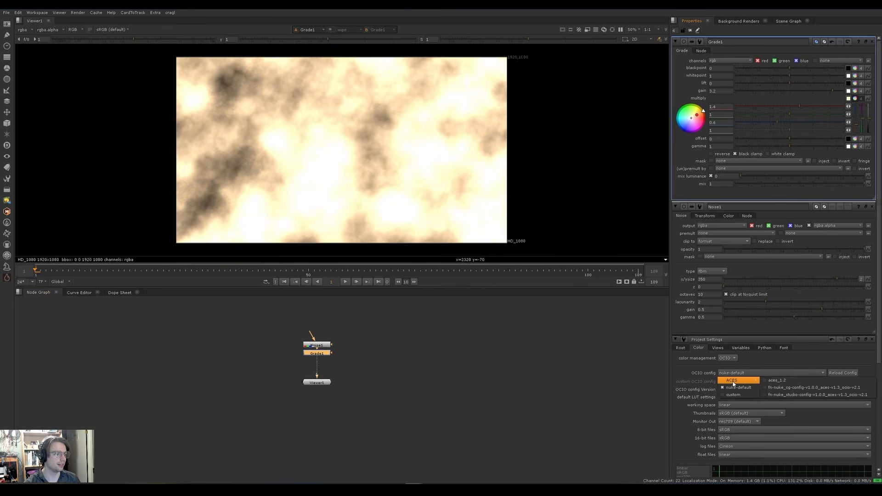
pyautogui.click(767, 380)
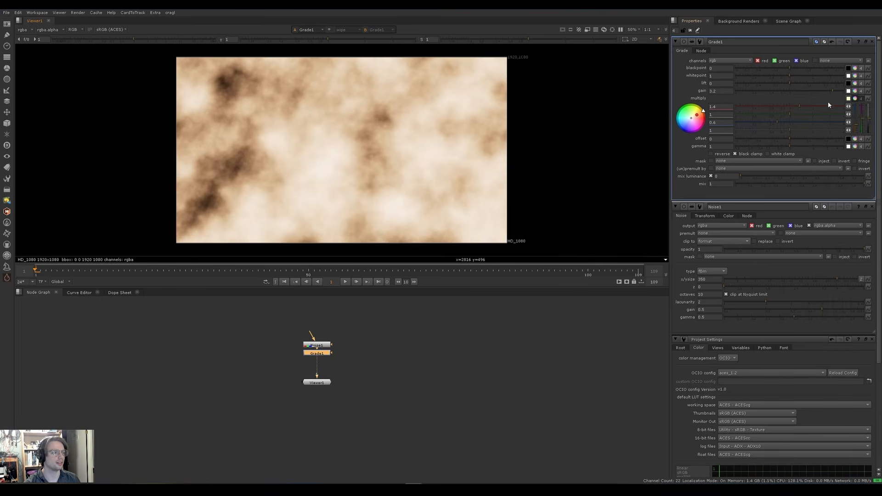
# Push the Grade's multiply to red 1.7 and blue 0.3, and delete the Noise and Grade test nodes.
pyautogui.moveTo(855, 128); pyautogui.dragTo(855, 126)
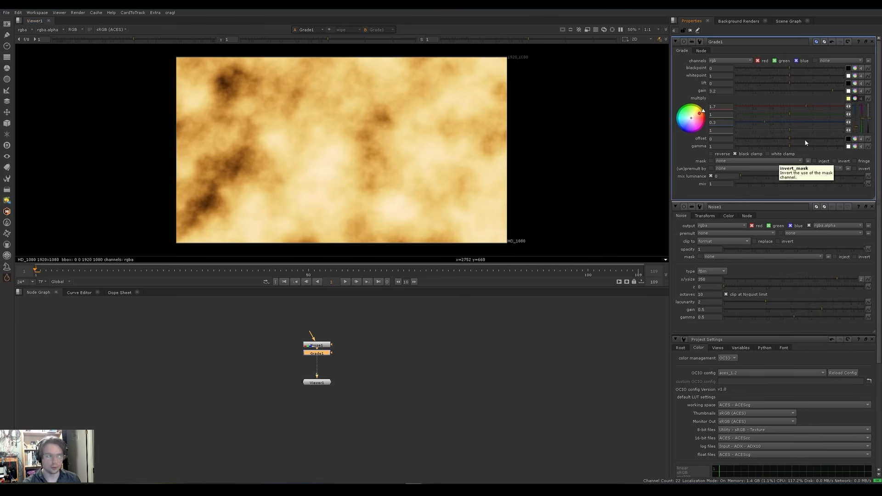
pyautogui.moveTo(369, 379); pyautogui.dragTo(276, 333)
pyautogui.press('Delete')
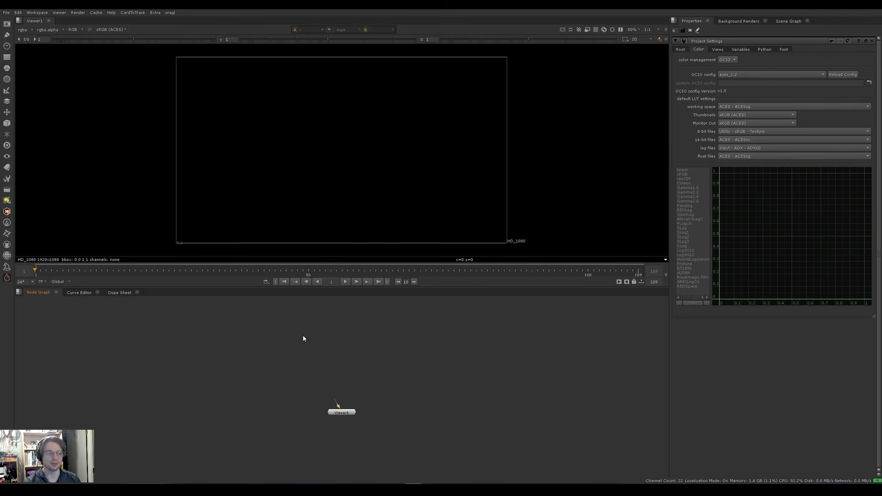
# Read in the reference clips 3211457-hd_1920_1080_30fps.mp4, 4154532-uhd_3840_2160_24fps.mp4 and 6190918-hd_1080_1920_30fps.mp4, and line up their nodes in a row.
pyautogui.press('r')
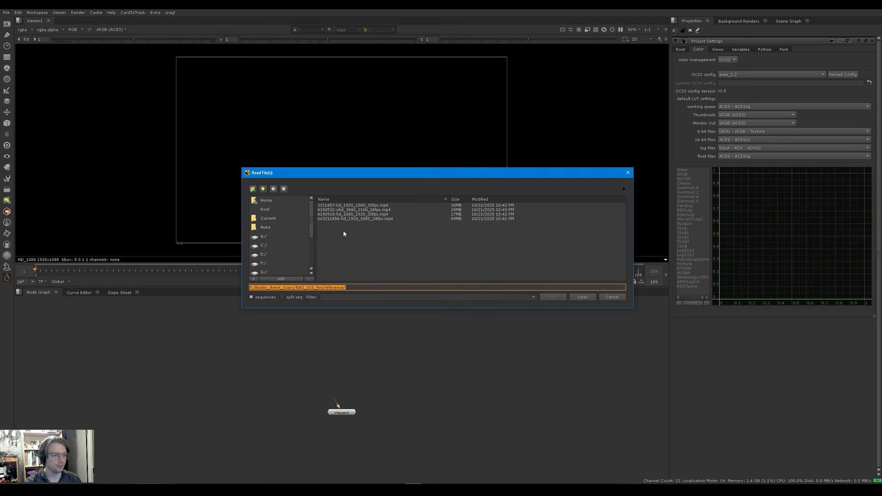
pyautogui.keyDown('shift'); pyautogui.click(359, 207); pyautogui.keyUp('shift')
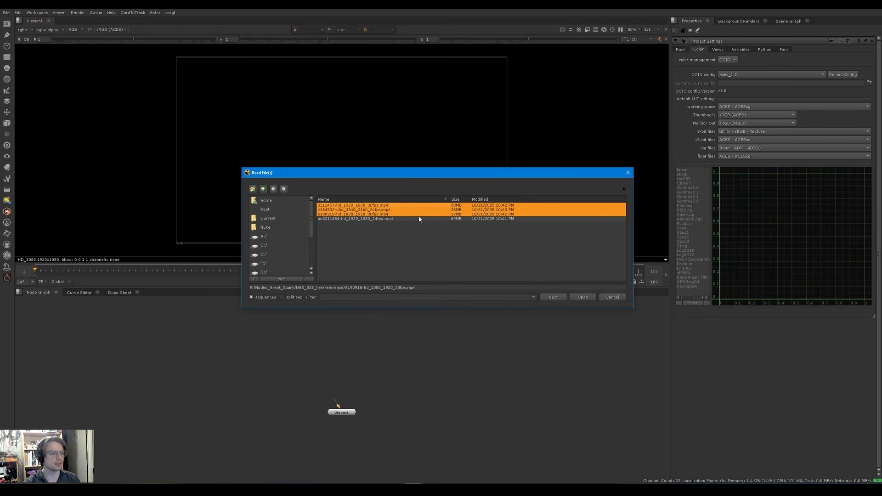
pyautogui.click(581, 297)
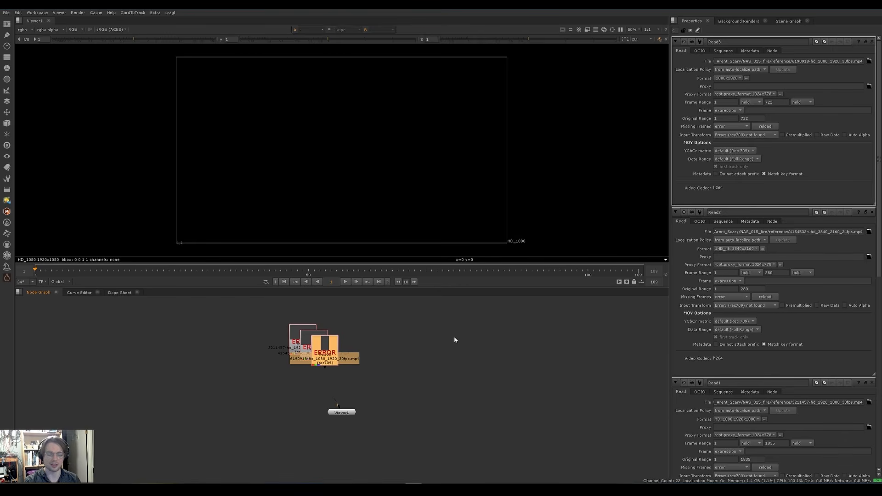
pyautogui.moveTo(370, 374); pyautogui.dragTo(269, 333)
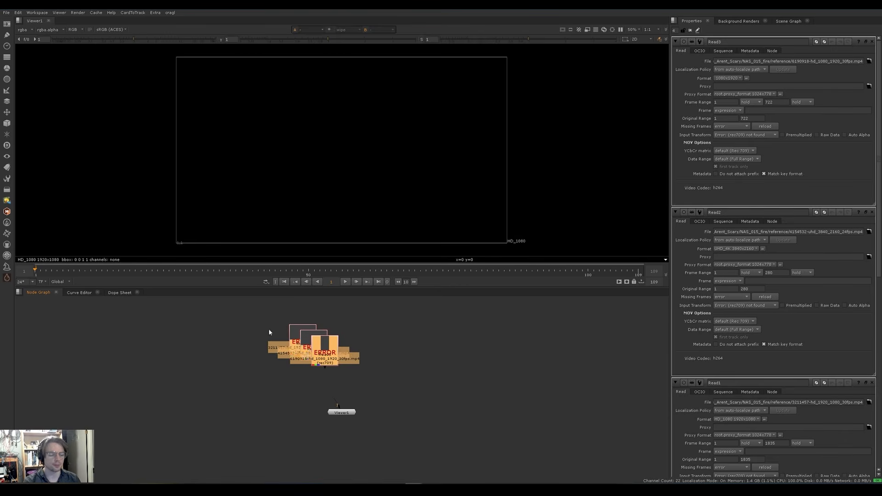
pyautogui.press('l')
# Set the input transform of the 3211457 clip's Read node to Output - Rec.709.
pyautogui.doubleClick(286, 355)
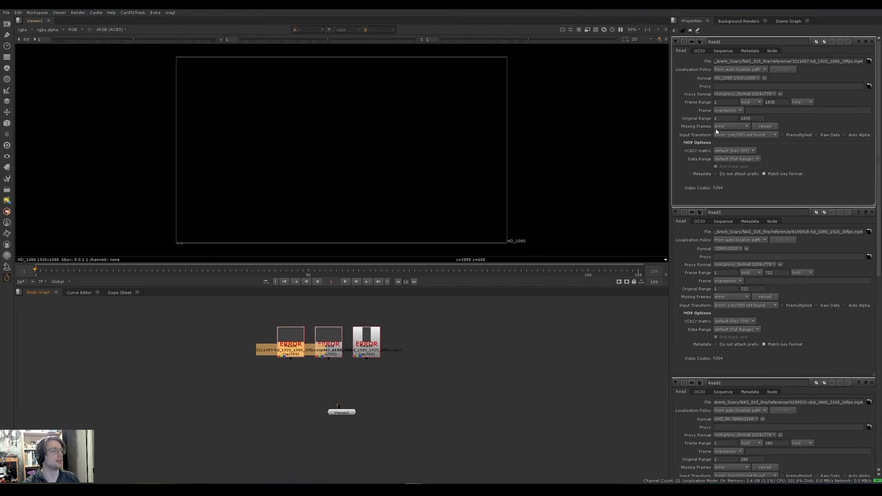
pyautogui.click(744, 134)
pyautogui.moveTo(737, 168)
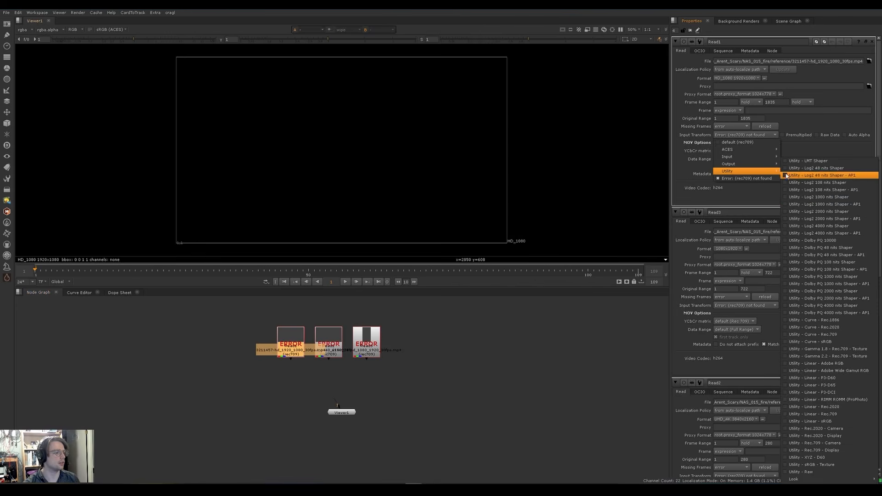
pyautogui.click(813, 250)
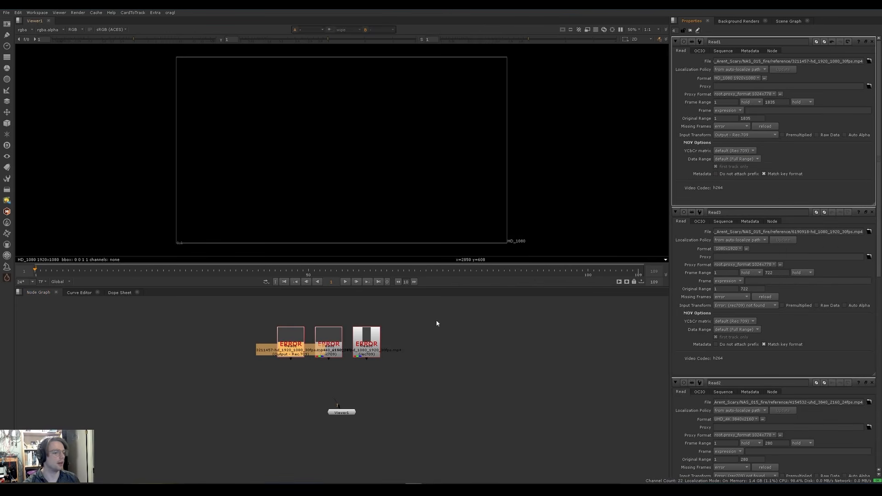
# Set the input transform of the 4154532 and 6190918 clips' Read nodes to Output - Rec.709.
pyautogui.doubleClick(331, 342)
pyautogui.click(735, 134)
pyautogui.moveTo(740, 171)
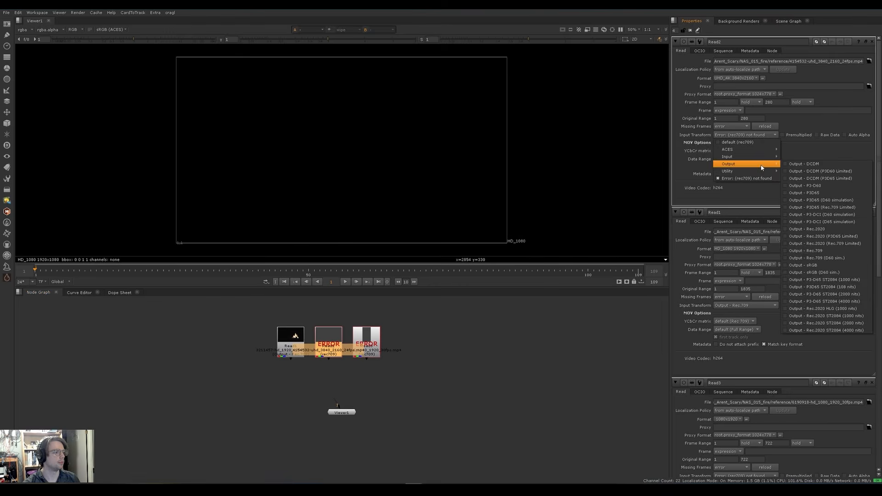
pyautogui.click(813, 251)
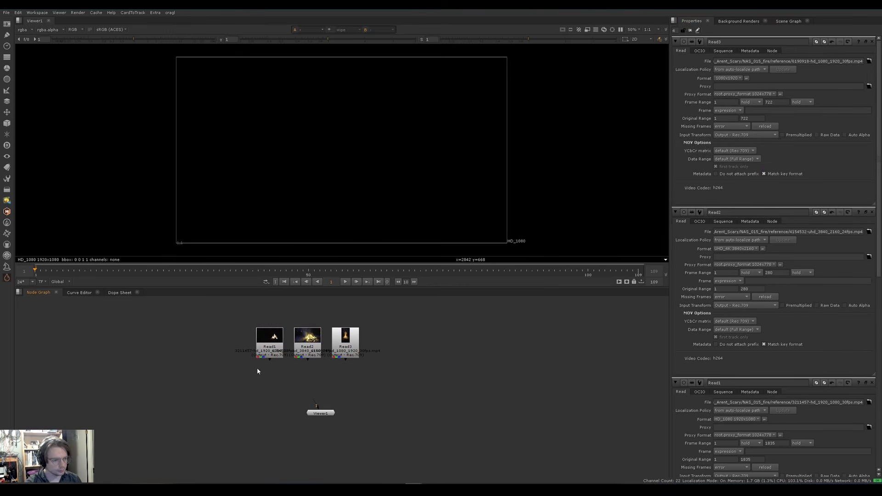
# Spread the three Read nodes apart in the node graph so their labels do not overlap.
pyautogui.moveTo(268, 345); pyautogui.dragTo(203, 342)
pyautogui.moveTo(351, 341); pyautogui.dragTo(378, 343)
pyautogui.moveTo(320, 343); pyautogui.dragTo(286, 349)
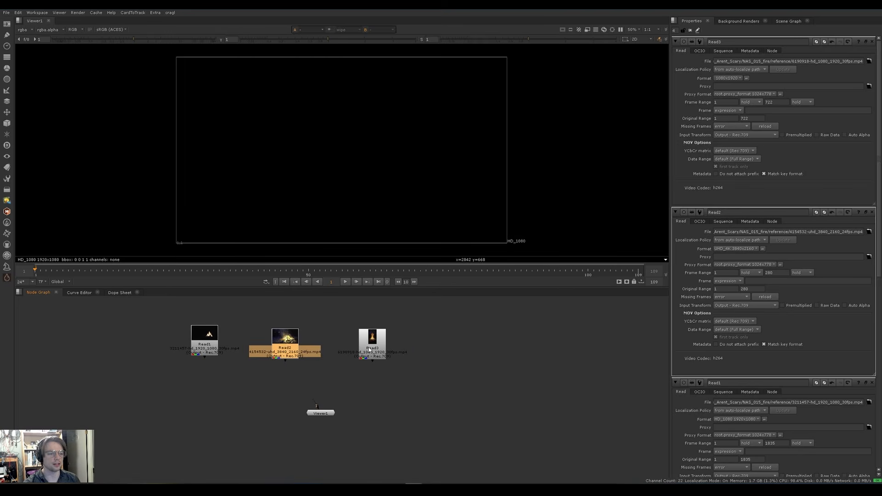
pyautogui.moveTo(368, 347); pyautogui.dragTo(366, 346)
pyautogui.moveTo(208, 339); pyautogui.dragTo(211, 341)
# Play the Read1 fire clip in the viewer and switch the playback to the Read2 clip.
pyautogui.press('1')
pyautogui.press('l')
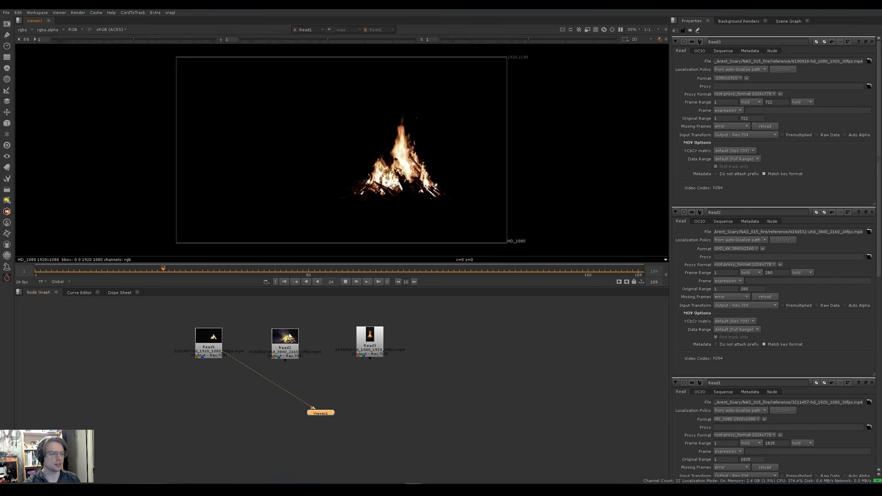
pyautogui.click(285, 338)
pyautogui.press('1')
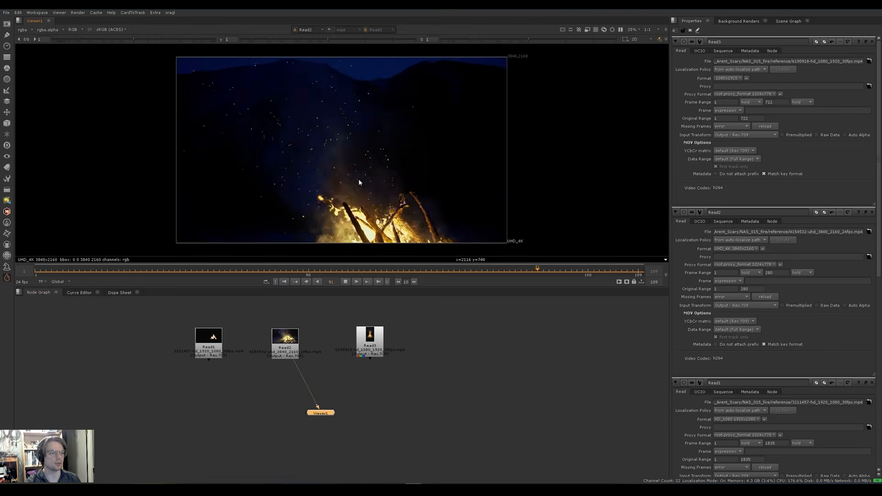
# Show the vertical Read3 bonfire clip in the viewer and play it forward and backward to study the flames.
pyautogui.press('k')
pyautogui.click(370, 332)
pyautogui.press('1')
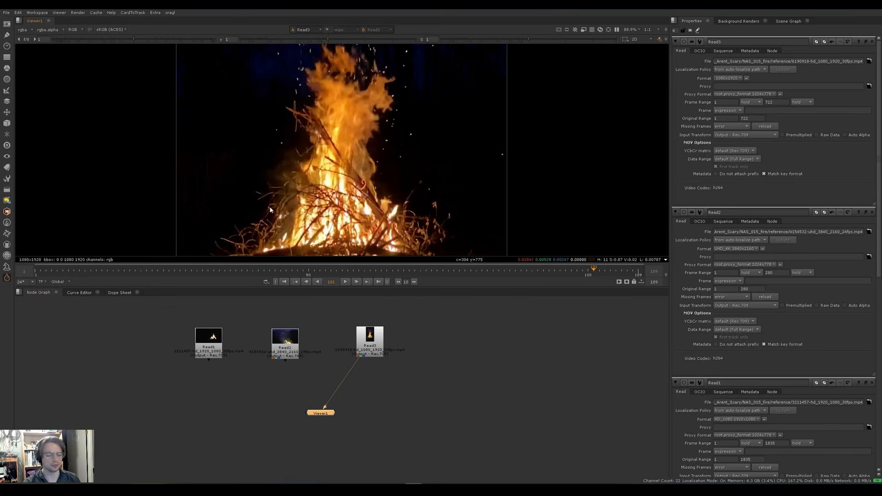
pyautogui.scroll(-3, 261, 203)
pyautogui.press('l')
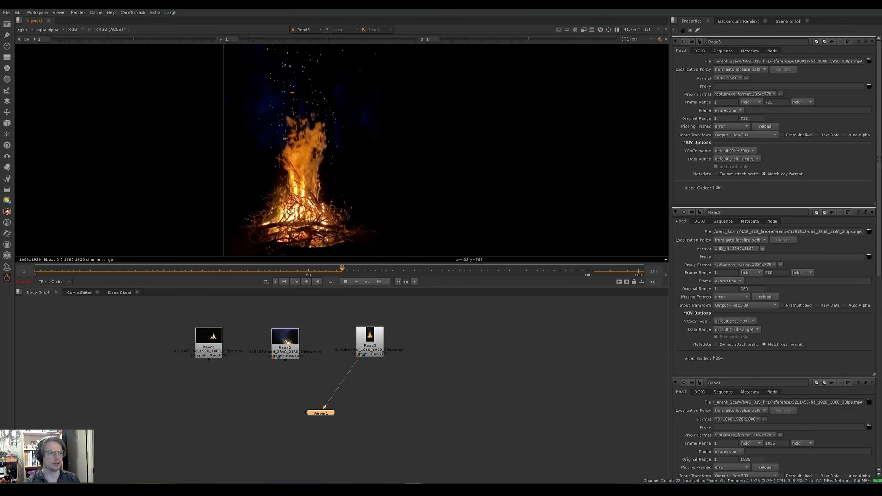
pyautogui.press('j')
pyautogui.press('l')
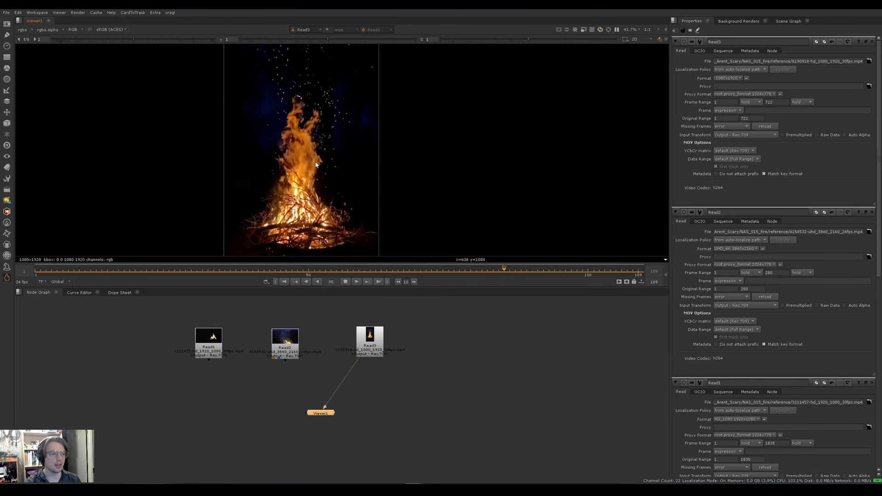
pyautogui.press('j')
pyautogui.press('l')
# Return the viewer to the Read1 fire clip and play it close up to examine the flame motion.
pyautogui.press('1')
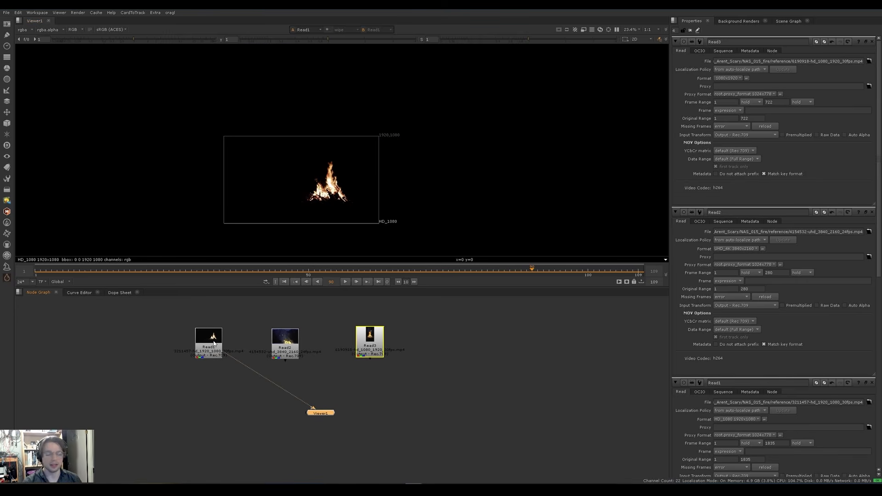
pyautogui.scroll(3, 299, 204)
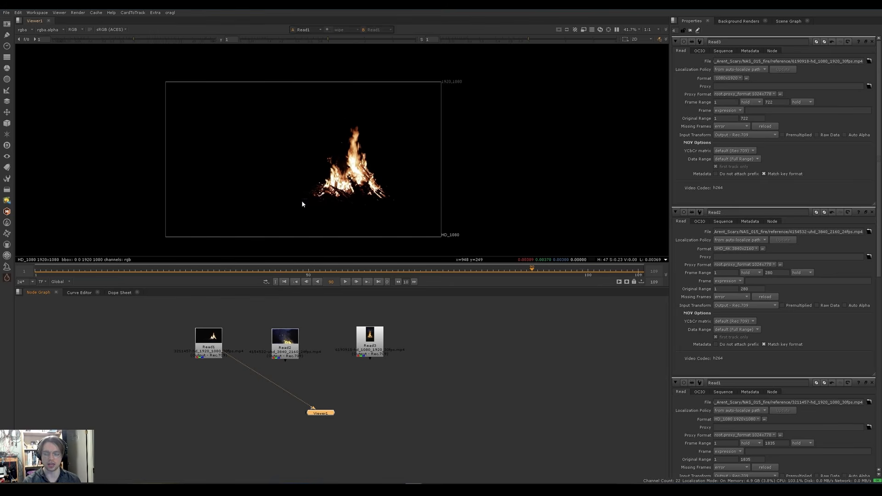
pyautogui.scroll(2, 302, 204)
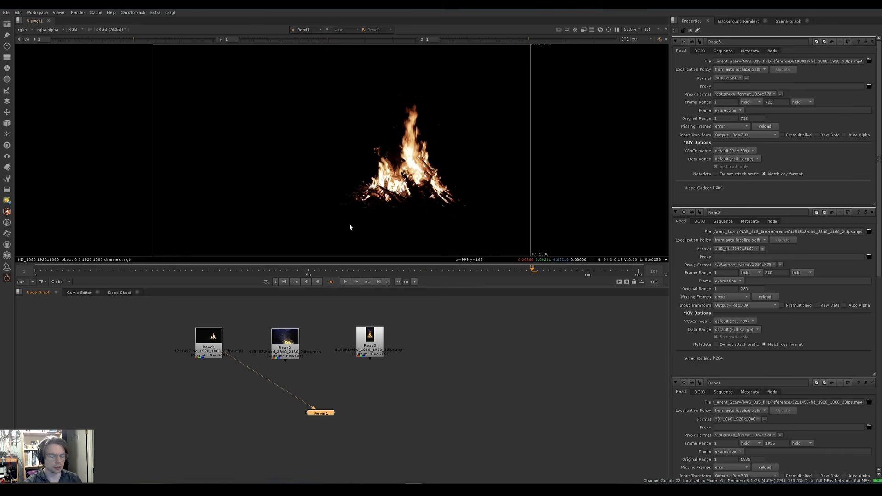
pyautogui.press('l')
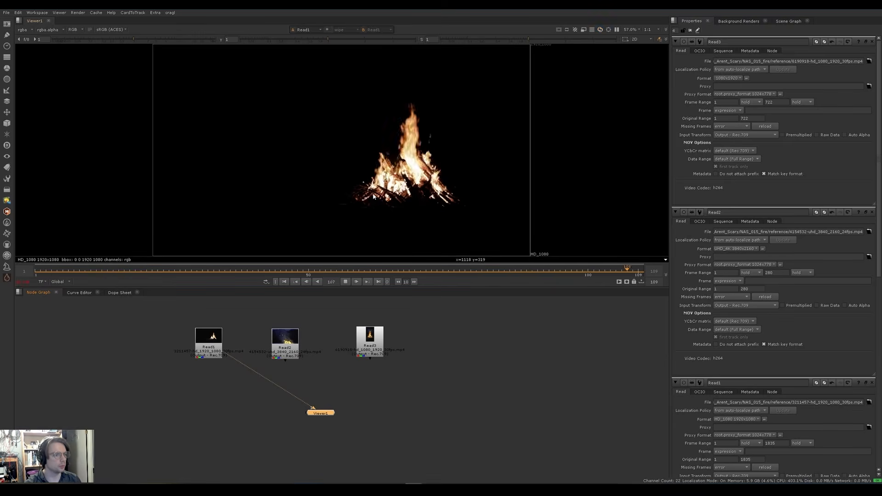
# Add a RotoPaint node below Read1, show it in the viewer and choose the Brush tool.
pyautogui.press('k')
pyautogui.click(244, 315)
pyautogui.press('p')
pyautogui.click(209, 363)
pyautogui.click(22, 91)
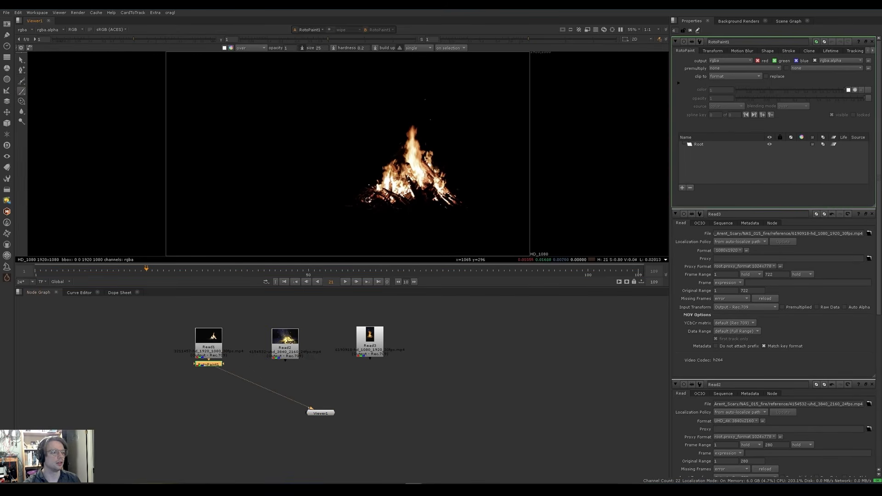
# Brush rough outlines over the whole fire and its separate flame tongues, and undo all the strokes.
pyautogui.moveTo(367, 201)
pyautogui.mouseDown()
pyautogui.moveTo(407, 131)
pyautogui.moveTo(459, 213)
pyautogui.mouseUp()
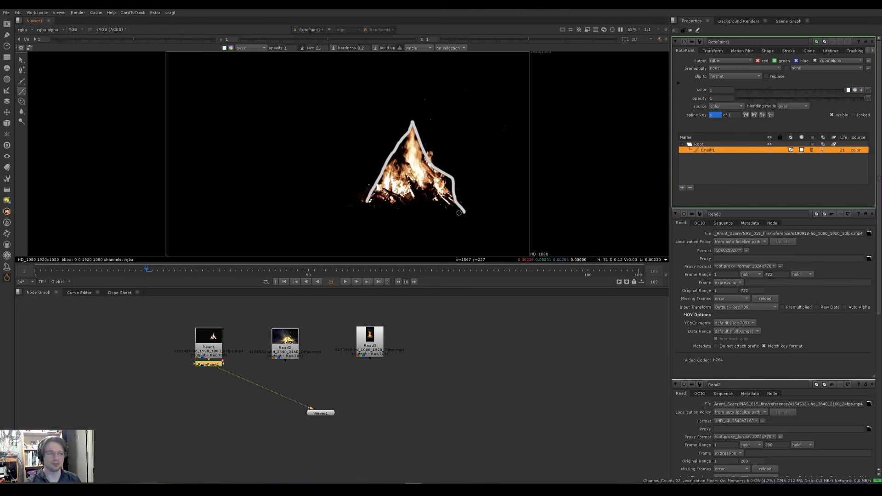
pyautogui.hotkey('ctrl', 'z')
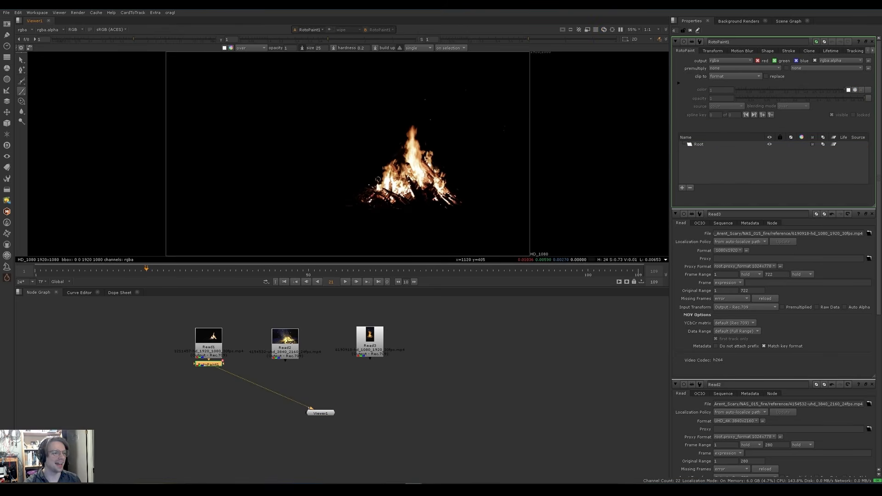
pyautogui.moveTo(368, 200)
pyautogui.mouseDown()
pyautogui.moveTo(391, 155)
pyautogui.moveTo(402, 192)
pyautogui.moveTo(417, 124)
pyautogui.moveTo(430, 193)
pyautogui.moveTo(449, 195)
pyautogui.mouseUp()
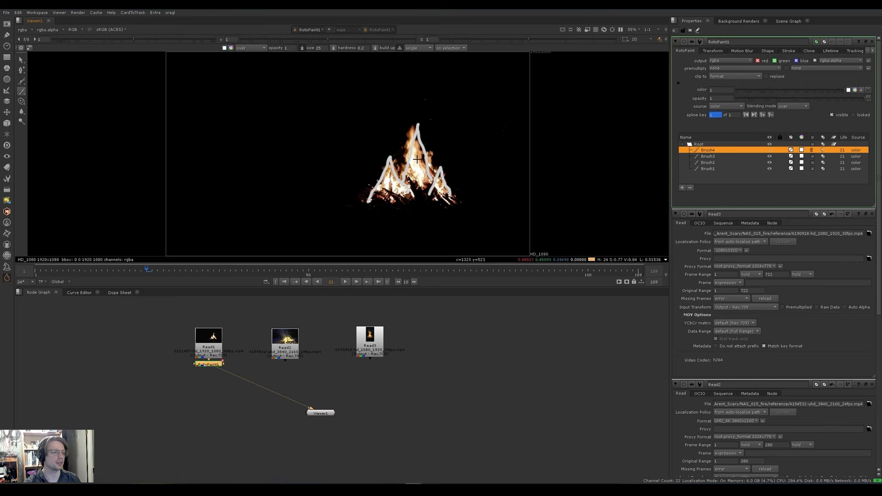
pyautogui.hotkey('ctrl', 'z')
pyautogui.hotkey('ctrl', 'z')
pyautogui.hotkey('ctrl', 'z')
pyautogui.hotkey('ctrl', 'z')
# Circle the base and the tip of the flames with brush strokes and play the fire clip without them.
pyautogui.press('l')
pyautogui.press('j')
pyautogui.press('k')
pyautogui.moveTo(387, 198)
pyautogui.mouseDown()
pyautogui.moveTo(374, 203)
pyautogui.moveTo(453, 196)
pyautogui.moveTo(405, 192)
pyautogui.mouseUp()
pyautogui.moveTo(402, 113)
pyautogui.mouseDown()
pyautogui.moveTo(418, 144)
pyautogui.moveTo(405, 115)
pyautogui.mouseUp()
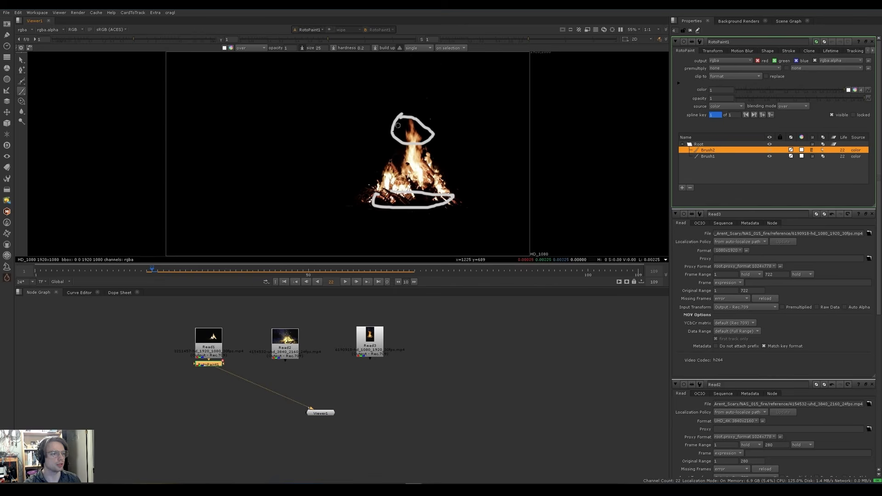
pyautogui.click(146, 272)
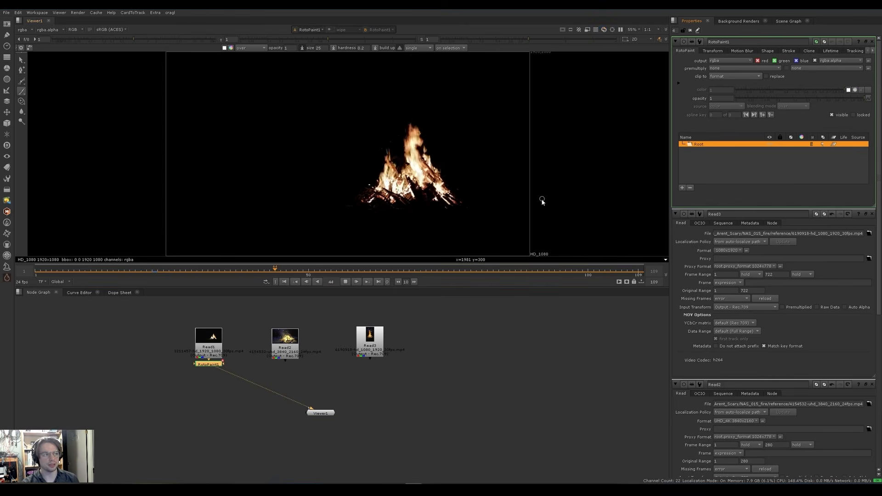
pyautogui.press('k')
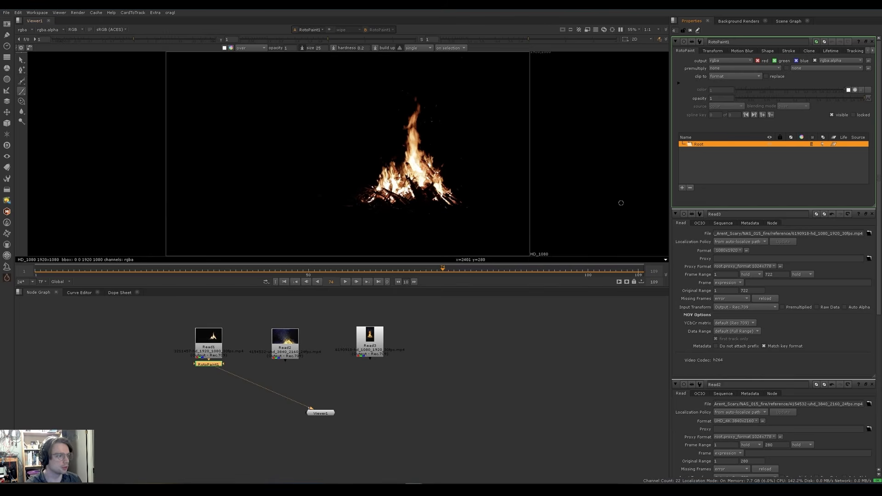
# Close all open node properties and make free space beside the Read nodes in the node graph.
pyautogui.click(872, 42)
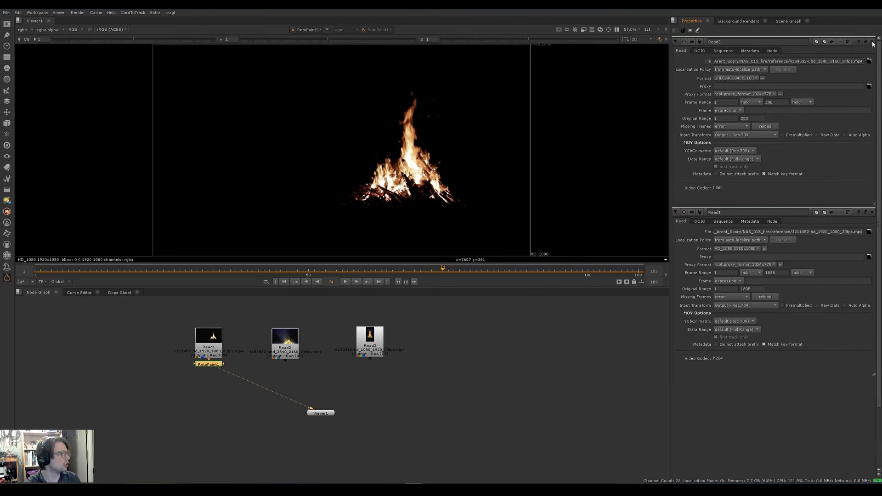
pyautogui.click(872, 43)
pyautogui.click(871, 43)
pyautogui.moveTo(261, 336); pyautogui.dragTo(206, 365, button='middle')
pyautogui.moveTo(231, 370); pyautogui.dragTo(217, 367)
pyautogui.moveTo(301, 367); pyautogui.dragTo(276, 372)
# Add a ParticleEmitter node in the empty area beside the Read nodes and show it in the viewer.
pyautogui.click(378, 356)
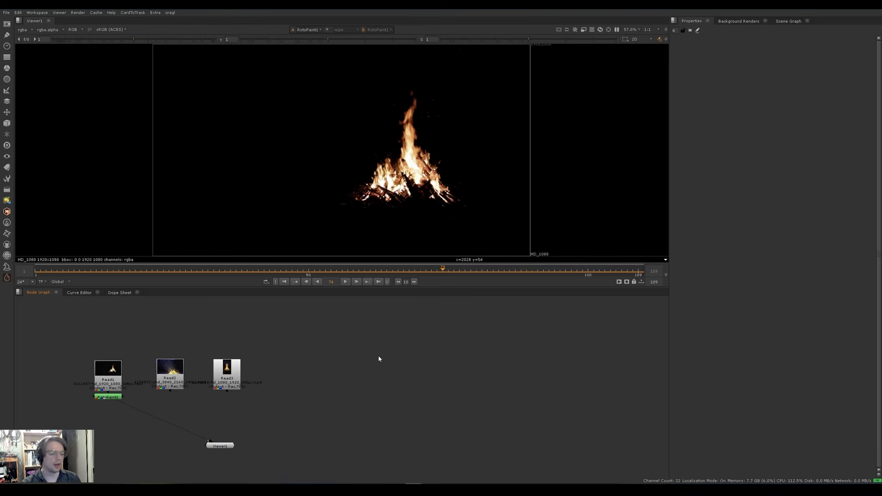
pyautogui.press('Tab')
pyautogui.write('particl')
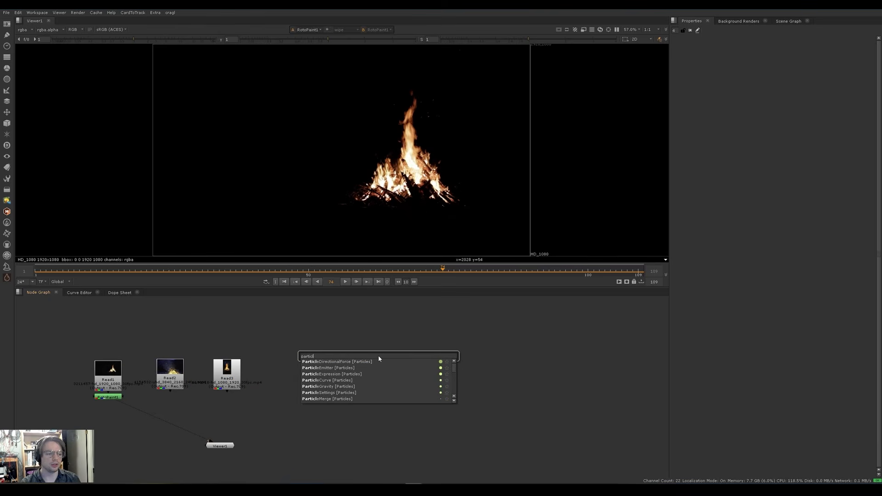
pyautogui.press('Down')
pyautogui.press('Return')
pyautogui.moveTo(379, 358); pyautogui.dragTo(372, 365)
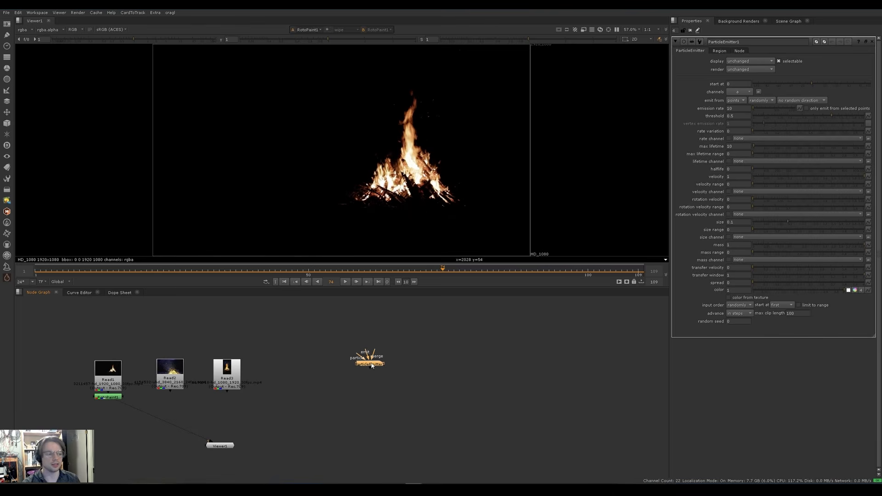
pyautogui.press('1')
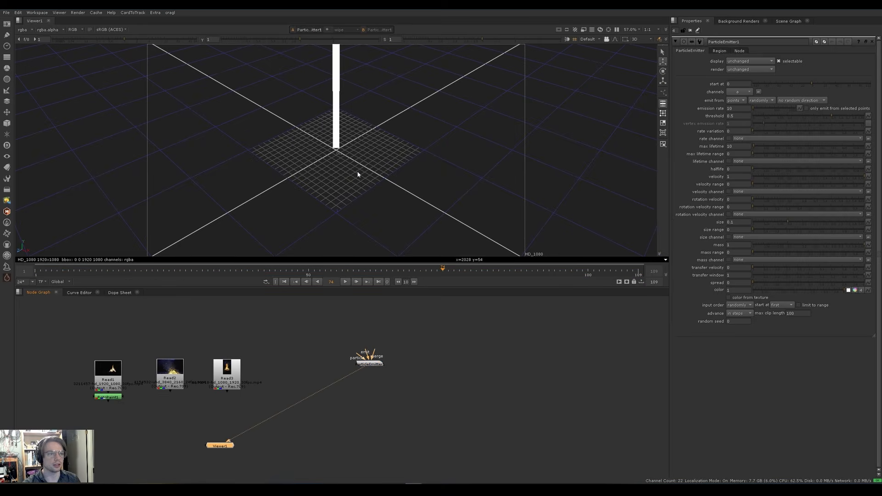
# Examine the emitter's full vertical particle stream in the 3D view from a lower and more distant angle.
pyautogui.moveTo(345, 133); pyautogui.dragTo(352, 171, button='middle')
pyautogui.keyDown('ctrl'); pyautogui.moveTo(352, 172); pyautogui.dragTo(331, 150); pyautogui.keyUp('ctrl')
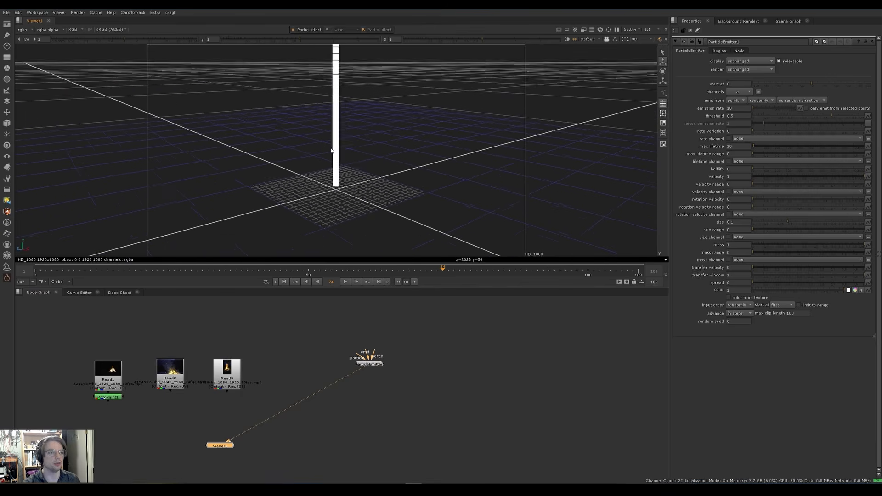
pyautogui.moveTo(330, 149); pyautogui.dragTo(322, 174, button='middle')
pyautogui.scroll(-1, 321, 173)
pyautogui.moveTo(348, 144); pyautogui.dragTo(355, 204, button='middle')
pyautogui.scroll(-6, 362, 193)
pyautogui.scroll(-1, 357, 168)
pyautogui.scroll(-5, 354, 205)
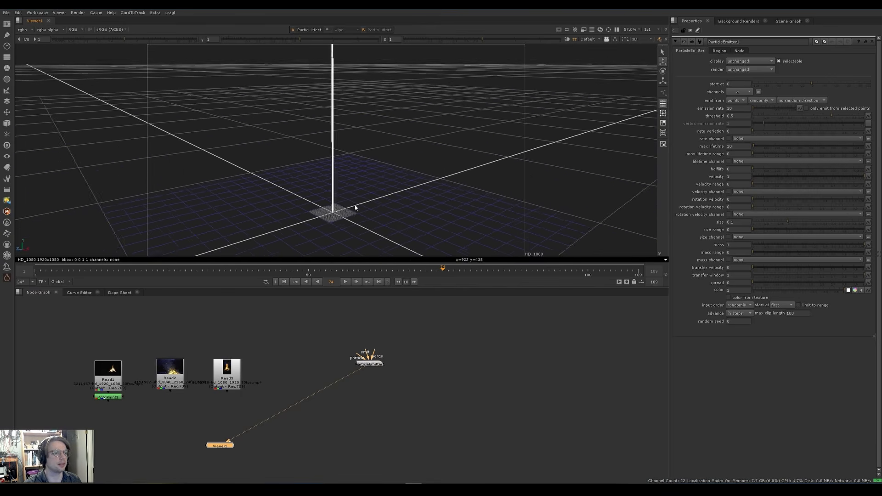
pyautogui.keyDown('ctrl'); pyautogui.moveTo(353, 189); pyautogui.dragTo(358, 180); pyautogui.keyUp('ctrl')
pyautogui.moveTo(358, 180); pyautogui.dragTo(358, 185, button='middle')
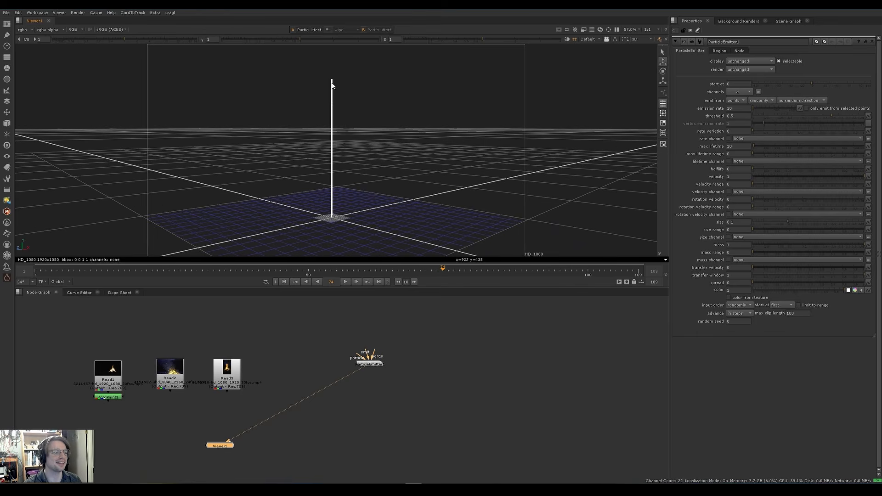
pyautogui.keyDown('ctrl'); pyautogui.moveTo(355, 136); pyautogui.dragTo(355, 133); pyautogui.keyUp('ctrl')
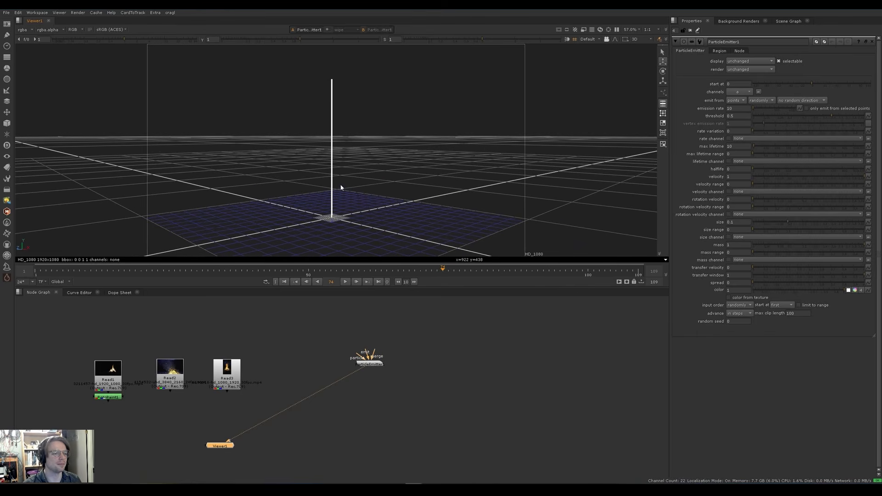
# Play the default particle stream from the start of the timeline to see how it grows.
pyautogui.moveTo(437, 270); pyautogui.dragTo(40, 270)
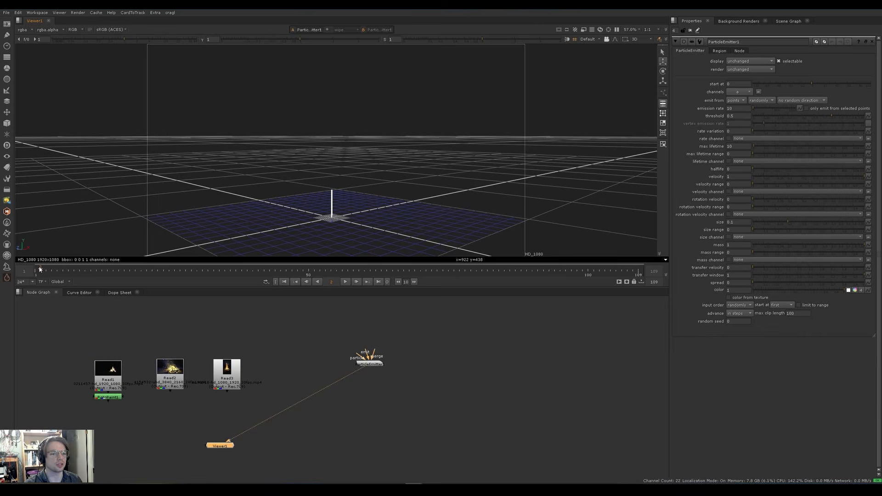
pyautogui.press('l')
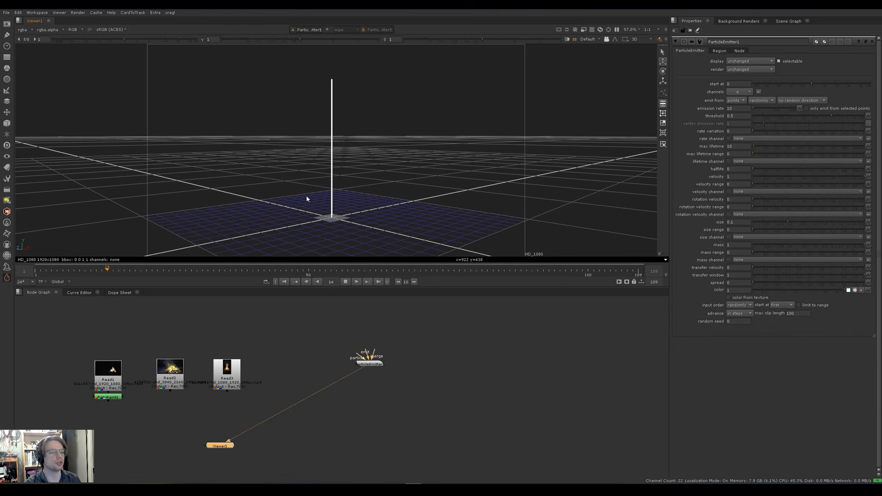
pyautogui.press('k')
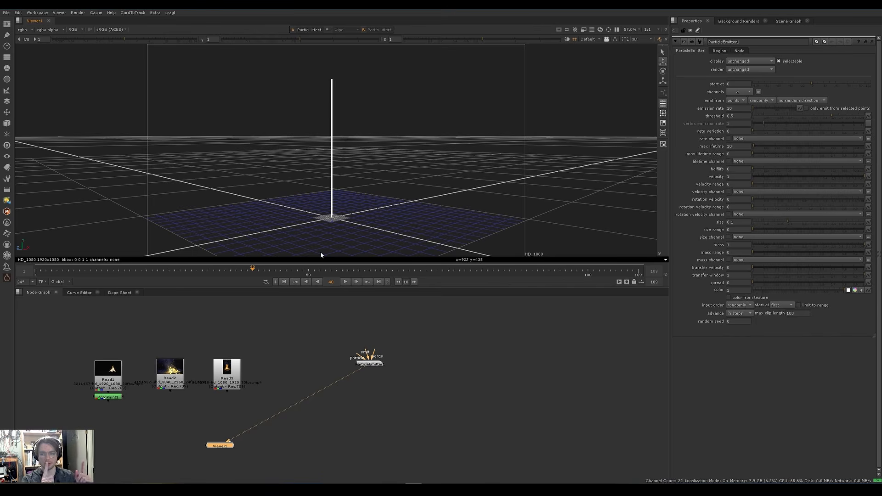
pyautogui.moveTo(298, 68); pyautogui.dragTo(346, 80)
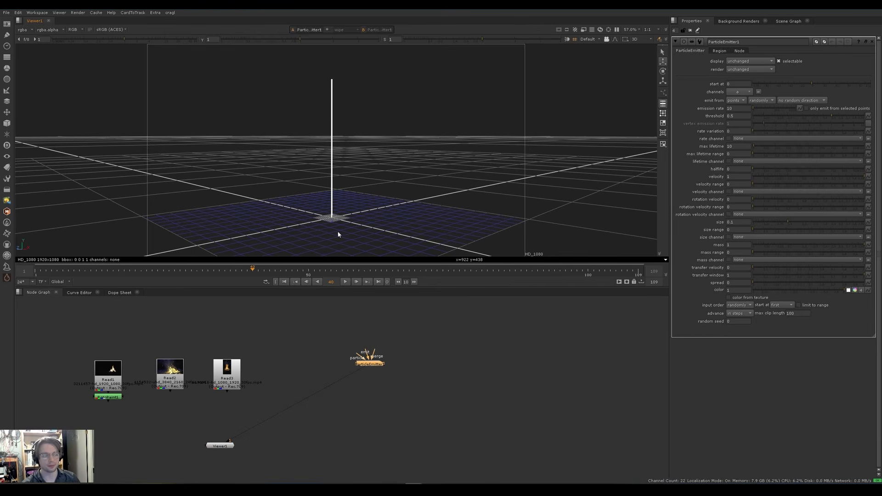
# Compare the Read1 fire clip with the ParticleEmitter output by switching between them in the viewer.
pyautogui.click(108, 369)
pyautogui.press('1')
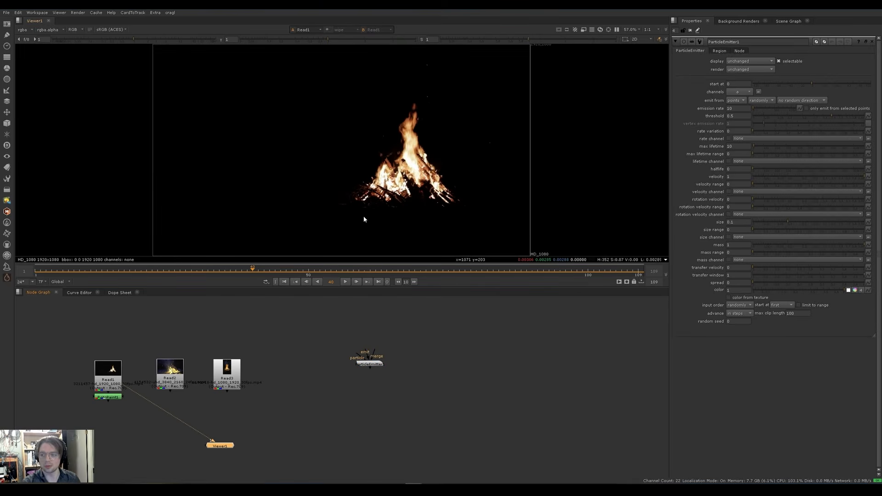
pyautogui.press('2')
pyautogui.press('1')
pyautogui.press('2')
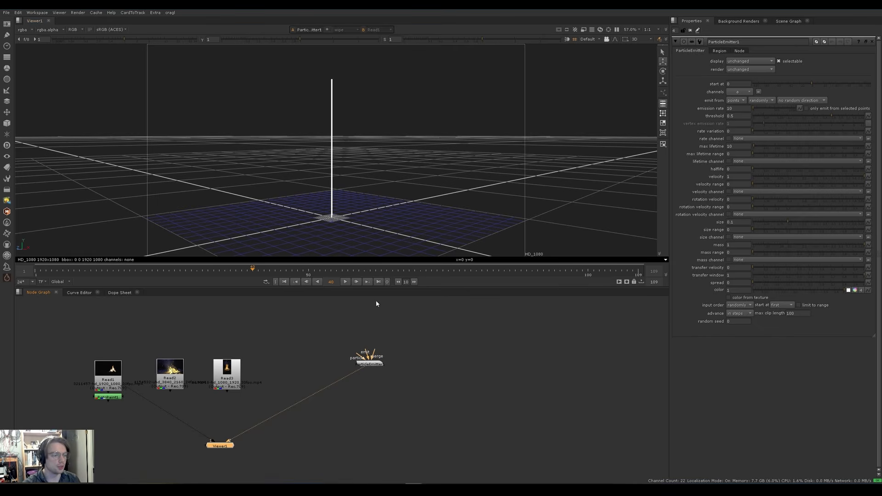
# Add a Card geometry node above the ParticleEmitter and connect it to the emitter's emit input.
pyautogui.moveTo(367, 352); pyautogui.dragTo(372, 326)
pyautogui.moveTo(372, 326); pyautogui.dragTo(362, 330, button='middle')
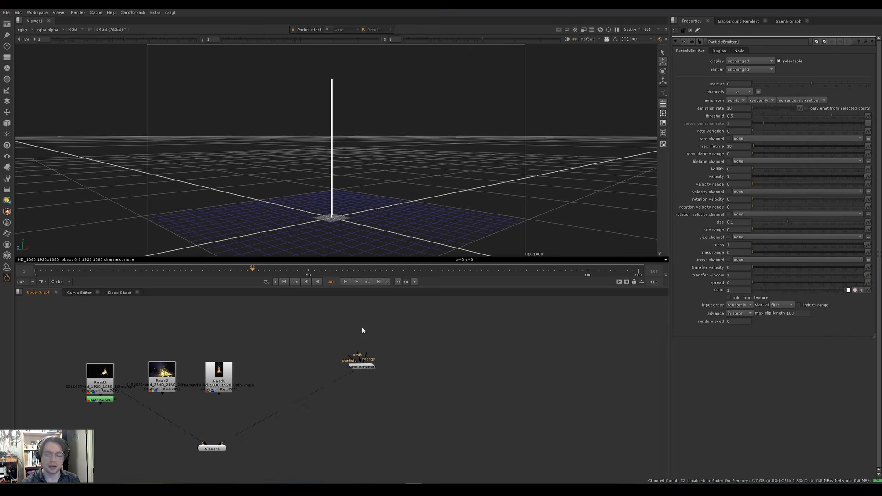
pyautogui.press('Tab')
pyautogui.write('card')
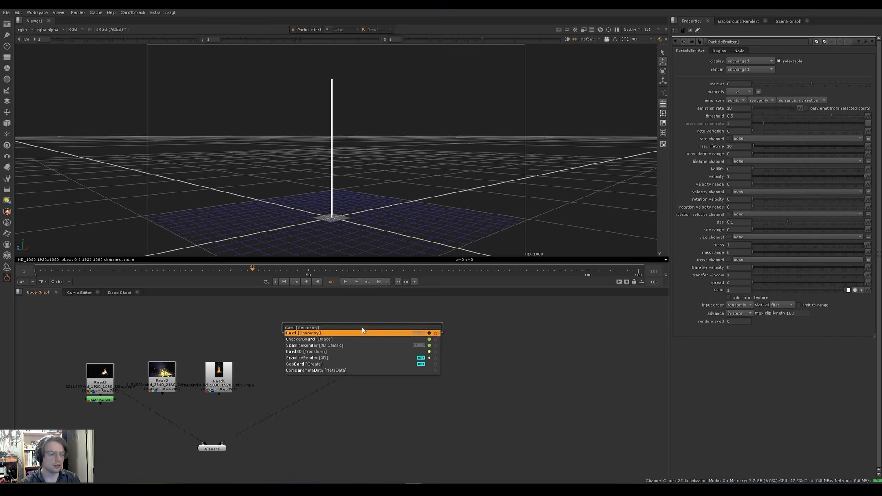
pyautogui.press('Return')
pyautogui.moveTo(355, 358); pyautogui.dragTo(362, 327)
# Play the particles emitted from the card close up in the 3D view.
pyautogui.moveTo(329, 223); pyautogui.dragTo(335, 135, button='middle')
pyautogui.scroll(5, 321, 203)
pyautogui.press('l')
pyautogui.press('k')
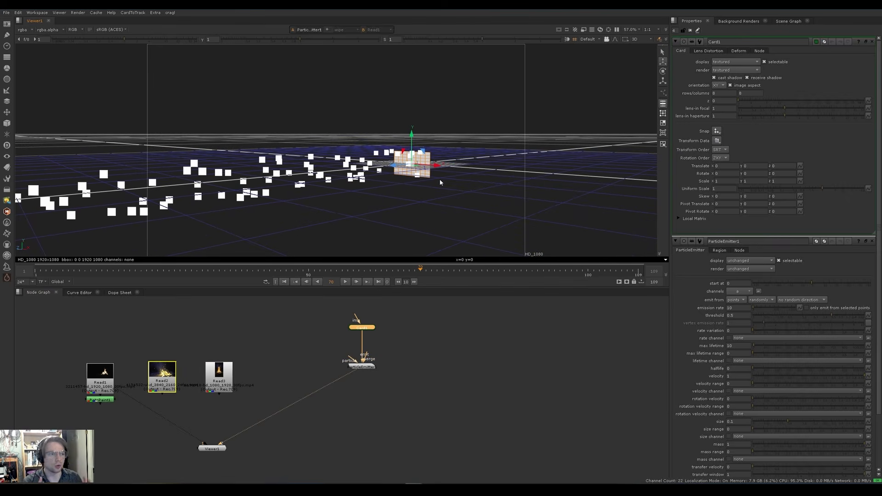
# View the Read1 fire clip for reference and return the viewer to the ParticleEmitter.
pyautogui.click(101, 384)
pyautogui.press('1')
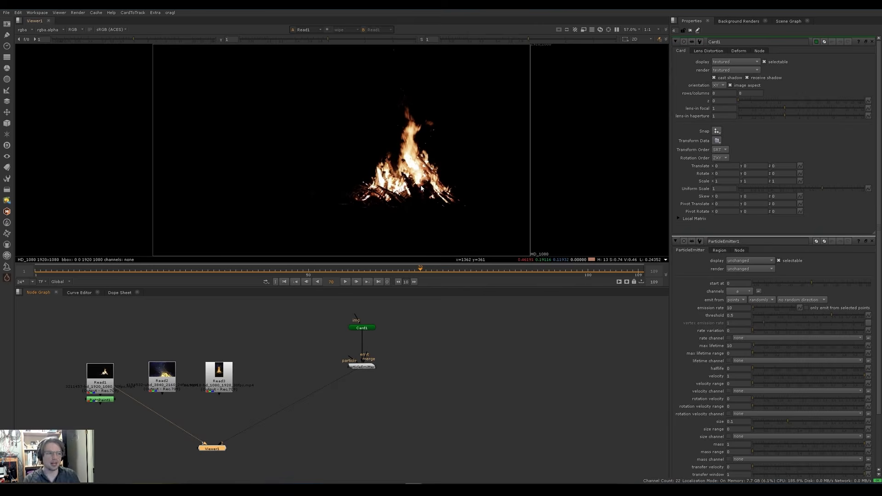
pyautogui.click(372, 367)
pyautogui.press('1')
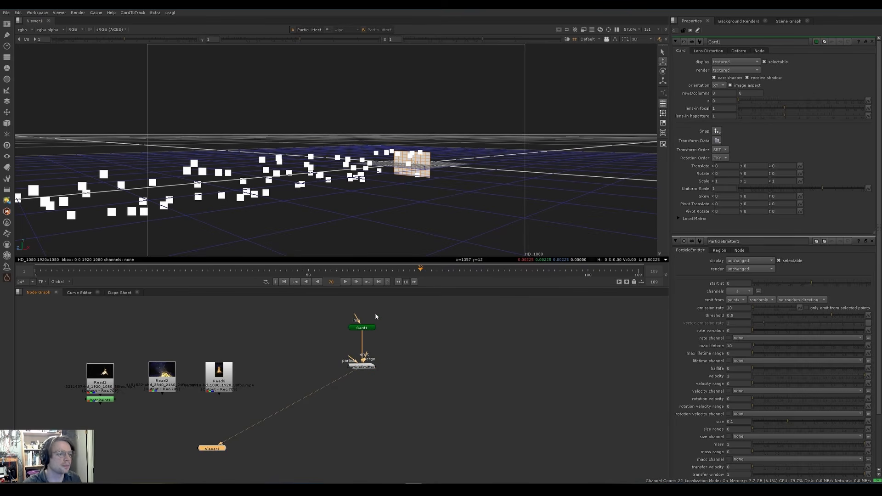
# Replace the Card with a Sphere node connected to the emitter's emit input and play the particles.
pyautogui.click(365, 327)
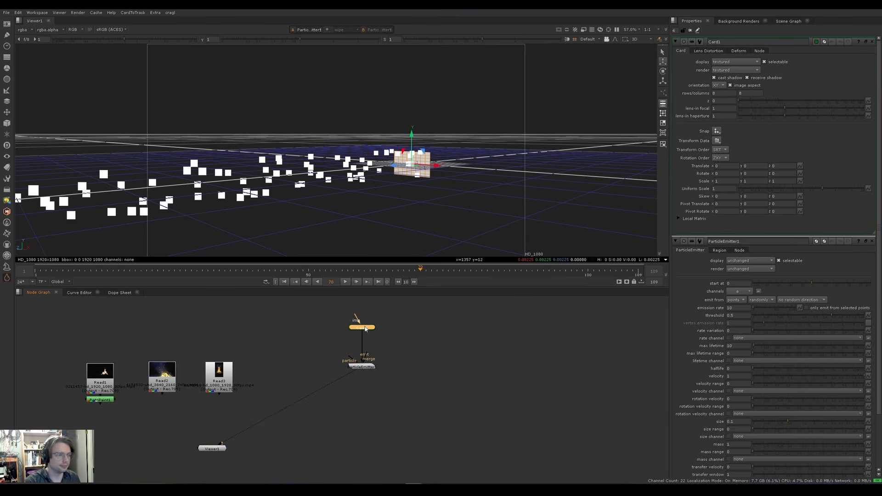
pyautogui.press('Delete')
pyautogui.press('Tab')
pyautogui.write('sphere')
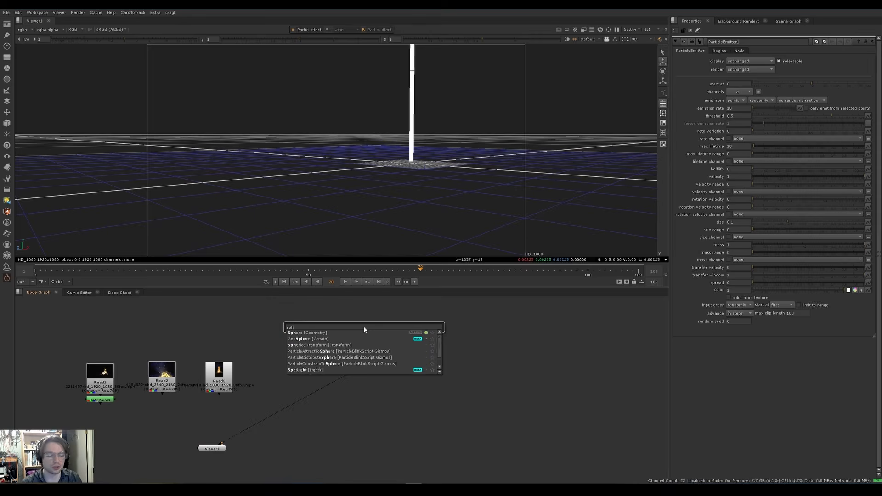
pyautogui.press('Return')
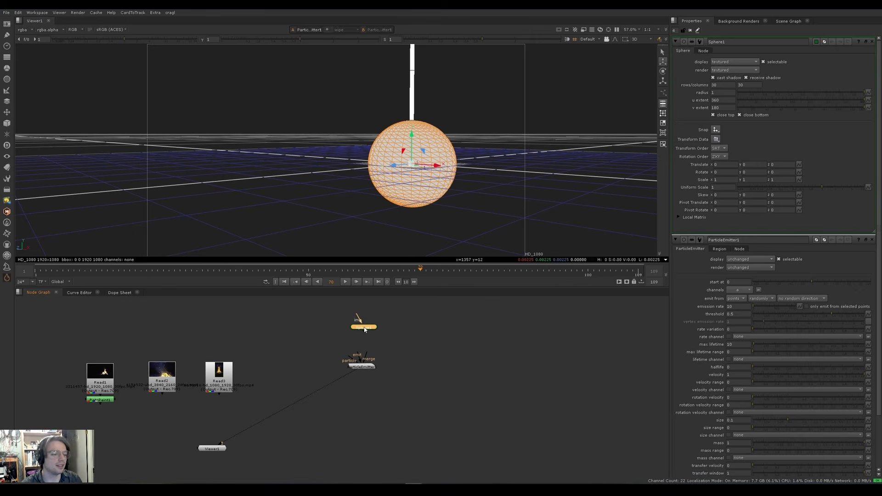
pyautogui.moveTo(359, 352); pyautogui.dragTo(363, 328)
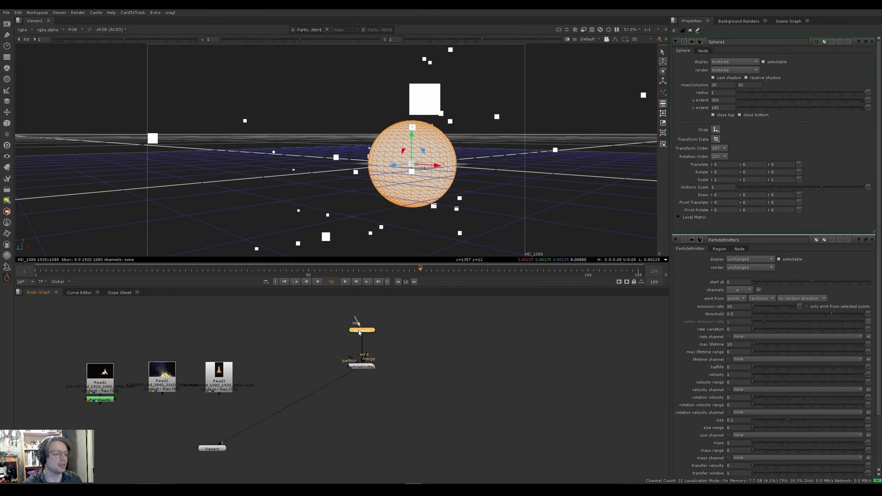
pyautogui.scroll(-5, 337, 219)
pyautogui.press('l')
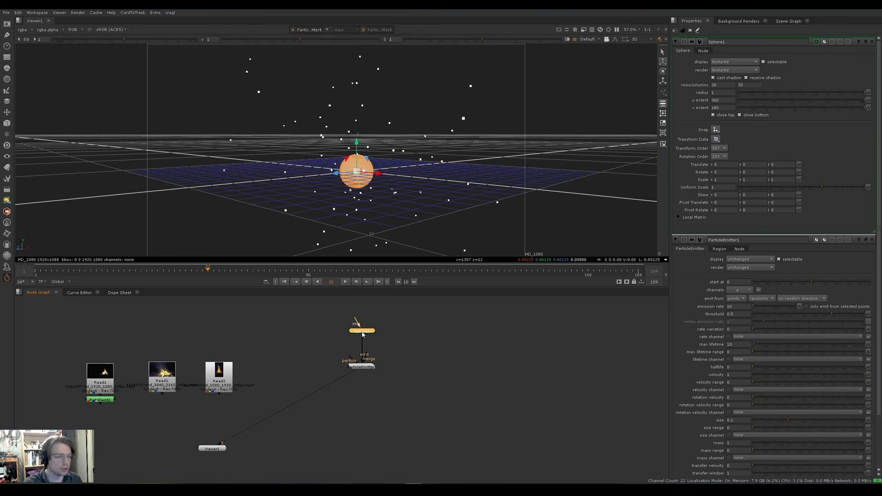
# Insert a TransformGeo node between the Sphere and the ParticleEmitter.
pyautogui.press('Tab')
pyautogui.write('trans')
pyautogui.press('Return')
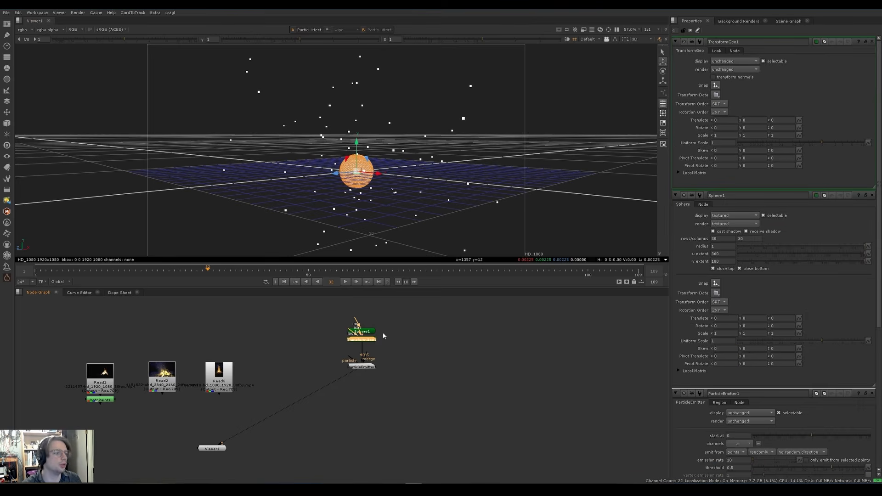
# Flatten the sphere by setting the TransformGeo Y scale to 0.3, and close the Sphere's properties.
pyautogui.doubleClick(749, 135)
pyautogui.write('.3')
pyautogui.press('Return')
pyautogui.scroll(3, 383, 244)
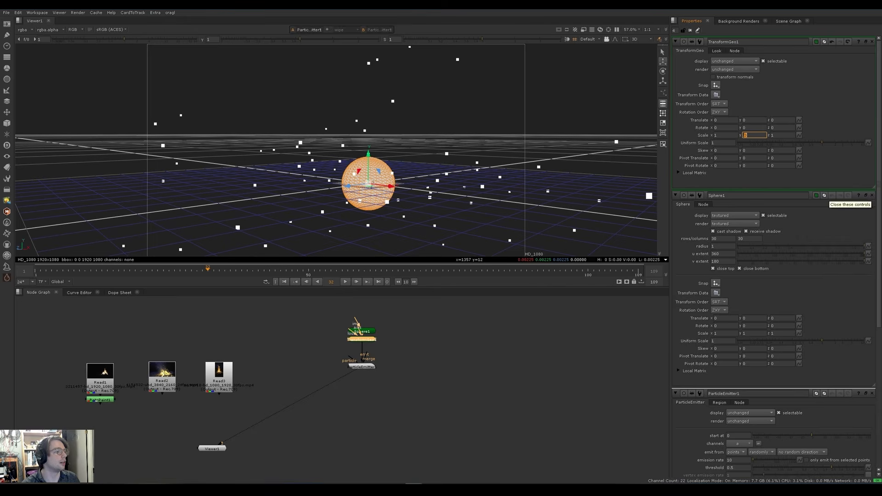
pyautogui.click(872, 195)
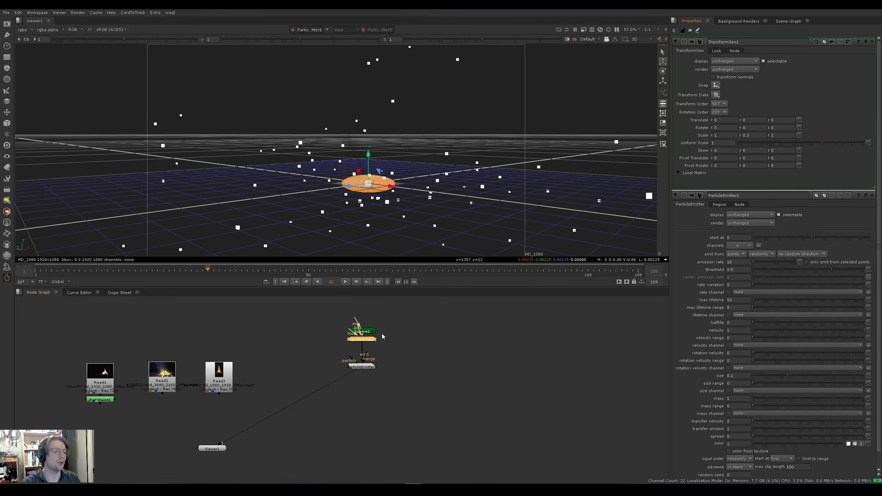
# Set the TransformGeo Y scale to 0 and play the particles.
pyautogui.click(746, 135)
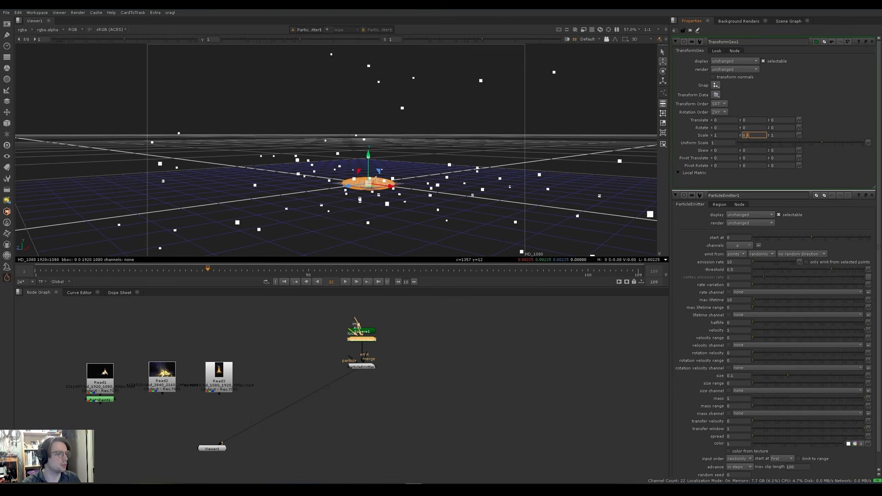
pyautogui.press('Down')
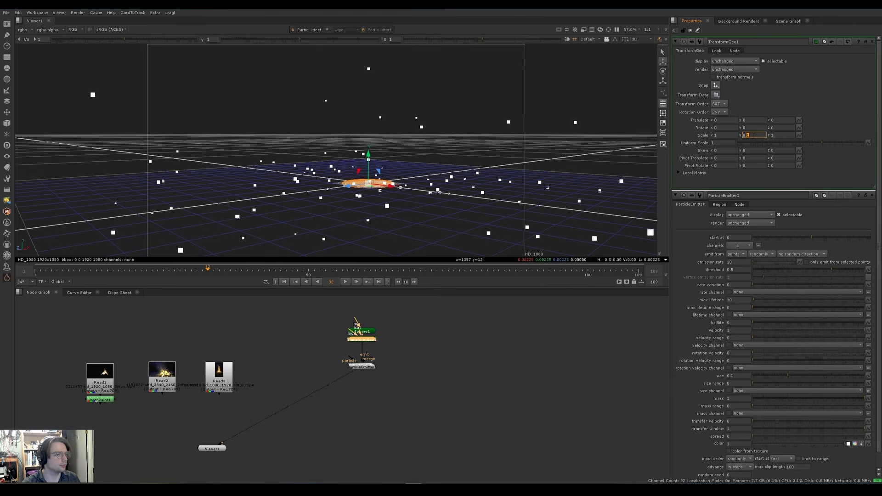
pyautogui.press('Down')
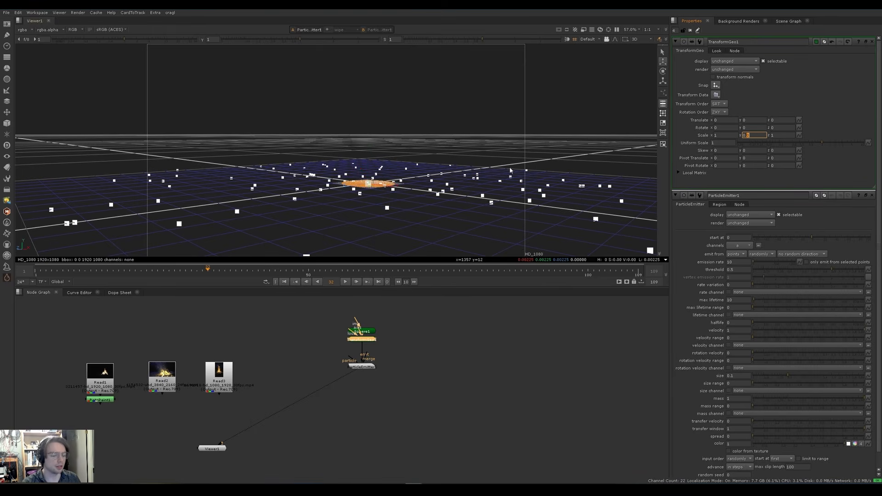
pyautogui.press('l')
pyautogui.keyDown('ctrl'); pyautogui.moveTo(423, 187); pyautogui.dragTo(377, 177); pyautogui.keyUp('ctrl')
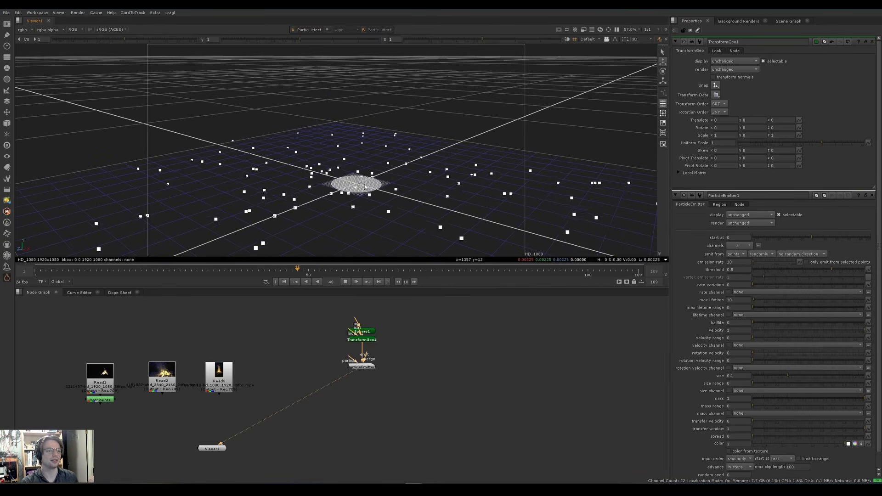
pyautogui.press('k')
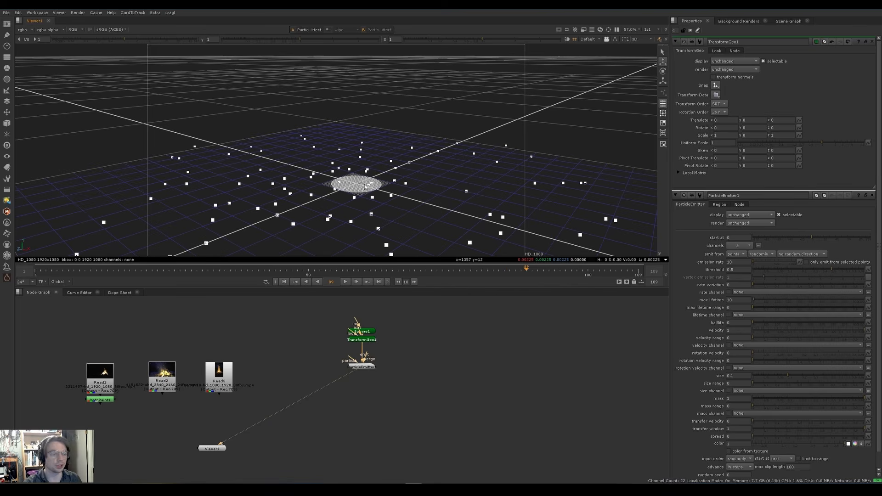
# Insert a Normals node between the TransformGeo and the ParticleEmitter.
pyautogui.click(363, 340)
pyautogui.press('Tab')
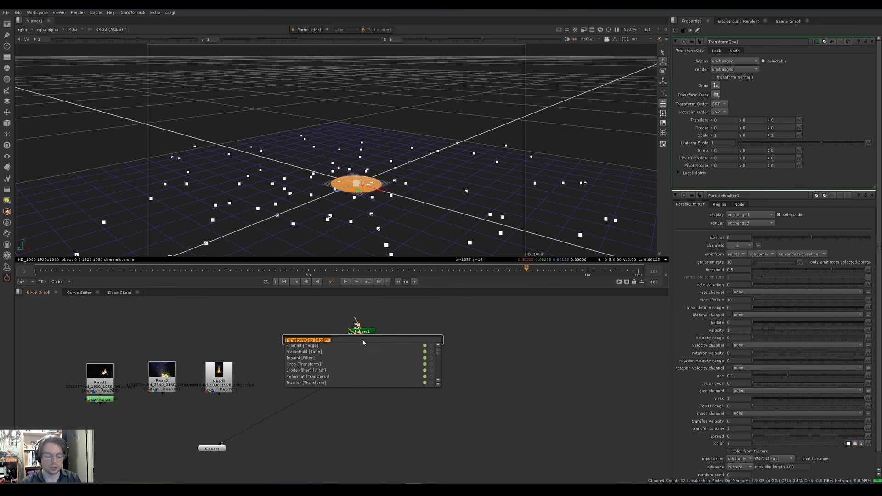
pyautogui.write('norma')
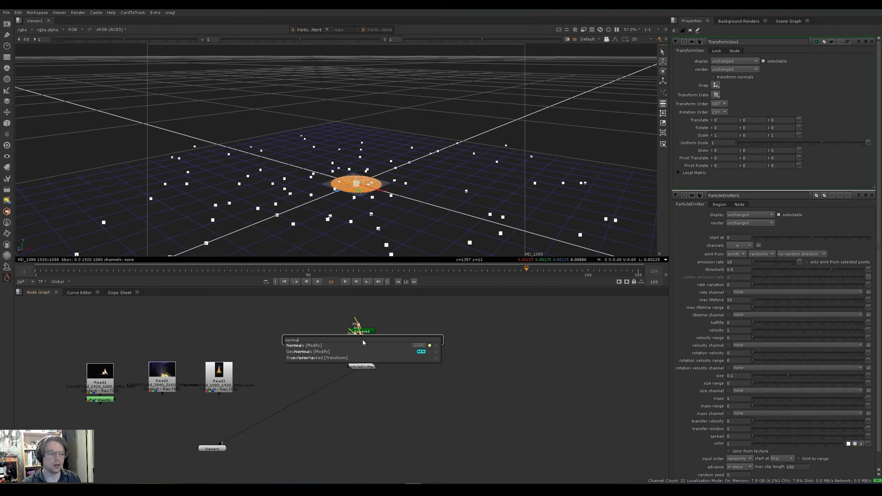
pyautogui.press('Return')
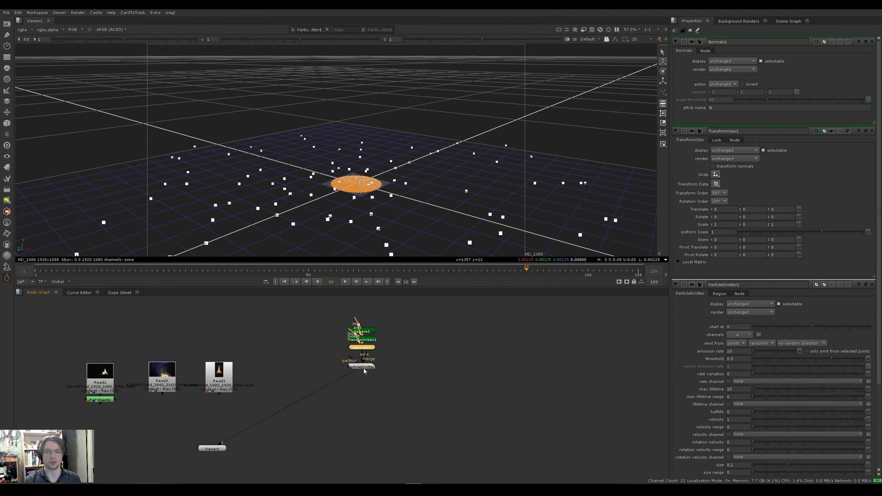
# Set the Normals action to set with a normal Y value of 1, and play the particles.
pyautogui.click(719, 84)
pyautogui.click(722, 91)
pyautogui.moveTo(744, 91); pyautogui.dragTo(731, 92)
pyautogui.write('1')
pyautogui.click(552, 134)
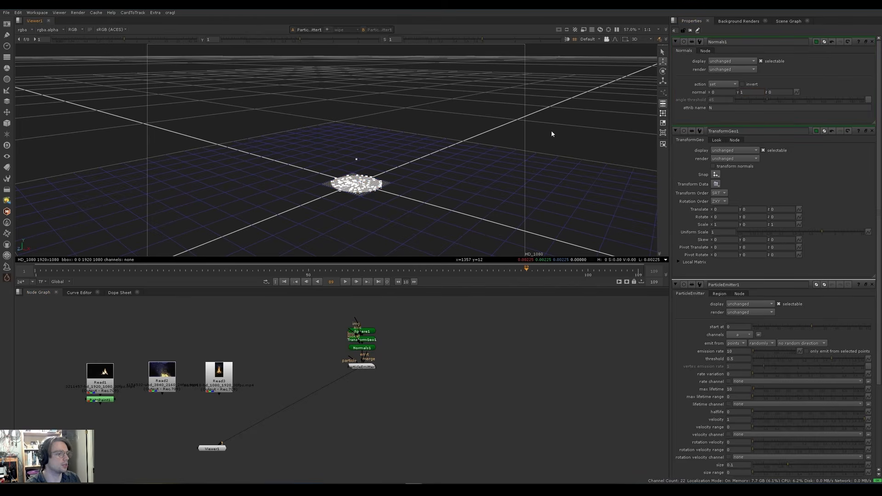
pyautogui.press('l')
pyautogui.keyDown('ctrl'); pyautogui.moveTo(374, 188); pyautogui.dragTo(376, 179); pyautogui.keyUp('ctrl')
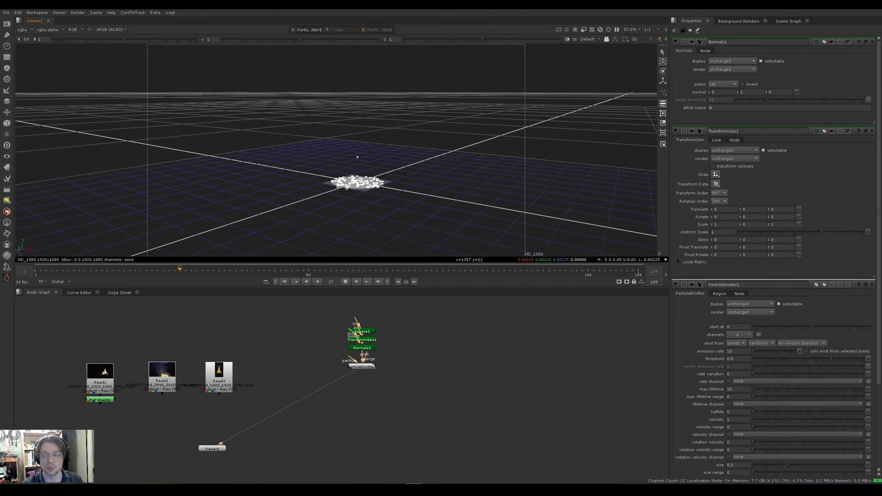
pyautogui.press('k')
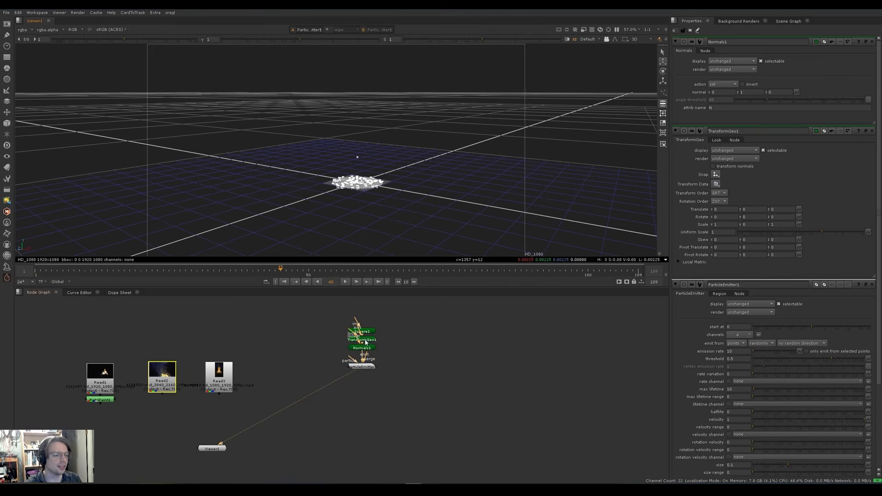
# Set the TransformGeo Y scale to 0.001 and play the particles to check the upward emission.
pyautogui.moveTo(367, 347); pyautogui.dragTo(367, 350)
pyautogui.doubleClick(367, 340)
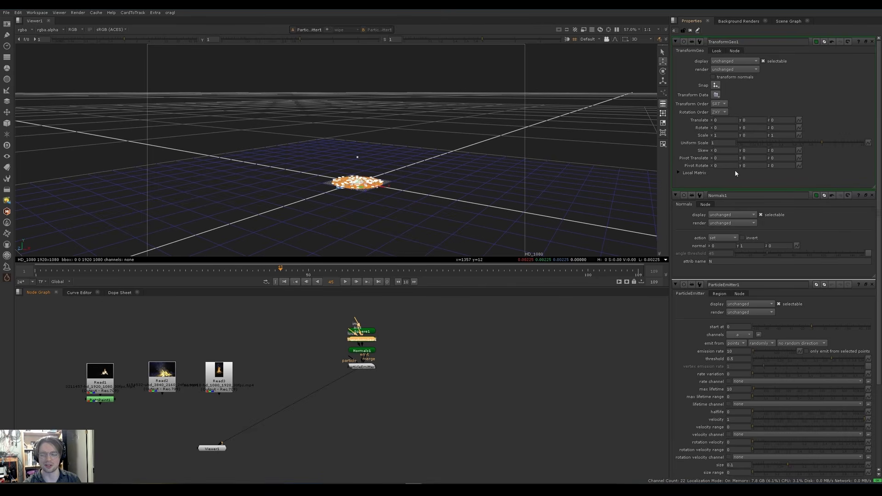
pyautogui.click(747, 135)
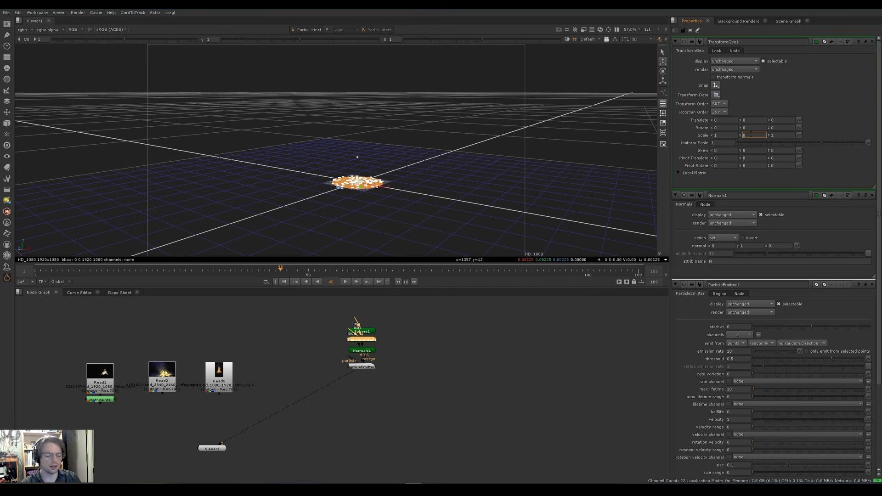
pyautogui.write('.001')
pyautogui.press('Return')
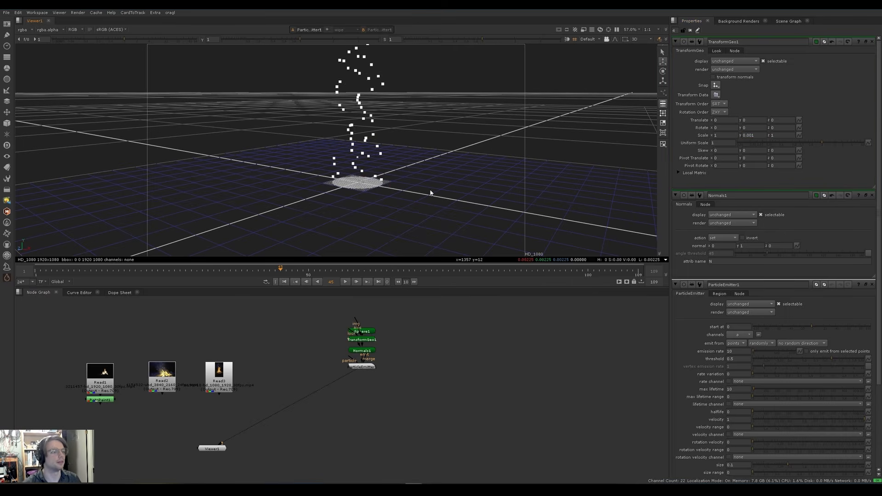
pyautogui.press('l')
pyautogui.keyDown('ctrl'); pyautogui.moveTo(428, 193); pyautogui.dragTo(371, 227); pyautogui.keyUp('ctrl')
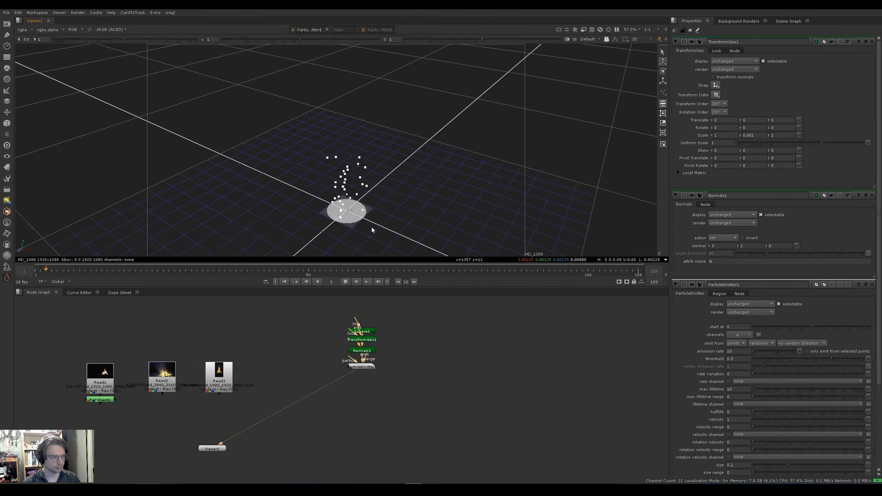
pyautogui.press('k')
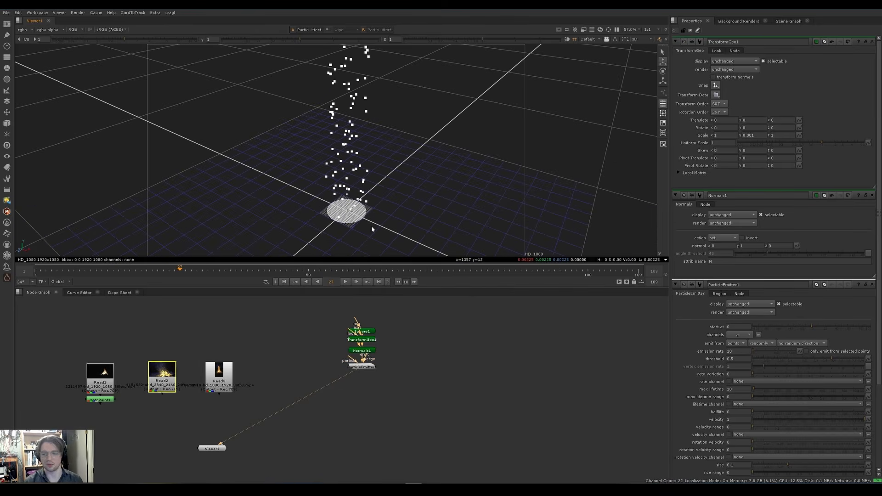
# Insert a DisplaceGeo node between the Sphere and the TransformGeo.
pyautogui.moveTo(372, 331); pyautogui.dragTo(372, 320)
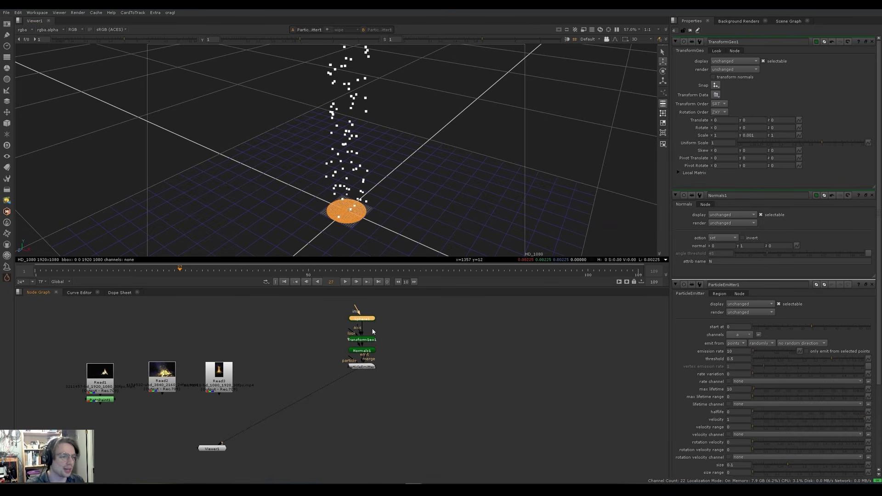
pyautogui.press('Tab')
pyautogui.write('displace')
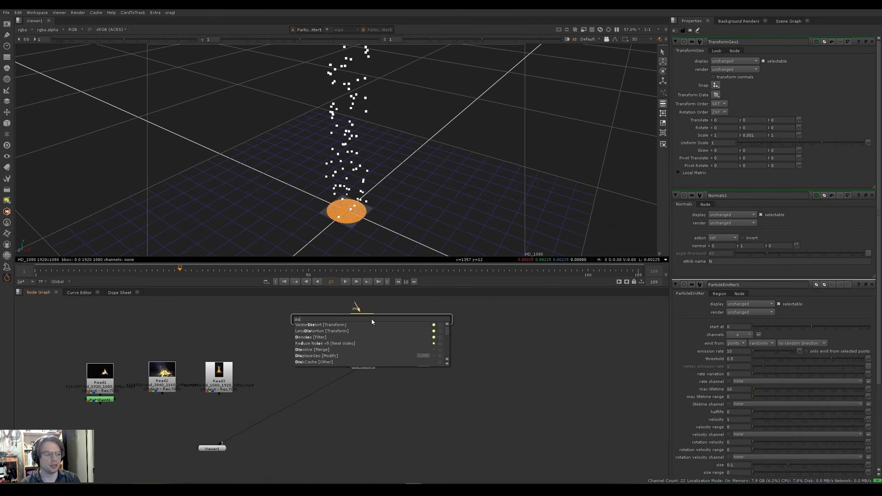
pyautogui.press('Return')
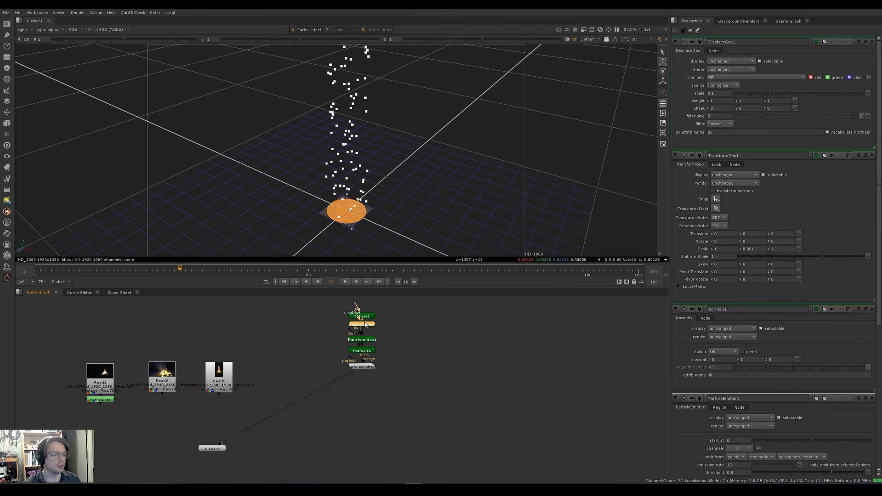
# Add a Noise node feeding the DisplaceGeo's displace input, and move the Sphere up to make room.
pyautogui.press('Tab')
pyautogui.write('noise')
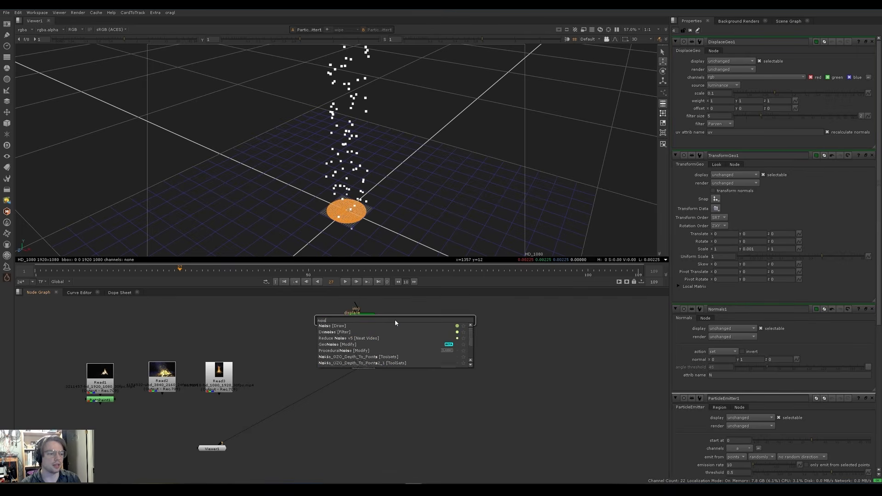
pyautogui.press('Return')
pyautogui.click(363, 307)
pyautogui.moveTo(364, 310); pyautogui.dragTo(394, 320)
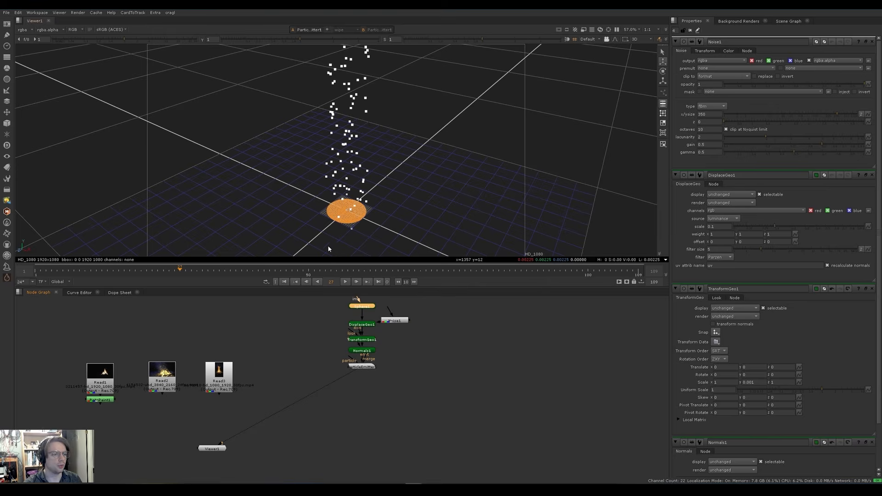
# Set the DisplaceGeo scale to 1 to distort the flattened sphere's outline.
pyautogui.scroll(3, 344, 146)
pyautogui.scroll(5, 369, 183)
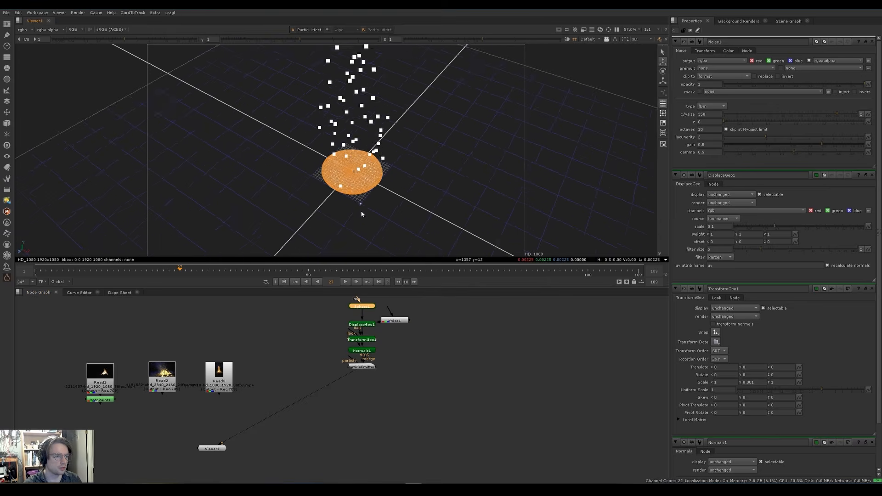
pyautogui.click(362, 325)
pyautogui.moveTo(776, 91); pyautogui.dragTo(876, 93)
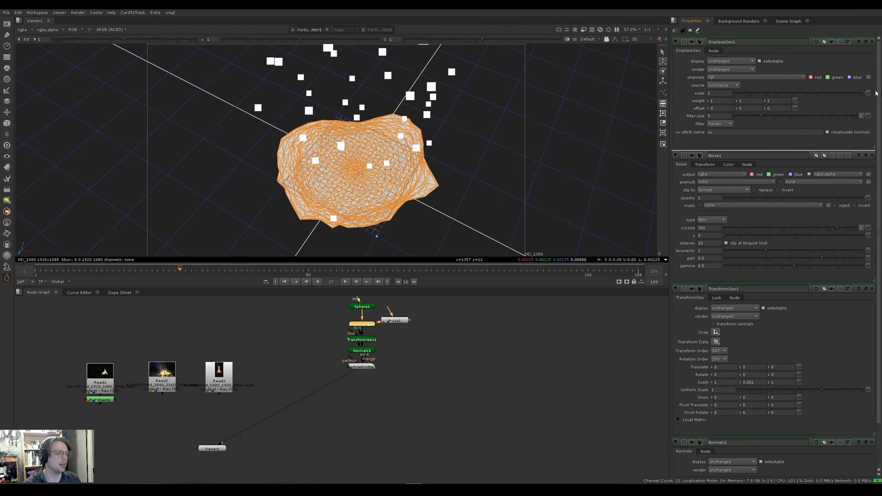
pyautogui.keyDown('ctrl'); pyautogui.moveTo(430, 156); pyautogui.dragTo(454, 137); pyautogui.keyUp('ctrl')
# Set the Noise x/ysize to 275 and check the shape of the displaced emitter.
pyautogui.click(396, 320)
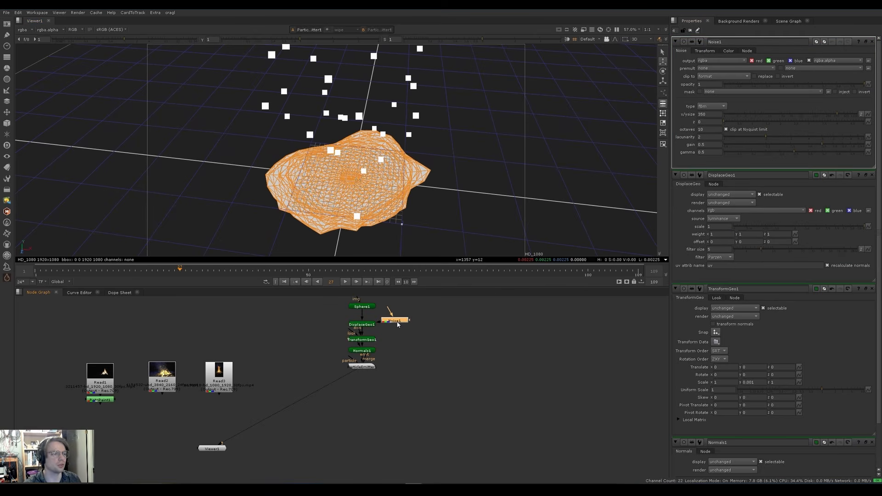
pyautogui.moveTo(836, 115); pyautogui.dragTo(828, 112)
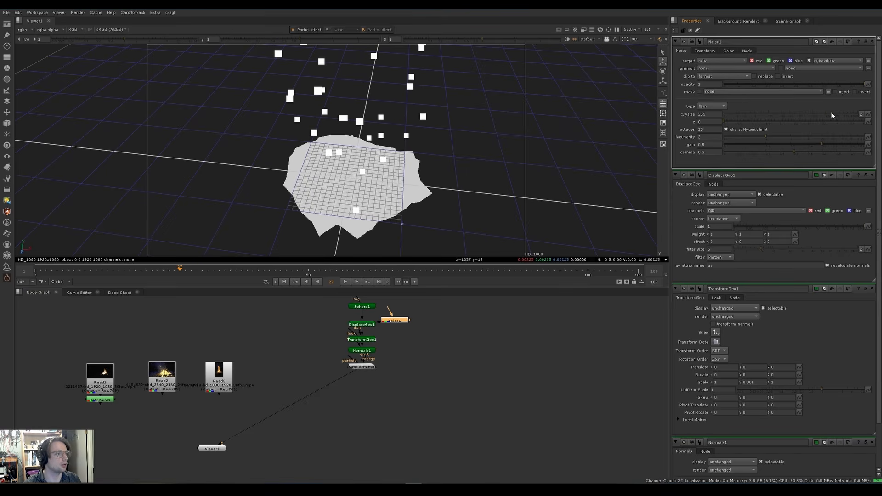
pyautogui.moveTo(832, 114); pyautogui.dragTo(832, 114)
pyautogui.keyDown('ctrl'); pyautogui.moveTo(416, 155); pyautogui.dragTo(430, 145); pyautogui.keyUp('ctrl')
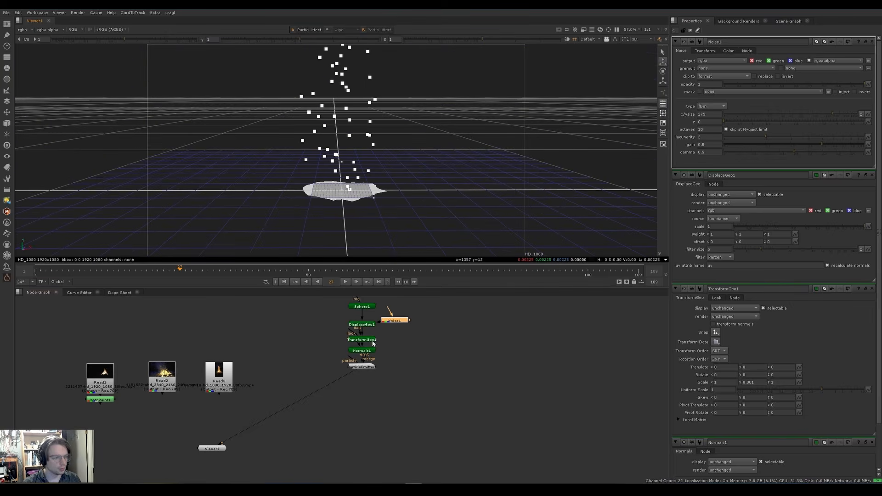
# Set the ParticleEmitter to emit from faces, randomly.
pyautogui.doubleClick(361, 368)
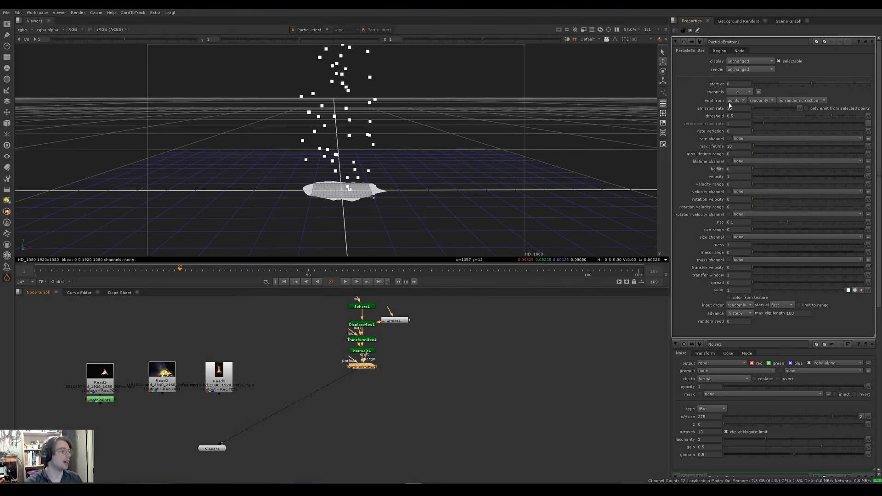
pyautogui.click(741, 102)
pyautogui.click(743, 115)
pyautogui.click(762, 101)
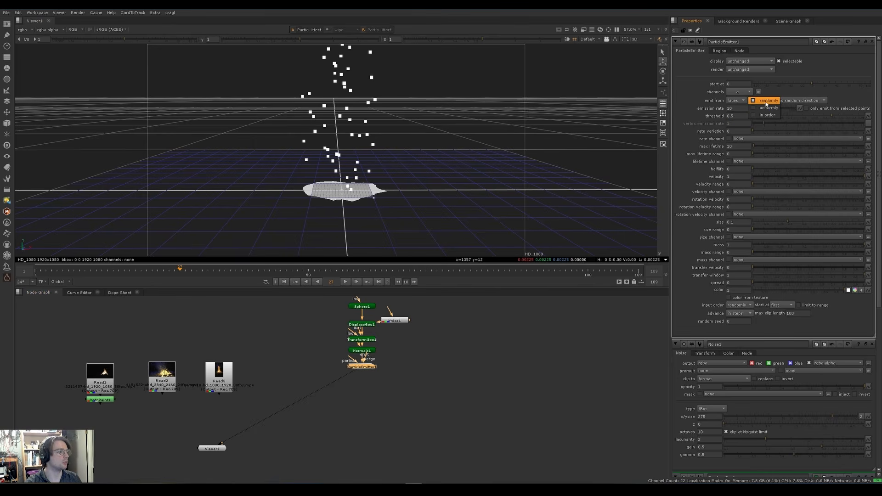
pyautogui.click(768, 102)
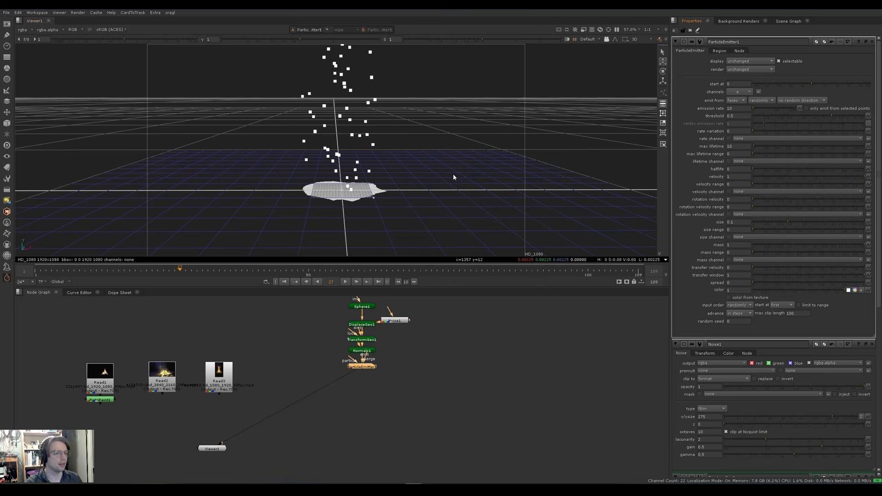
# Play the particles and examine how they are emitted from the displaced geometry, close up and from a distance.
pyautogui.press('l')
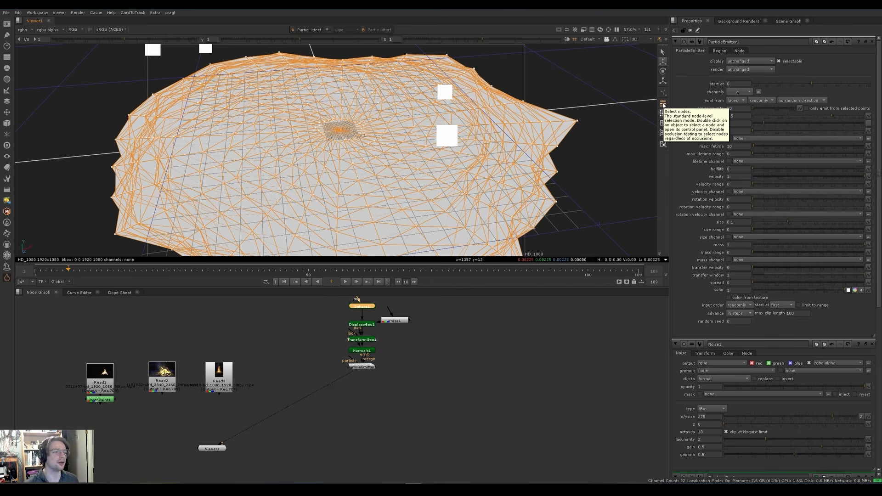
pyautogui.press('f')
pyautogui.moveTo(470, 162); pyautogui.dragTo(475, 178, button='middle')
pyautogui.scroll(-2, 490, 193)
pyautogui.scroll(-3, 490, 193)
pyautogui.moveTo(420, 168); pyautogui.dragTo(422, 180, button='middle')
pyautogui.press('l')
pyautogui.moveTo(396, 154); pyautogui.dragTo(399, 163, button='middle')
pyautogui.scroll(-3, 402, 177)
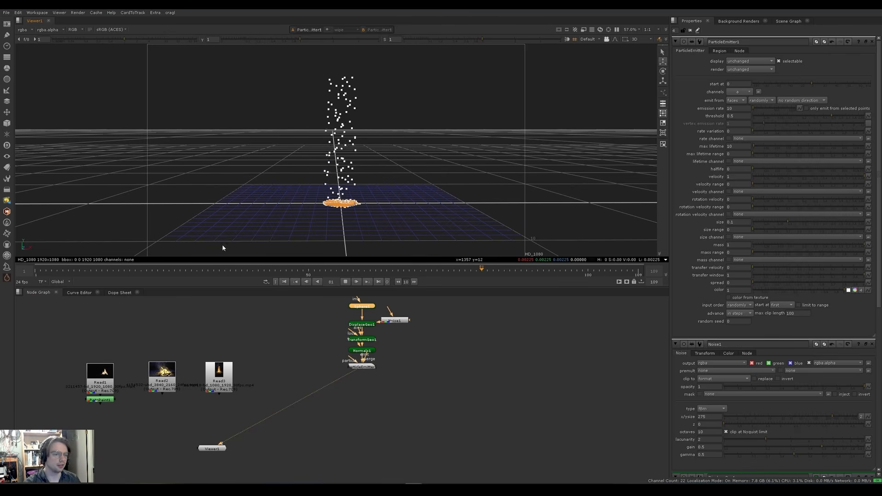
# Compare the playing Read1 fire clip with the particle emission by switching the viewer between them.
pyautogui.press('1')
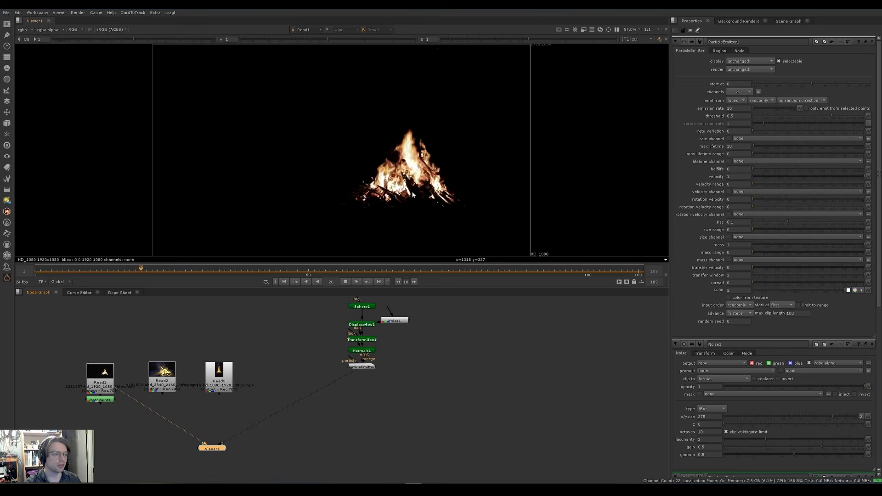
pyautogui.press('k')
pyautogui.press('l')
pyautogui.press('2')
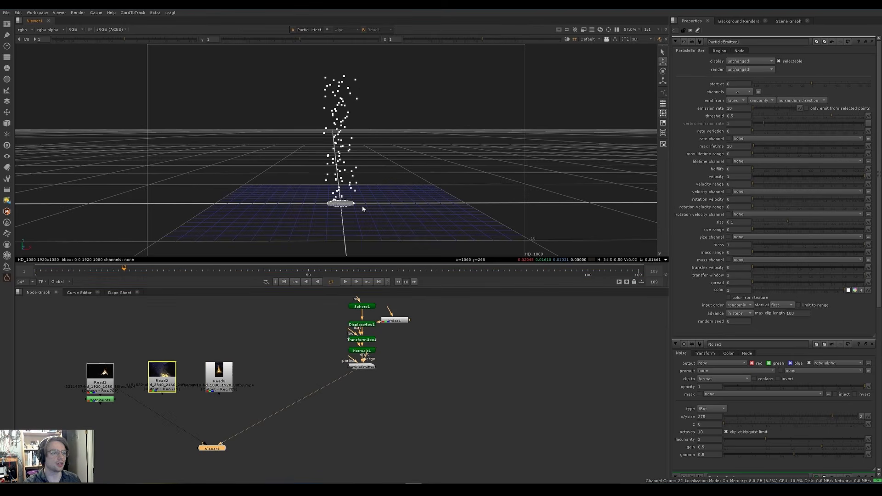
pyautogui.press('1')
pyautogui.scroll(-3, 408, 126)
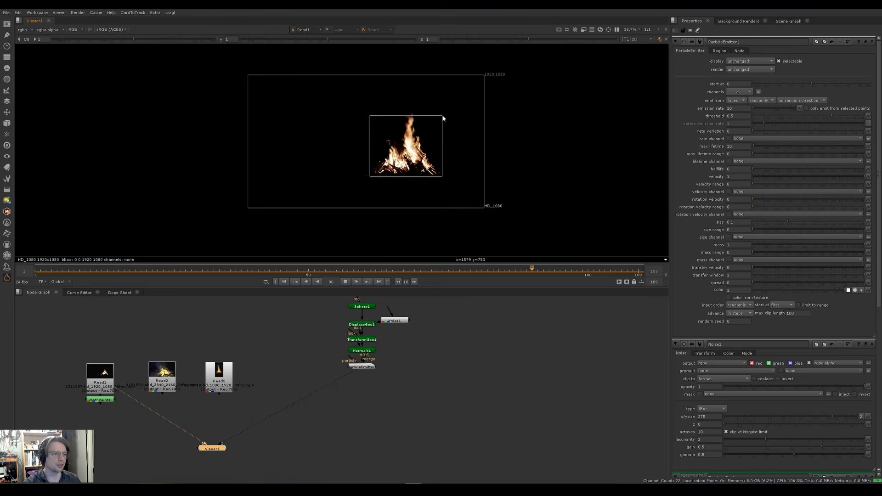
pyautogui.press('2')
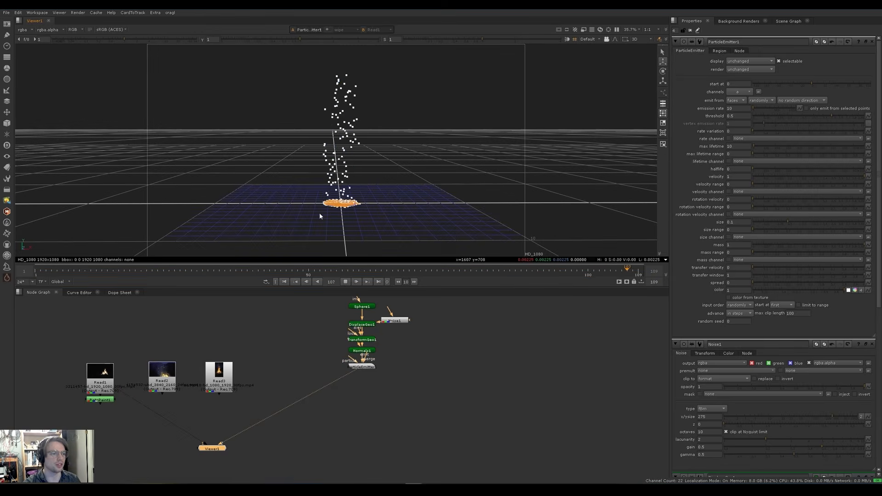
# Trace the triangular flame outline over the Read1 footage with a RotoPaint1 brush stroke and undo the stroke.
pyautogui.press('1')
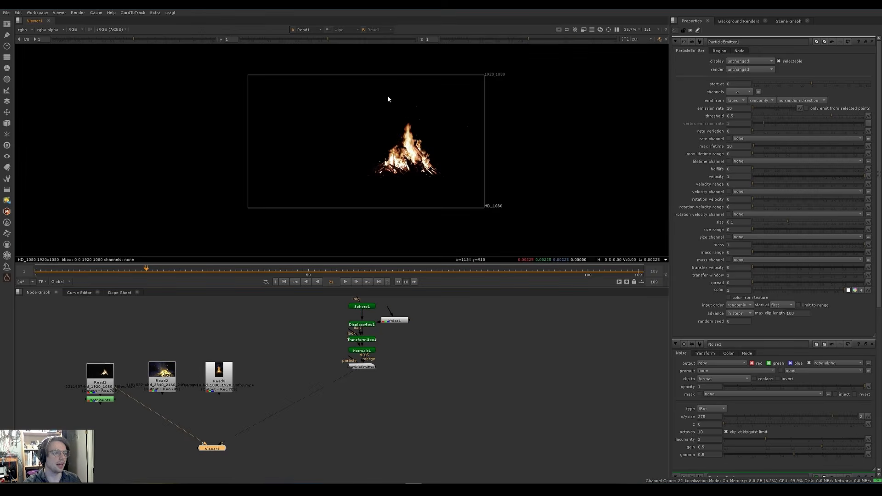
pyautogui.click(100, 400)
pyautogui.press('1')
pyautogui.doubleClick(100, 401)
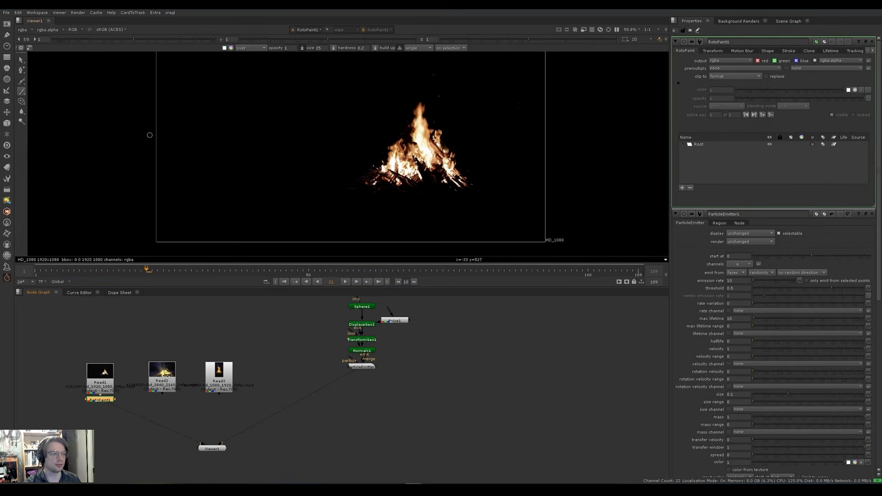
pyautogui.moveTo(370, 186)
pyautogui.mouseDown()
pyautogui.moveTo(427, 117)
pyautogui.moveTo(457, 192)
pyautogui.mouseUp()
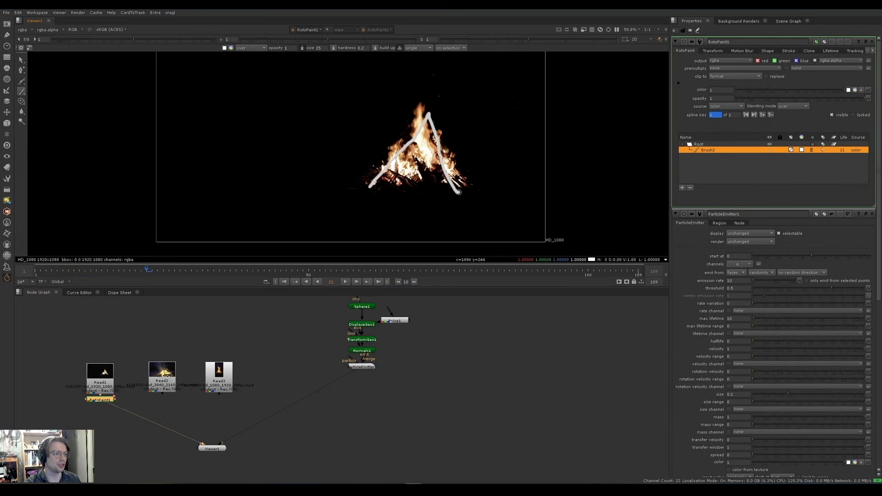
pyautogui.hotkey('ctrl', 'z')
# View the playing ParticleEmitter1 in 3D and close the properties of every node except ParticleEmitter1.
pyautogui.press('Tab')
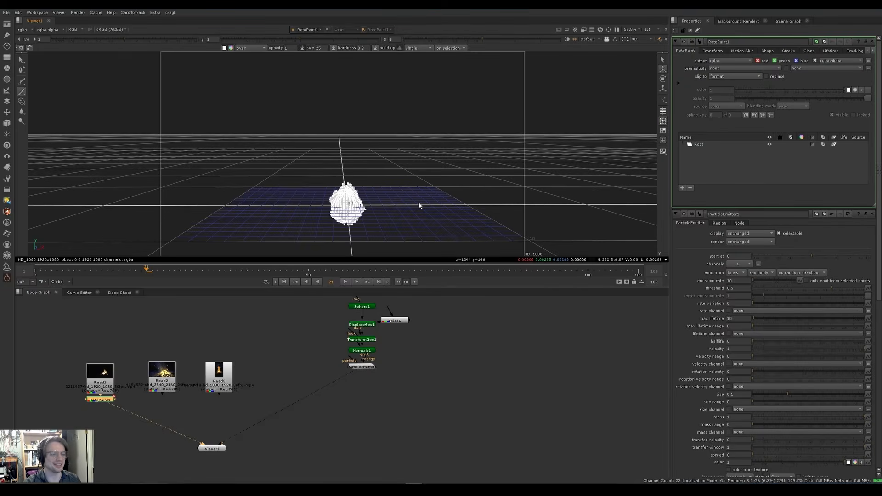
pyautogui.press('l')
pyautogui.click(367, 367)
pyautogui.press('1')
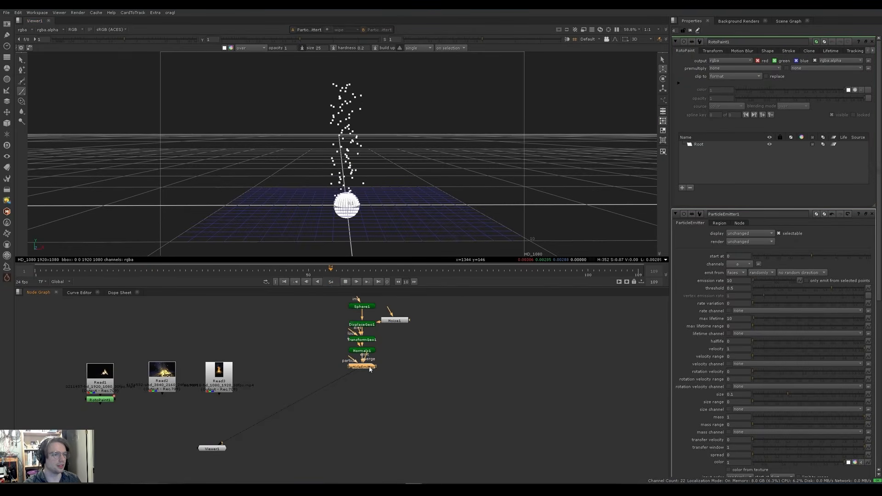
pyautogui.click(872, 41)
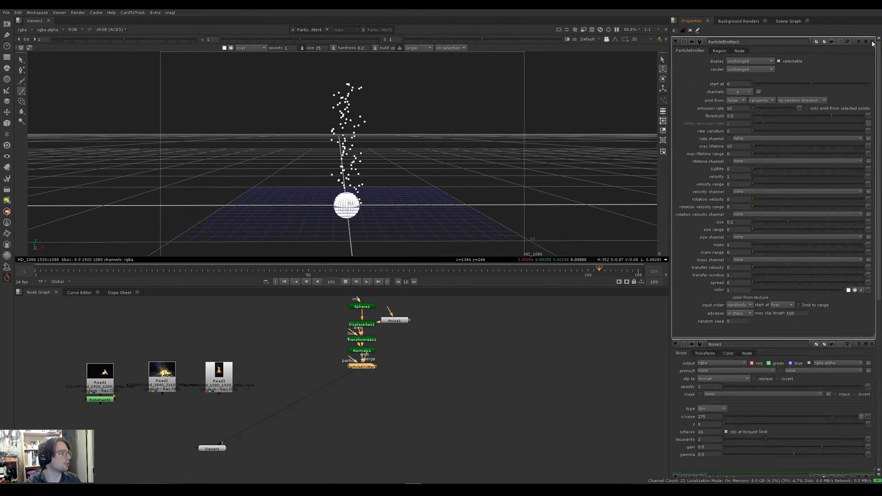
pyautogui.click(872, 42)
pyautogui.click(872, 42)
pyautogui.click(872, 42)
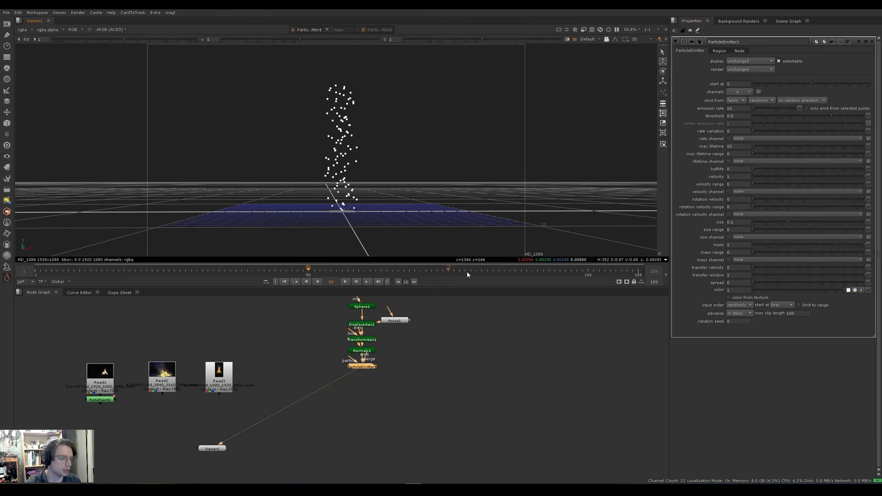
# Set the ParticleEmitter velocity to 0.3 and play the particles.
pyautogui.click(733, 177)
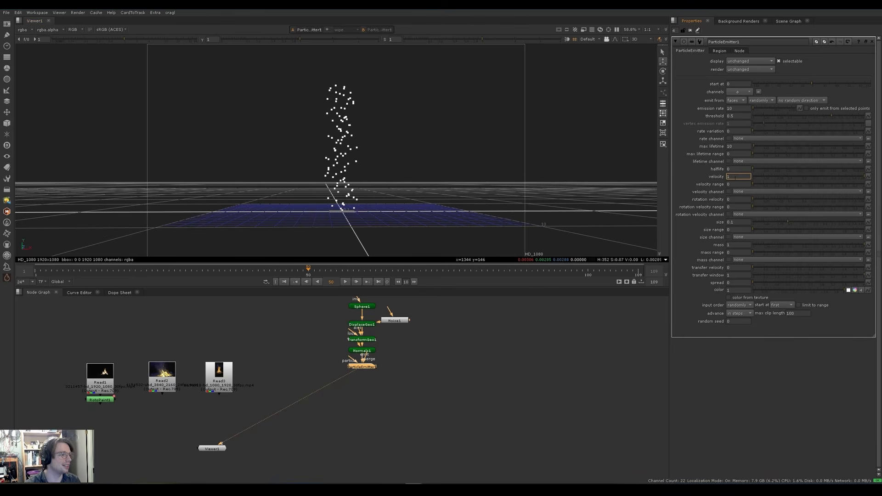
pyautogui.press('Down')
pyautogui.press('Down')
pyautogui.press('Down')
pyautogui.press('Down')
pyautogui.press('Down')
pyautogui.press('Down')
pyautogui.press('Down')
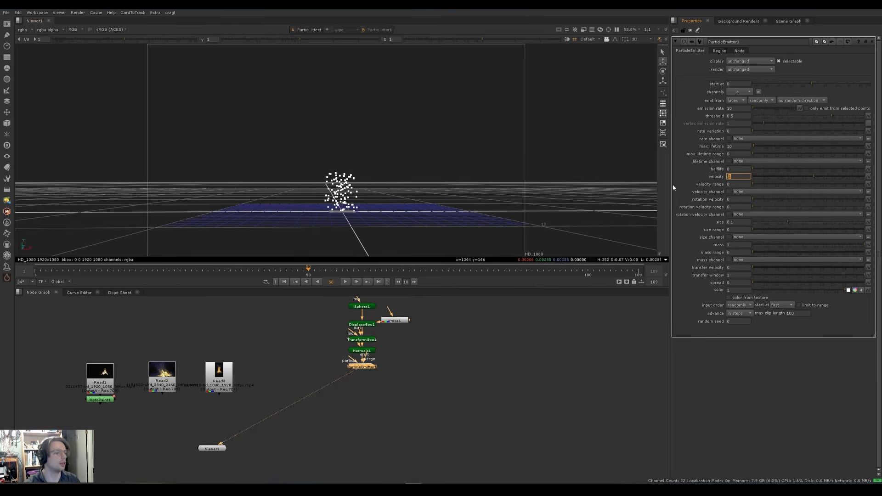
pyautogui.press('l')
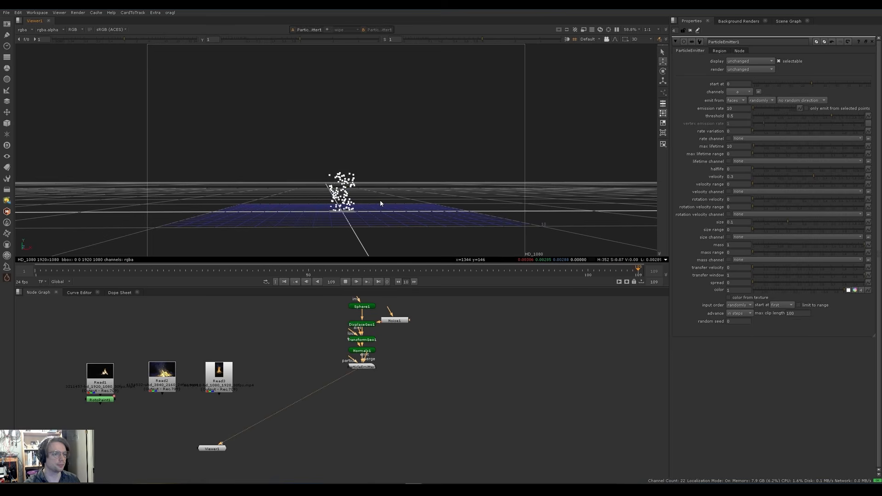
pyautogui.press('k')
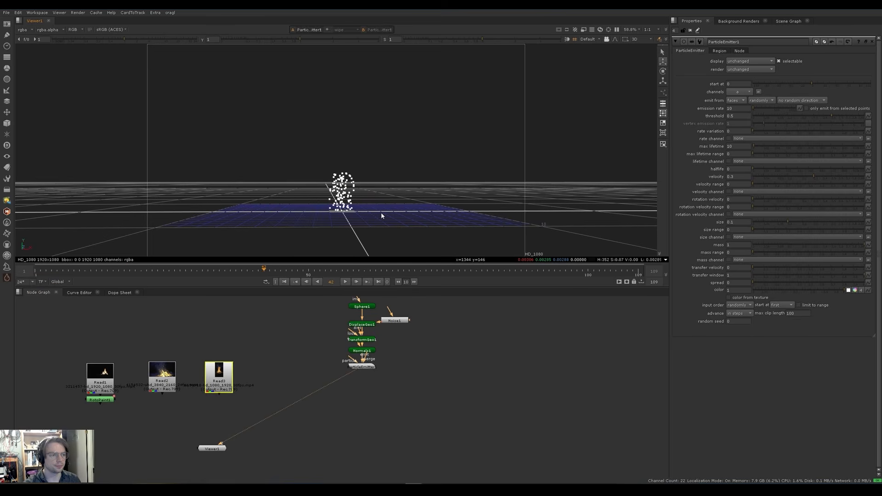
# Compare the flame shape and motion in the Read1 clip with the ParticleEmitter1 particles, both close up and in playback.
pyautogui.click(381, 212)
pyautogui.scroll(5, 367, 204)
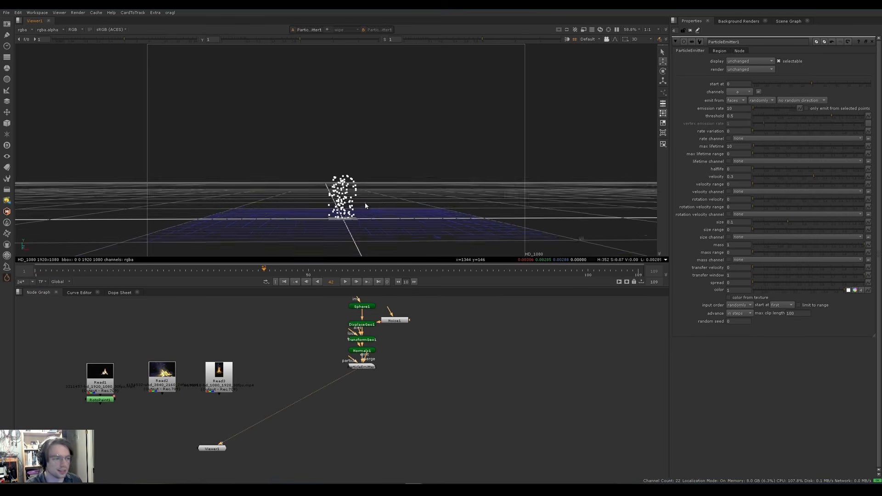
pyautogui.moveTo(373, 205); pyautogui.dragTo(367, 157, button='middle')
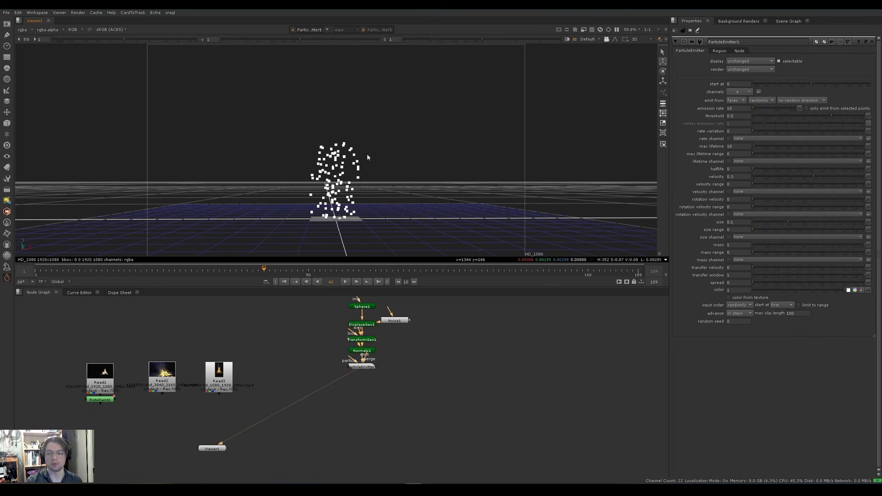
pyautogui.click(100, 373)
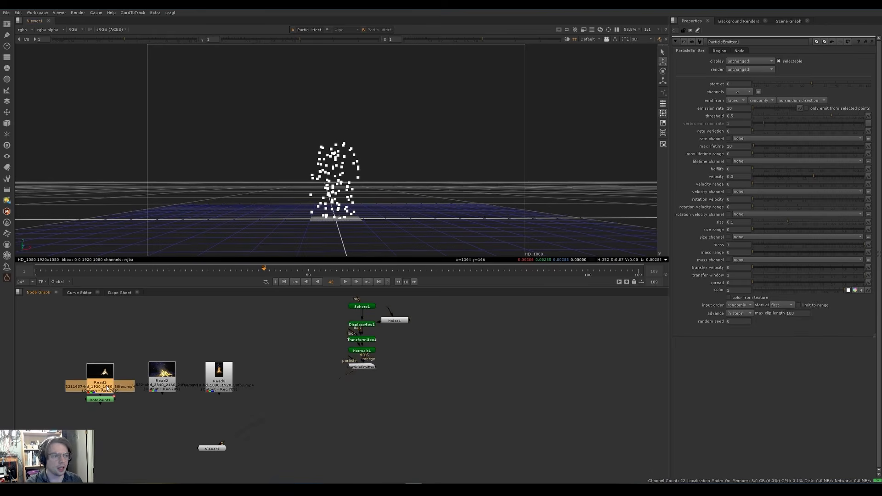
pyautogui.press('1')
pyautogui.press('l')
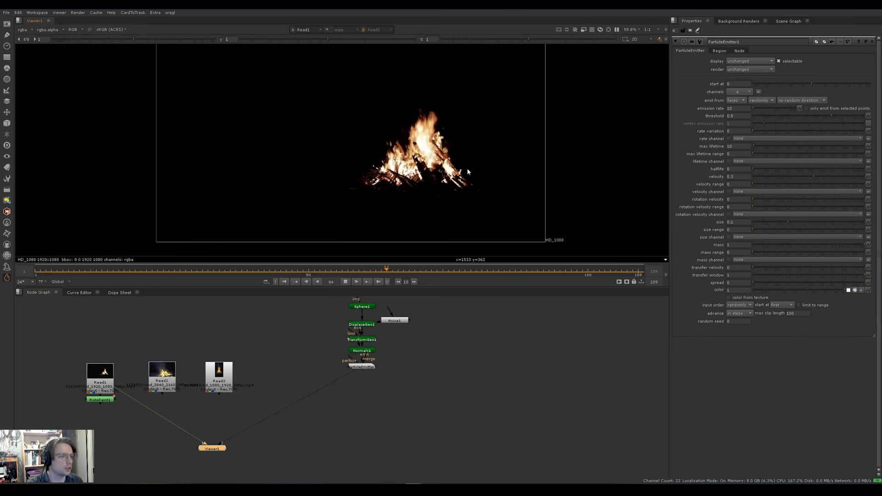
pyautogui.scroll(1, 467, 170)
pyautogui.scroll(2, 467, 173)
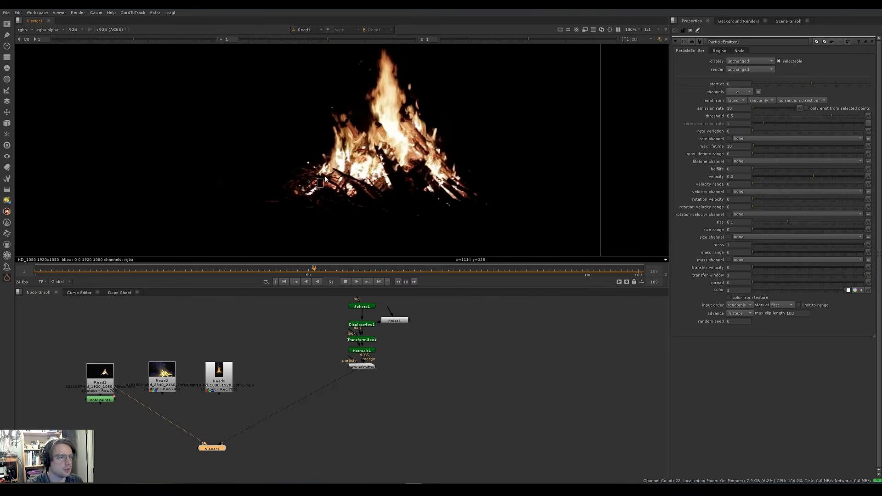
pyautogui.moveTo(377, 90); pyautogui.dragTo(370, 114, button='middle')
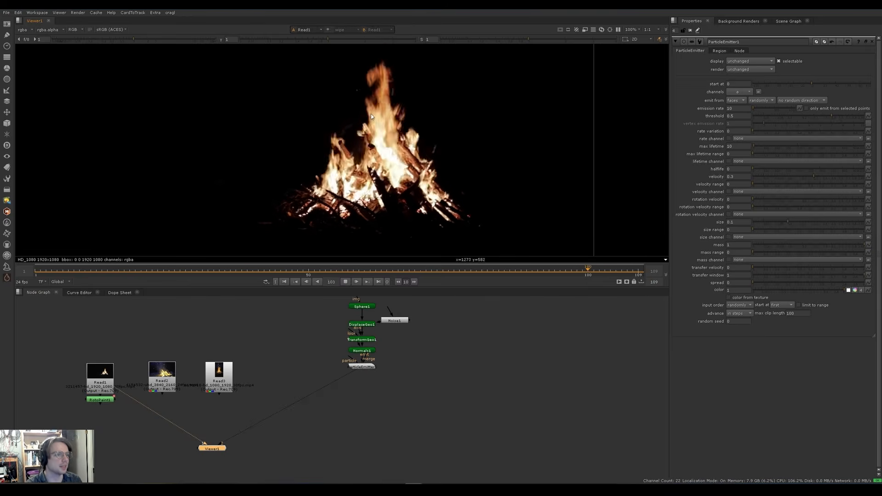
pyautogui.moveTo(368, 101); pyautogui.dragTo(398, 56)
pyautogui.press('k')
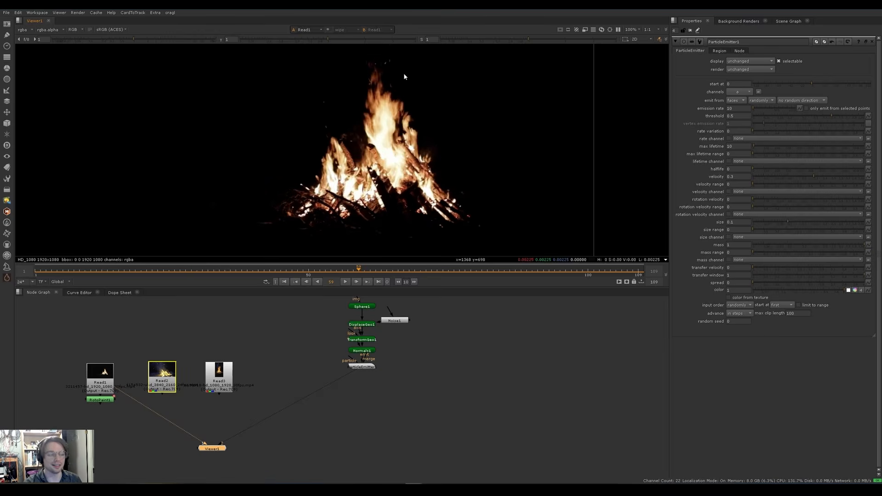
pyautogui.press('Tab')
pyautogui.press('l')
pyautogui.click(362, 366)
pyautogui.press('1')
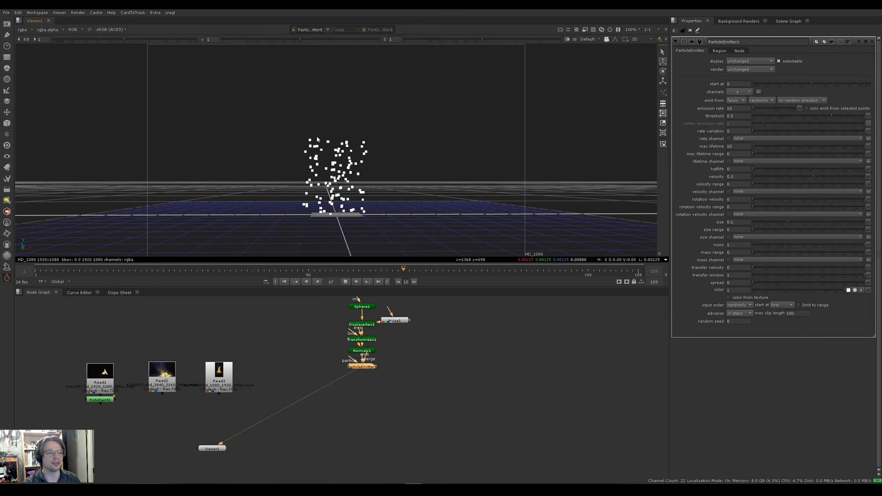
pyautogui.press('k')
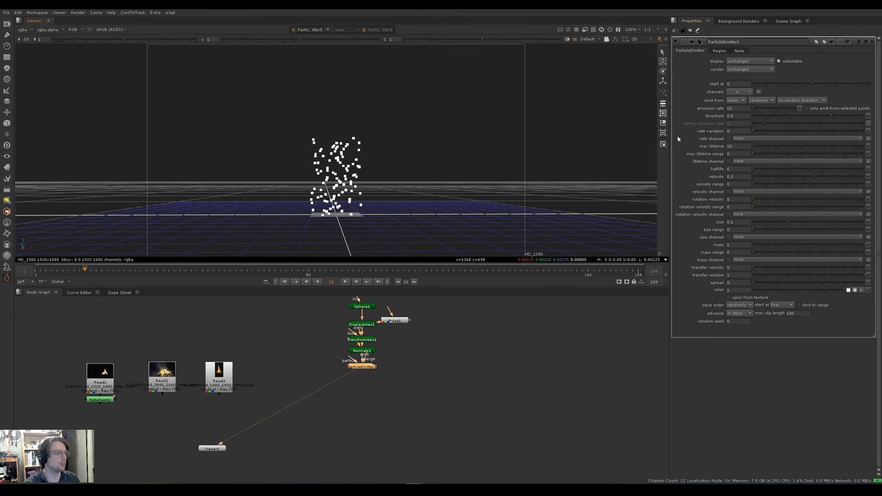
# Set the ParticleEmitter velocity to 0.006 and velocity range to 1, checking the emission close up in playback.
pyautogui.moveTo(814, 176); pyautogui.dragTo(800, 187)
pyautogui.moveTo(853, 191); pyautogui.dragTo(866, 191)
pyautogui.press('l')
pyautogui.scroll(3, 363, 207)
pyautogui.moveTo(354, 208); pyautogui.dragTo(352, 138, button='middle')
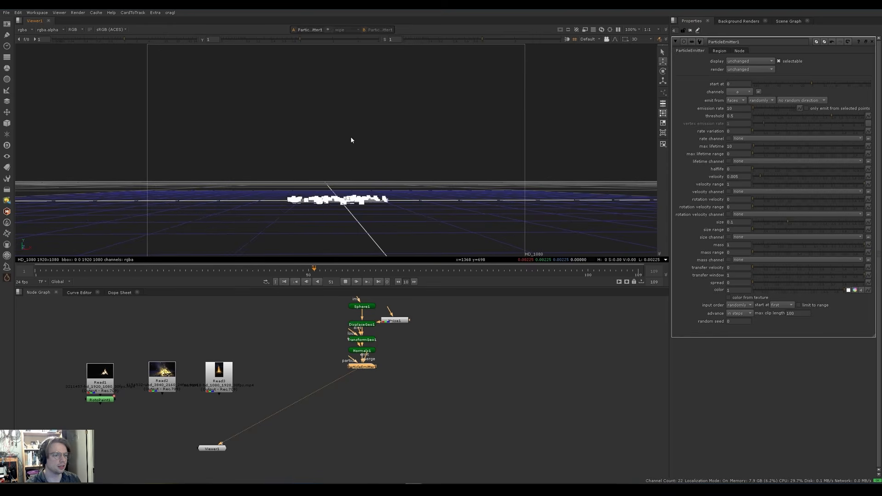
pyautogui.moveTo(761, 176)
pyautogui.mouseDown()
pyautogui.moveTo(744, 176)
pyautogui.moveTo(761, 176)
pyautogui.mouseUp()
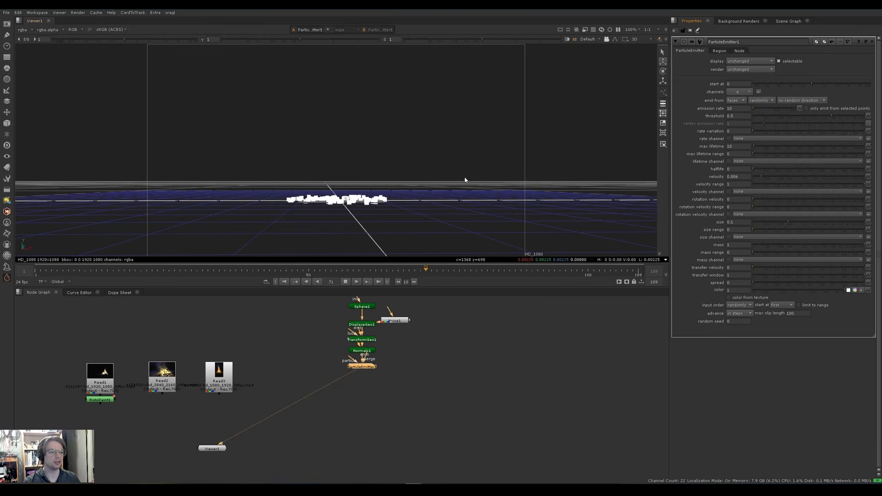
pyautogui.press('k')
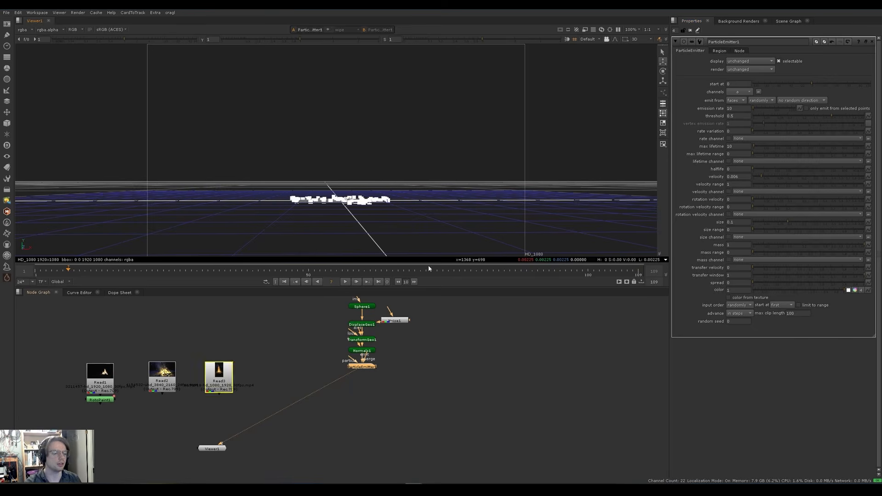
# Add a ParticleDirectionalForce node below ParticleEmitter1.
pyautogui.press('Tab')
pyautogui.write('particl')
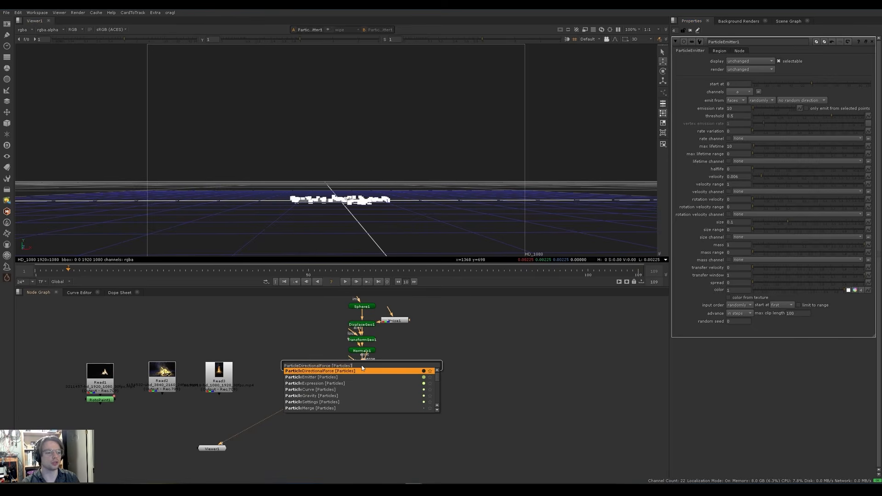
pyautogui.press('Return')
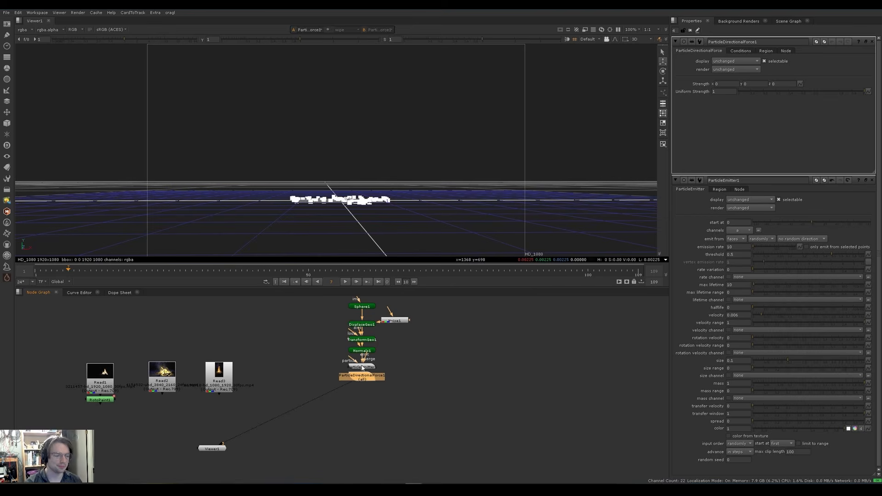
# Set the ParticleDirectionalForce Y strength to 1 and play the rising particles.
pyautogui.moveTo(416, 163); pyautogui.dragTo(409, 168, button='middle')
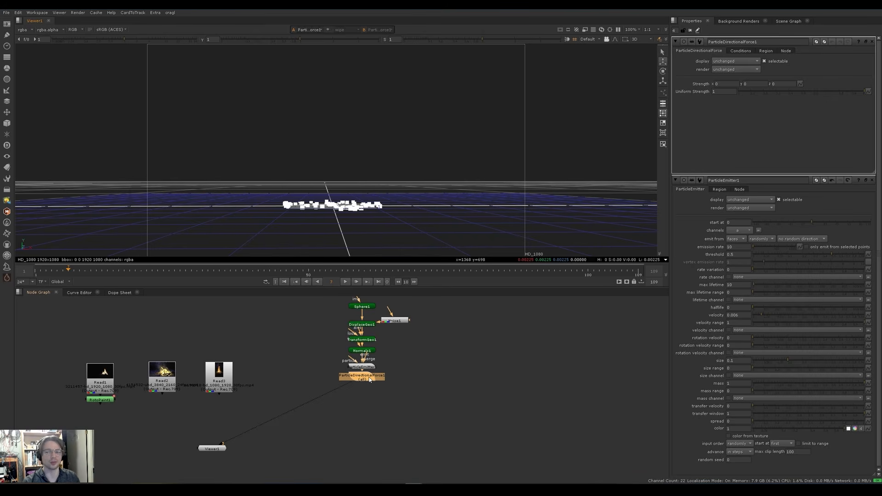
pyautogui.click(760, 85)
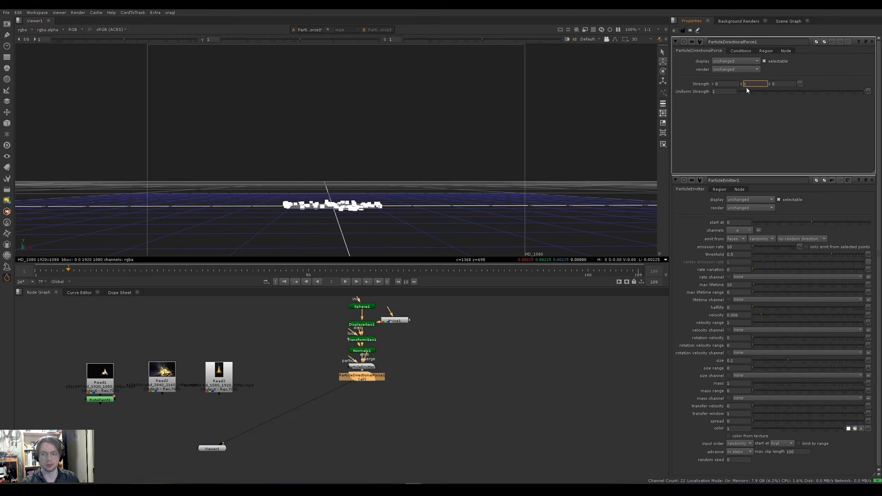
pyautogui.press('Return')
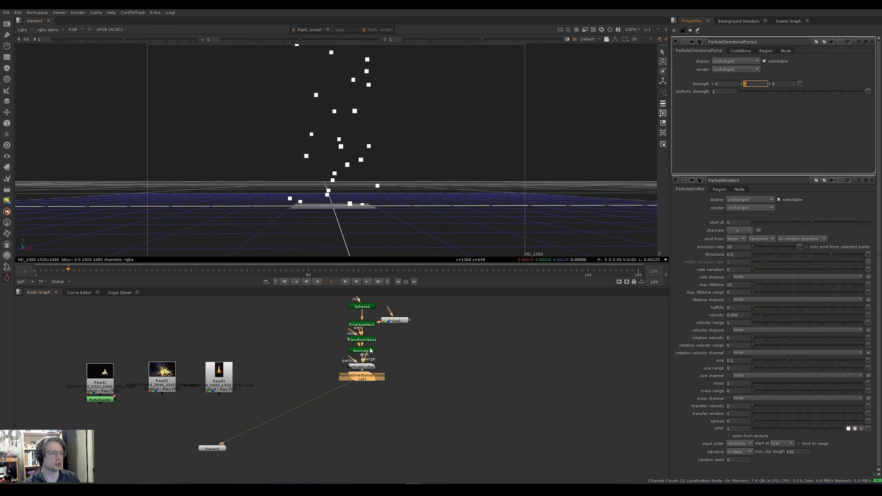
pyautogui.moveTo(462, 167); pyautogui.dragTo(462, 194, button='middle')
pyautogui.scroll(-3, 459, 193)
pyautogui.press('l')
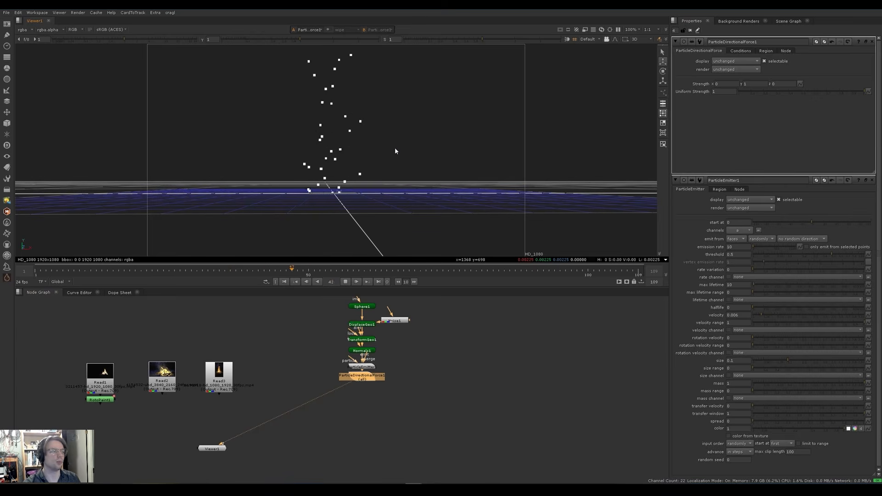
pyautogui.press('k')
# Set the ParticleDirectionalForce Uniform Strength to 0.05 and play the particles from the start of the timeline.
pyautogui.moveTo(856, 91); pyautogui.dragTo(851, 91)
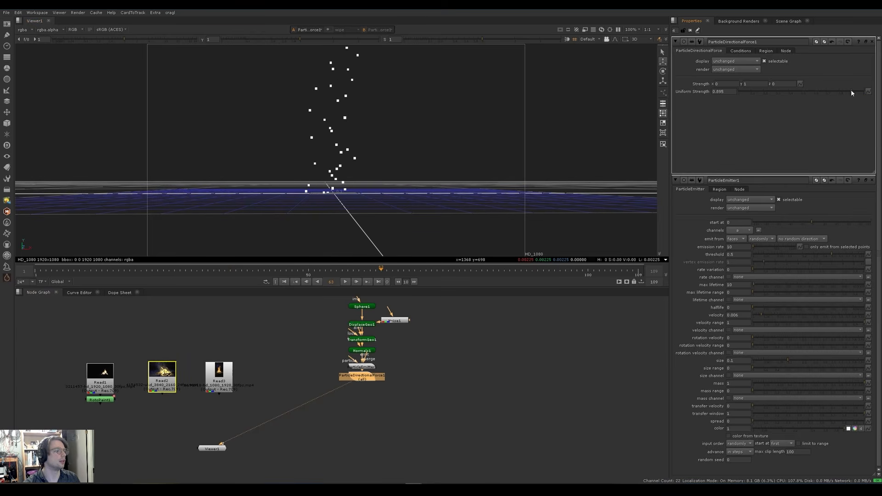
pyautogui.moveTo(780, 90); pyautogui.dragTo(744, 89)
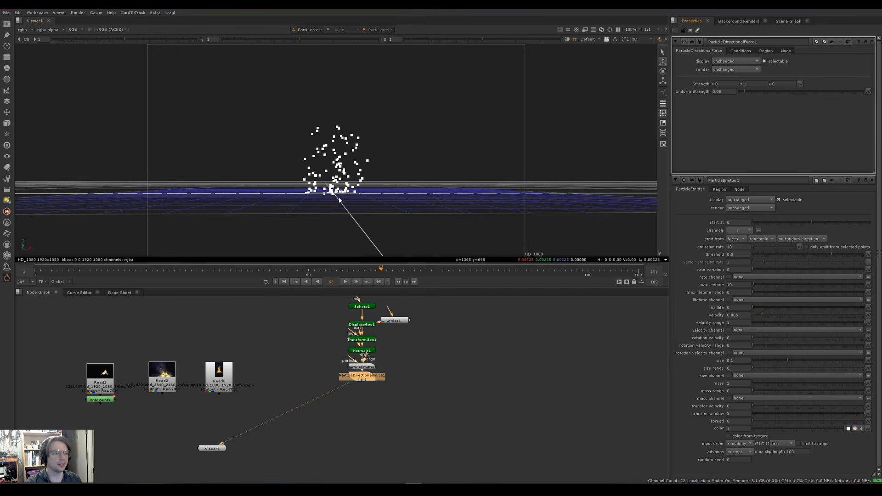
pyautogui.moveTo(302, 197); pyautogui.dragTo(363, 186)
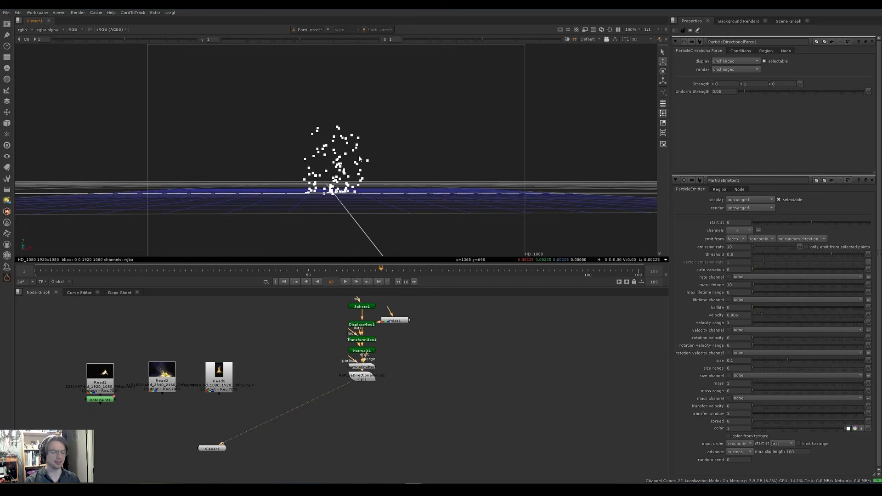
pyautogui.click(37, 271)
pyautogui.press('l')
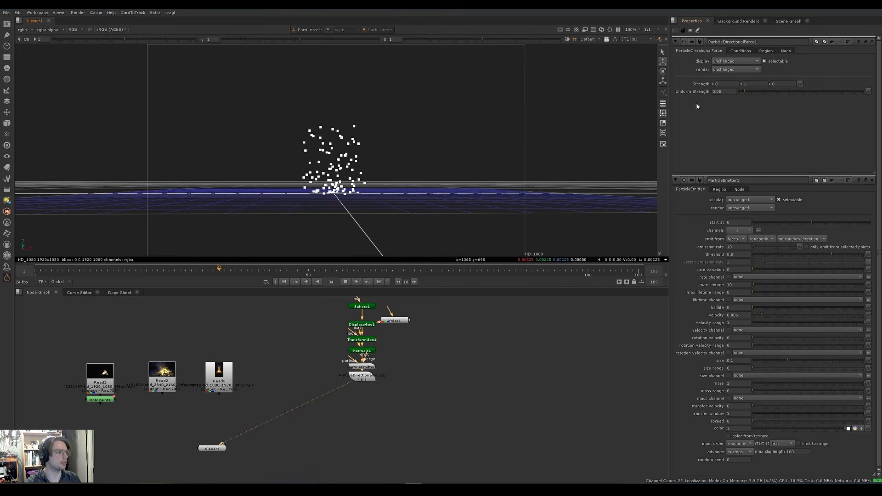
# Lower the ParticleDirectionalForce Uniform Strength further in steps of 0.01 during playback.
pyautogui.click(723, 92)
pyautogui.press('Down')
pyautogui.press('Down')
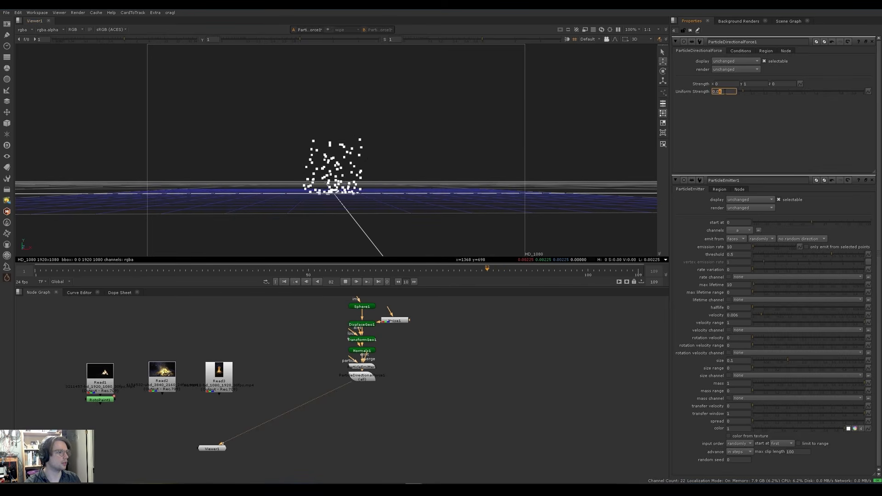
pyautogui.press('Down')
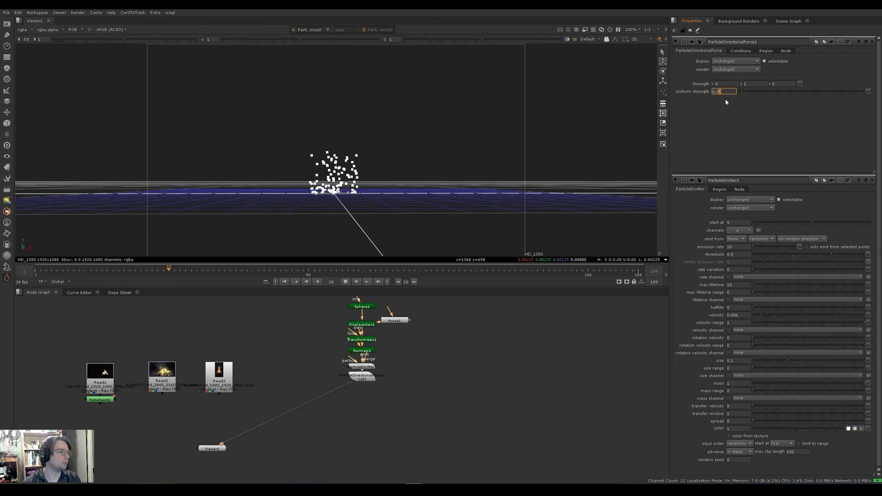
# Set the ParticleDirectionalForce Uniform Strength to 0.025 and ParticleEmitter1's max lifetime to 12 while checking the particle playback.
pyautogui.write('5')
pyautogui.press('Return')
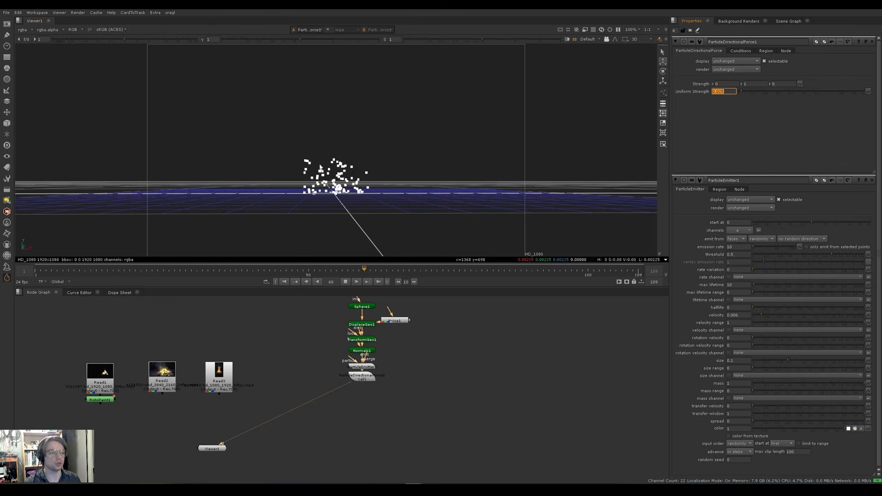
pyautogui.click(600, 253)
pyautogui.press('k')
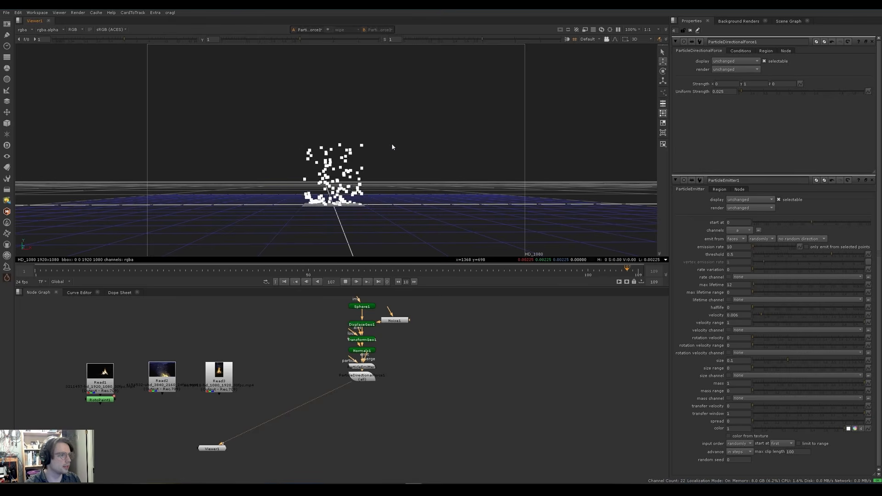
pyautogui.press('k')
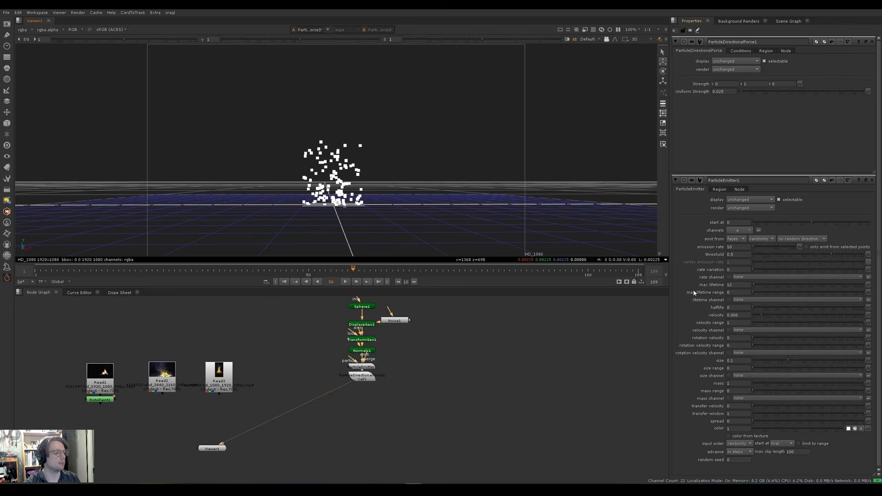
# Set ParticleEmitter1's max lifetime range to 0.545 and the ParticleDirectionalForce Uniform Strength to 0.02 during playback.
pyautogui.click(781, 293)
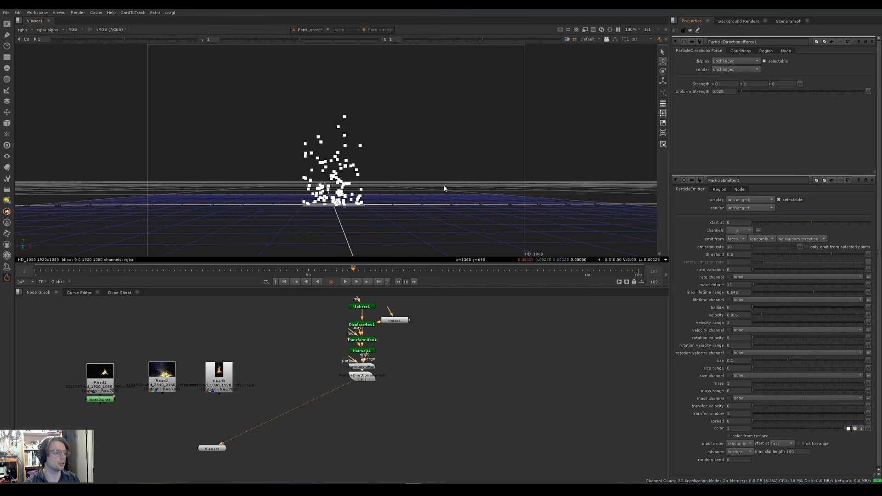
pyautogui.press('l')
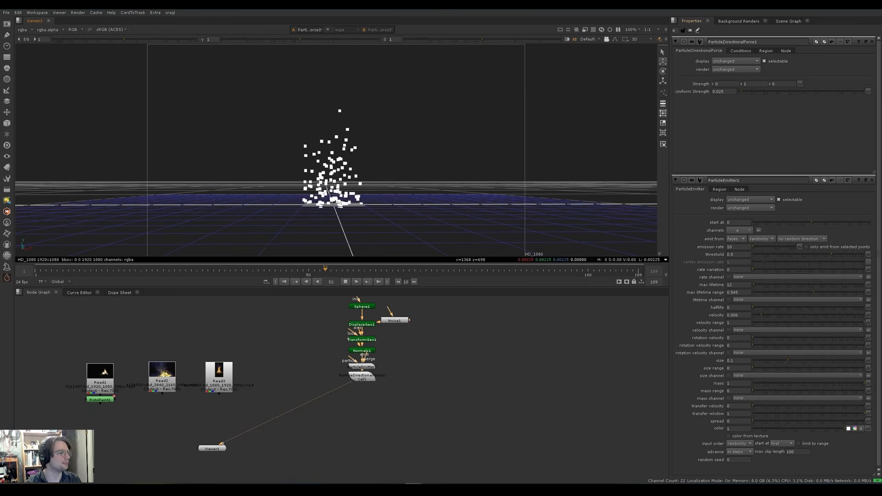
pyautogui.click(723, 92)
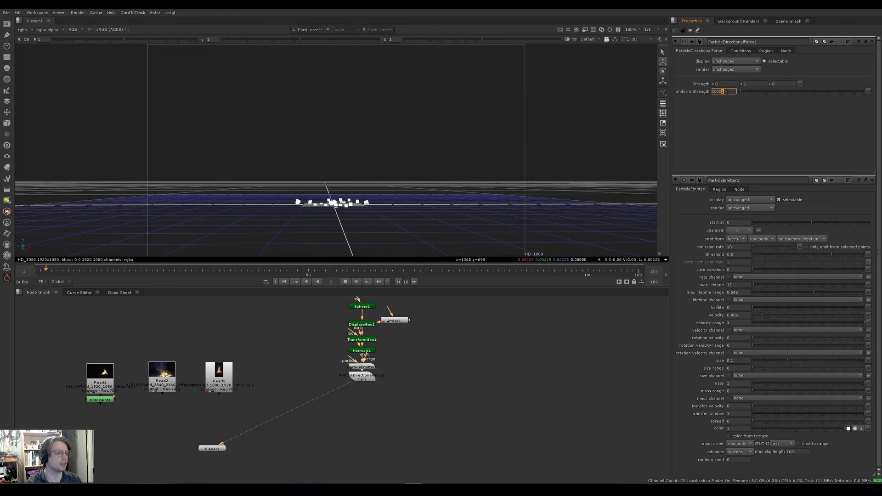
pyautogui.moveTo(481, 155)
pyautogui.keyDown('ctrl'); pyautogui.mouseDown()
pyautogui.moveTo(492, 184)
pyautogui.moveTo(464, 191)
pyautogui.moveTo(475, 159)
pyautogui.mouseUp(); pyautogui.keyUp('ctrl')
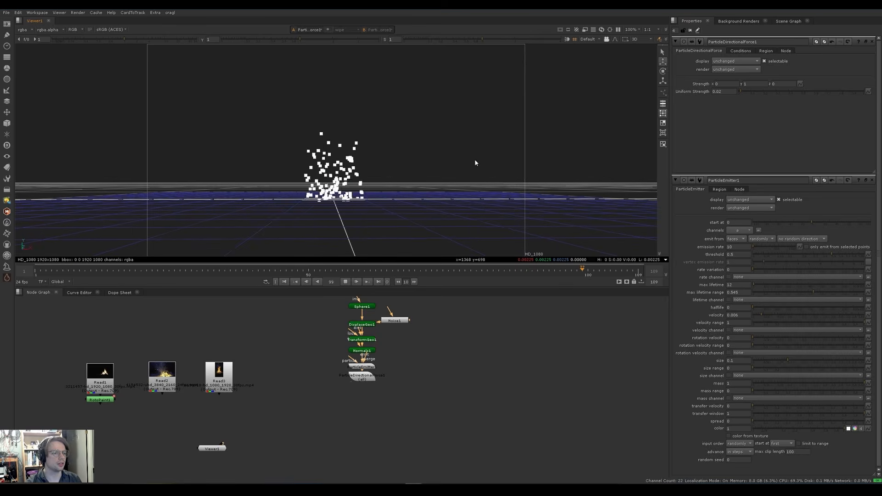
# Compare the height and shape of the rising particles with the Read1 campfire footage by alternating between them during playback.
pyautogui.click(212, 448)
pyautogui.press('2')
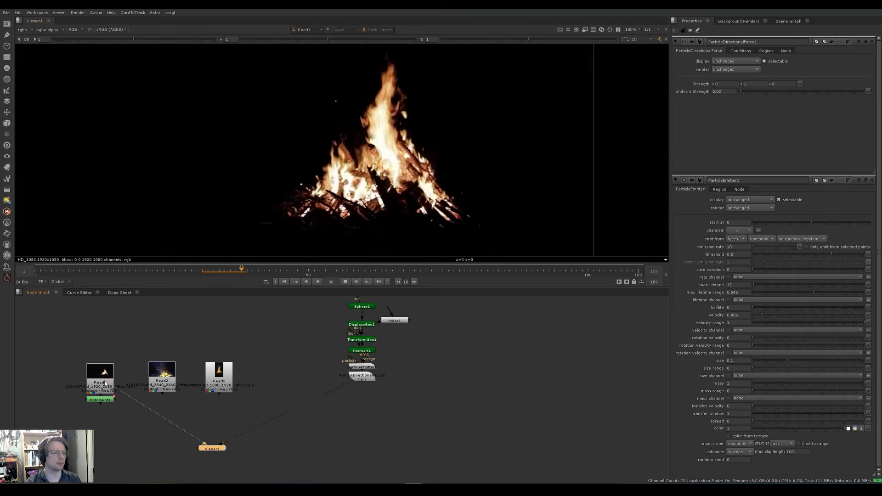
pyautogui.press('1')
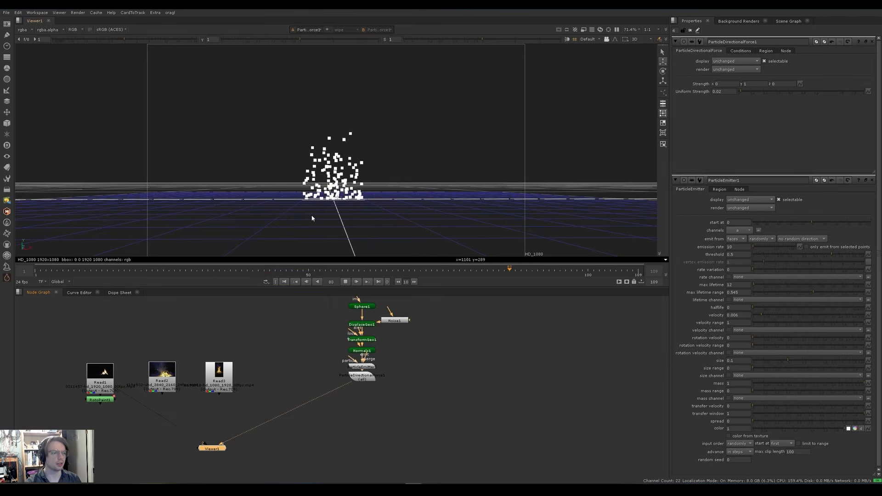
pyautogui.press('2')
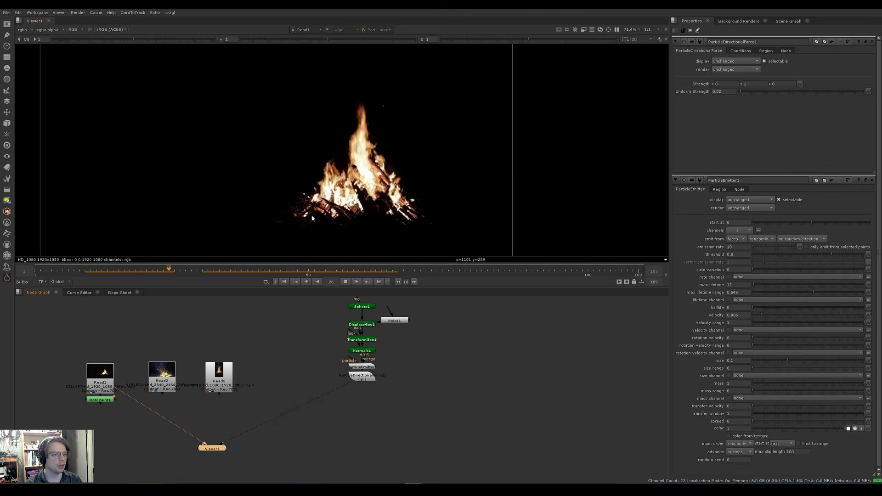
pyautogui.press('1')
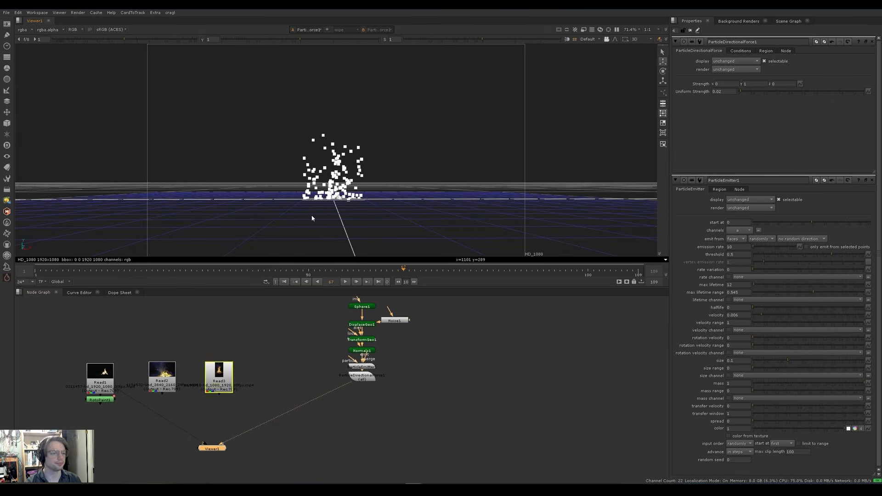
pyautogui.click(312, 216)
pyautogui.moveTo(296, 203); pyautogui.dragTo(370, 122)
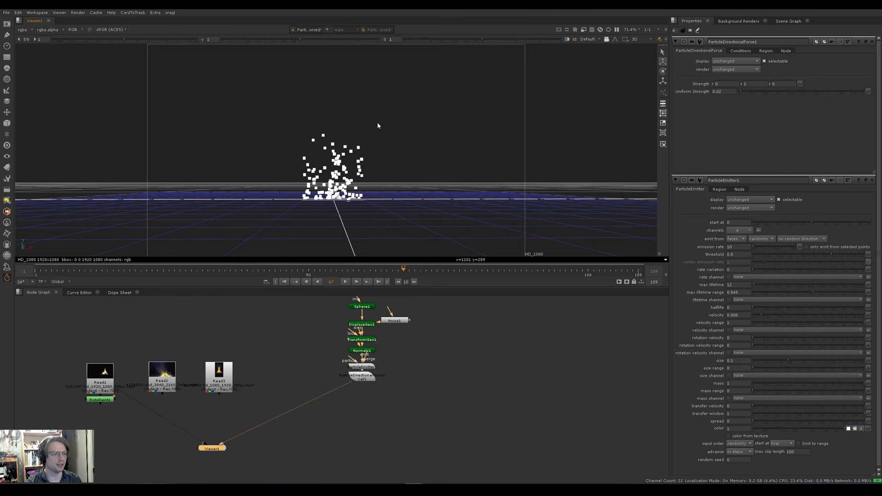
pyautogui.press('l')
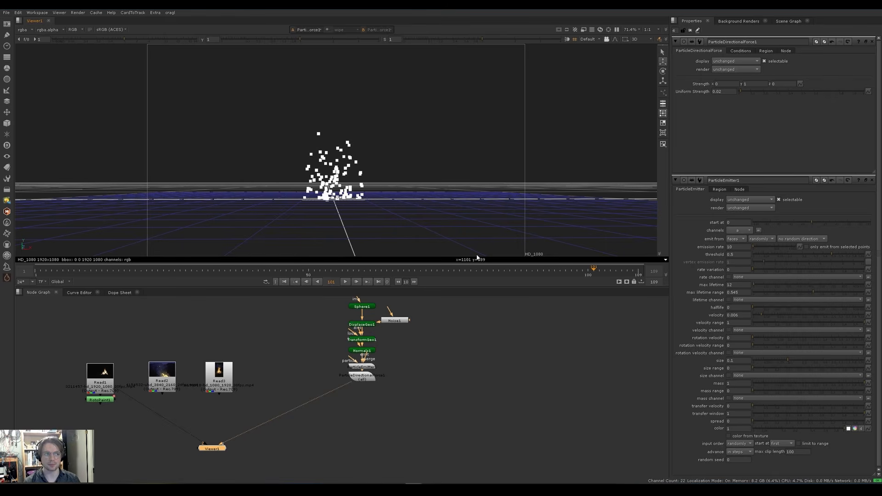
# Limit the ParticleDirectionalForce to a sphere region and play the particles to check which ones the force affects.
pyautogui.click(765, 51)
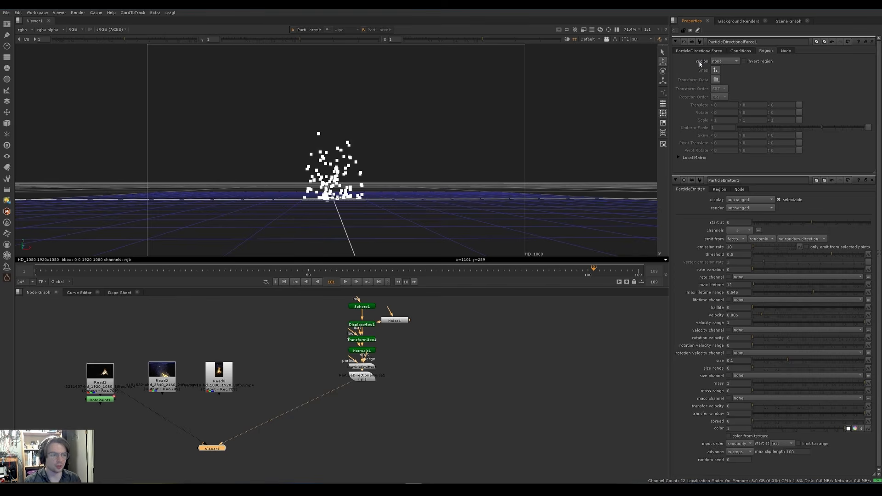
pyautogui.moveTo(400, 168)
pyautogui.keyDown('ctrl'); pyautogui.mouseDown()
pyautogui.moveTo(395, 183)
pyautogui.moveTo(388, 180)
pyautogui.mouseUp(); pyautogui.keyUp('ctrl')
pyautogui.scroll(3, 367, 186)
pyautogui.moveTo(335, 214); pyautogui.dragTo(339, 193, button='middle')
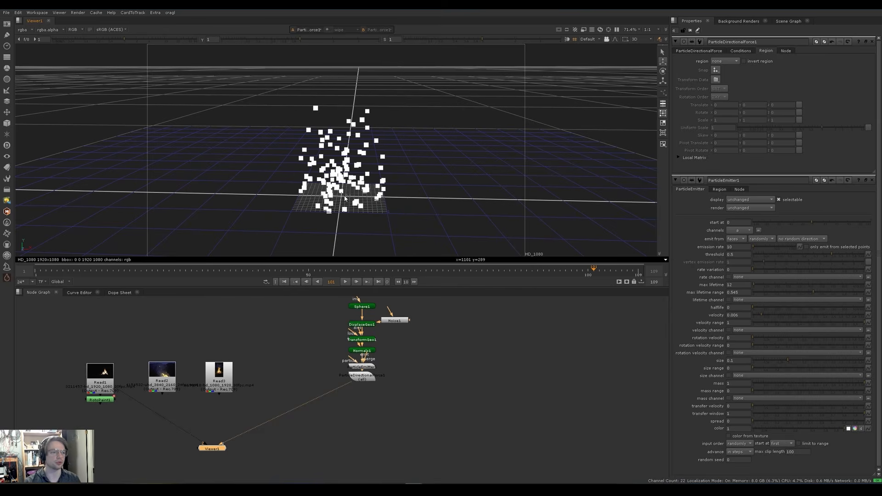
pyautogui.keyDown('alt'); pyautogui.moveTo(357, 181); pyautogui.dragTo(336, 117, button='middle'); pyautogui.keyUp('alt')
pyautogui.keyDown('alt'); pyautogui.moveTo(325, 201); pyautogui.dragTo(330, 118, button='middle'); pyautogui.keyUp('alt')
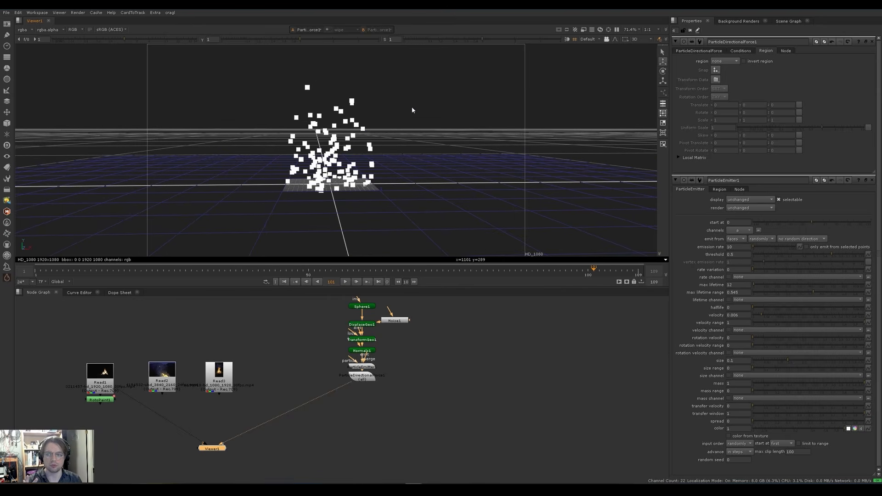
pyautogui.click(723, 60)
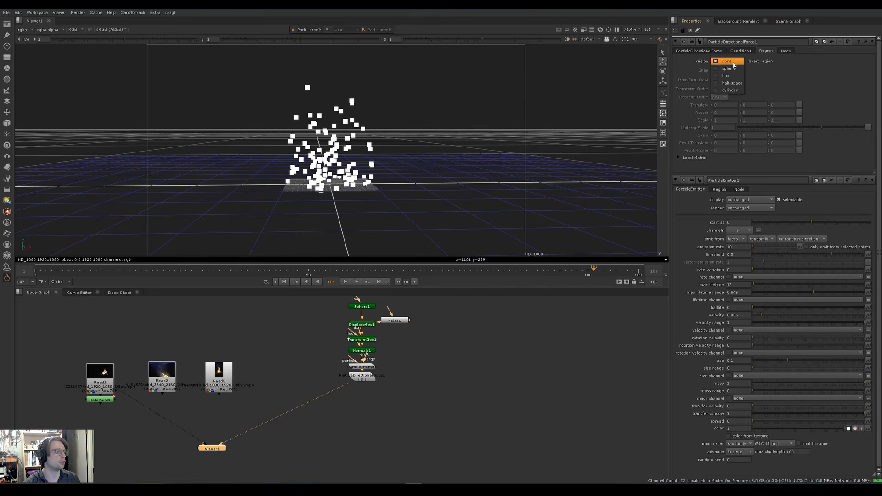
pyautogui.click(729, 69)
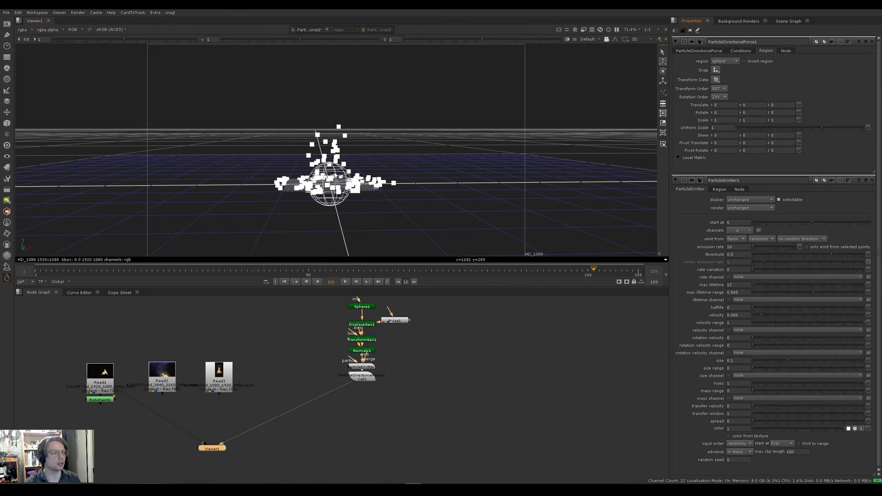
pyautogui.keyDown('ctrl'); pyautogui.moveTo(340, 171); pyautogui.dragTo(346, 202); pyautogui.keyUp('ctrl')
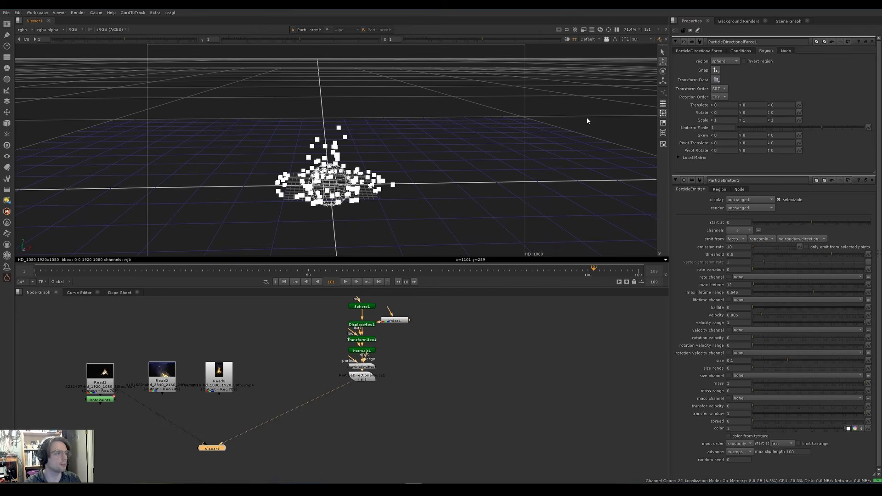
pyautogui.press('l')
pyautogui.keyDown('ctrl'); pyautogui.moveTo(406, 161); pyautogui.dragTo(368, 202); pyautogui.keyUp('ctrl')
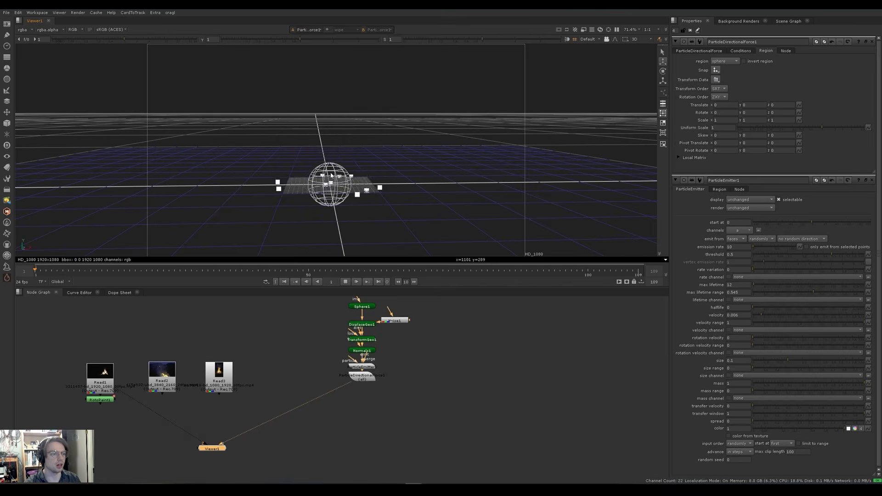
pyautogui.keyDown('ctrl'); pyautogui.moveTo(332, 173); pyautogui.dragTo(334, 179); pyautogui.keyUp('ctrl')
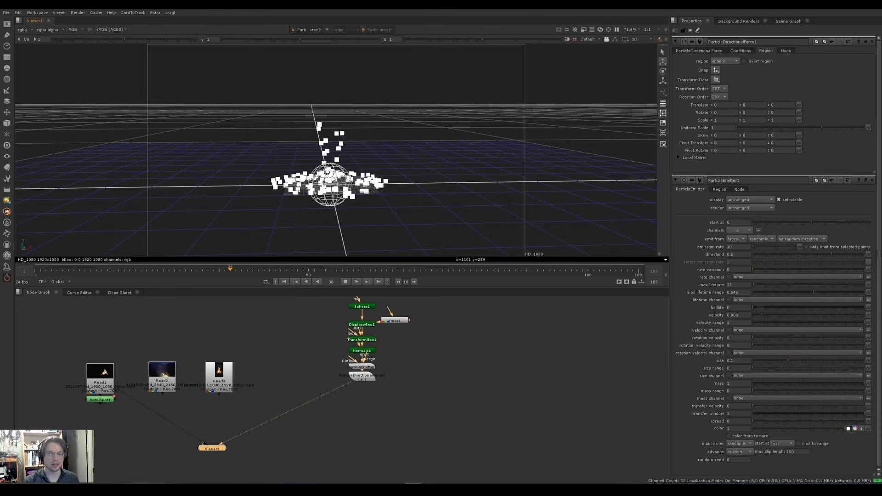
pyautogui.press('k')
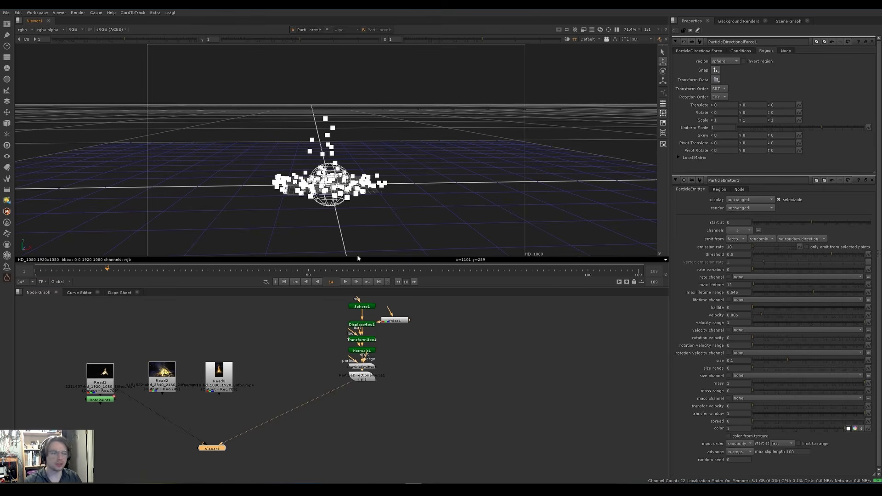
# Add and view a Radial node, shaping it into a circle about 645 px wide with softness 0.
pyautogui.moveTo(425, 347); pyautogui.dragTo(390, 356, button='middle')
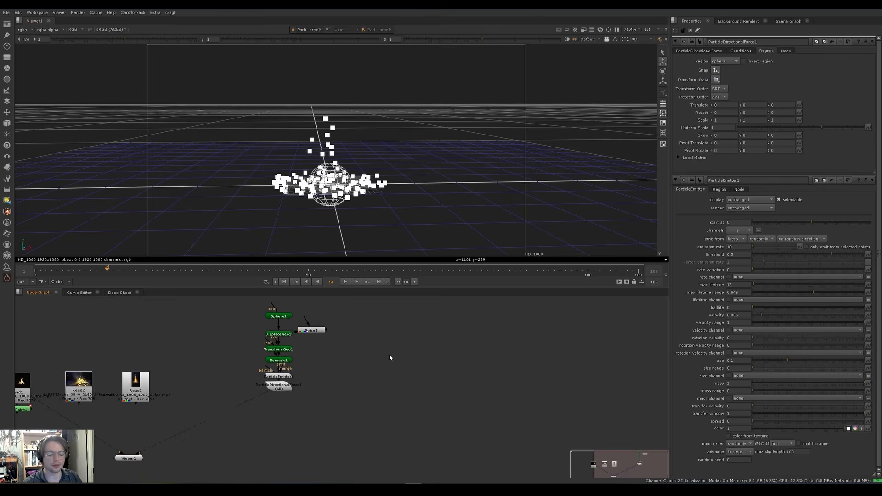
pyautogui.press('Tab')
pyautogui.write('radial')
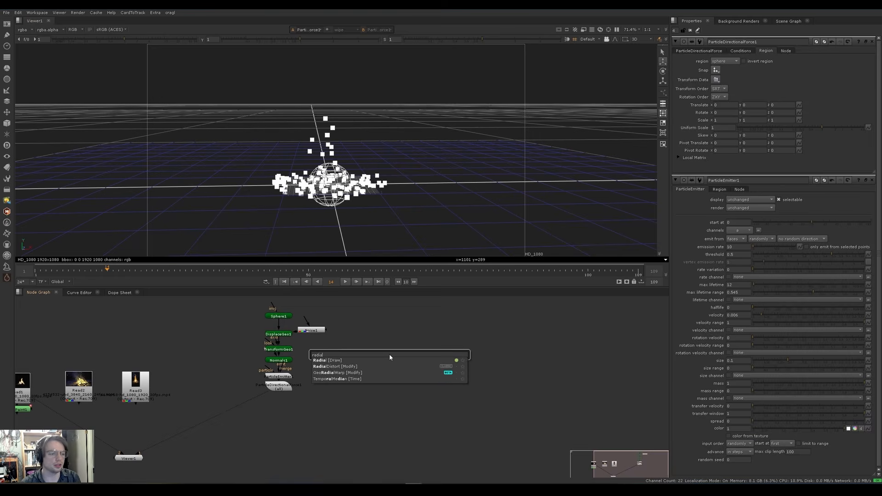
pyautogui.press('Return')
pyautogui.press('1')
pyautogui.scroll(-3, 388, 202)
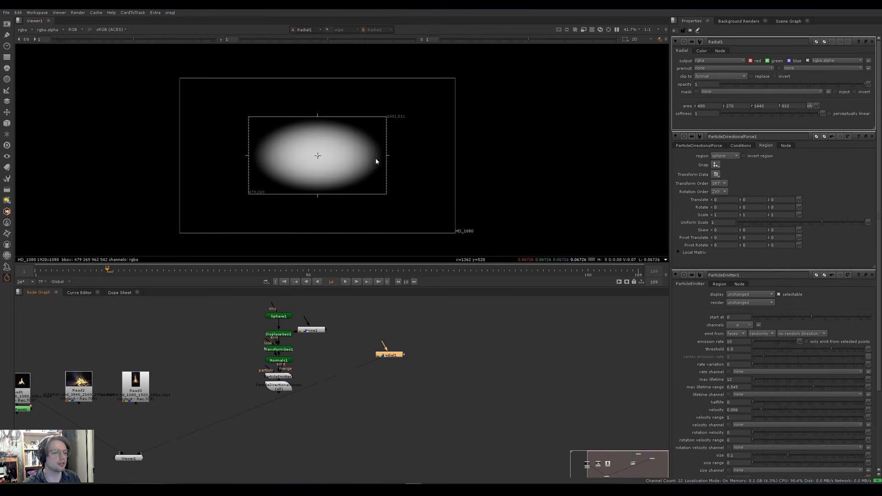
pyautogui.moveTo(387, 121); pyautogui.dragTo(364, 109)
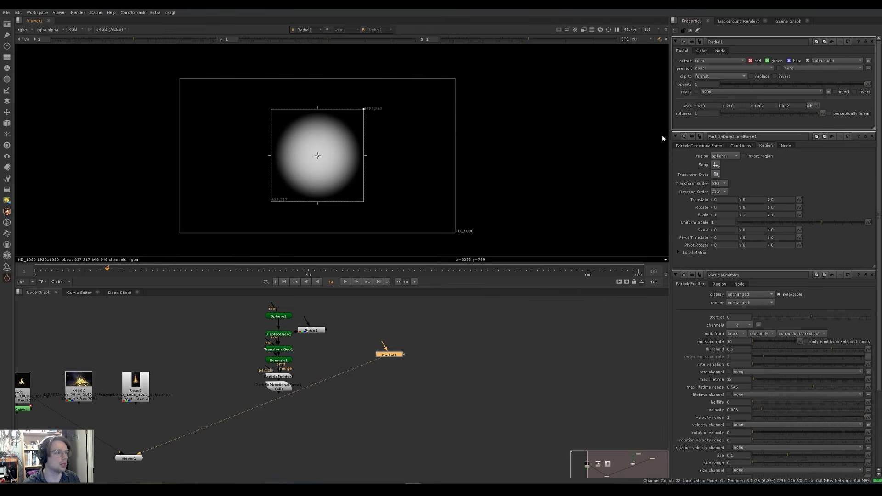
pyautogui.moveTo(791, 115); pyautogui.dragTo(562, 139)
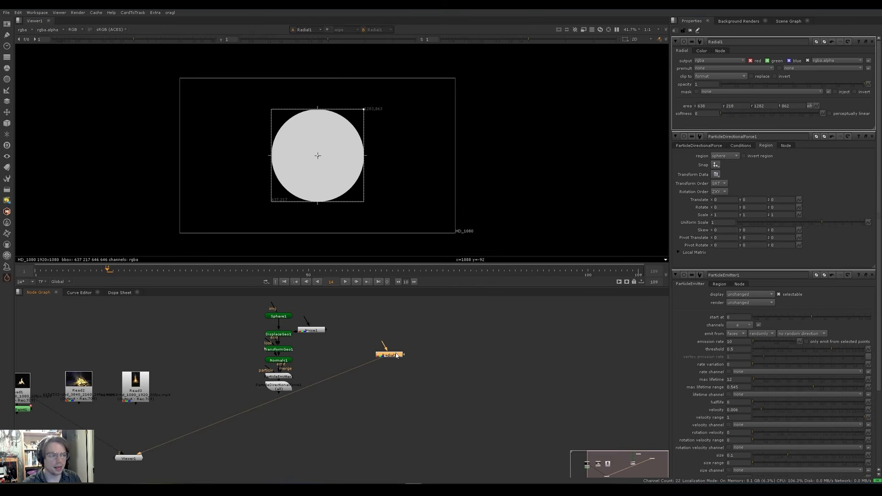
# Add a Transform after the Radial, keyframe its scale from 1 at frame 1 to 0 at frame 10, and play it.
pyautogui.press('t')
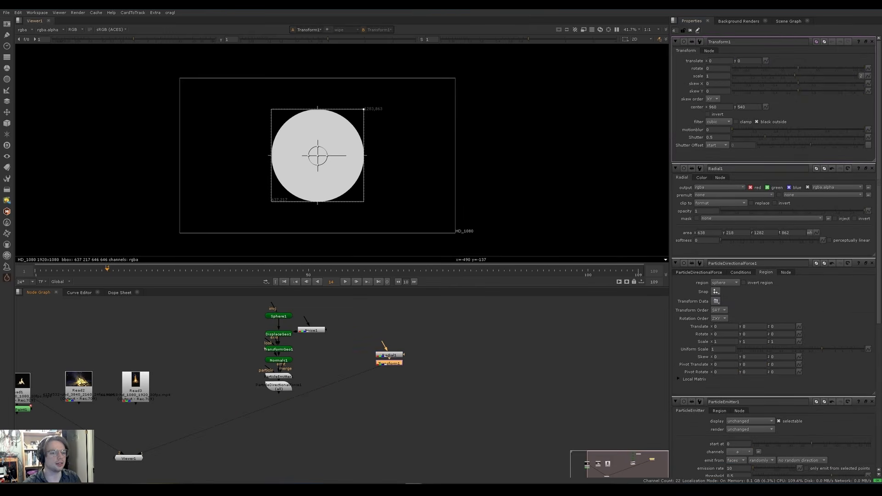
pyautogui.click(36, 271)
pyautogui.rightClick(710, 78)
pyautogui.click(721, 83)
pyautogui.moveTo(37, 273); pyautogui.dragTo(87, 274)
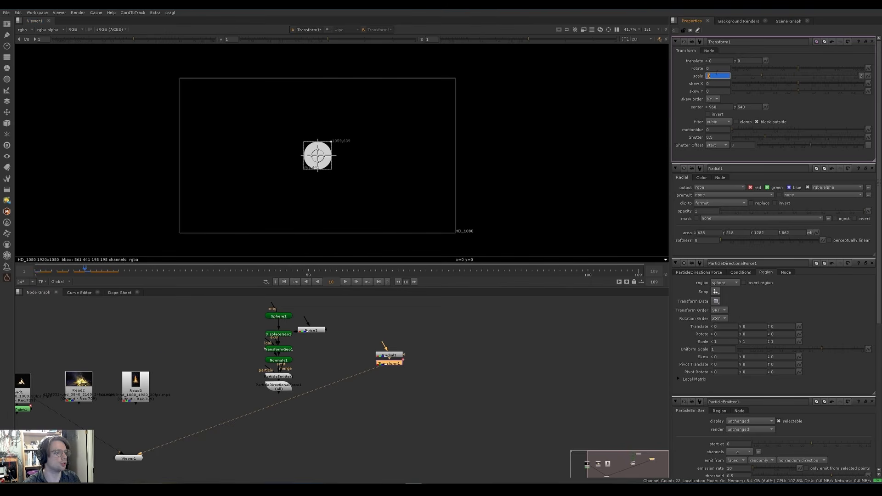
pyautogui.scroll(-1, 717, 74)
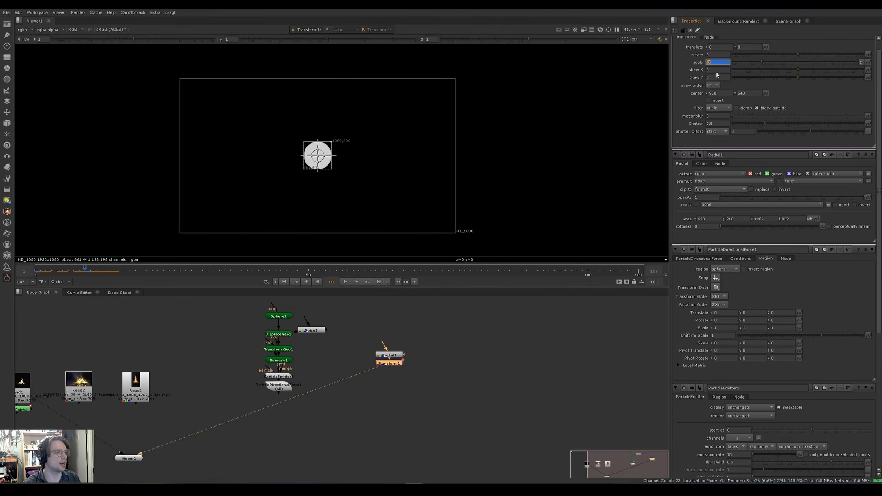
pyautogui.write('0')
pyautogui.press('Return')
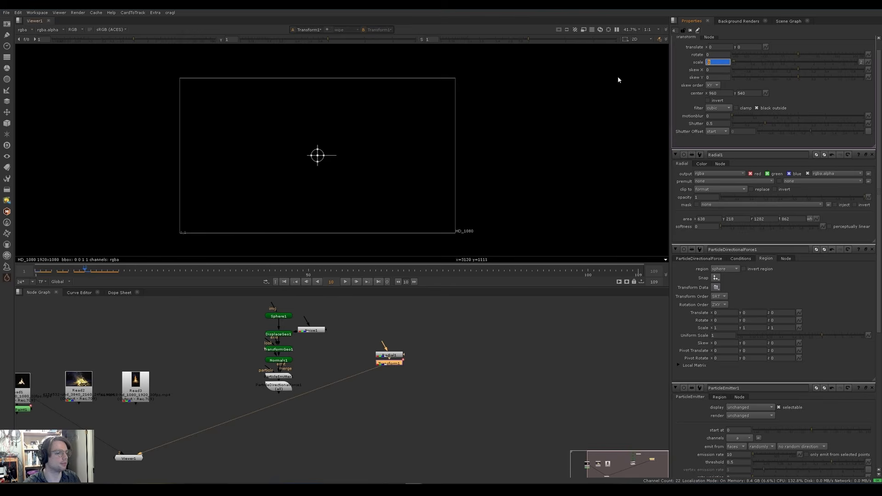
pyautogui.moveTo(85, 271); pyautogui.dragTo(37, 271)
pyautogui.press('l')
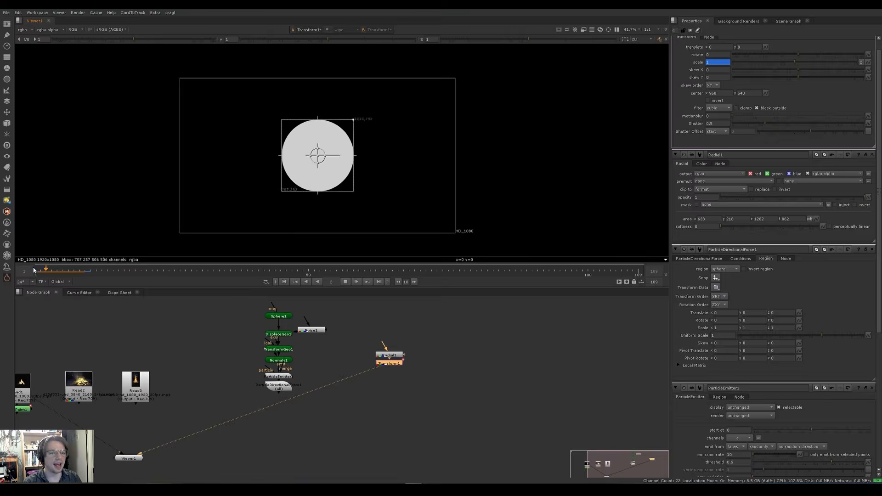
pyautogui.click(86, 271)
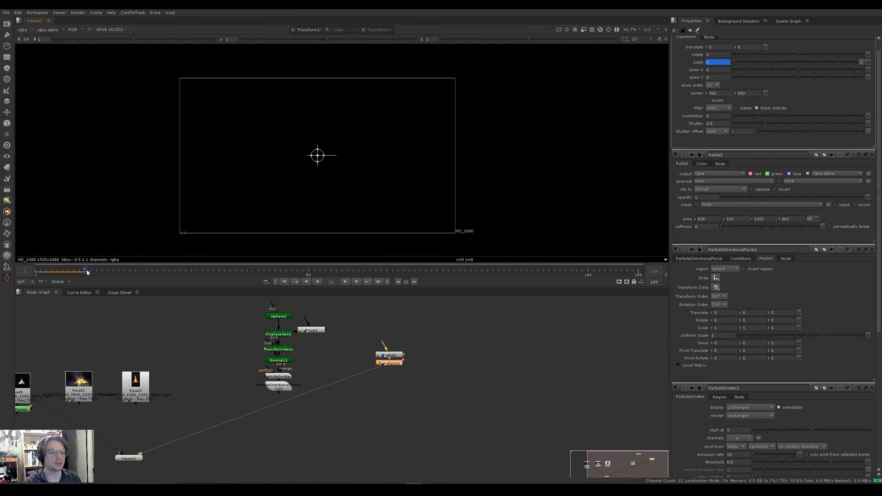
# Add a TimeEcho node below the Transform.
pyautogui.press('Tab')
pyautogui.write('t')
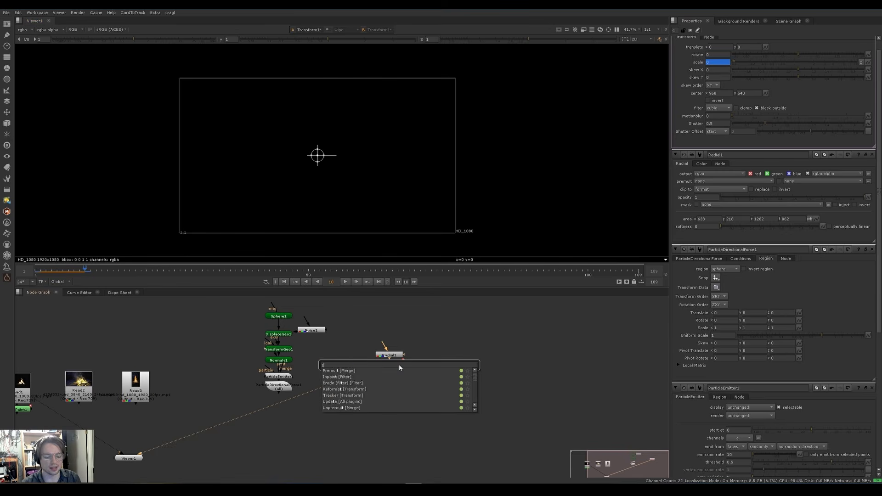
pyautogui.write('imeecho')
pyautogui.press('Return')
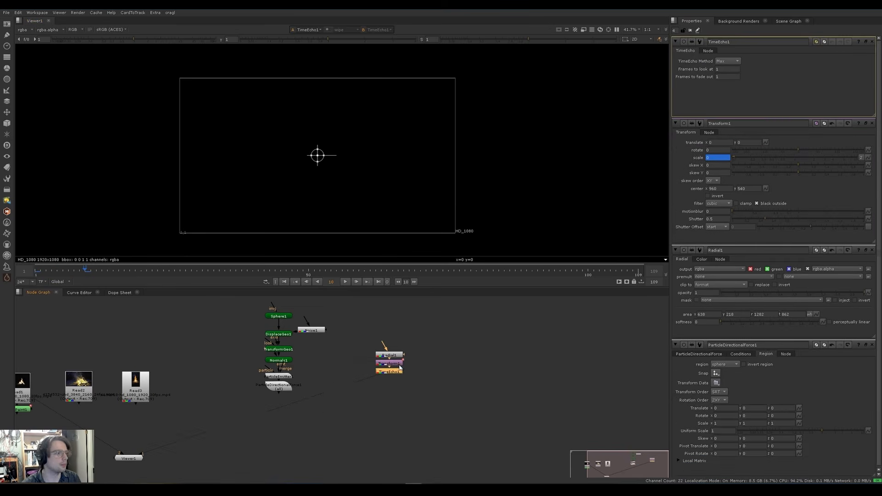
# Set the TimeEcho node's method to Average and its frames to look at to 10.
pyautogui.click(727, 60)
pyautogui.click(726, 68)
pyautogui.doubleClick(724, 68)
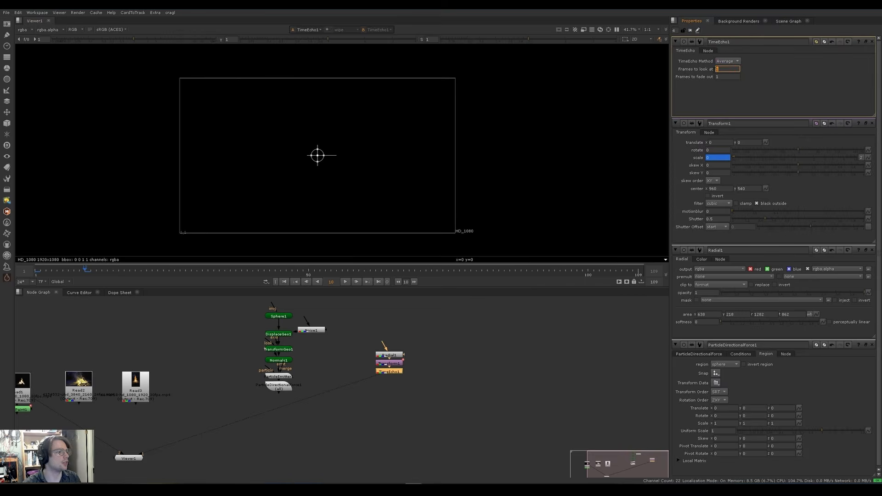
pyautogui.click(414, 153)
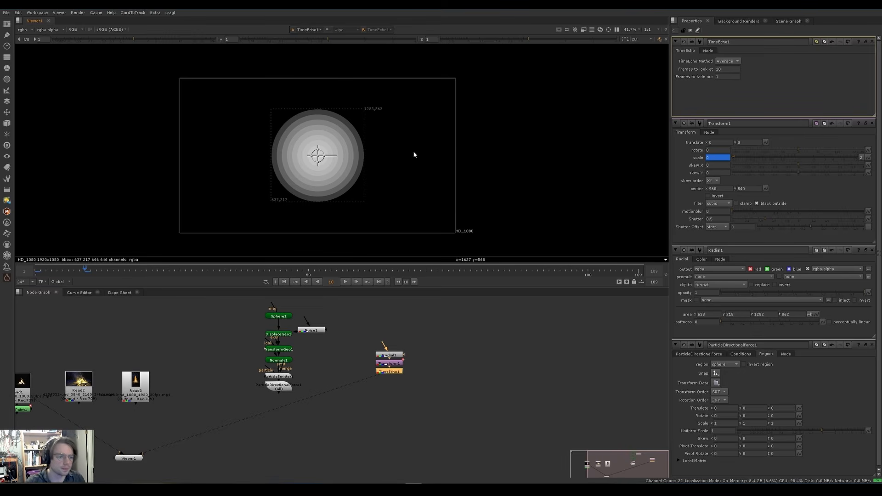
# Delete the Radial, Transform and TimeEcho nodes and view the ParticleDirectionalForce output.
pyautogui.moveTo(444, 418); pyautogui.dragTo(355, 327)
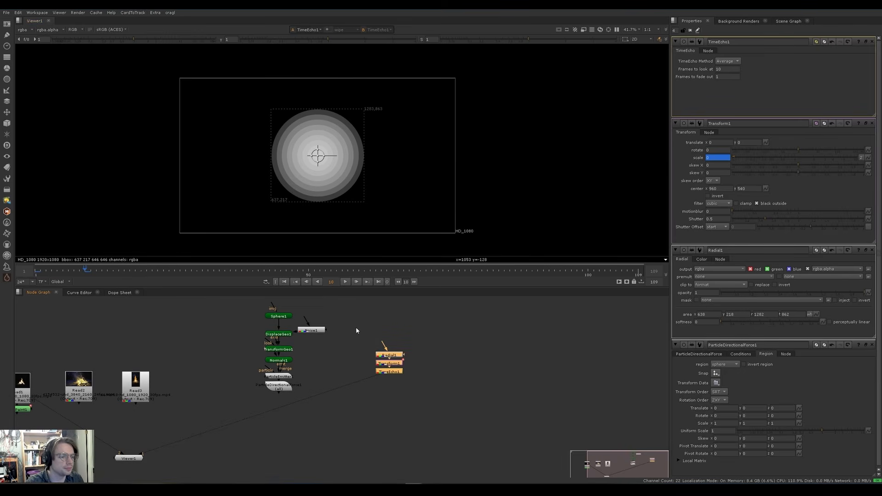
pyautogui.press('Delete')
pyautogui.press('1')
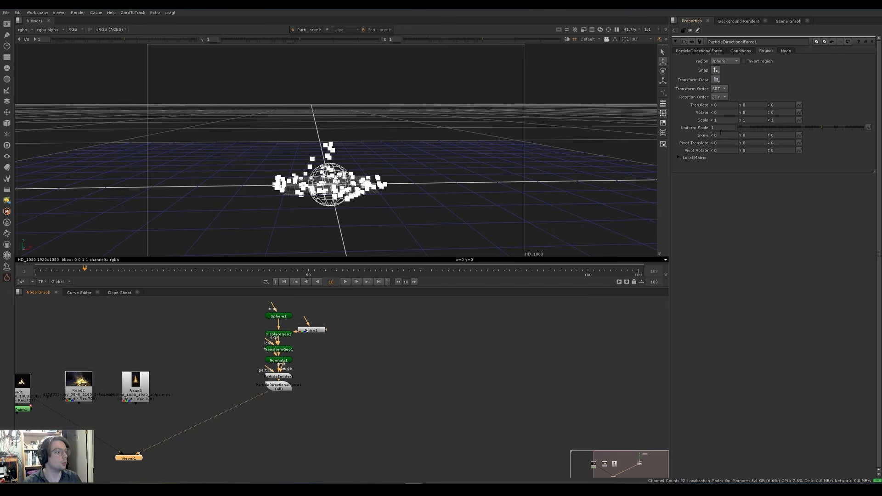
# Try smaller and larger uniform scales on the force's sphere region, then reset the uniform scale to 1.
pyautogui.moveTo(813, 128); pyautogui.dragTo(836, 127)
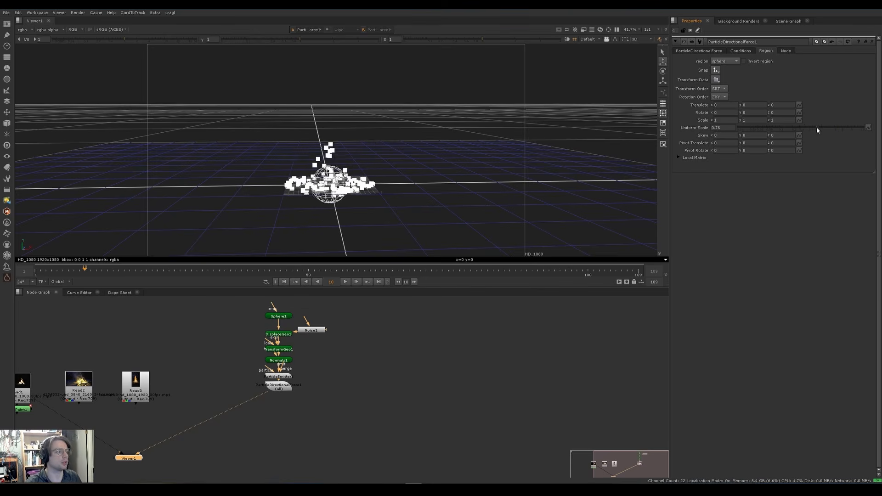
pyautogui.moveTo(822, 130); pyautogui.dragTo(799, 127)
pyautogui.click(693, 130)
pyautogui.write('1')
pyautogui.press('Return')
# Drive the force region's uniform scale with the expression frame%1 and play the particles to check it.
pyautogui.click(722, 128)
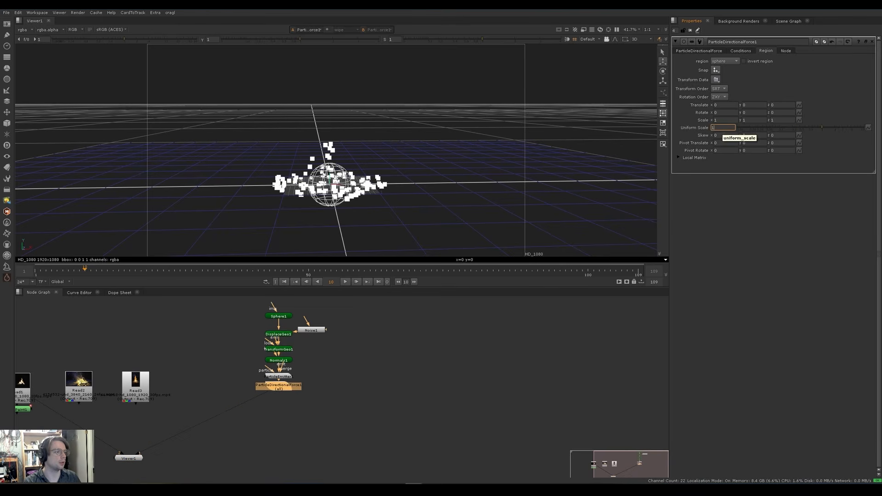
pyautogui.press('=')
pyautogui.moveTo(734, 132); pyautogui.dragTo(464, 171)
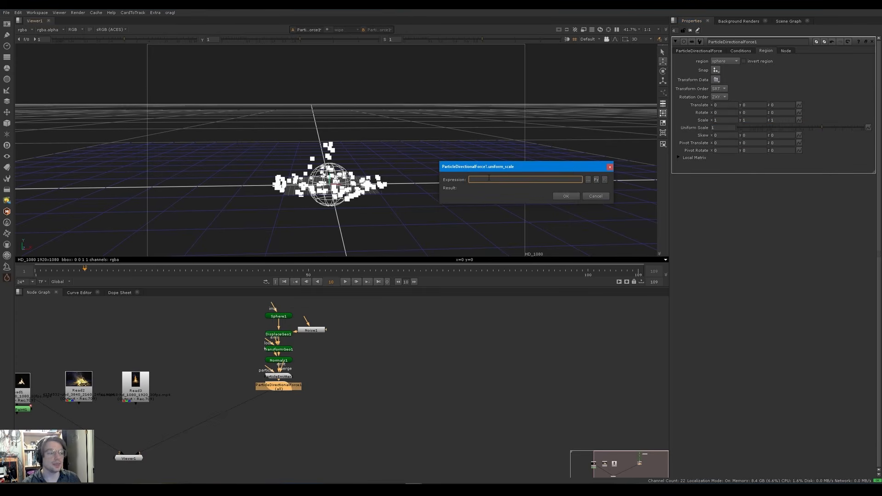
pyautogui.write('frame')
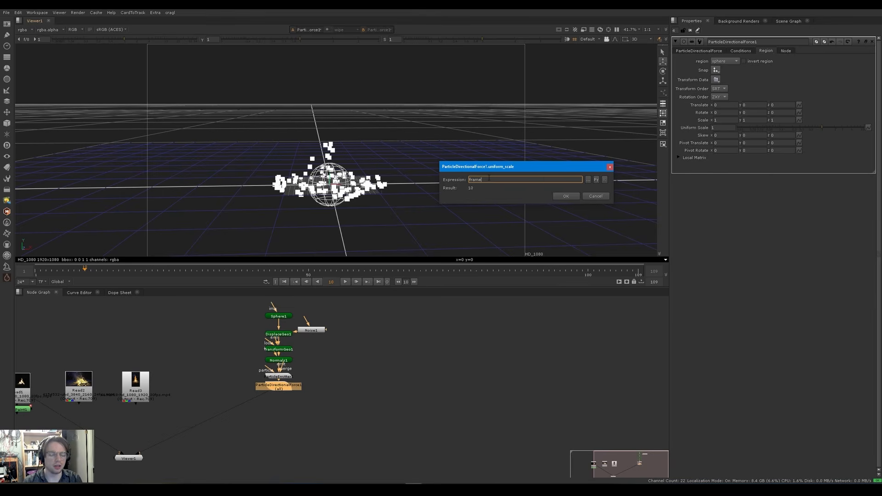
pyautogui.write('%1')
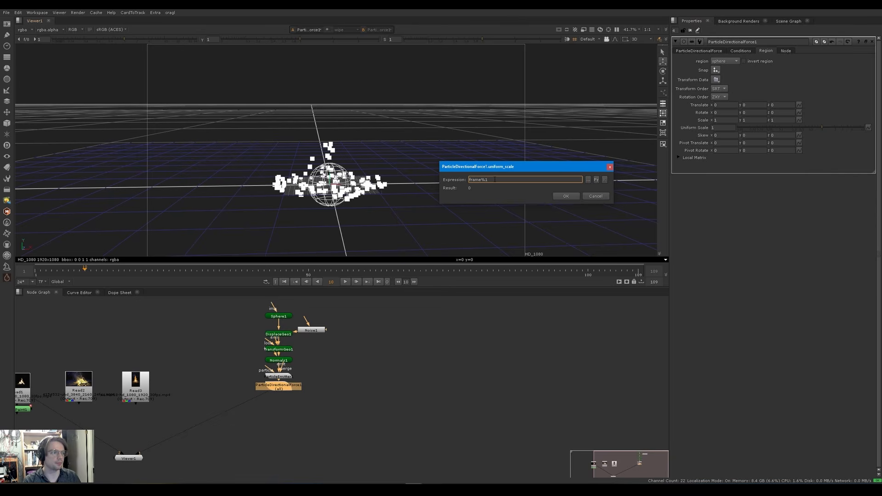
pyautogui.click(558, 195)
pyautogui.press('l')
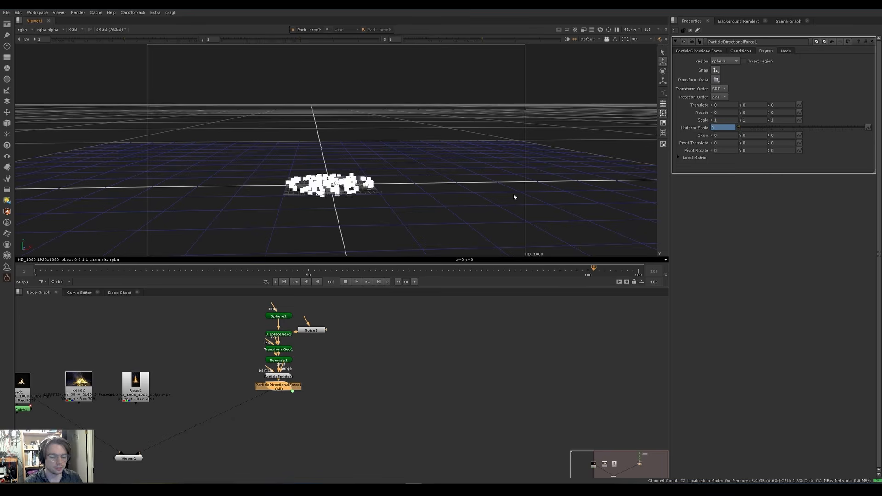
pyautogui.press('k')
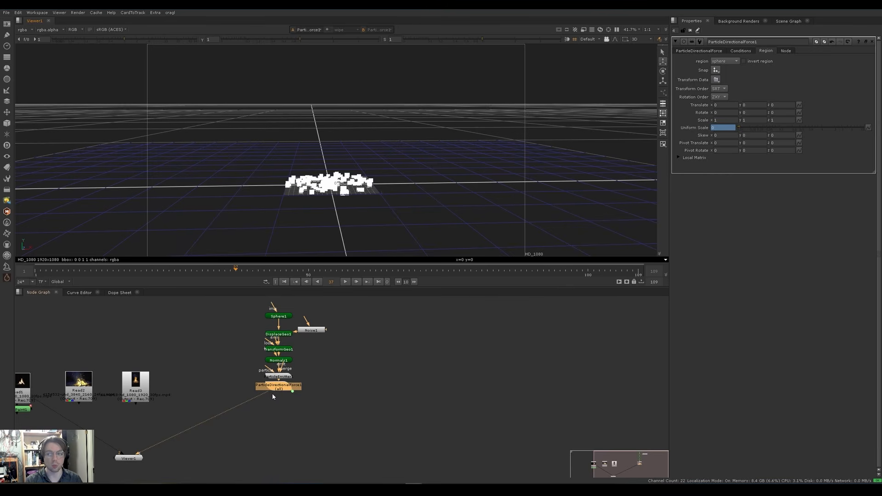
# Add a ParticleSettings node and insert it between the ParticleEmitter and the ParticleDirectionalForce.
pyautogui.moveTo(272, 390); pyautogui.dragTo(276, 403)
pyautogui.moveTo(310, 394); pyautogui.dragTo(320, 377, button='middle')
pyautogui.click(319, 374)
pyautogui.press('Tab')
pyautogui.write('particles')
pyautogui.press('Down')
pyautogui.press('Return')
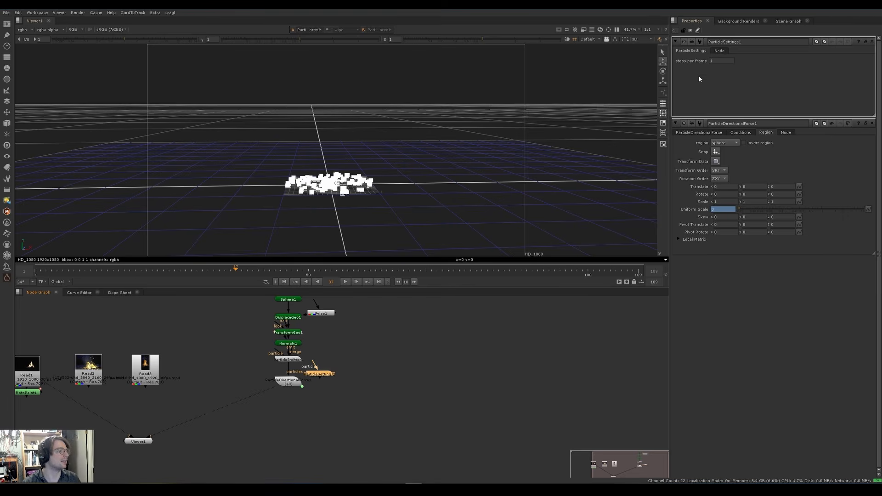
pyautogui.moveTo(296, 380)
pyautogui.mouseDown()
pyautogui.moveTo(296, 388)
pyautogui.moveTo(276, 373)
pyautogui.moveTo(284, 376)
pyautogui.mouseUp()
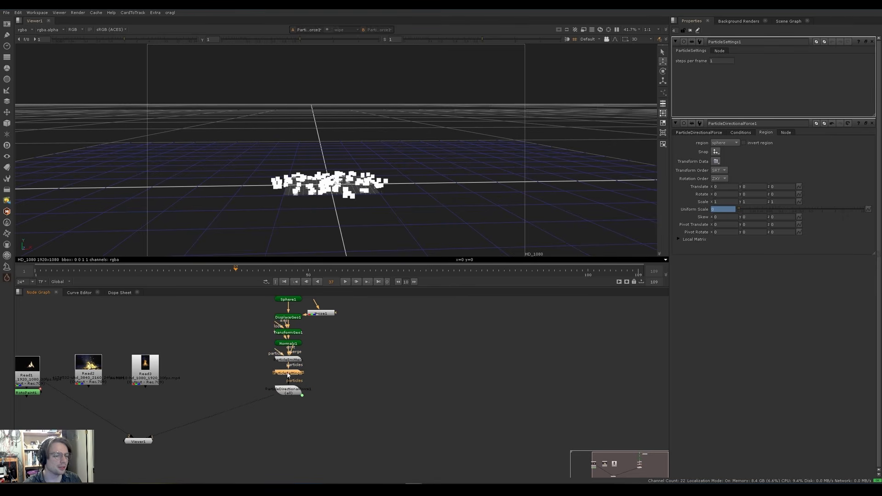
# Set the ParticleSettings node's steps per frame to 6.
pyautogui.click(719, 60)
pyautogui.press('Up')
pyautogui.press('Up')
pyautogui.press('Up')
pyautogui.press('Up')
pyautogui.press('Up')
pyautogui.press('Up')
pyautogui.press('Up')
pyautogui.keyDown('ctrl'); pyautogui.moveTo(447, 153); pyautogui.dragTo(439, 135); pyautogui.keyUp('ctrl')
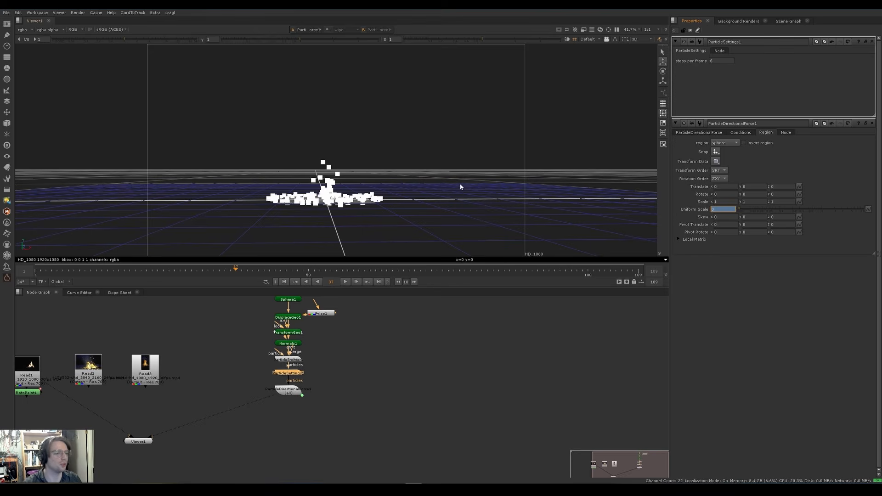
# Change the force region's uniform scale expression to 1-frame%1 and recheck the entered expression.
pyautogui.rightClick(718, 209)
pyautogui.click(735, 211)
pyautogui.click(503, 204)
pyautogui.write('1-frame%1')
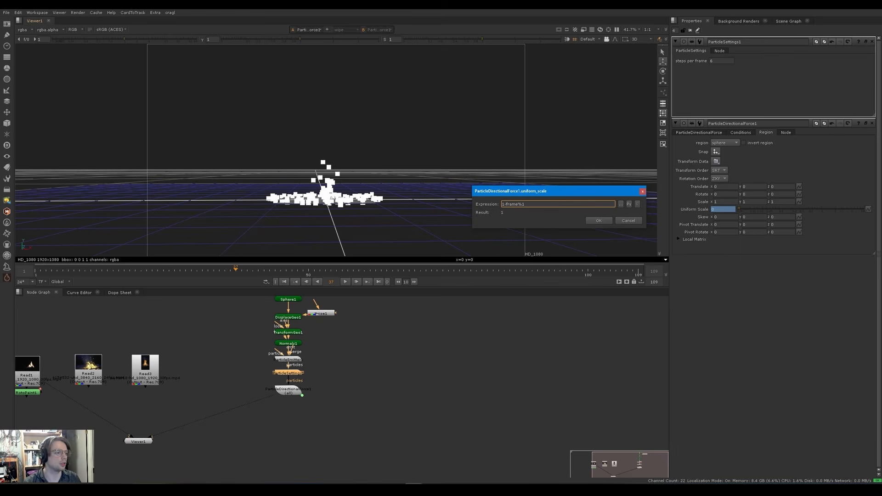
pyautogui.click(597, 221)
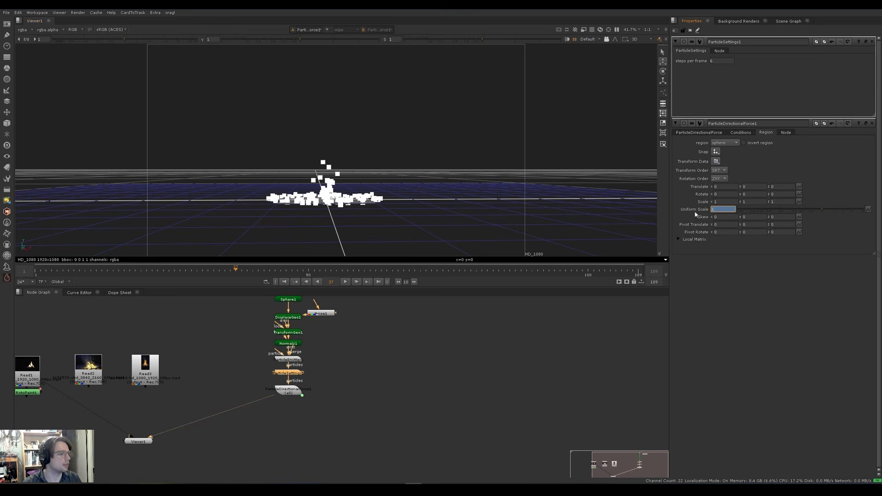
pyautogui.press('=')
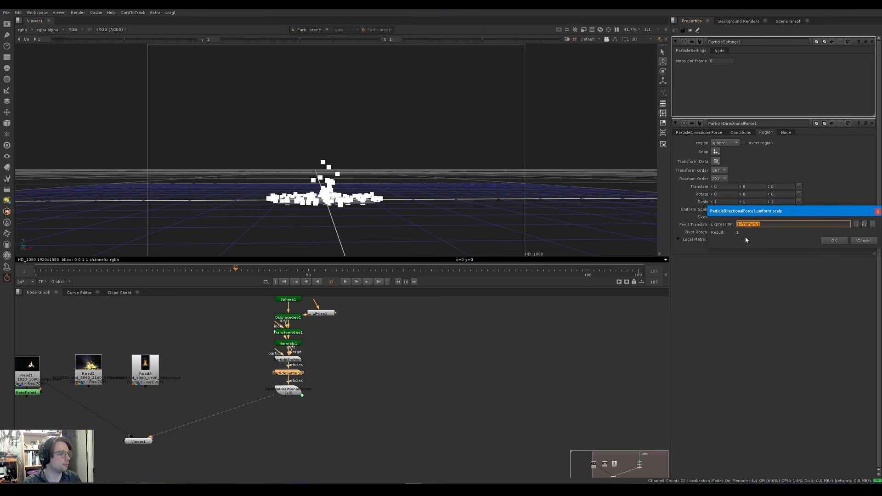
pyautogui.click(867, 241)
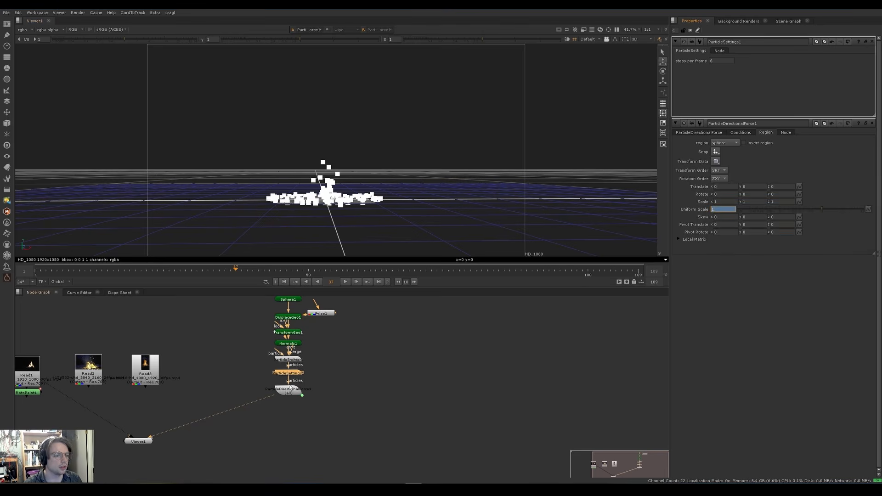
# Link the force region's y and z scale to x, raise the scale to 2.5, and play the particles.
pyautogui.click(290, 391)
pyautogui.doubleClick(290, 391)
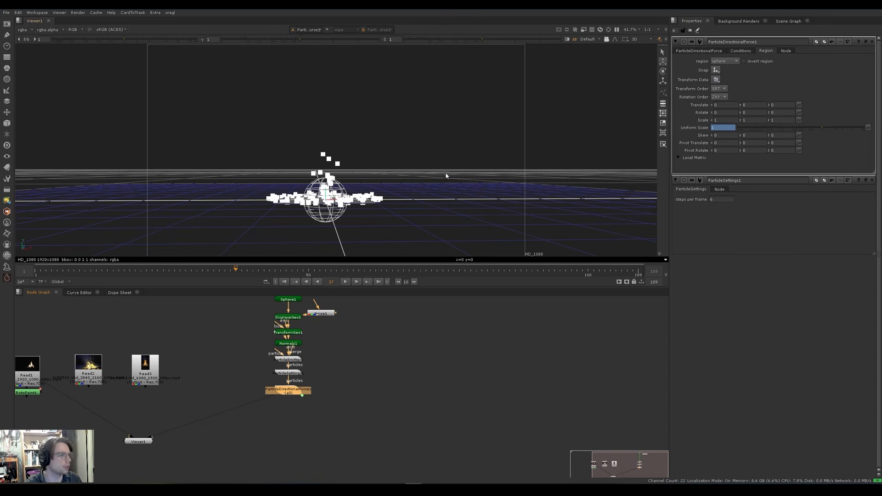
pyautogui.scroll(1, 309, 205)
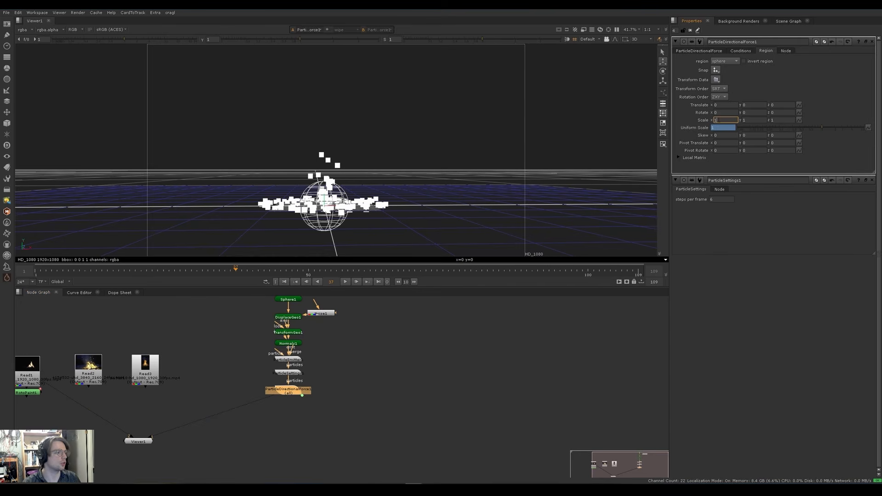
pyautogui.click(754, 120)
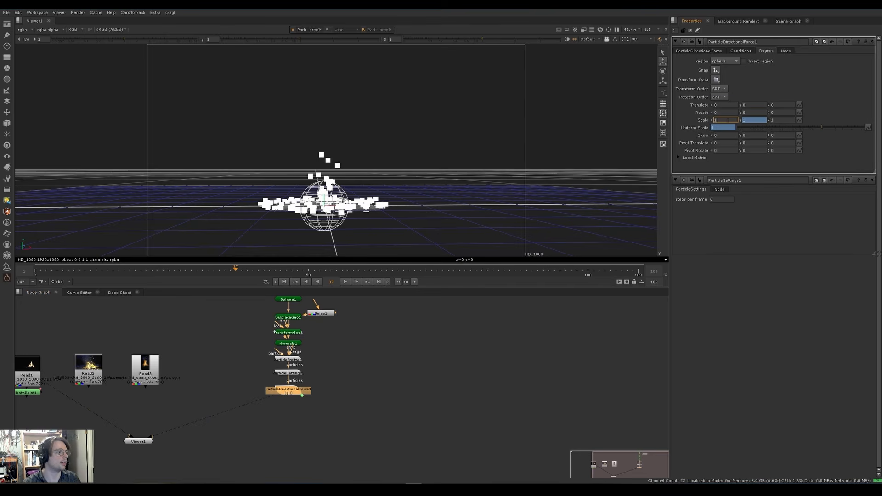
pyautogui.click(780, 120)
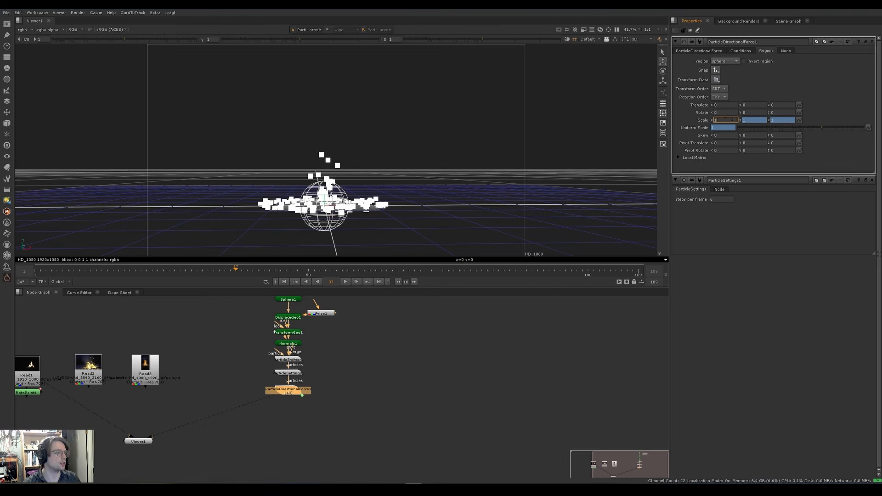
pyautogui.write('.4')
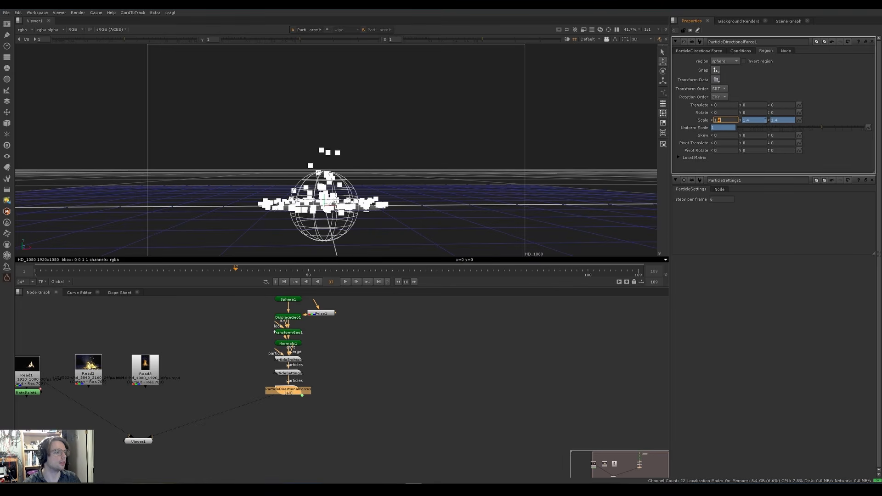
pyautogui.press('Up')
pyautogui.press('Up')
pyautogui.press('Up')
pyautogui.press('Up')
pyautogui.press('Up')
pyautogui.press('Up')
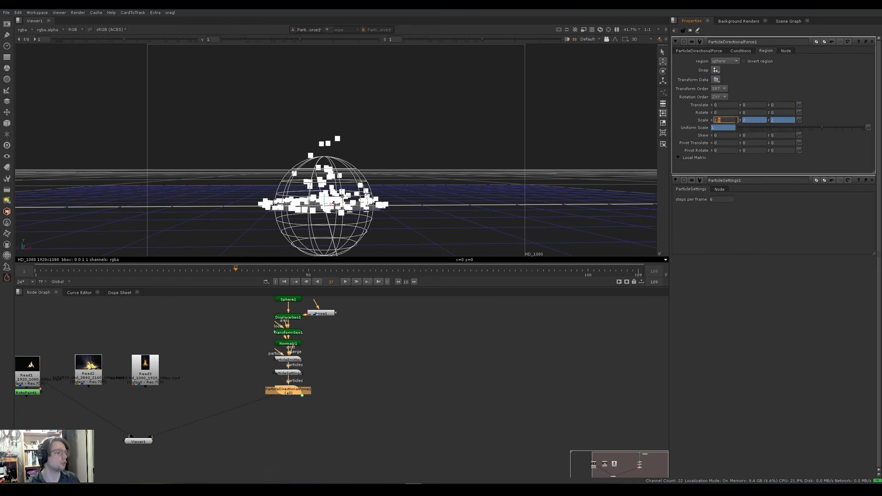
pyautogui.press('Up')
pyautogui.press('Up')
pyautogui.press('Up')
pyautogui.press('Up')
pyautogui.press('Up')
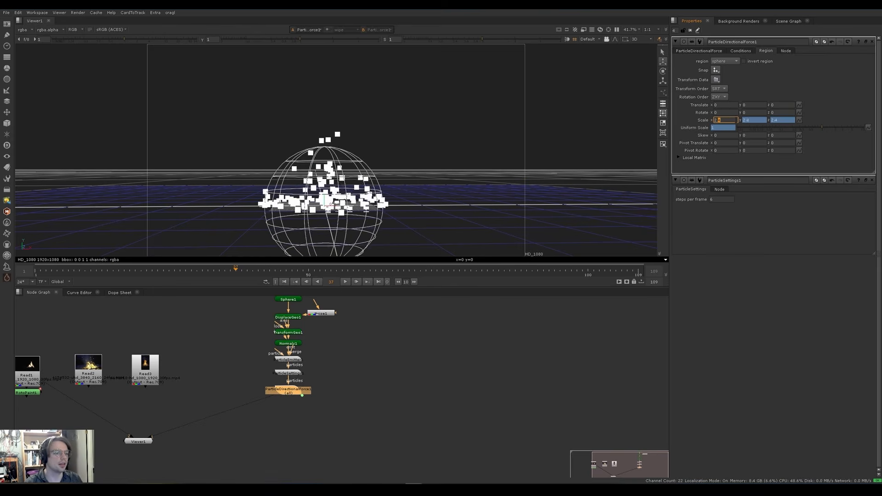
pyautogui.press('l')
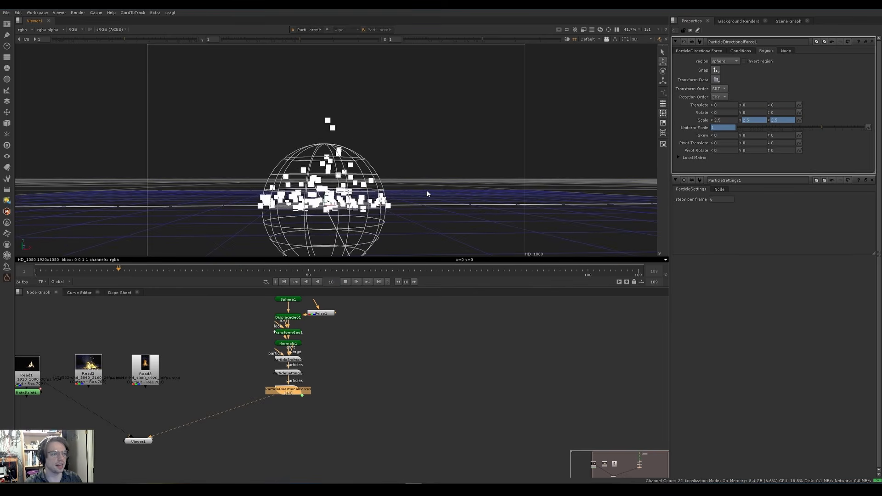
pyautogui.press('k')
# Set the ParticleEmitter's max lifetime range to 0, raise its emission rate to about 130, and play the result.
pyautogui.doubleClick(289, 359)
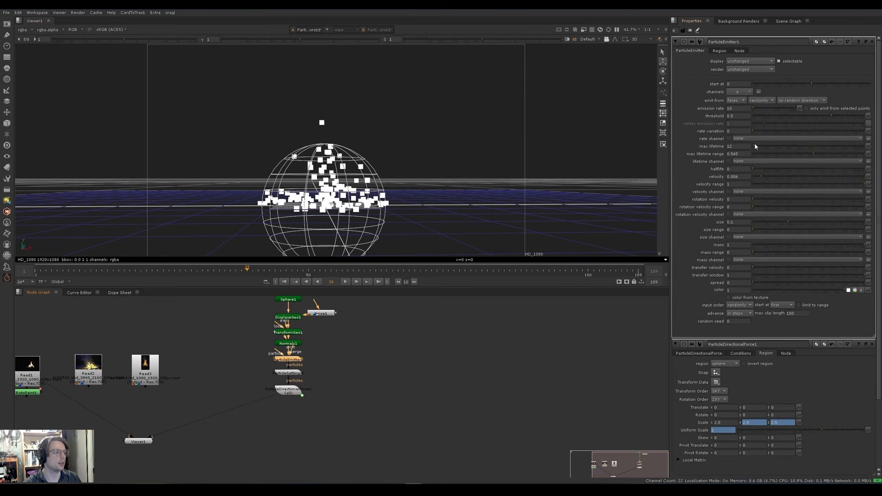
pyautogui.moveTo(811, 153); pyautogui.dragTo(728, 164)
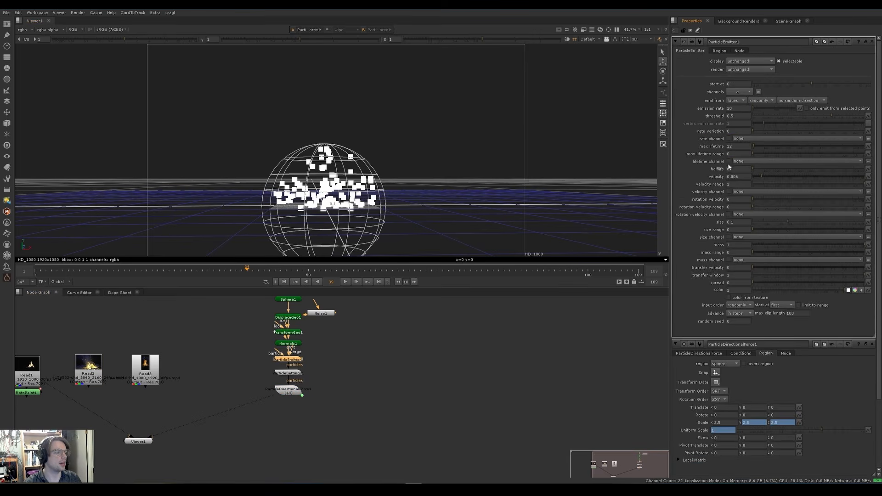
pyautogui.click(759, 109)
pyautogui.press('l')
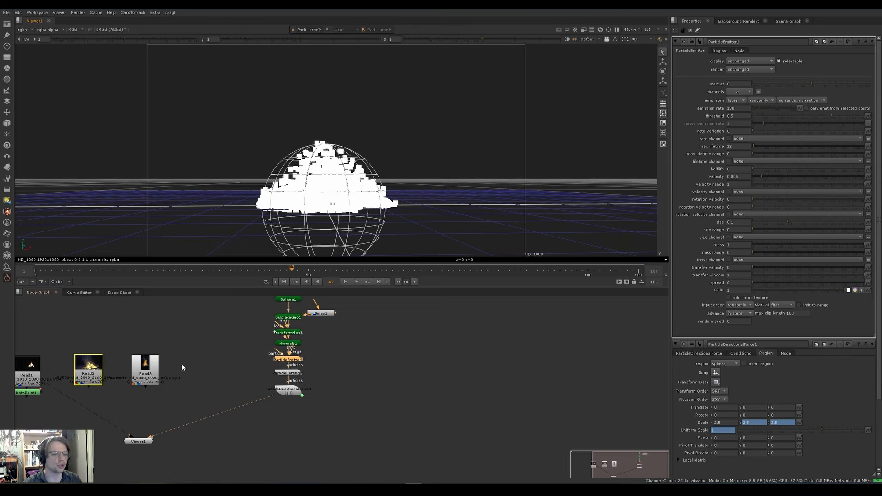
# View and play the campfire footage in Read1 to compare its flame shape with the particles.
pyautogui.moveTo(182, 368); pyautogui.dragTo(272, 376, button='middle')
pyautogui.click(125, 385)
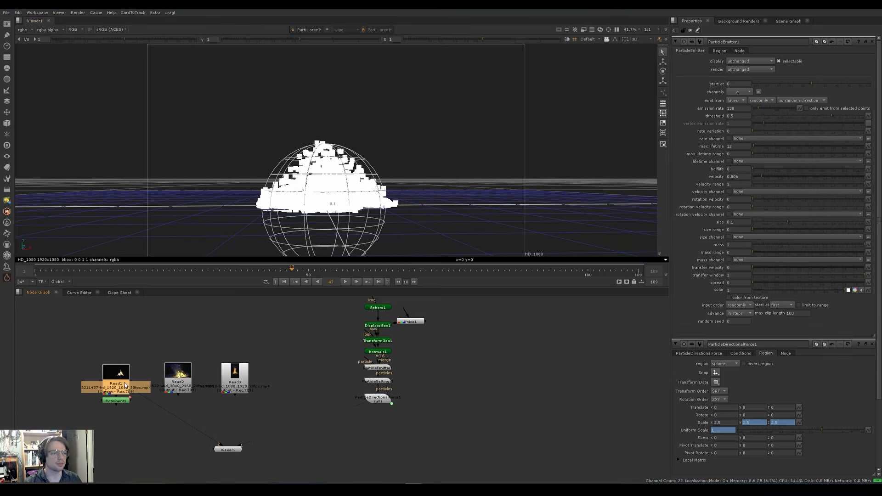
pyautogui.press('1')
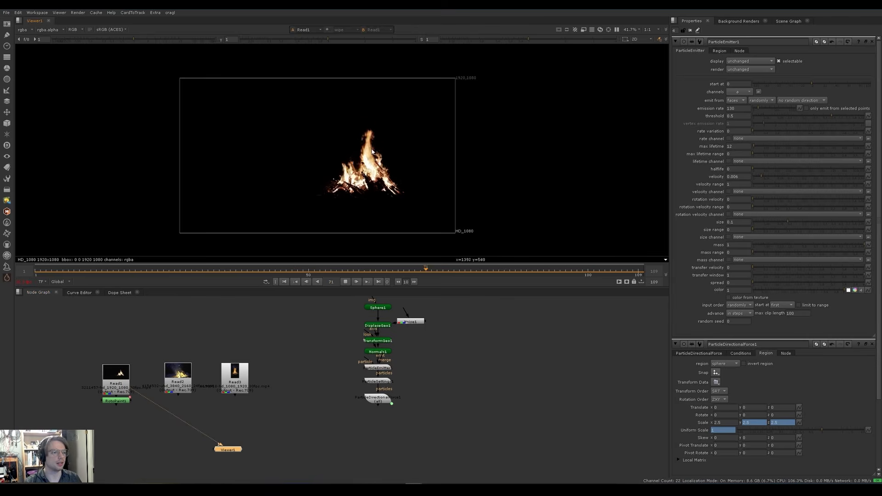
pyautogui.press('k')
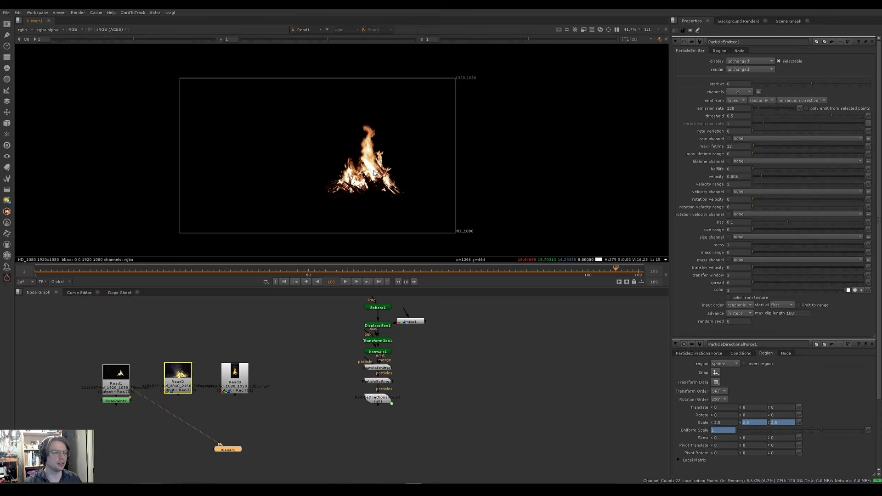
# View the ParticleDirectionalForce again and raise its uniform strength slightly so the particles rise higher.
pyautogui.press('Tab')
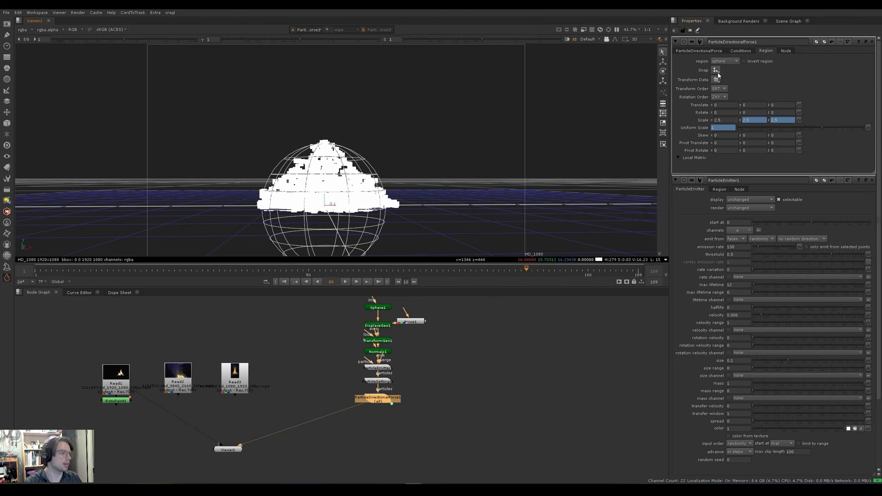
pyautogui.click(700, 51)
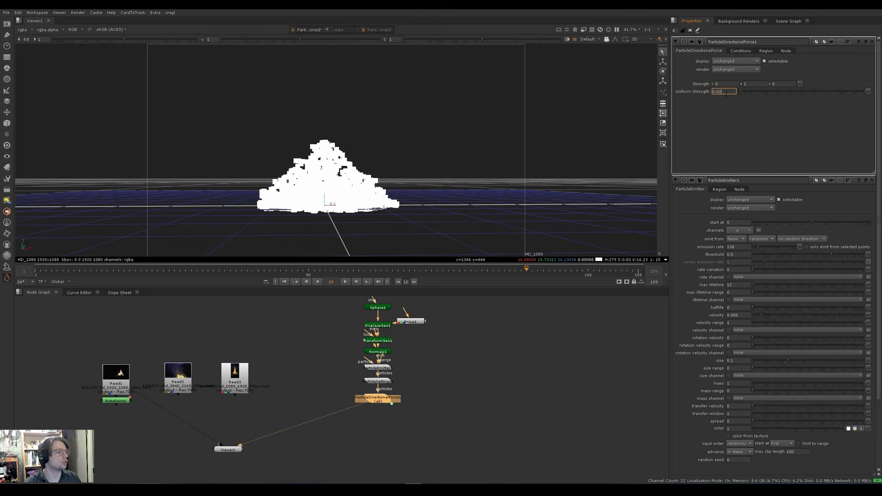
pyautogui.press('Up')
pyautogui.press('Up')
pyautogui.press('Up')
pyautogui.press('Up')
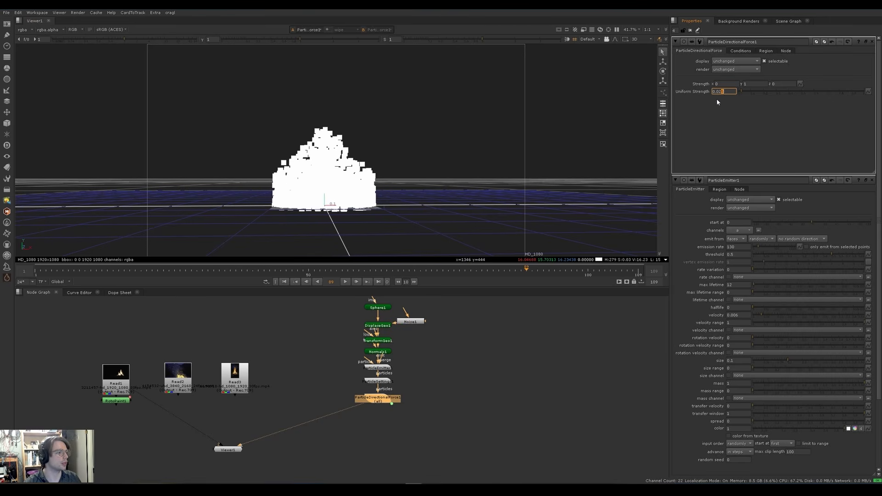
# Play the particles and try a small nudge of the ParticleDirectionalForce's uniform strength, restoring it to 0.026.
pyautogui.press('l')
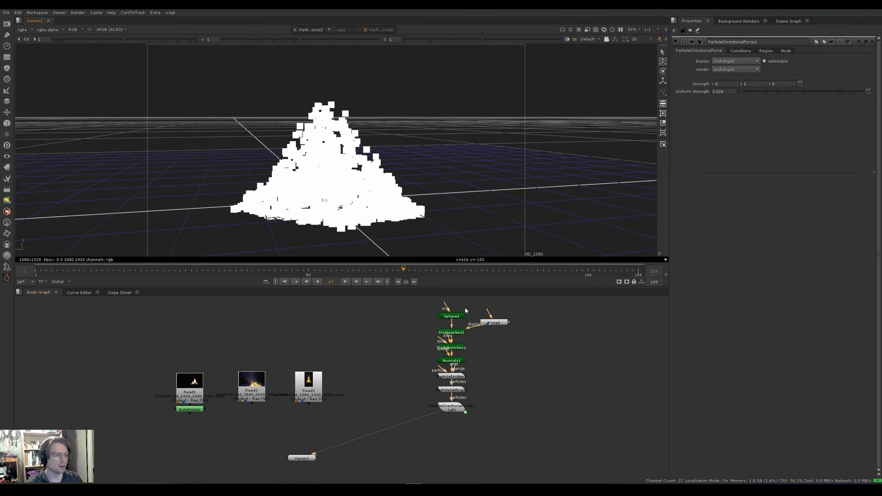
pyautogui.click(458, 331)
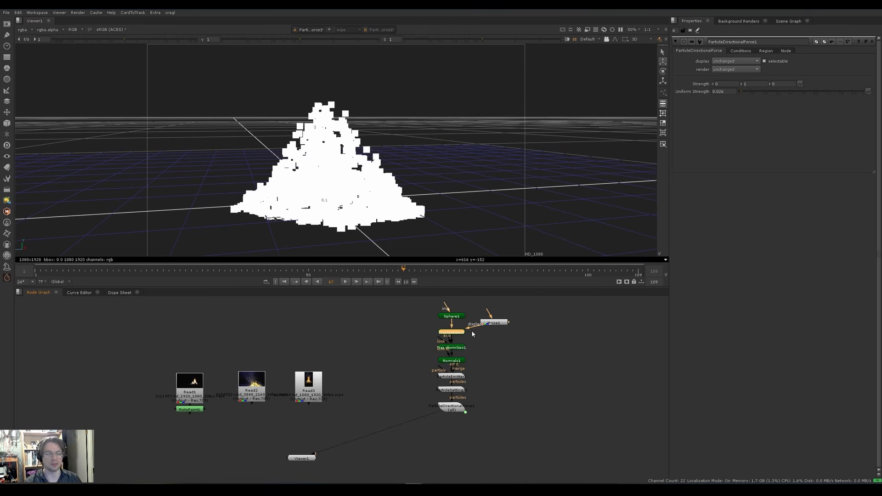
pyautogui.click(724, 90)
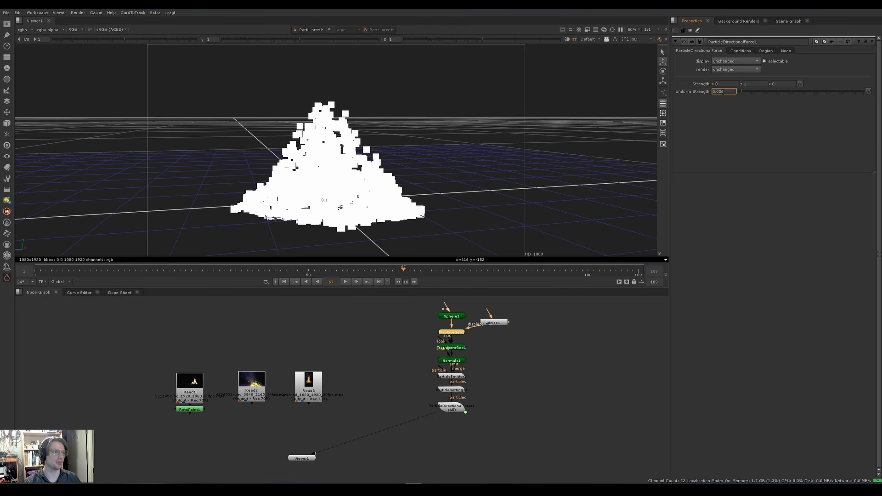
pyautogui.press('Down')
pyautogui.press('Up')
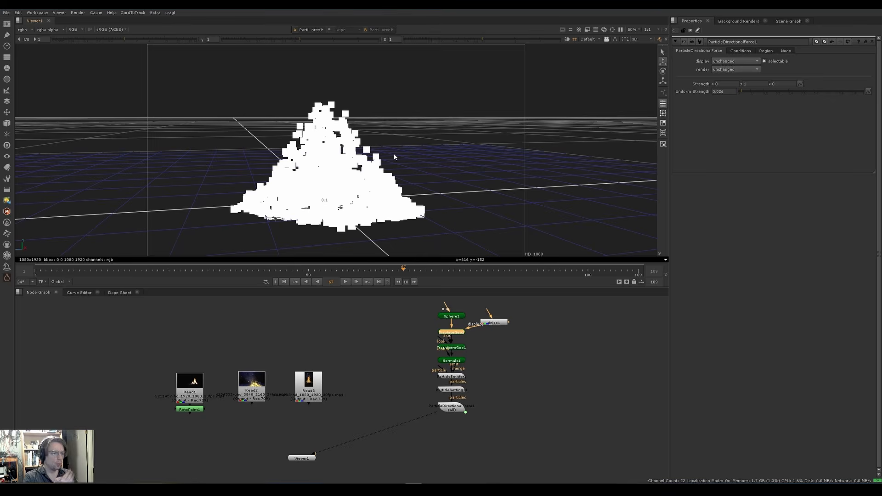
# Play the particles from a low side angle to check the flame shape, and select the Read1 campfire footage for comparison.
pyautogui.keyDown('ctrl'); pyautogui.moveTo(394, 156); pyautogui.dragTo(305, 201); pyautogui.keyUp('ctrl')
pyautogui.press('l')
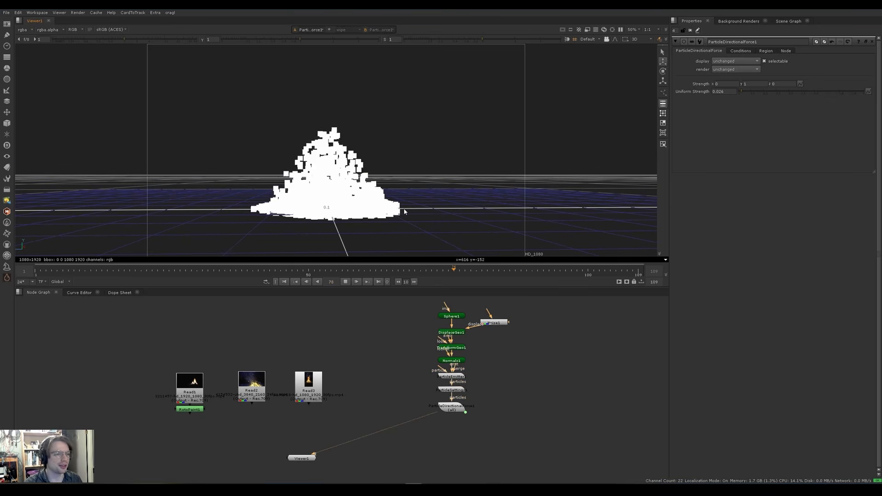
pyautogui.press('k')
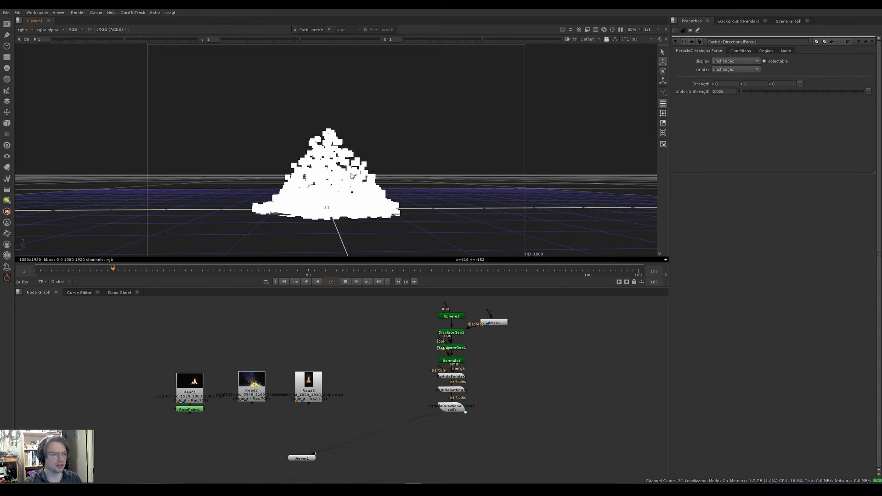
pyautogui.moveTo(194, 384); pyautogui.dragTo(197, 383)
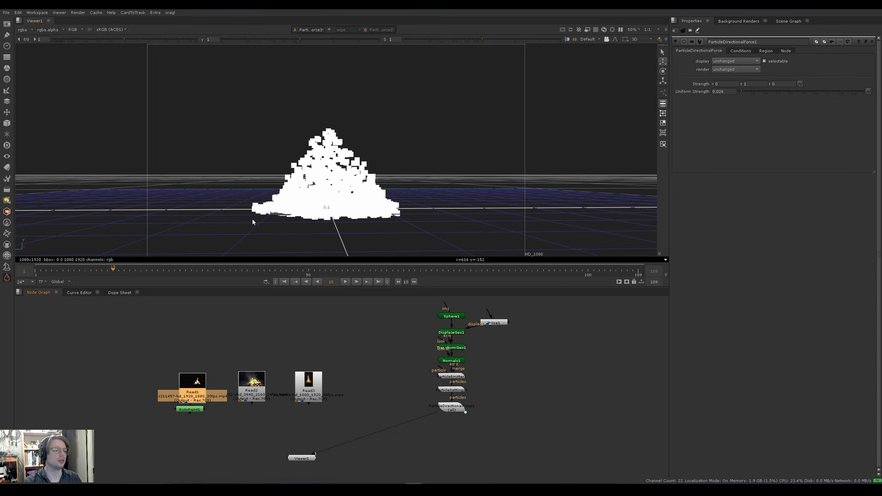
# Play the Read1 fire footage to compare its shape and motion with the particle simulation.
pyautogui.moveTo(252, 219); pyautogui.dragTo(388, 128)
pyautogui.click(396, 122)
pyautogui.press('1')
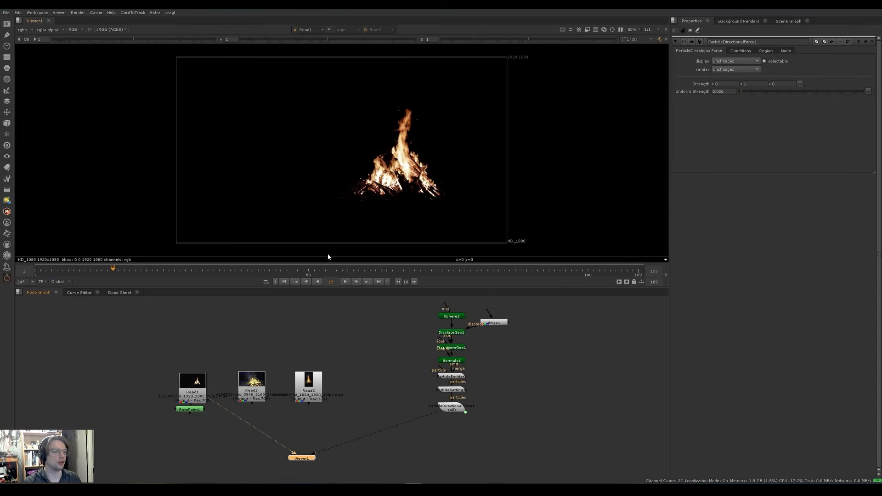
pyautogui.press('l')
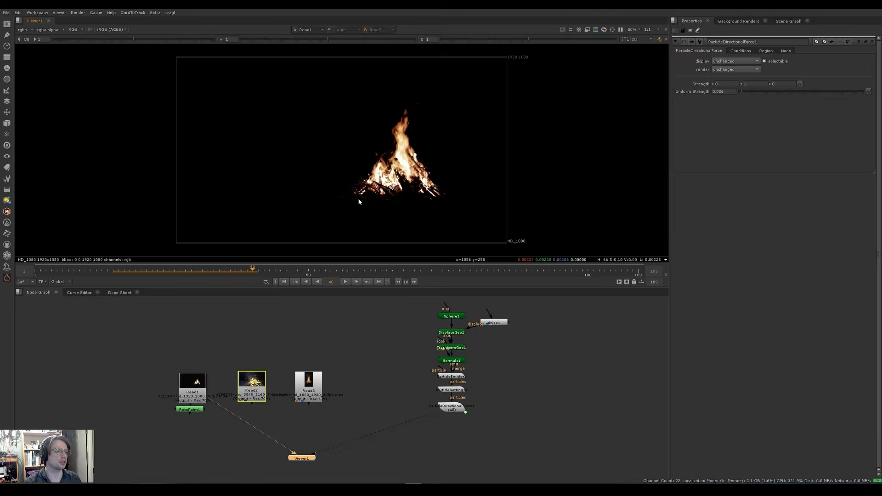
pyautogui.press('2')
# Set the ParticleDirectionalForce1 uniform strength to 0.03 and play the particle simulation.
pyautogui.click(460, 402)
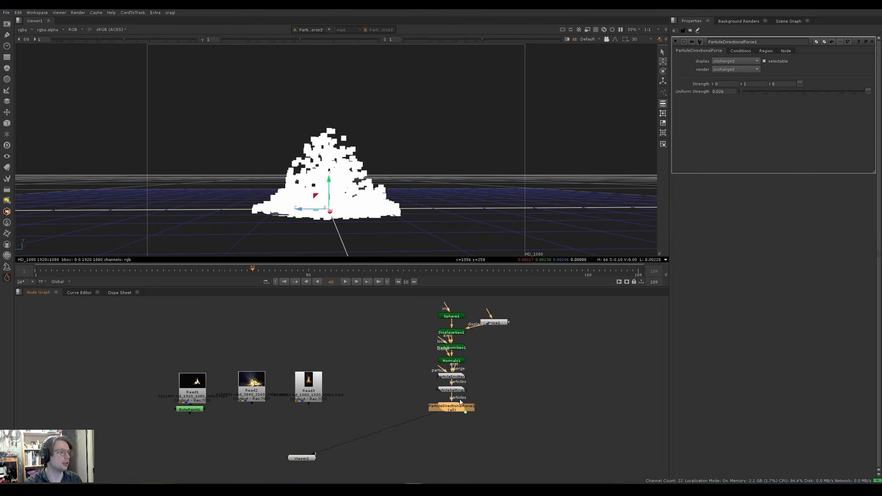
pyautogui.click(720, 92)
pyautogui.press('Up')
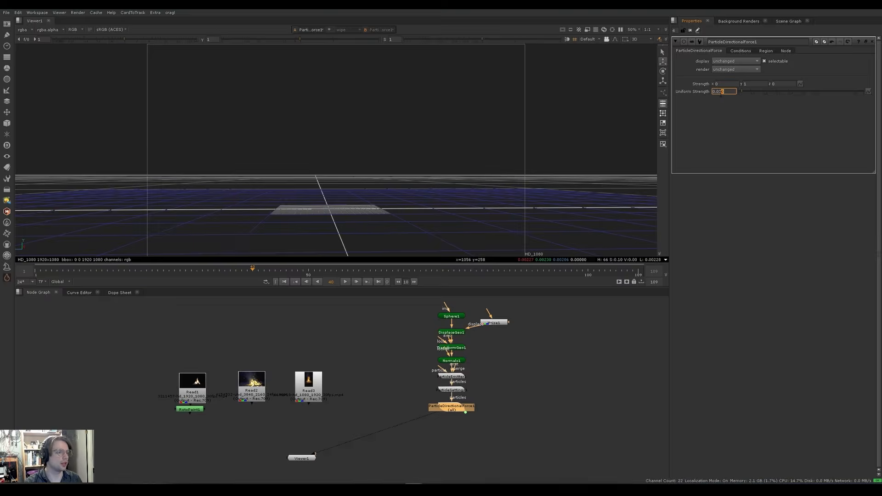
pyautogui.click(603, 114)
pyautogui.press('l')
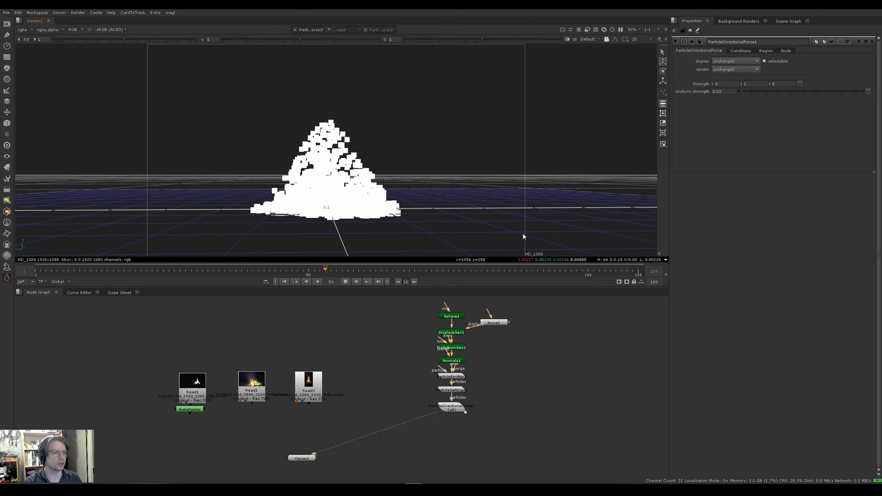
pyautogui.press('k')
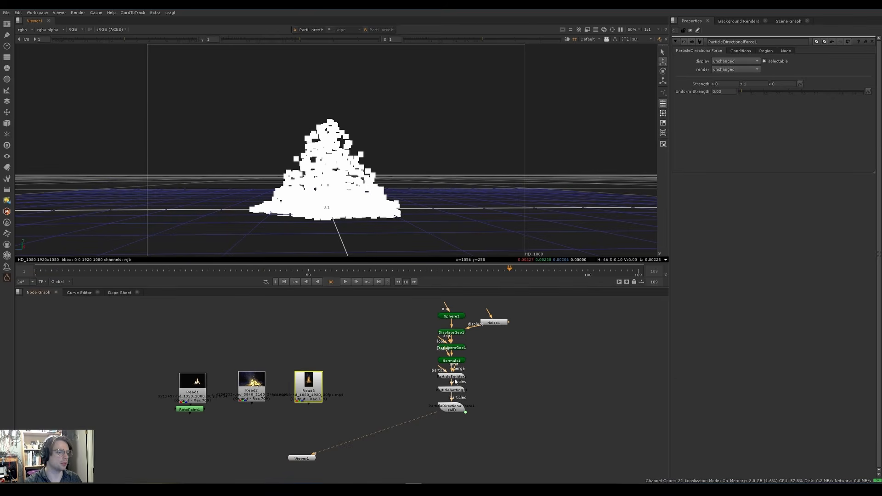
# Set the particle emitter's max lifetime to 13 and play the simulation.
pyautogui.doubleClick(451, 376)
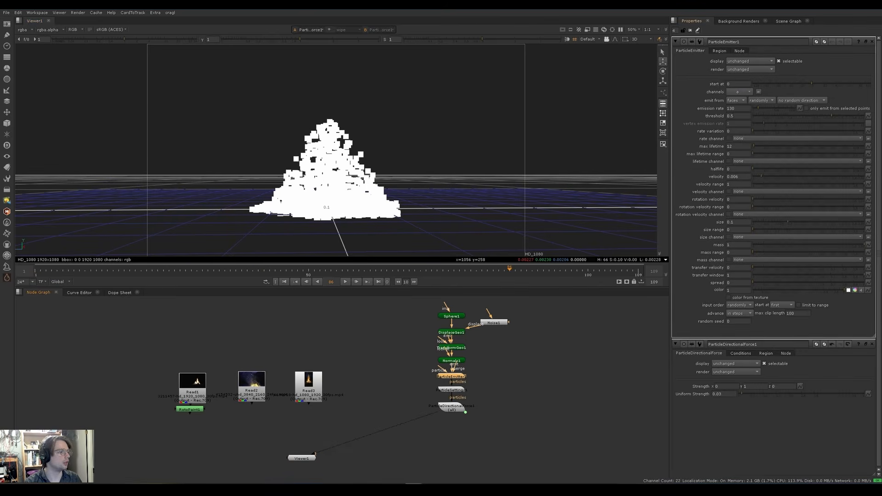
pyautogui.click(734, 146)
pyautogui.moveTo(731, 146); pyautogui.dragTo(693, 147)
pyautogui.write('13')
pyautogui.click(531, 144)
pyautogui.press('l')
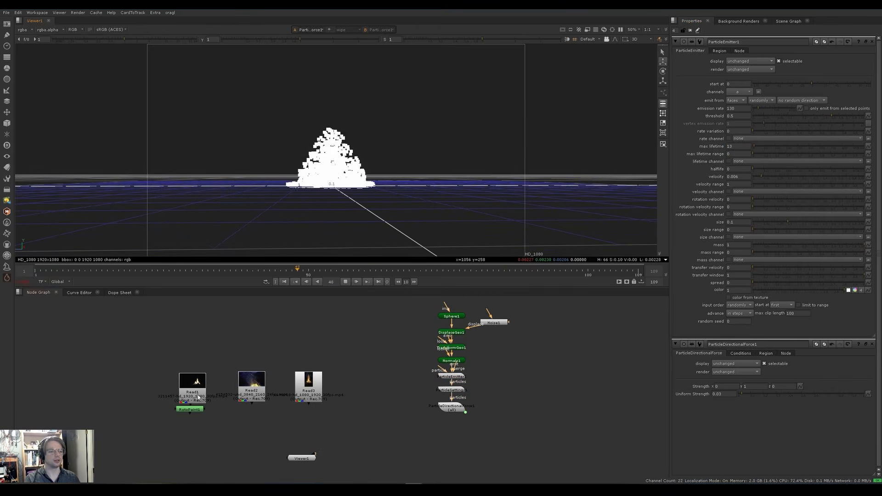
# Try outlining the flame's tapered shape over the Read1 fire footage with the RotoPaint brush, and undo the strokes.
pyautogui.moveTo(294, 453); pyautogui.dragTo(210, 395)
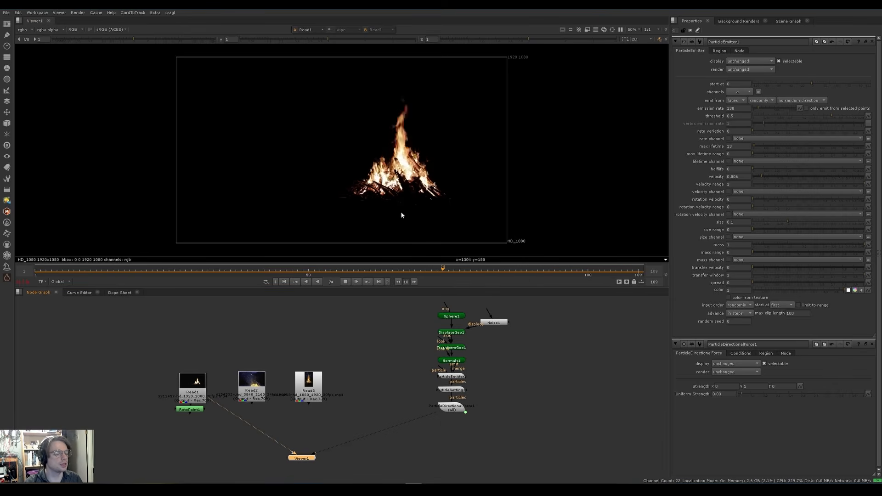
pyautogui.click(450, 407)
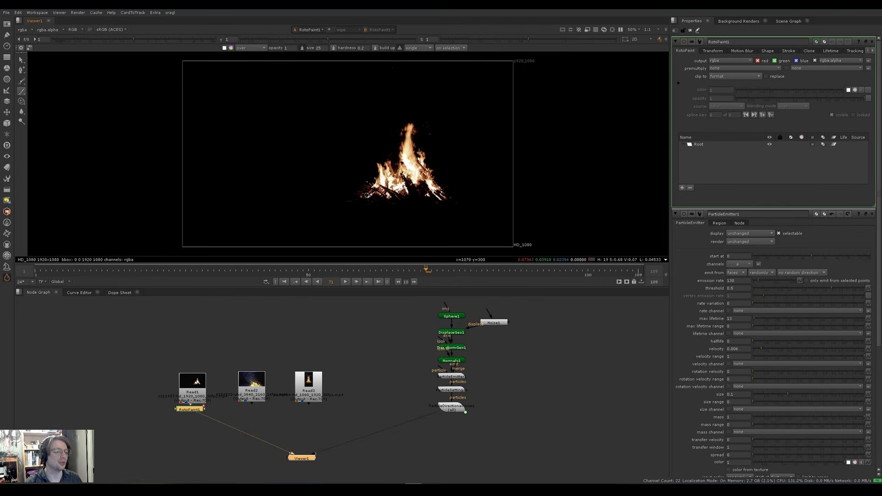
pyautogui.moveTo(370, 195)
pyautogui.mouseDown()
pyautogui.moveTo(403, 122)
pyautogui.moveTo(436, 186)
pyautogui.moveTo(452, 198)
pyautogui.mouseUp()
pyautogui.hotkey('ctrl', 'z')
pyautogui.hotkey('ctrl', 'z')
pyautogui.moveTo(366, 196); pyautogui.dragTo(374, 179)
pyautogui.moveTo(402, 126); pyautogui.dragTo(443, 197)
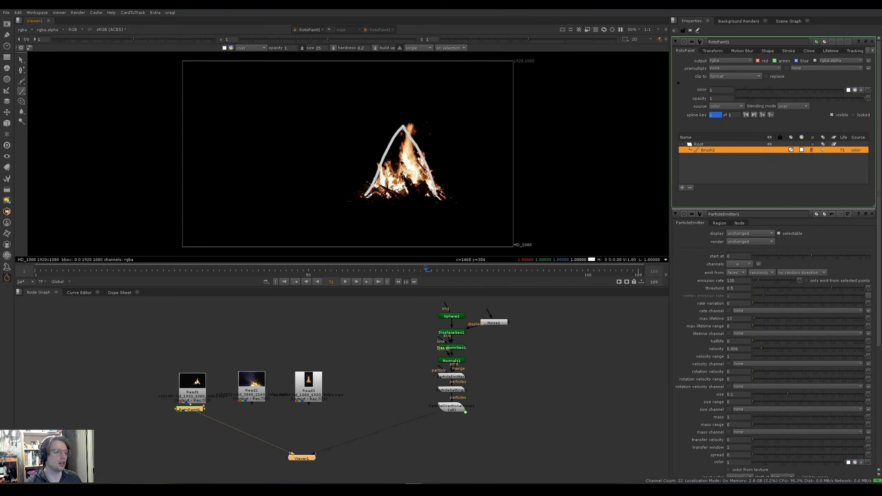
pyautogui.hotkey('ctrl', 'z')
pyautogui.hotkey('ctrl', 'z')
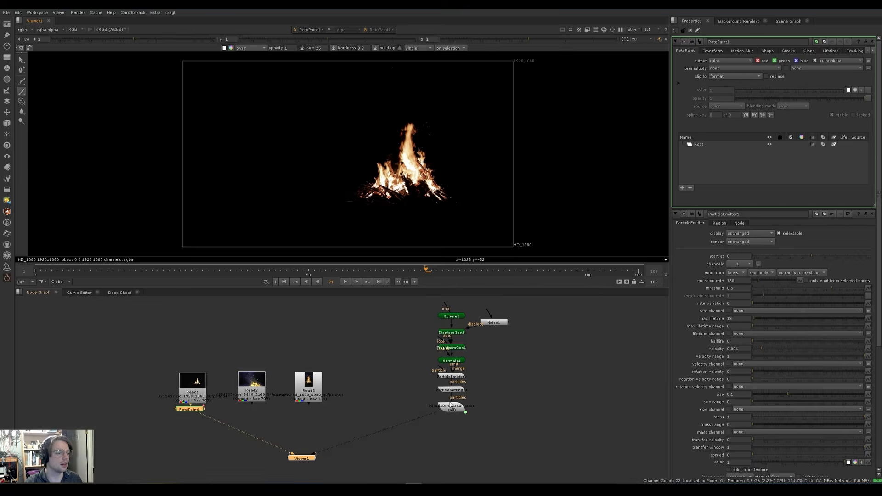
# Display ParticleDirectionalForce1 and remove the animation from its sphere region's Y scale.
pyautogui.click(451, 410)
pyautogui.press('1')
pyautogui.doubleClick(451, 410)
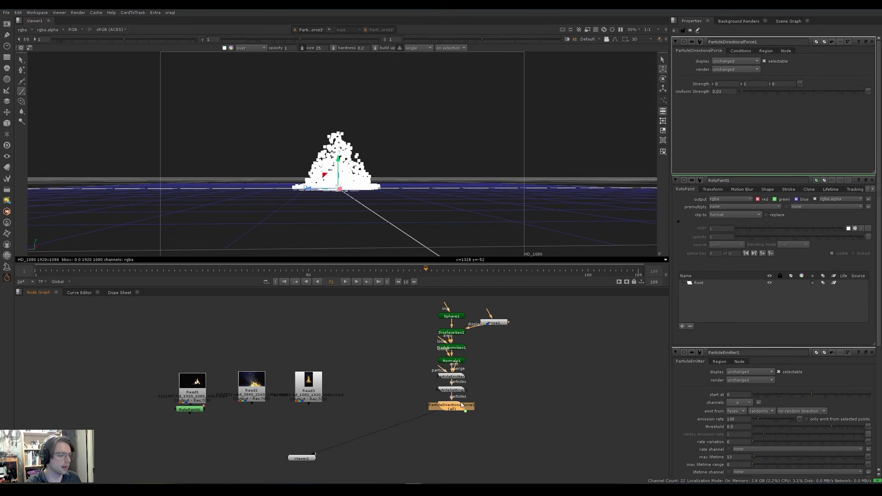
pyautogui.click(765, 51)
pyautogui.rightClick(748, 119)
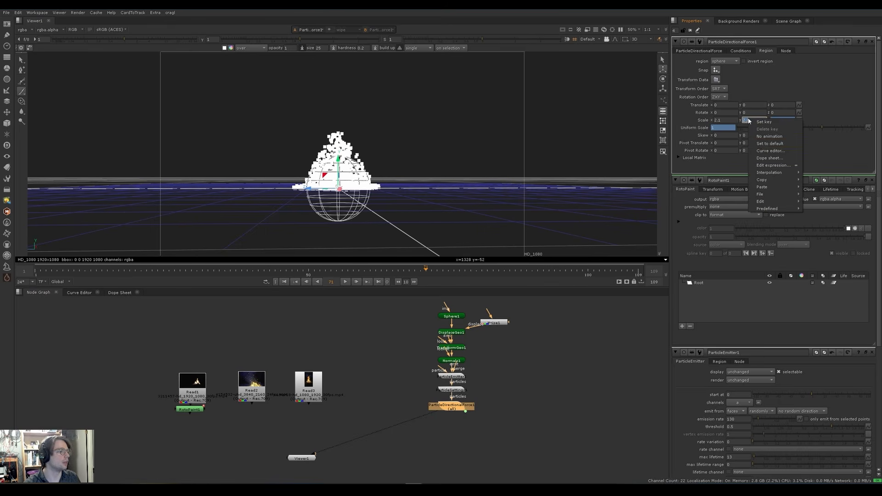
pyautogui.click(763, 137)
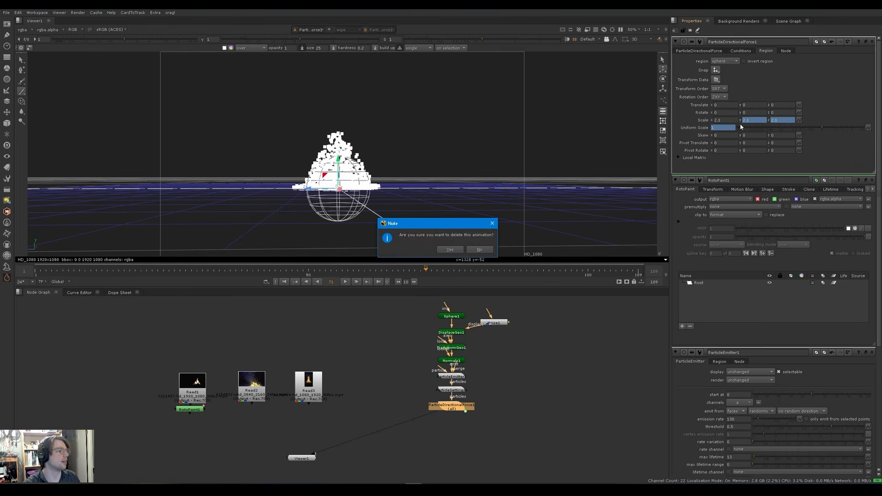
pyautogui.press('Return')
# Stretch the directional force's sphere region vertically by raising its Y scale to 4.3.
pyautogui.press('Up')
pyautogui.press('Up')
pyautogui.press('Up')
pyautogui.press('Up')
pyautogui.press('Up')
pyautogui.press('Up')
pyautogui.press('Up')
pyautogui.press('Up')
pyautogui.press('Up')
pyautogui.press('Up')
pyautogui.press('Up')
pyautogui.press('Up')
pyautogui.press('Up')
pyautogui.press('Up')
pyautogui.press('Up')
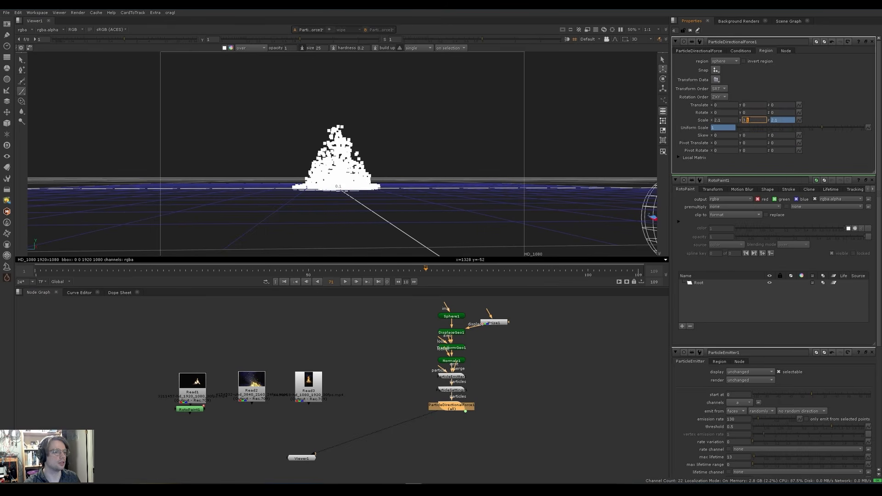
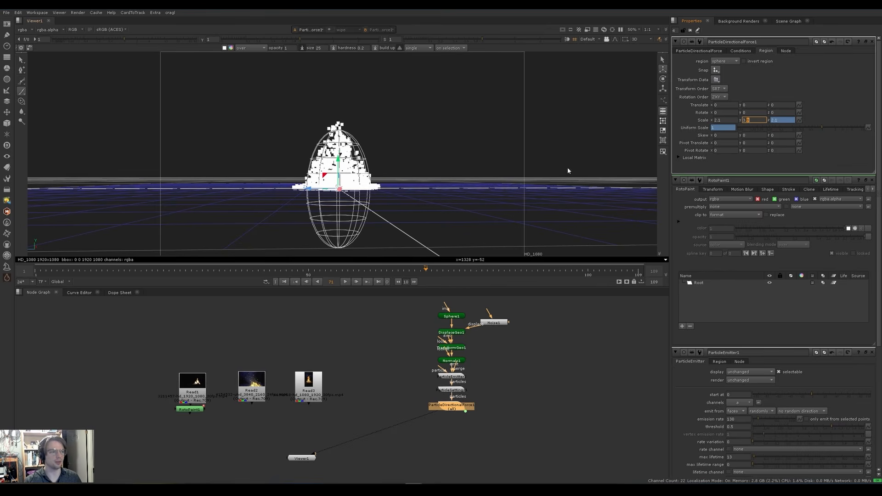
pyautogui.press('Up')
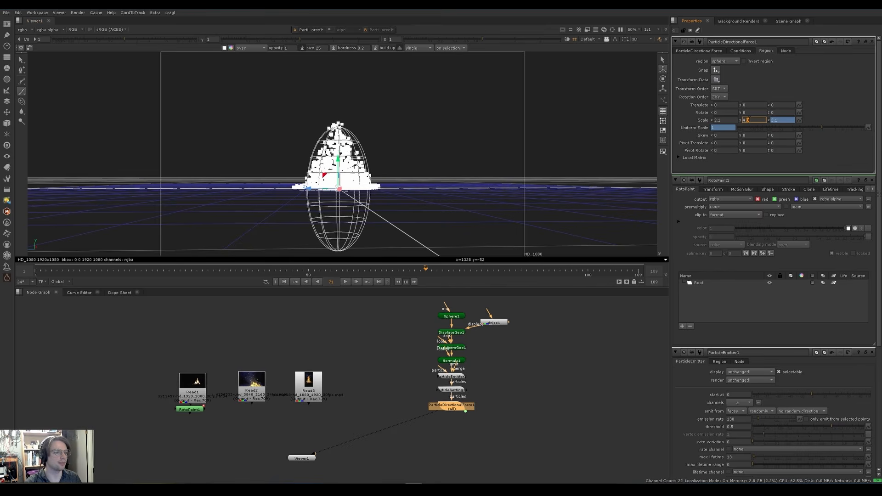
pyautogui.press('Up')
pyautogui.click(481, 163)
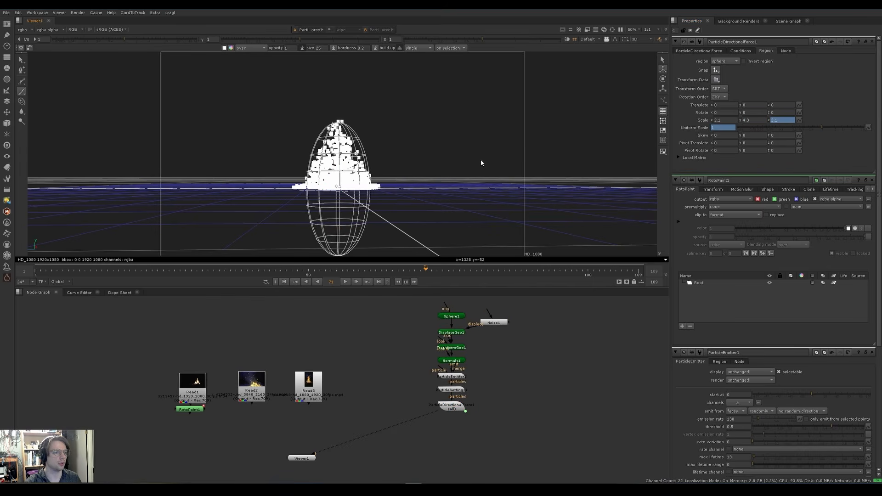
# Lower the directional force's uniform strength to 0.026 and play the simulation.
pyautogui.click(699, 51)
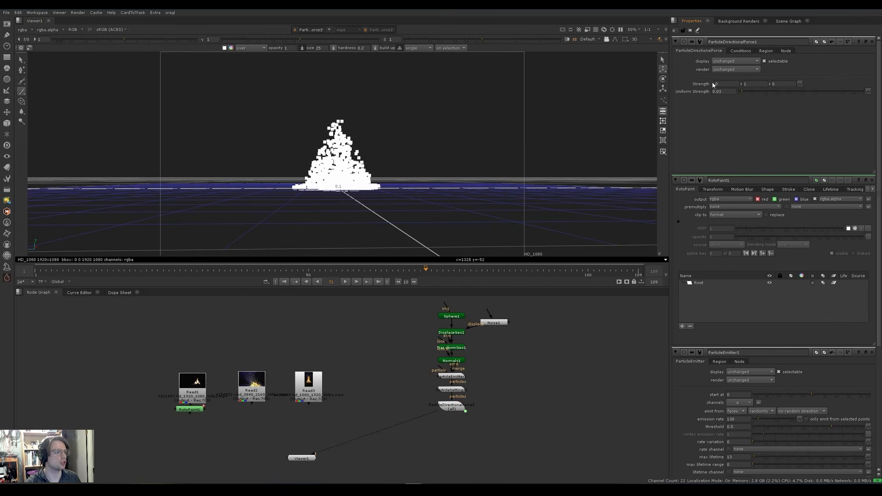
pyautogui.click(725, 91)
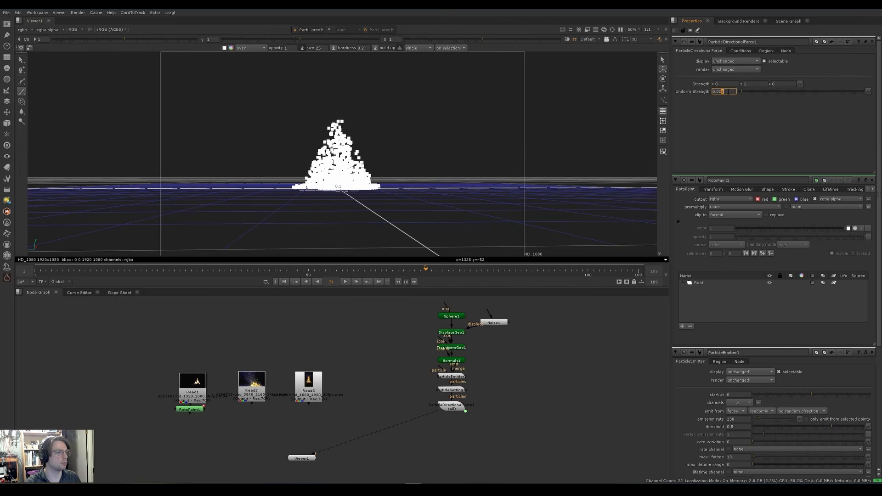
pyautogui.press('Down')
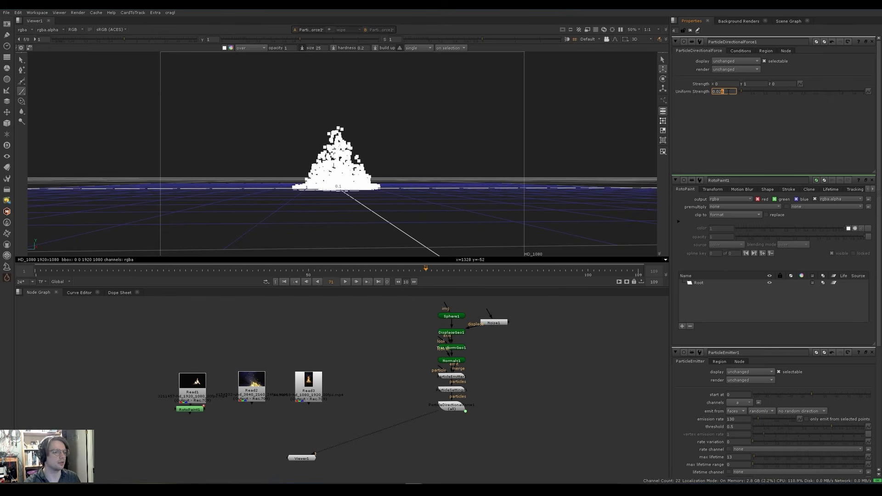
pyautogui.press('l')
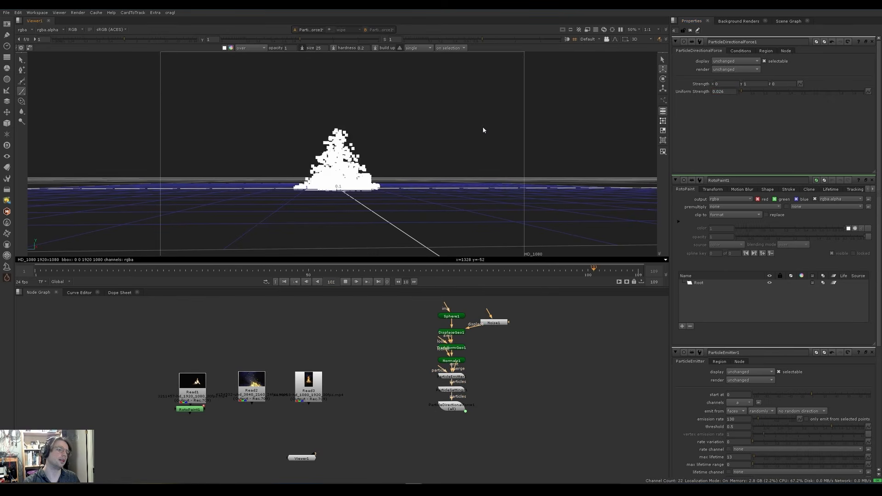
# Widen the directional force's sphere region to an X scale of 2.4 and play the simulation.
pyautogui.click(741, 51)
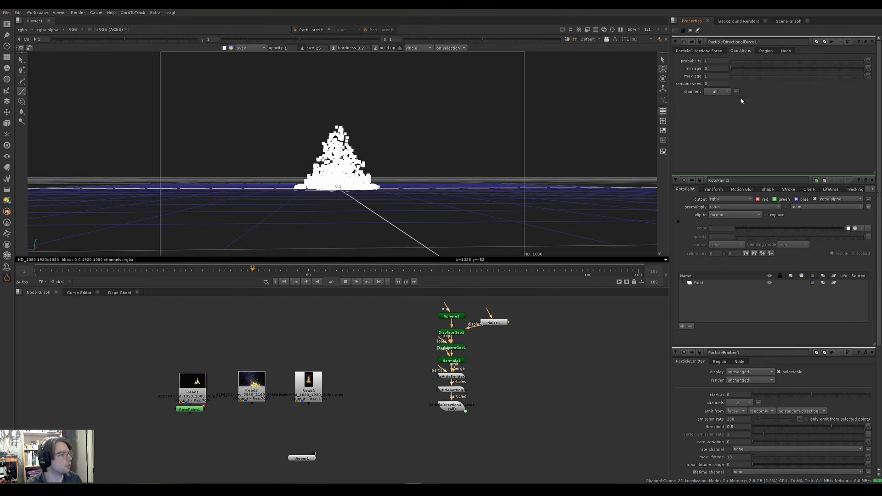
pyautogui.press('k')
pyautogui.click(765, 50)
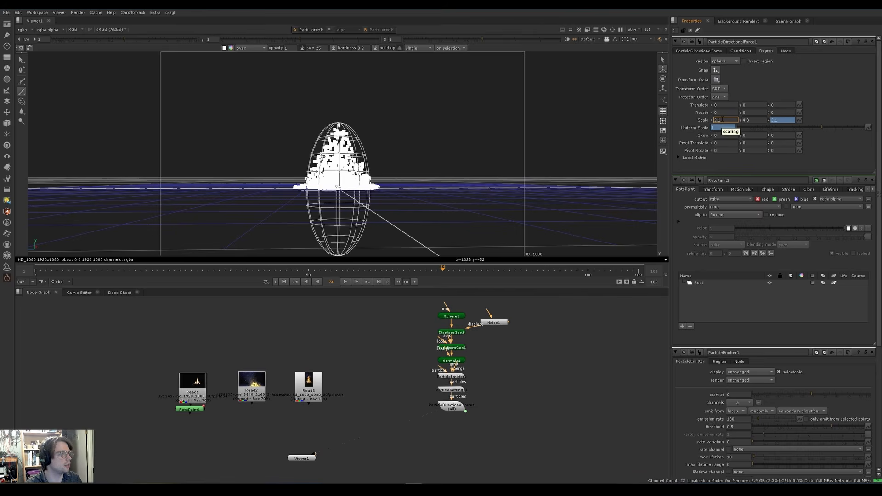
pyautogui.press('Up')
pyautogui.press('Up')
pyautogui.press('Up')
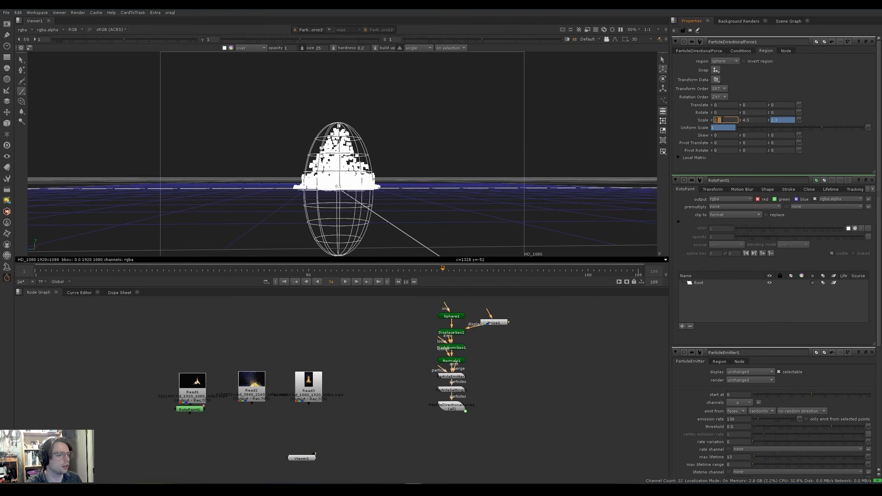
pyautogui.press('l')
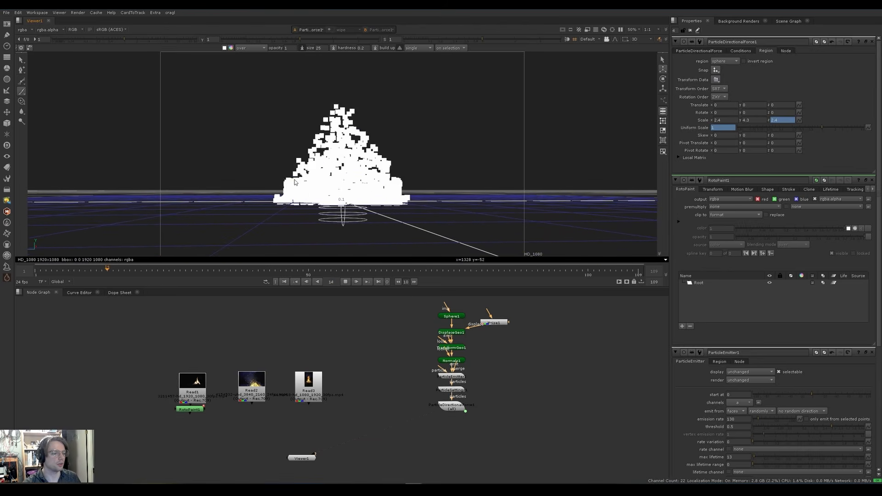
pyautogui.click(345, 282)
# Test the steps per frame in ParticleSettings1 during playback, ending with a value of 6.
pyautogui.doubleClick(461, 391)
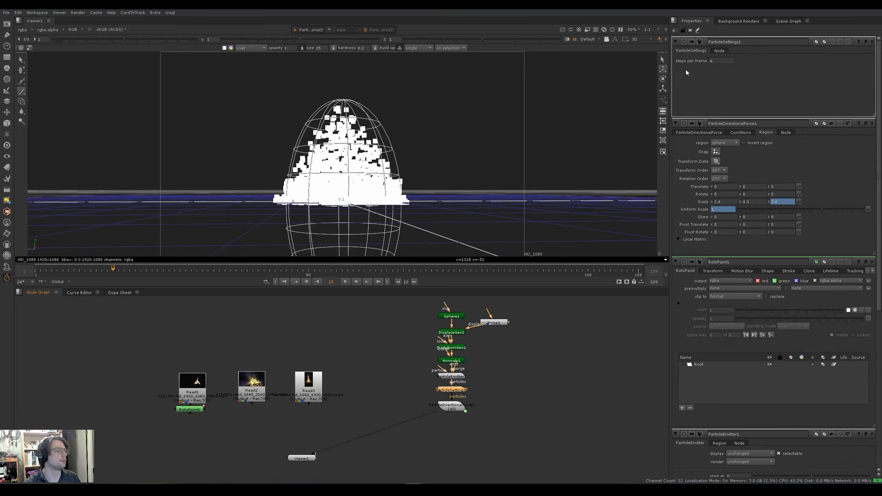
pyautogui.click(711, 60)
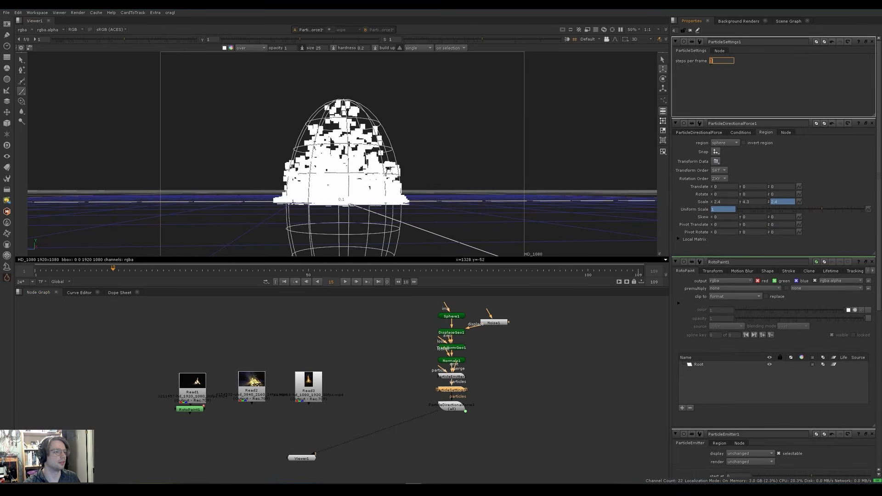
pyautogui.click(567, 135)
pyautogui.press('l')
pyautogui.keyDown('ctrl'); pyautogui.moveTo(482, 158); pyautogui.dragTo(466, 166); pyautogui.keyUp('ctrl')
pyautogui.click(715, 61)
pyautogui.write('6')
pyautogui.press('Return')
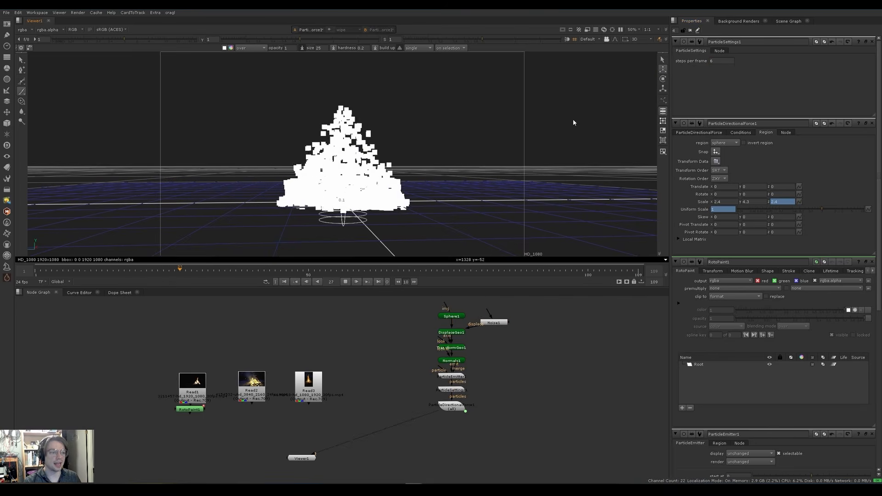
# Try steps per frame values of 7 and 8 in ParticleSettings1 while the simulation plays.
pyautogui.click(716, 60)
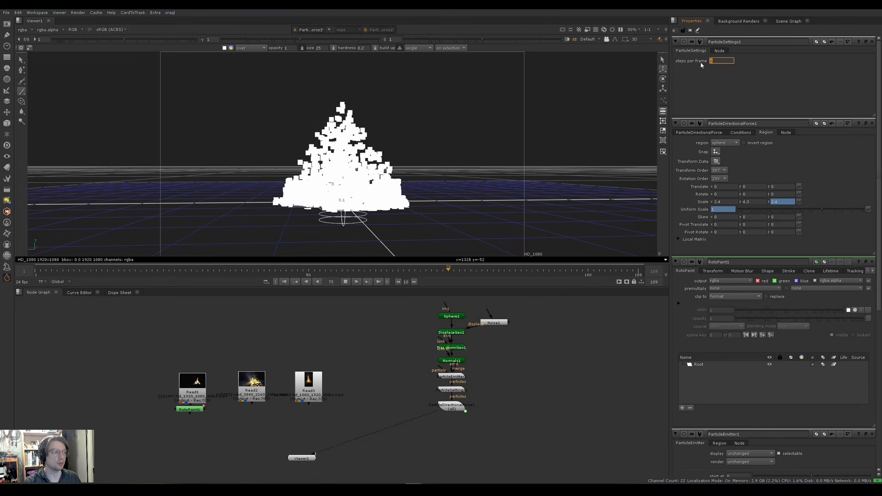
pyautogui.write('7')
pyautogui.press('Return')
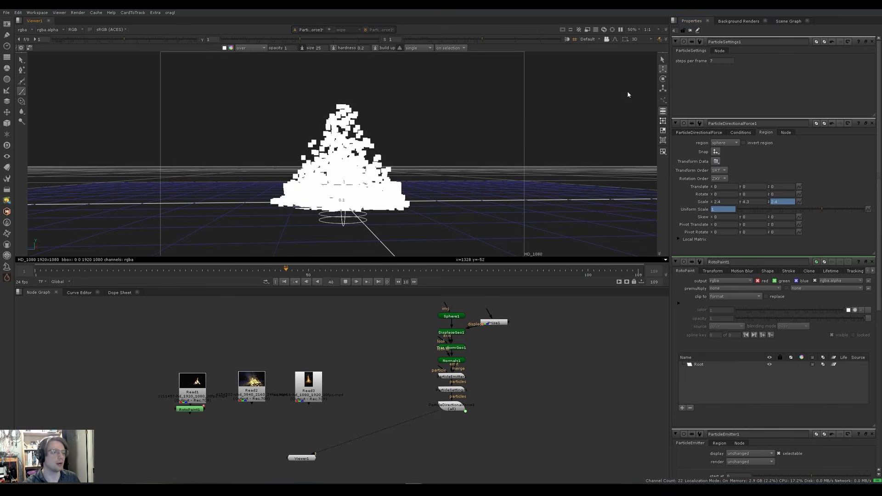
pyautogui.doubleClick(715, 61)
pyautogui.write('8')
pyautogui.press('Return')
pyautogui.keyDown('ctrl'); pyautogui.moveTo(506, 121); pyautogui.dragTo(480, 122); pyautogui.keyUp('ctrl')
# Set the steps per frame in ParticleSettings1 to 7 and play the simulation.
pyautogui.doubleClick(717, 61)
pyautogui.write('7')
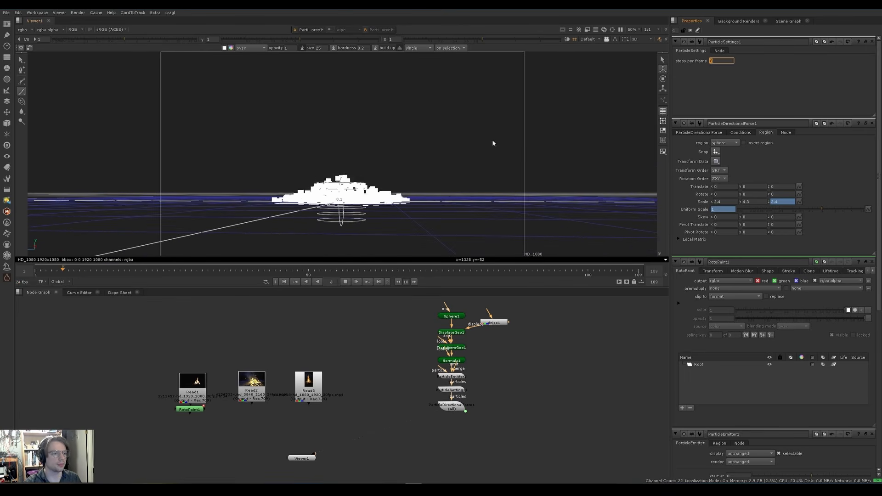
pyautogui.press('Return')
pyautogui.press('k')
pyautogui.keyDown('ctrl'); pyautogui.moveTo(448, 149); pyautogui.dragTo(478, 156); pyautogui.keyUp('ctrl')
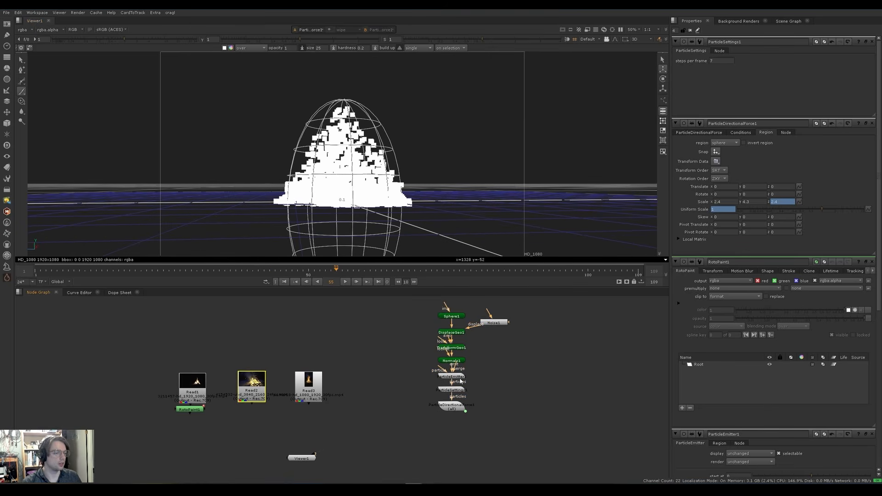
pyautogui.press('l')
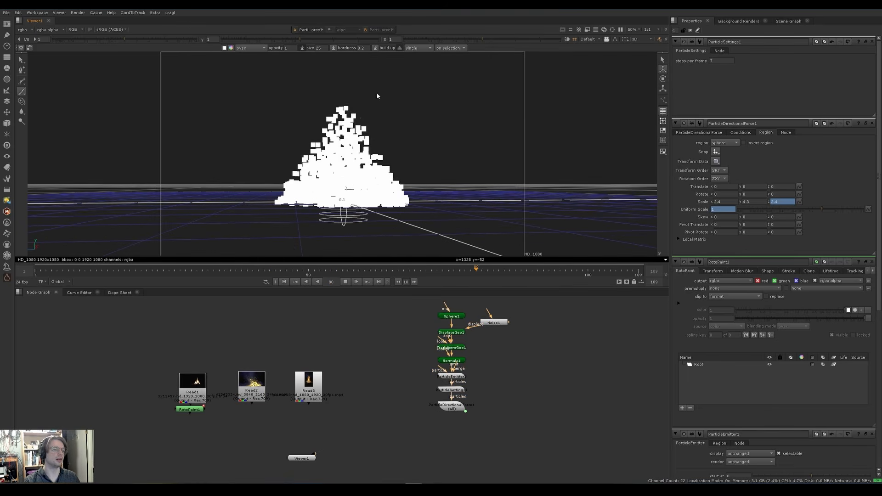
# Stop the playback and set the emission rate in ParticleEmitter1 to 60.
pyautogui.scroll(-4, 378, 97)
pyautogui.keyDown('ctrl'); pyautogui.moveTo(371, 140); pyautogui.dragTo(352, 148); pyautogui.keyUp('ctrl')
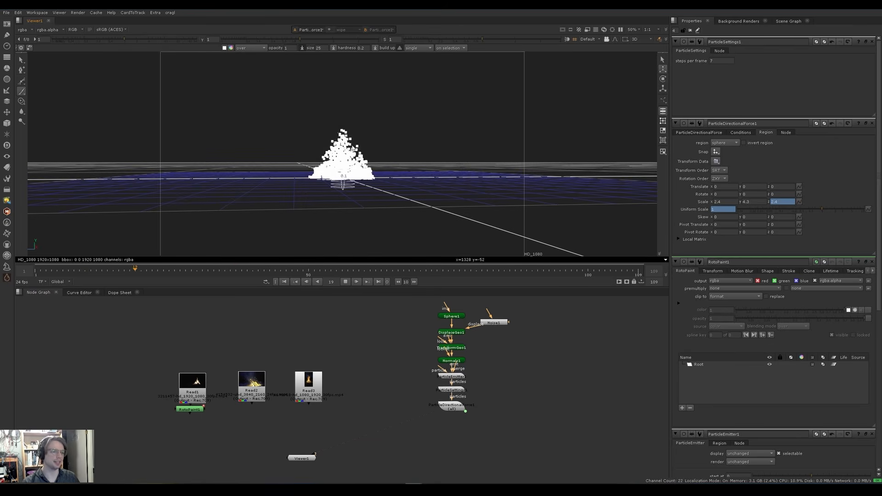
pyautogui.press('k')
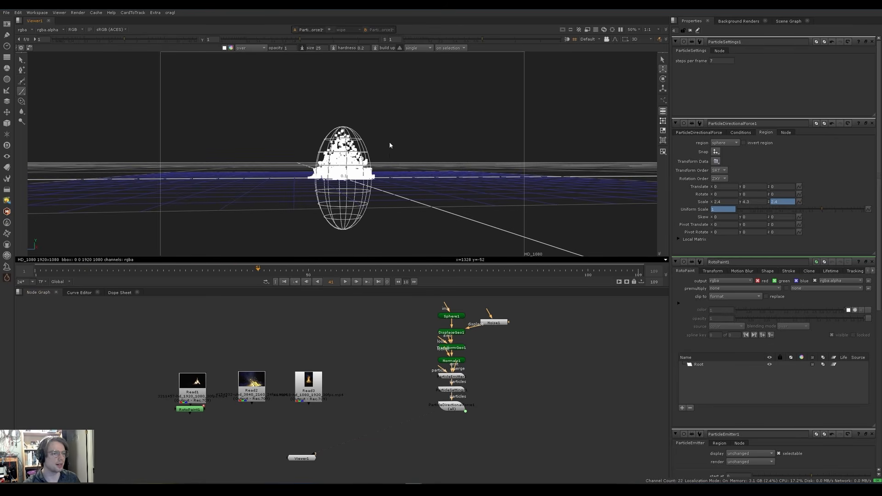
pyautogui.doubleClick(456, 376)
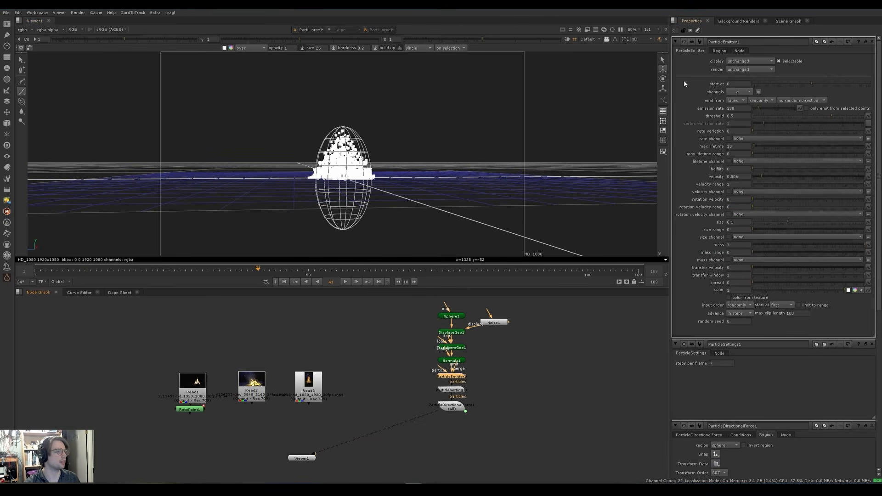
pyautogui.click(737, 108)
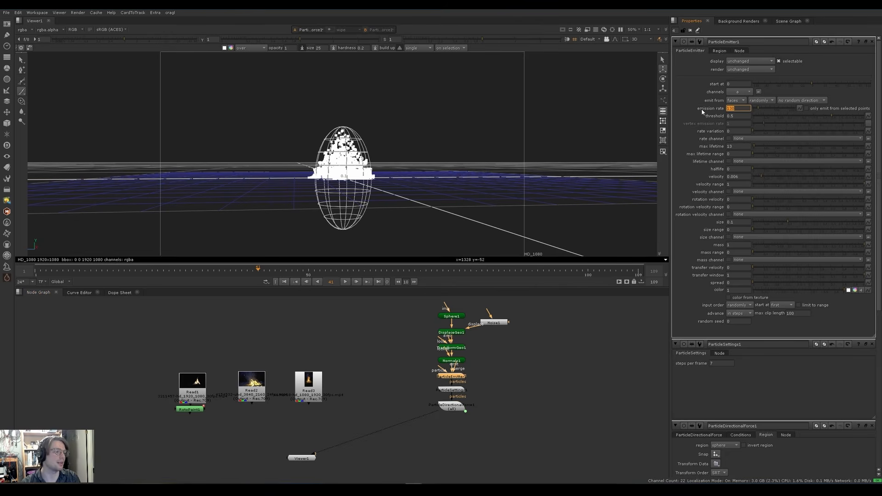
pyautogui.write('60')
pyautogui.press('Return')
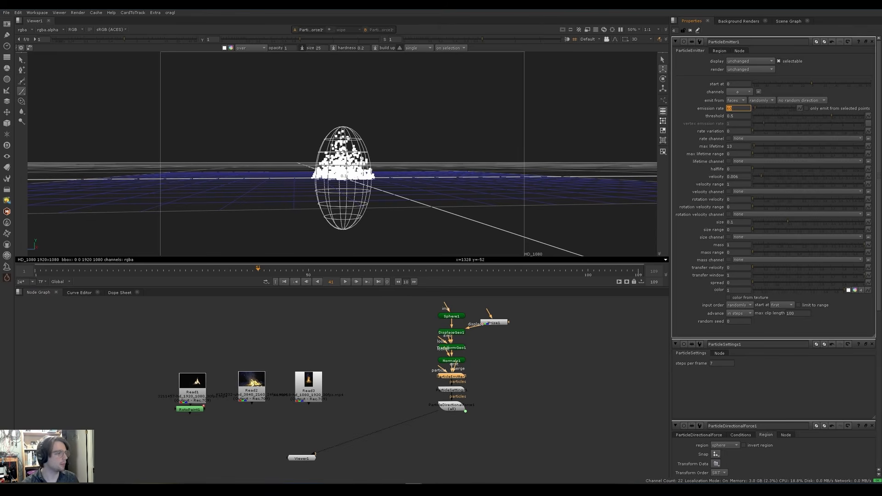
# Set the emitter's max lifetime range to about 0.495 and play the simulation from several angles.
pyautogui.click(734, 146)
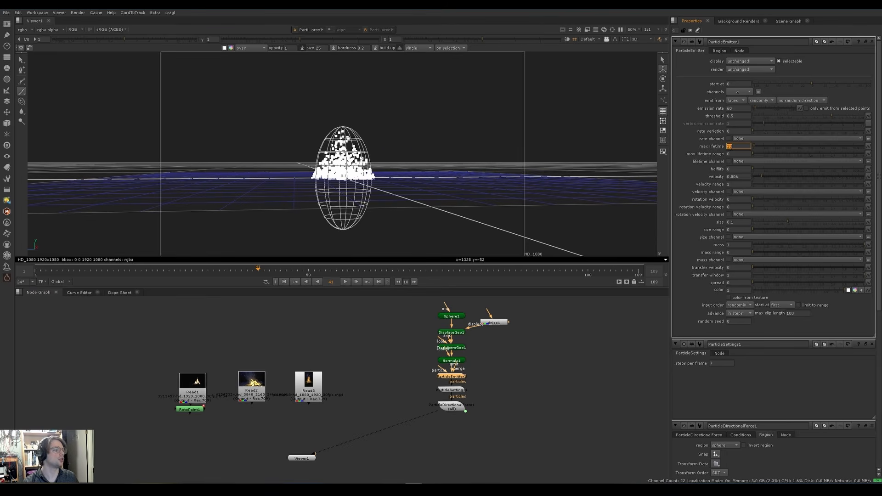
pyautogui.click(737, 154)
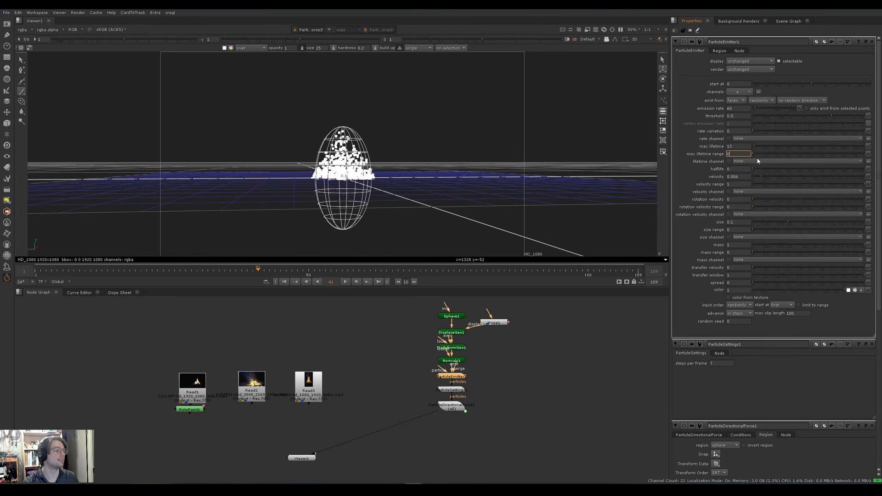
pyautogui.click(807, 153)
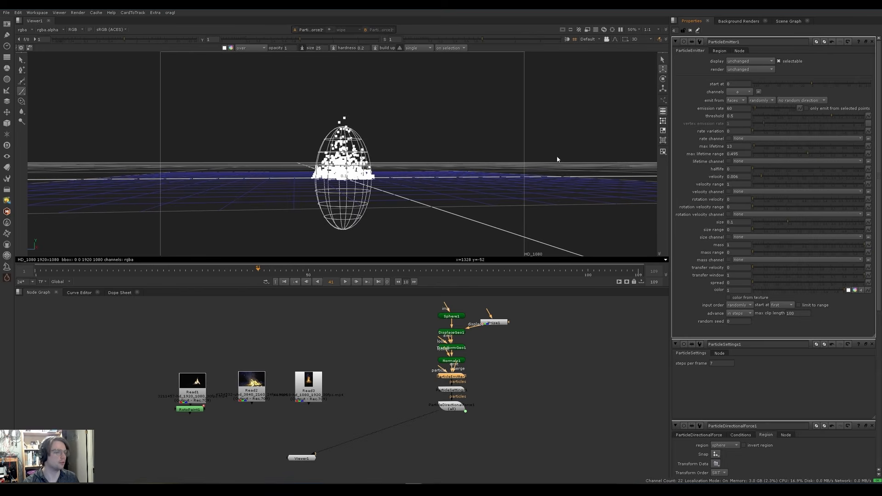
pyautogui.press('l')
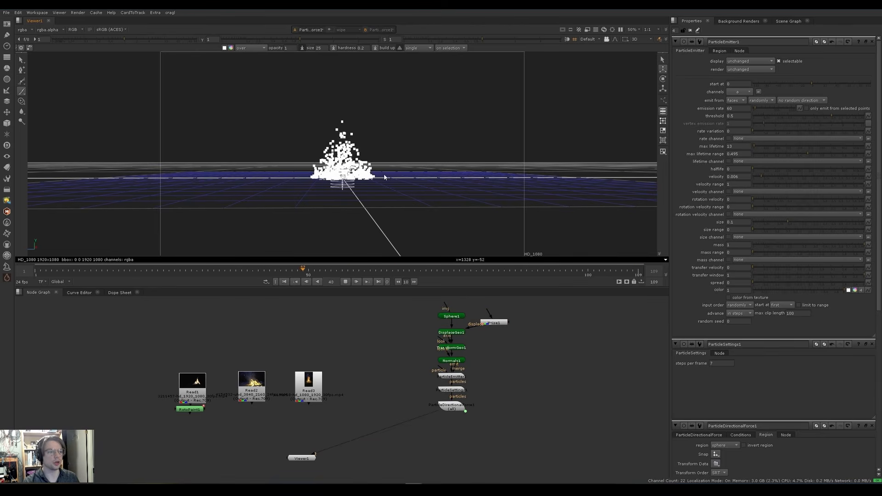
pyautogui.keyDown('ctrl'); pyautogui.moveTo(406, 143); pyautogui.dragTo(400, 155); pyautogui.keyUp('ctrl')
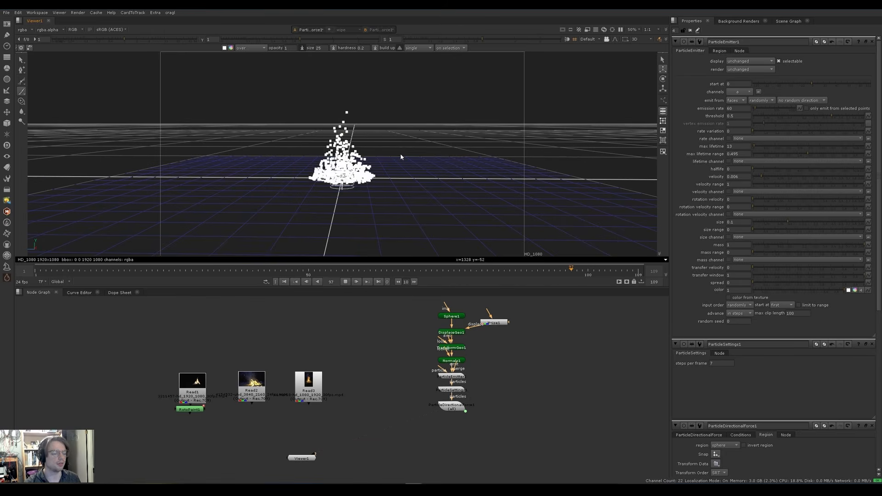
pyautogui.moveTo(385, 153)
pyautogui.keyDown('ctrl'); pyautogui.mouseDown()
pyautogui.moveTo(373, 146)
pyautogui.moveTo(378, 157)
pyautogui.mouseUp(); pyautogui.keyUp('ctrl')
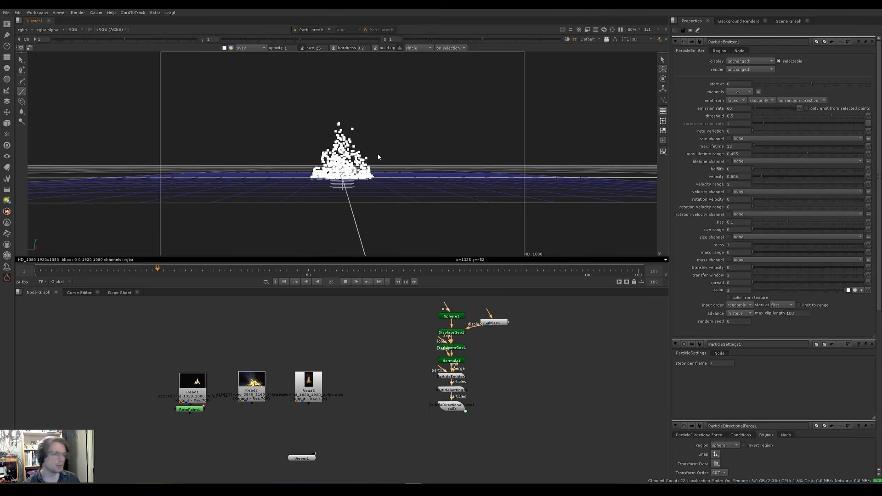
# Compare the particle motion with the campfire footage in Read1, and return the viewer to ParticleDirectionalForce1.
pyautogui.press('1')
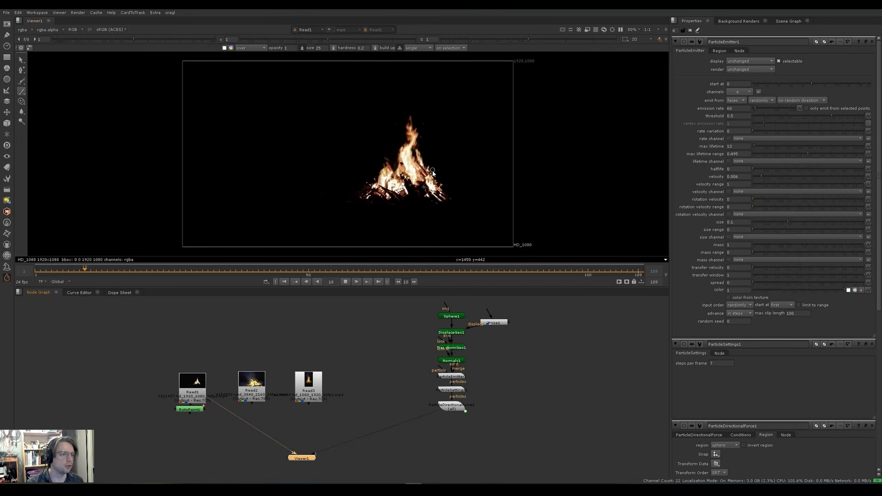
pyautogui.click(345, 281)
pyautogui.press('2')
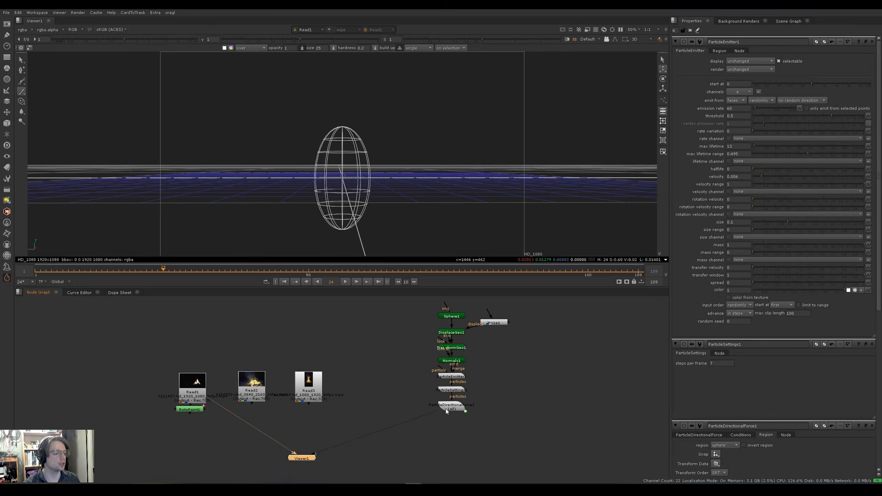
pyautogui.click(452, 406)
pyautogui.press('1')
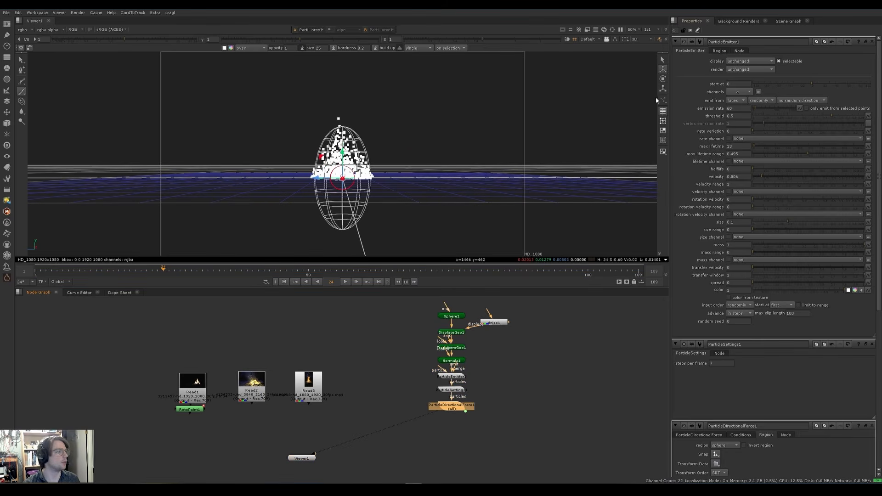
# Close all open node properties and add a ParticleTurbulence node after ParticleDirectionalForce1.
pyautogui.click(872, 42)
pyautogui.click(872, 42)
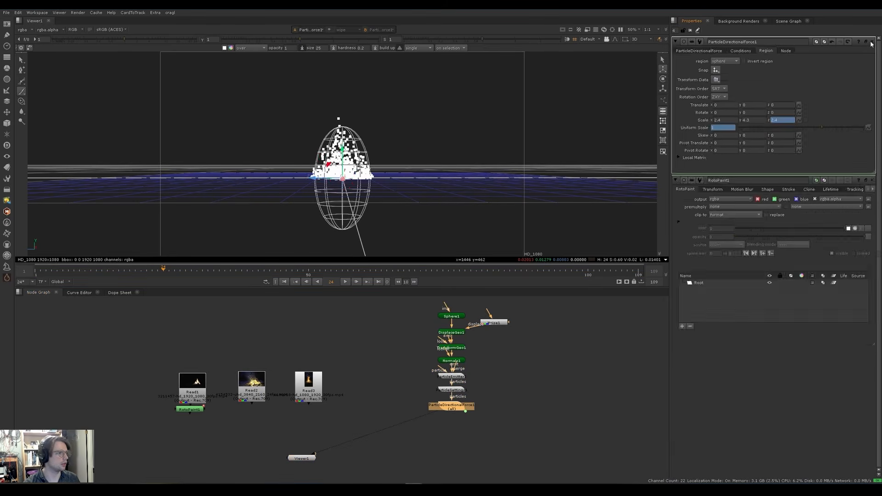
pyautogui.click(873, 42)
pyautogui.click(872, 42)
pyautogui.press('Tab')
pyautogui.write('particle')
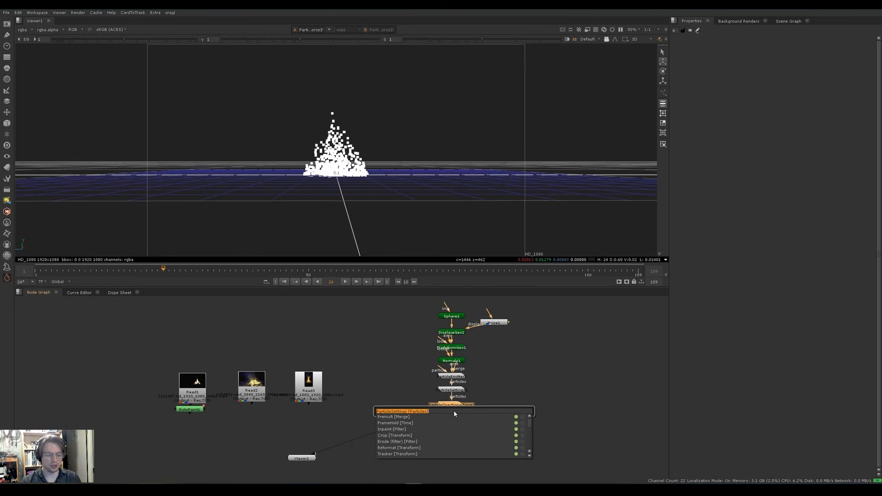
pyautogui.write('tur')
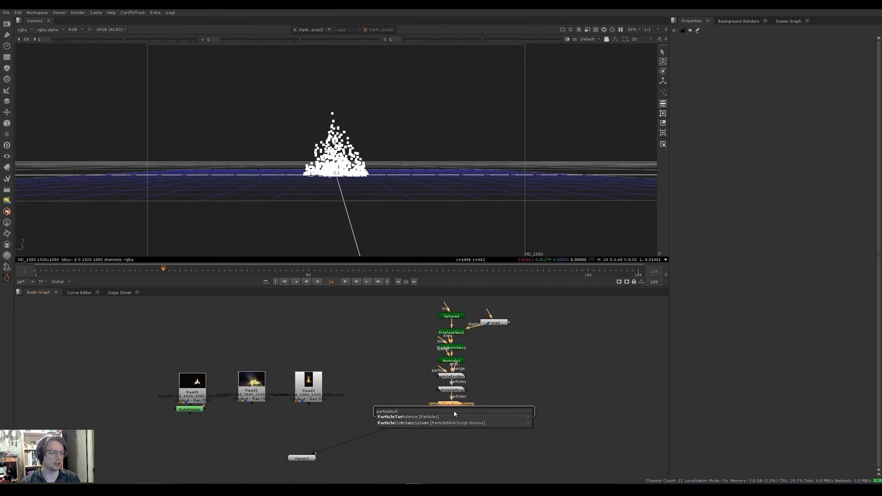
pyautogui.press('Return')
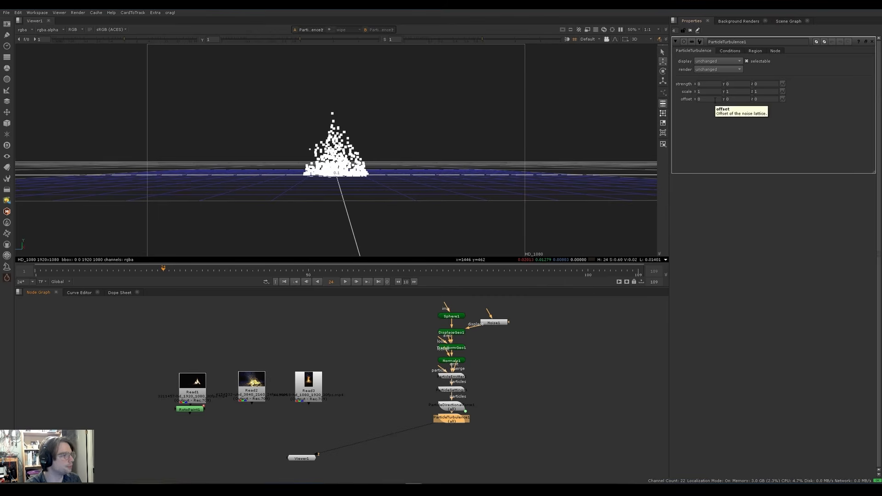
# Set the turbulence strength to 0.1 on all three axes and play the simulation from several angles.
pyautogui.keyDown('ctrl'); pyautogui.moveTo(403, 139); pyautogui.dragTo(416, 168); pyautogui.keyUp('ctrl')
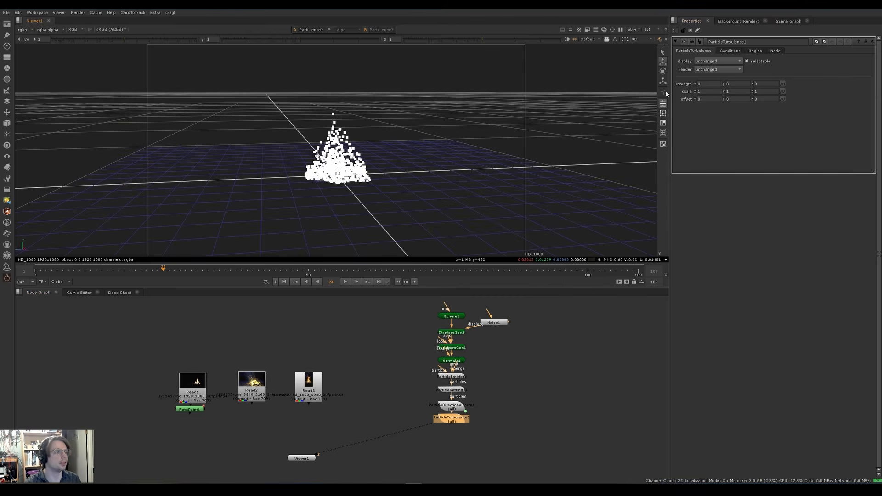
pyautogui.click(710, 83)
pyautogui.keyDown('ctrl'); pyautogui.click(756, 84); pyautogui.keyUp('ctrl')
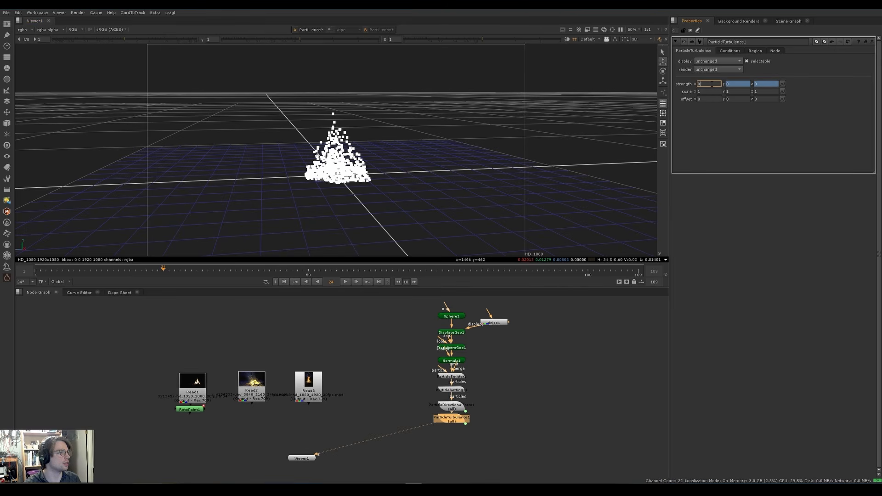
pyautogui.write('.1')
pyautogui.press('Return')
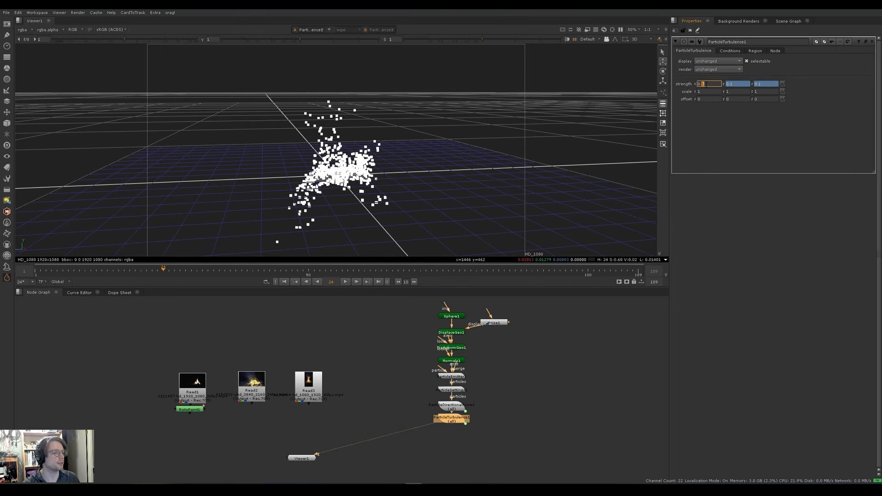
pyautogui.press('l')
pyautogui.moveTo(423, 174)
pyautogui.keyDown('ctrl'); pyautogui.mouseDown()
pyautogui.moveTo(426, 158)
pyautogui.moveTo(405, 173)
pyautogui.mouseUp(); pyautogui.keyUp('ctrl')
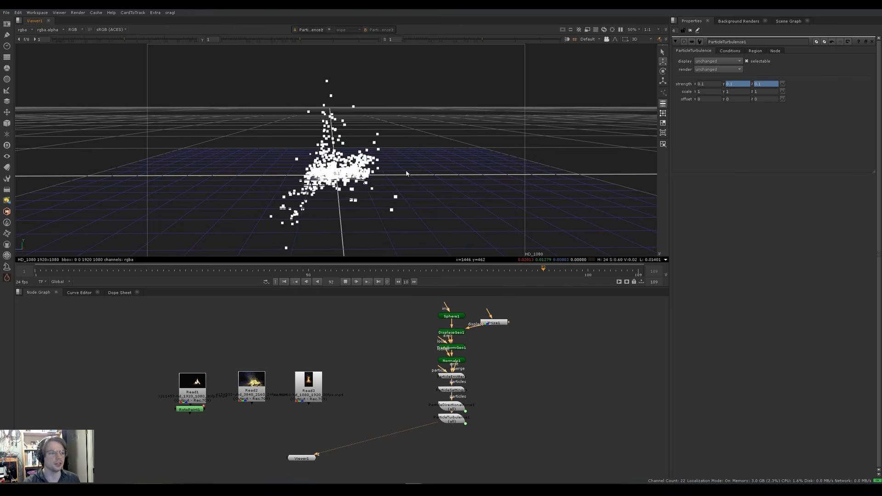
pyautogui.keyDown('ctrl'); pyautogui.moveTo(258, 193); pyautogui.dragTo(270, 174); pyautogui.keyUp('ctrl')
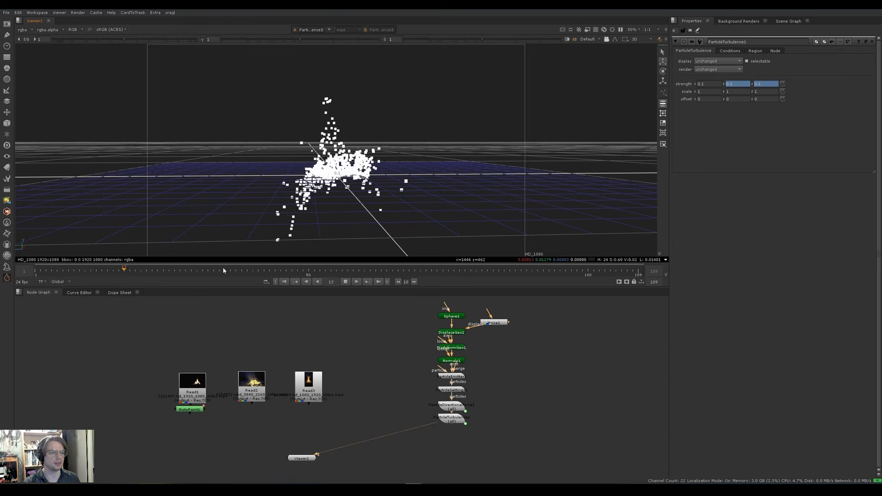
pyautogui.press('k')
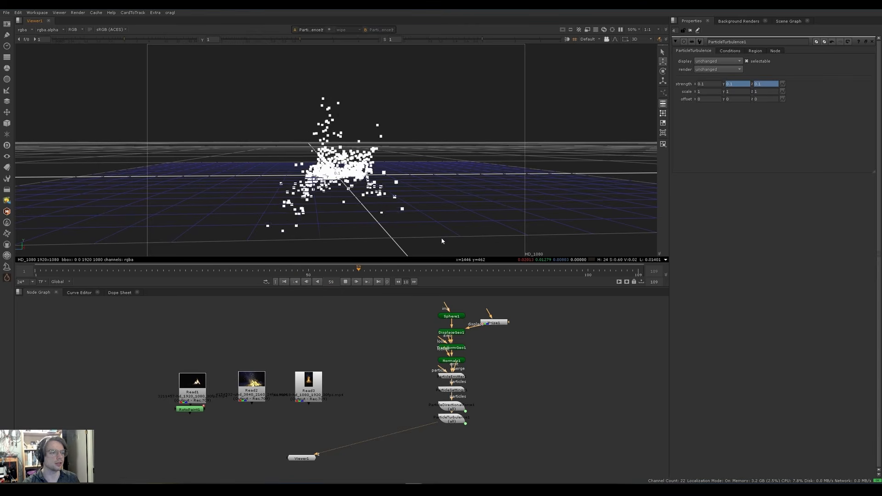
pyautogui.keyDown('ctrl'); pyautogui.moveTo(442, 238); pyautogui.dragTo(390, 145); pyautogui.keyUp('ctrl')
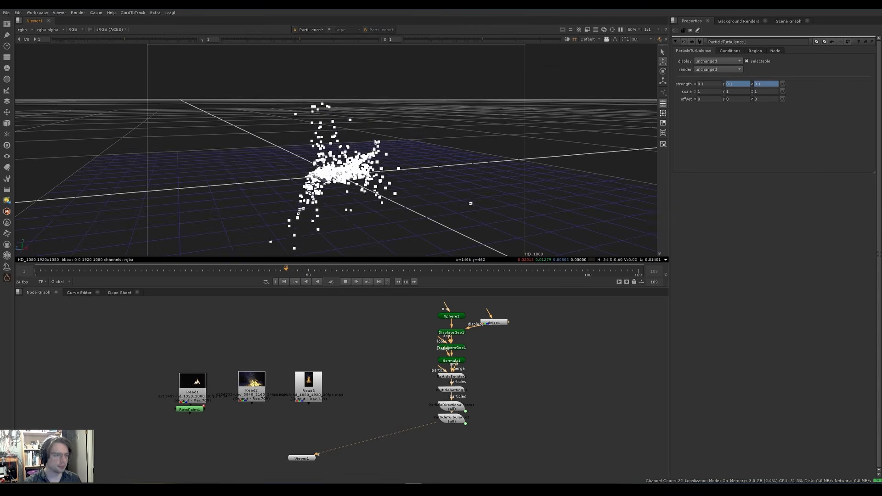
# Try a turbulence scale of 1.9 on all three axes and play the simulation.
pyautogui.press('k')
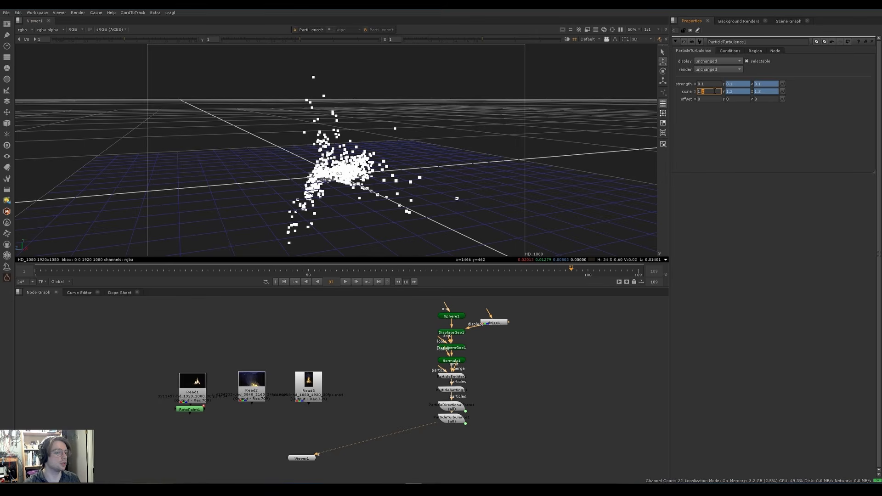
pyautogui.press('Up')
pyautogui.press('Up')
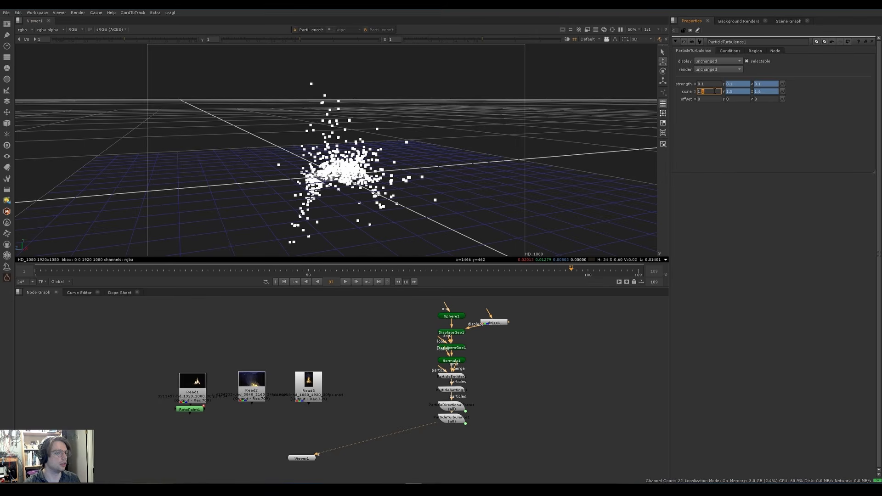
pyautogui.press('Up')
pyautogui.press('Up')
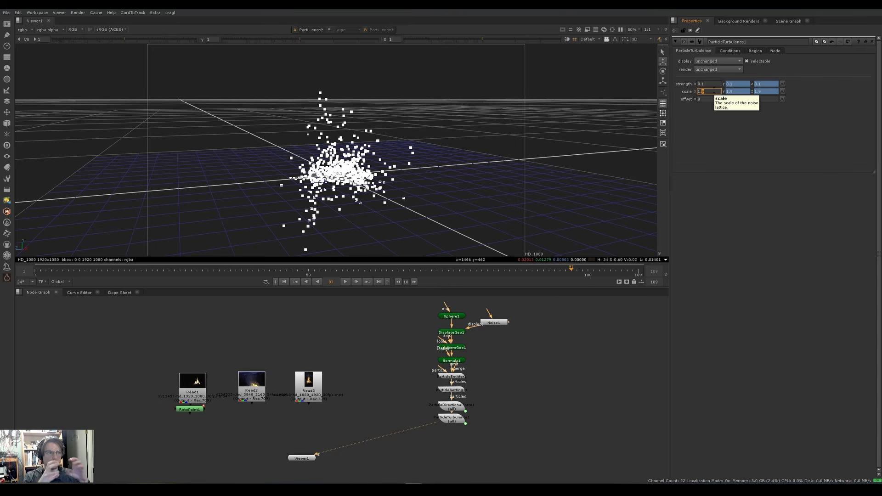
pyautogui.press('l')
pyautogui.keyDown('ctrl'); pyautogui.moveTo(451, 188); pyautogui.dragTo(430, 176); pyautogui.keyUp('ctrl')
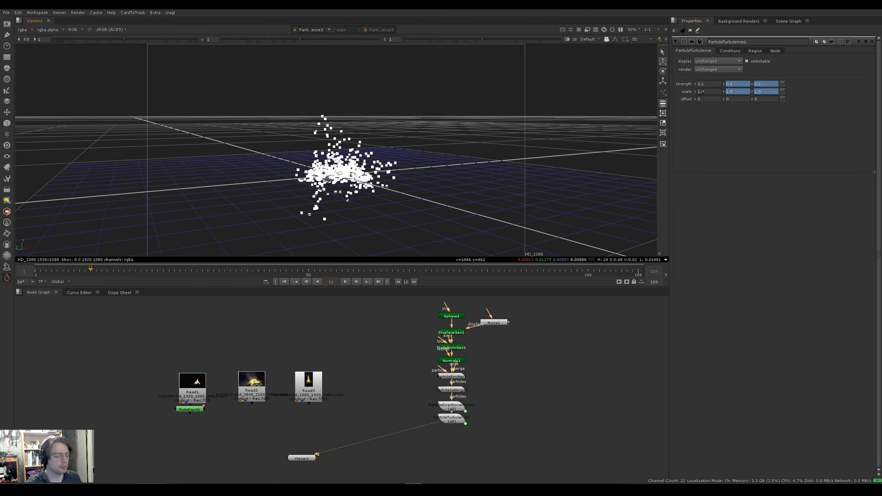
# Test higher and lower turbulence scale values on all three axes, return the scale to 1 and play the simulation.
pyautogui.click(700, 92)
pyautogui.press('Down')
pyautogui.press('Down')
pyautogui.press('Down')
pyautogui.press('Down')
pyautogui.press('Down')
pyautogui.press('Down')
pyautogui.press('Down')
pyautogui.press('Down')
pyautogui.press('Down')
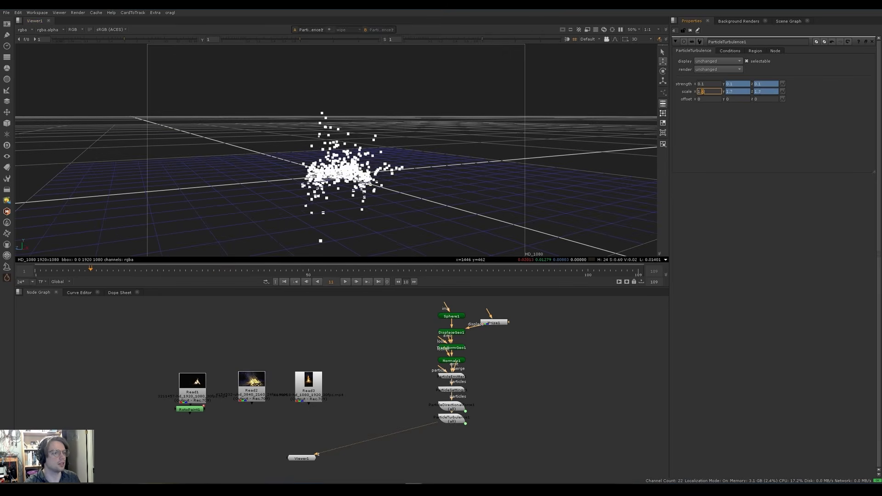
pyautogui.press('Up')
pyautogui.press('Up')
pyautogui.press('Up')
pyautogui.press('Up')
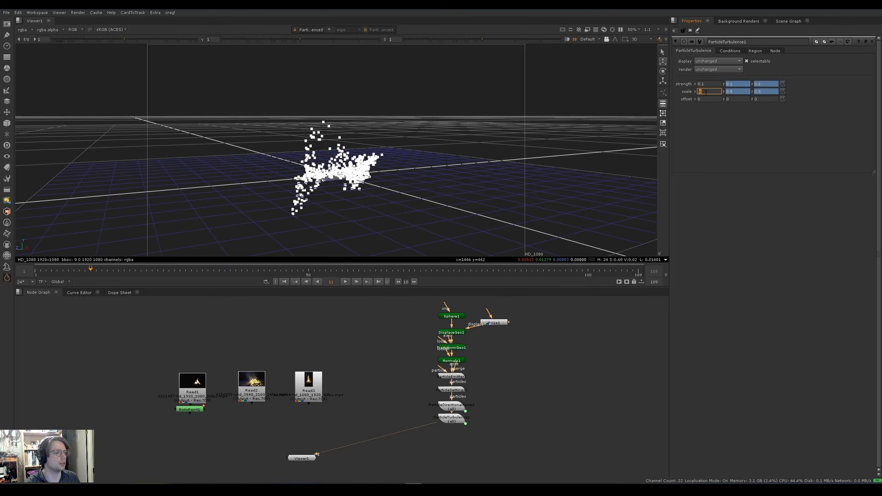
pyautogui.press('Down')
pyautogui.press('Down')
pyautogui.press('Down')
pyautogui.press('Down')
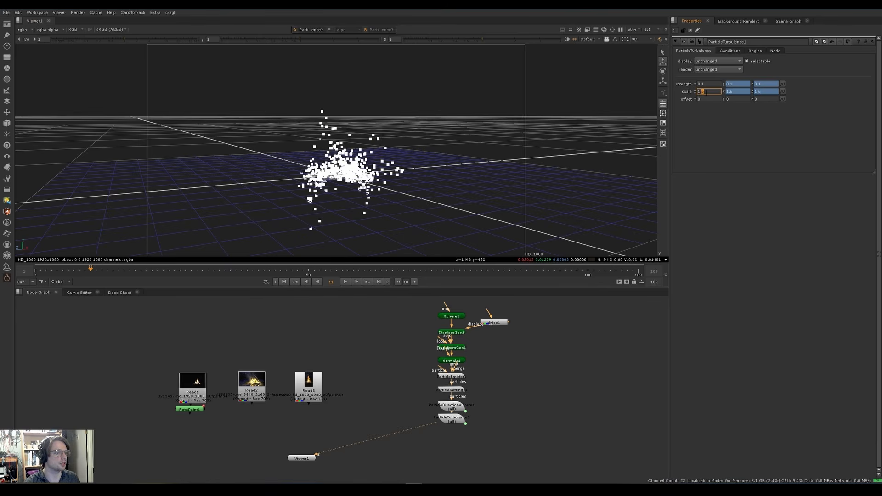
pyautogui.press('Up')
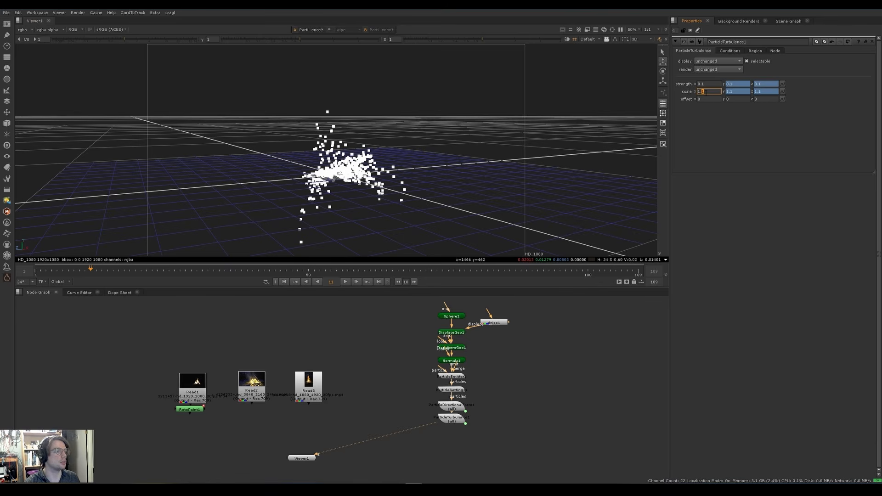
pyautogui.press('Down')
pyautogui.press('l')
pyautogui.keyDown('ctrl'); pyautogui.moveTo(381, 207); pyautogui.dragTo(360, 208); pyautogui.keyUp('ctrl')
pyautogui.press('k')
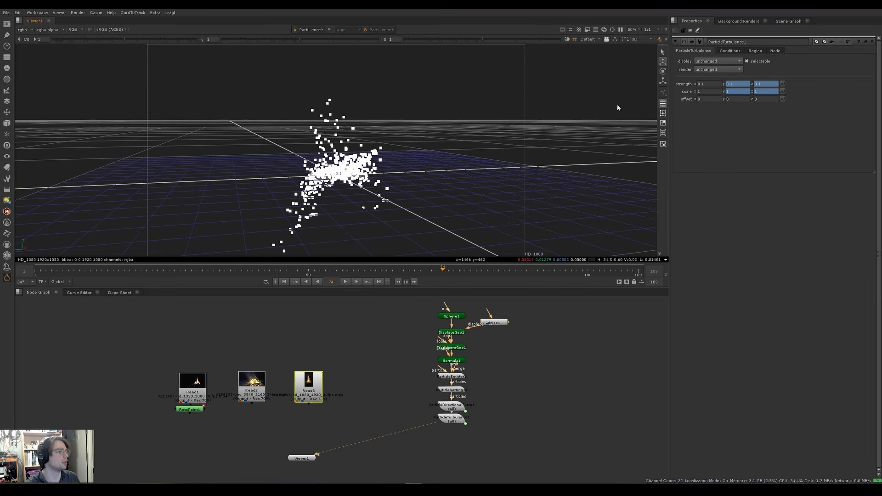
# Drive the turbulence Y offset with the expression frame/3 and play the simulation from a different angle.
pyautogui.click(735, 99)
pyautogui.press('Up')
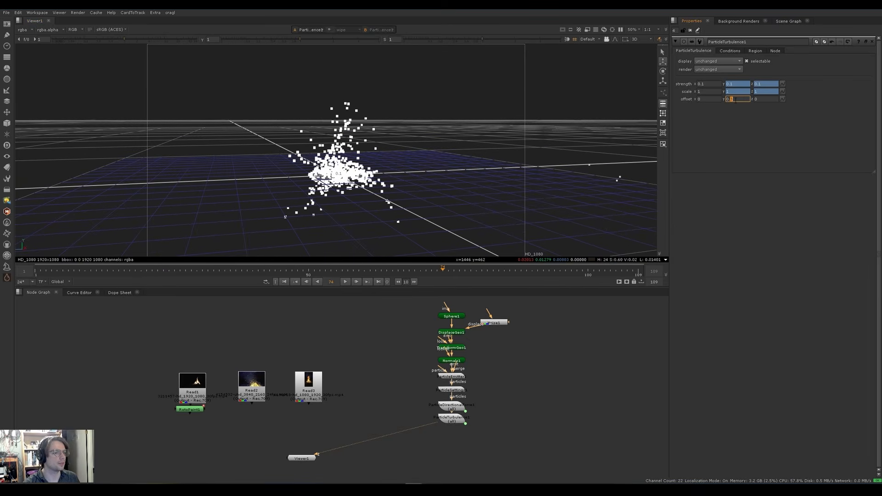
pyautogui.press('Up')
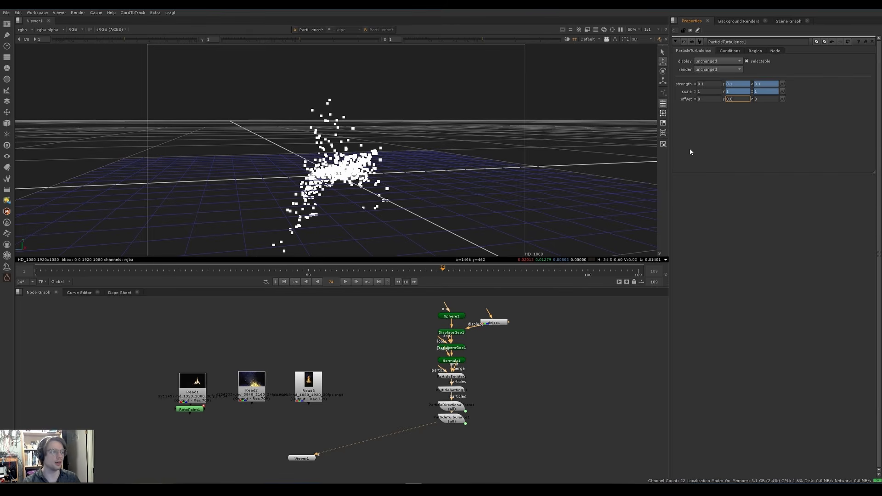
pyautogui.press('=')
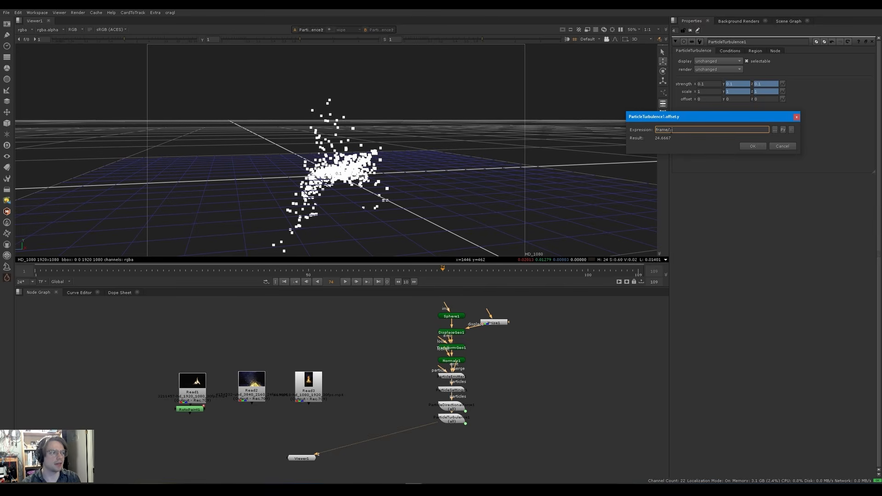
pyautogui.click(752, 147)
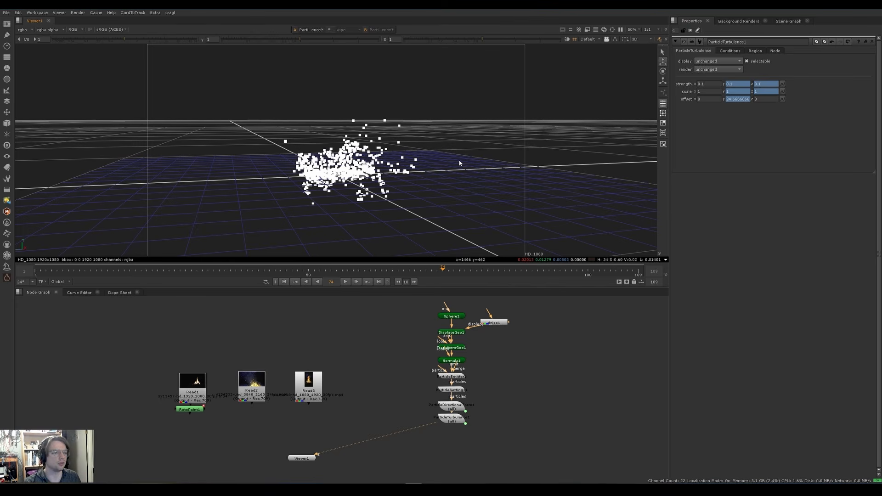
pyautogui.press('l')
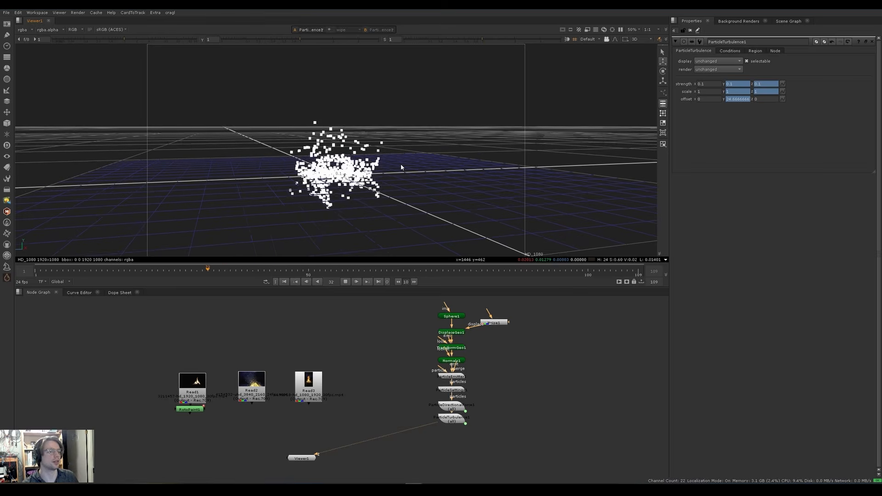
pyautogui.keyDown('ctrl'); pyautogui.moveTo(400, 167); pyautogui.dragTo(394, 164); pyautogui.keyUp('ctrl')
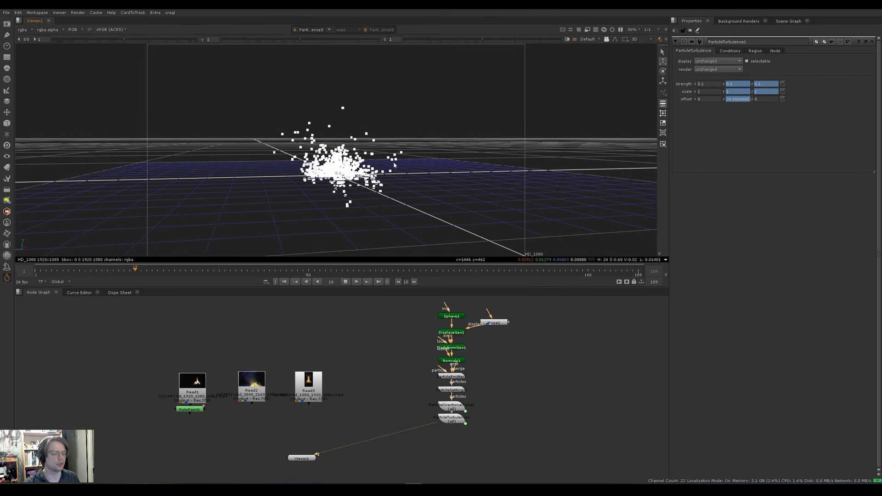
pyautogui.press('k')
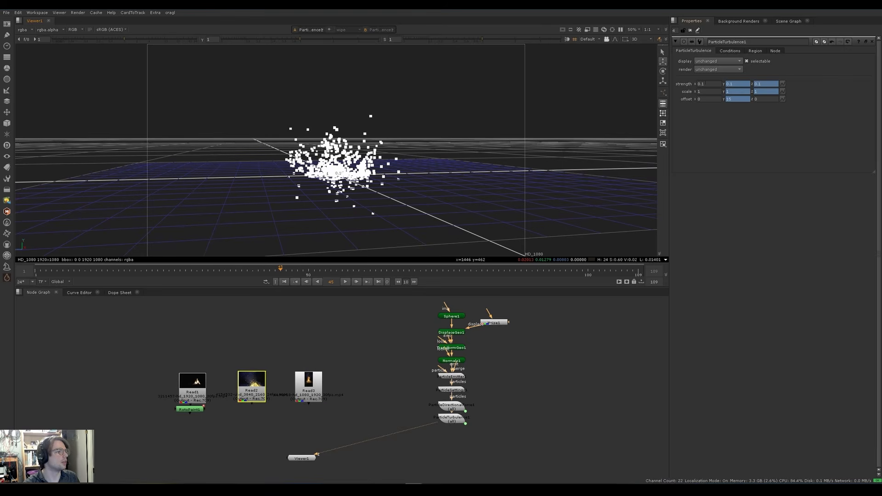
# Try turbulence strengths of 0.04 and 0.02 on all three axes while playing the simulation.
pyautogui.press('Down')
pyautogui.press('Down')
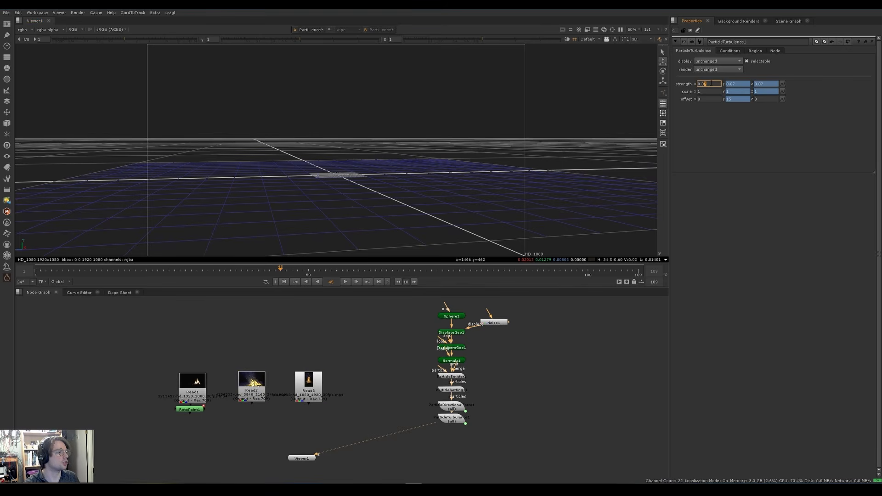
pyautogui.press('Down')
pyautogui.press('l')
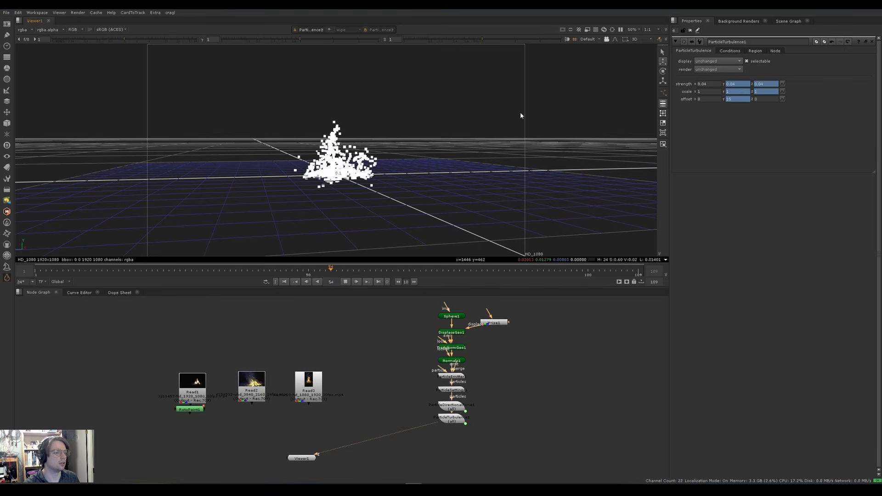
pyautogui.click(705, 84)
pyautogui.press('Down')
pyautogui.press('Down')
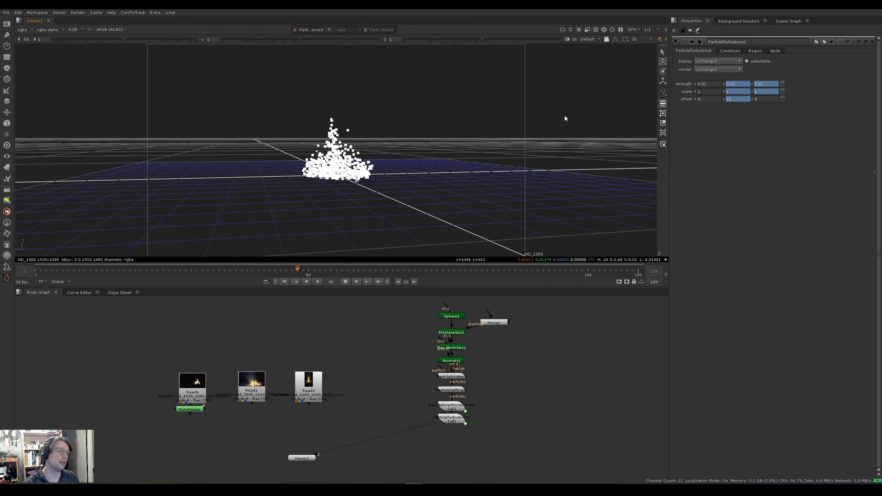
# Test a turbulence scale below 1 on all three axes, restore it to 1 and replay the simulation.
pyautogui.click(702, 92)
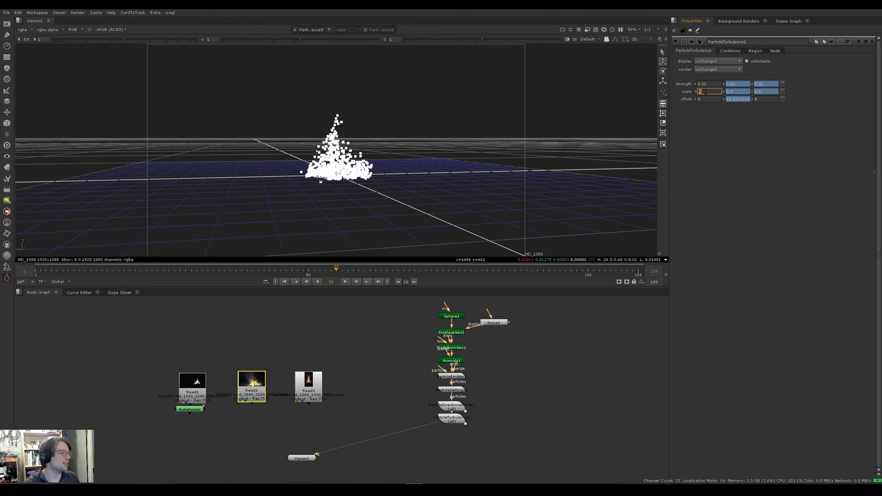
pyautogui.press('Up')
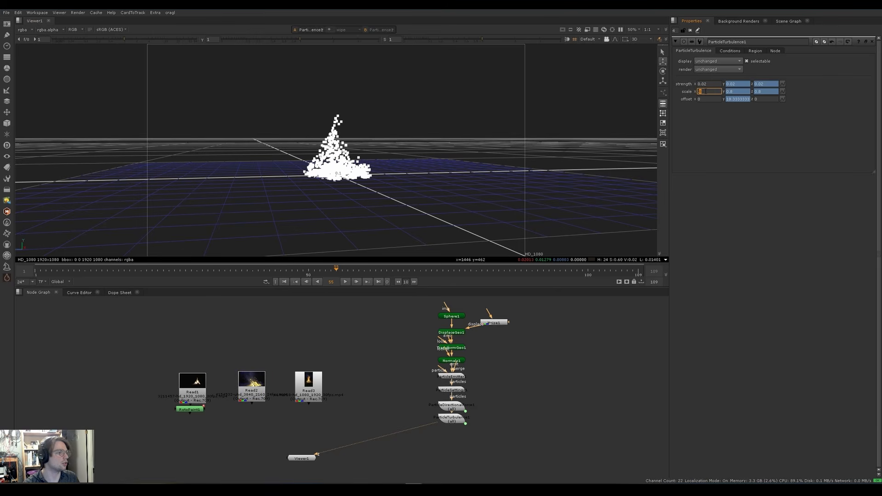
pyautogui.press('l')
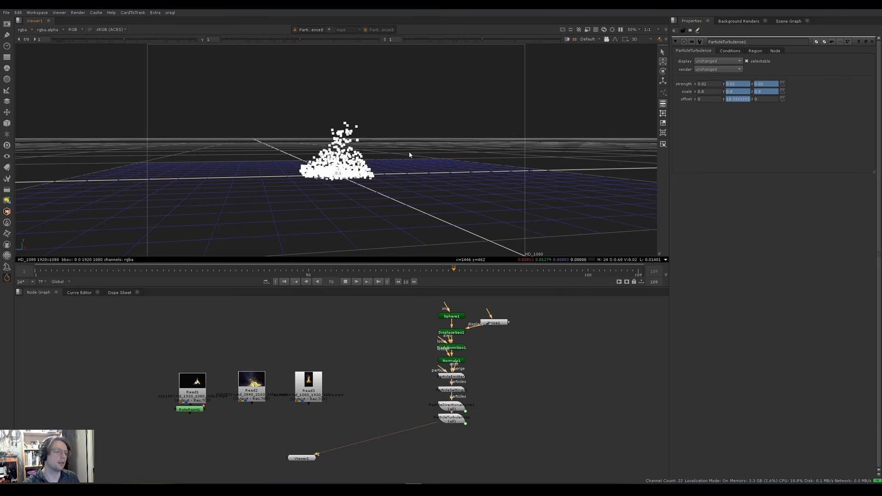
pyautogui.doubleClick(703, 91)
pyautogui.write('1')
pyautogui.press('Return')
pyautogui.press('l')
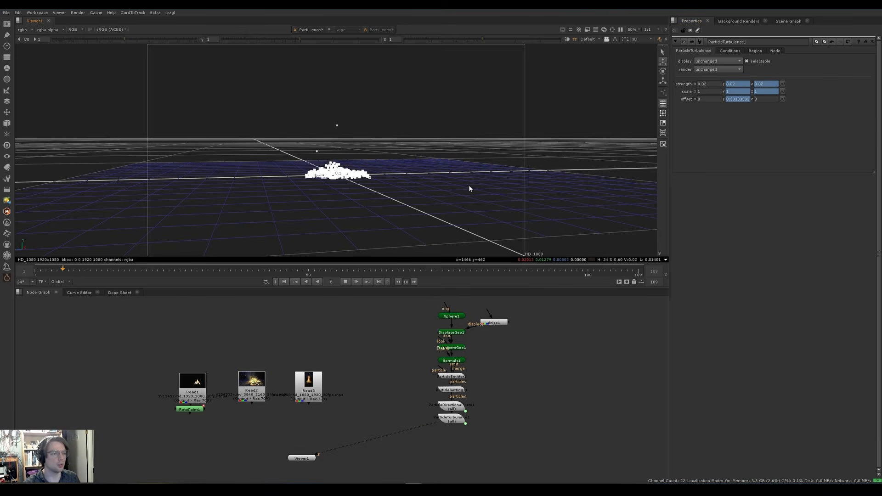
# Limit the turbulence to a box region and raise the box to about 1.27 in Y over the particles.
pyautogui.click(755, 51)
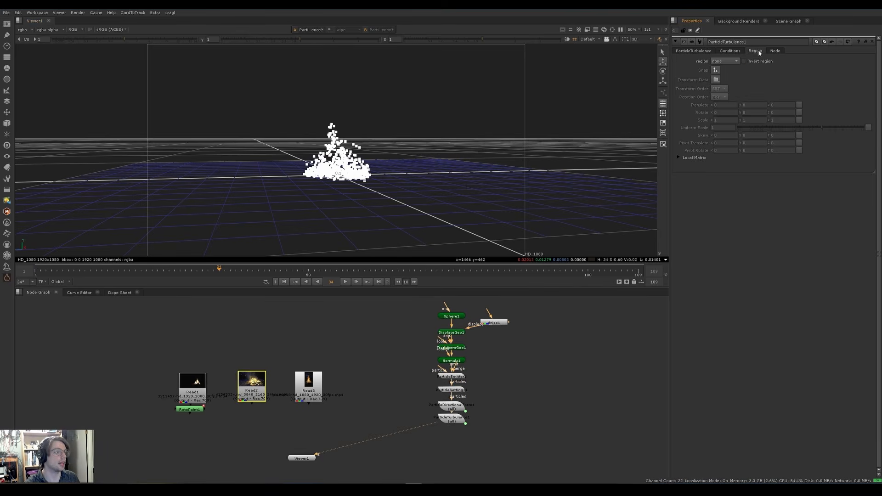
pyautogui.click(724, 61)
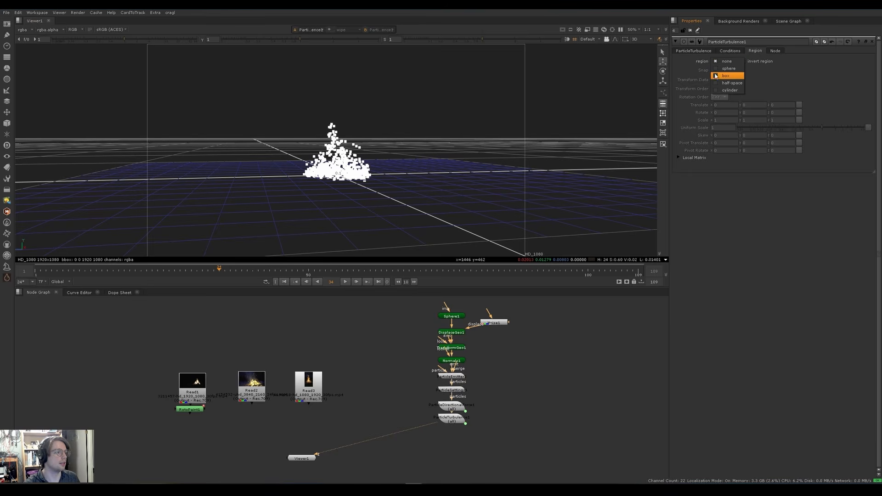
pyautogui.click(729, 76)
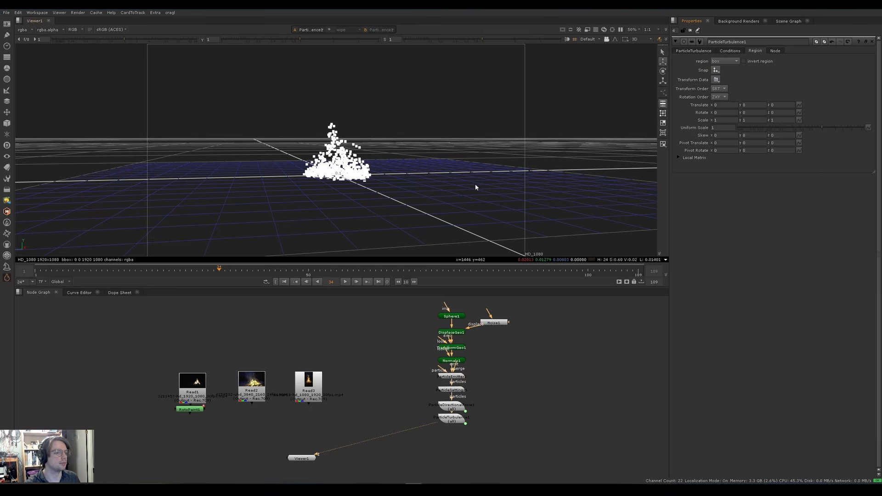
pyautogui.click(348, 191)
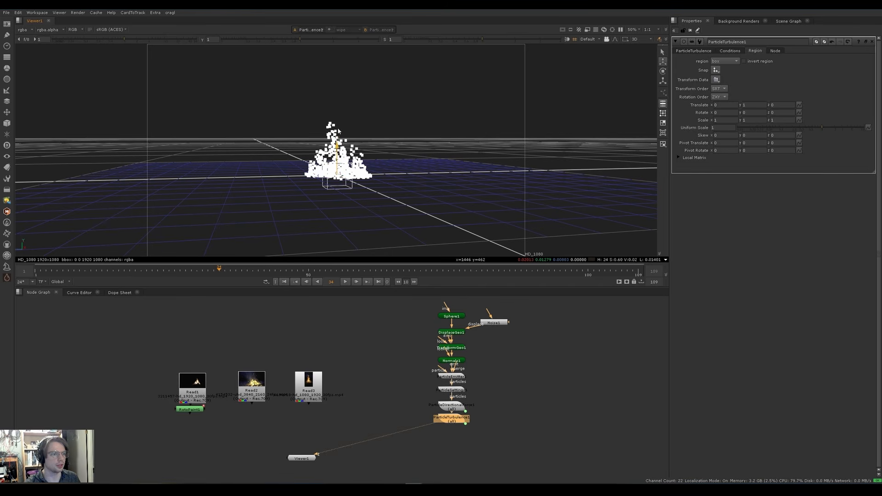
pyautogui.moveTo(338, 131); pyautogui.dragTo(339, 128)
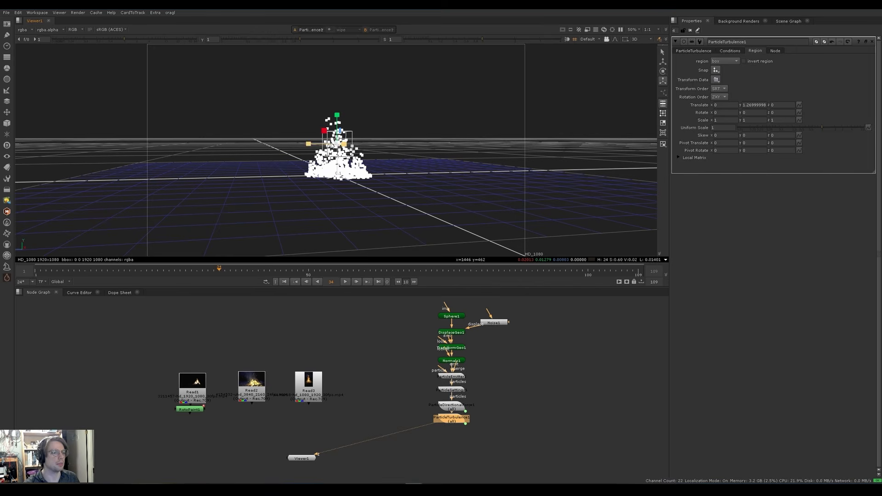
# Scale the turbulence box region to about 2.57, 1.95 and 3.52 in X, Y and Z, and play the simulation.
pyautogui.moveTo(336, 143); pyautogui.dragTo(357, 138)
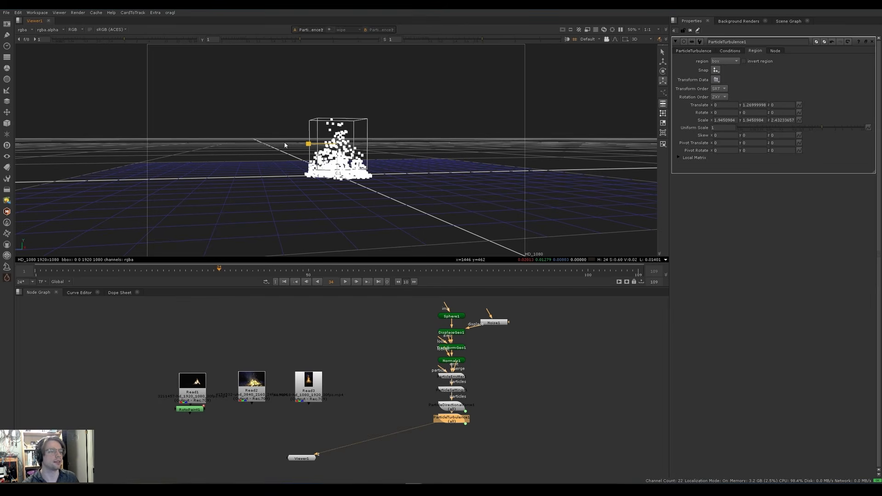
pyautogui.moveTo(284, 145); pyautogui.dragTo(400, 180)
pyautogui.moveTo(369, 145); pyautogui.dragTo(390, 148)
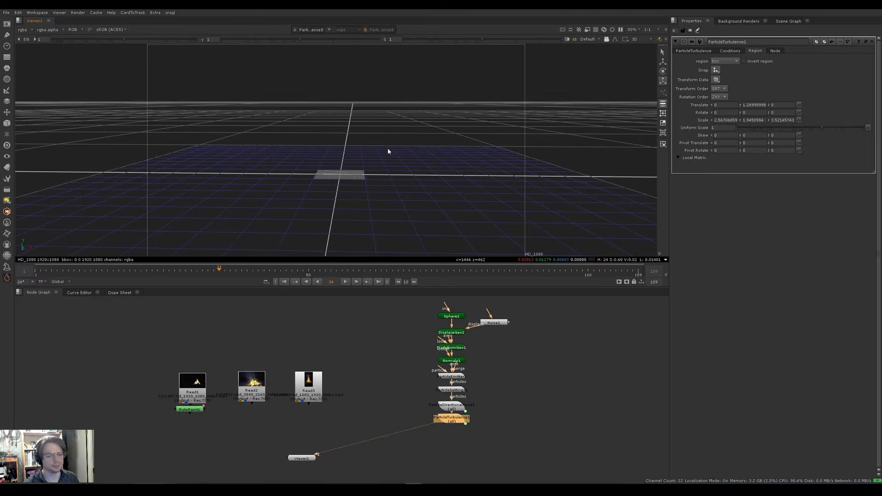
pyautogui.click(387, 148)
pyautogui.press('l')
pyautogui.keyDown('ctrl'); pyautogui.moveTo(442, 111); pyautogui.dragTo(533, 94); pyautogui.keyUp('ctrl')
# Set the turbulence strength to 0.05 on all three axes and watch the simulation play.
pyautogui.click(684, 51)
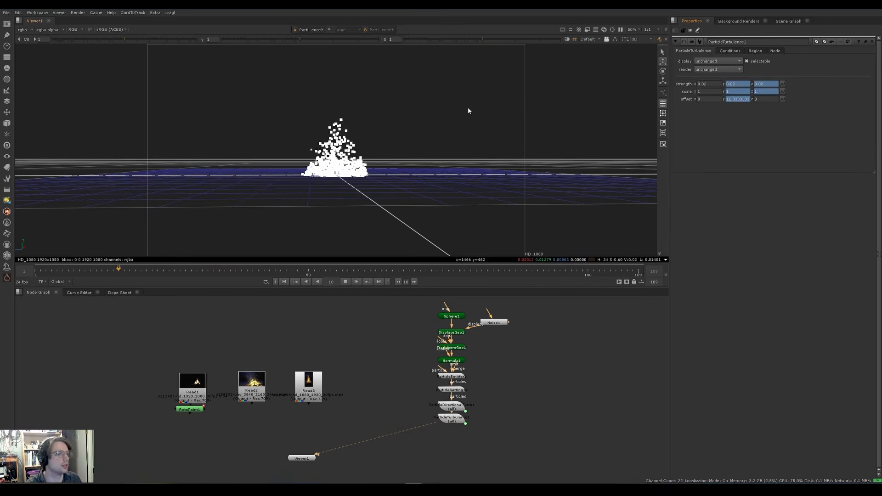
pyautogui.click(706, 84)
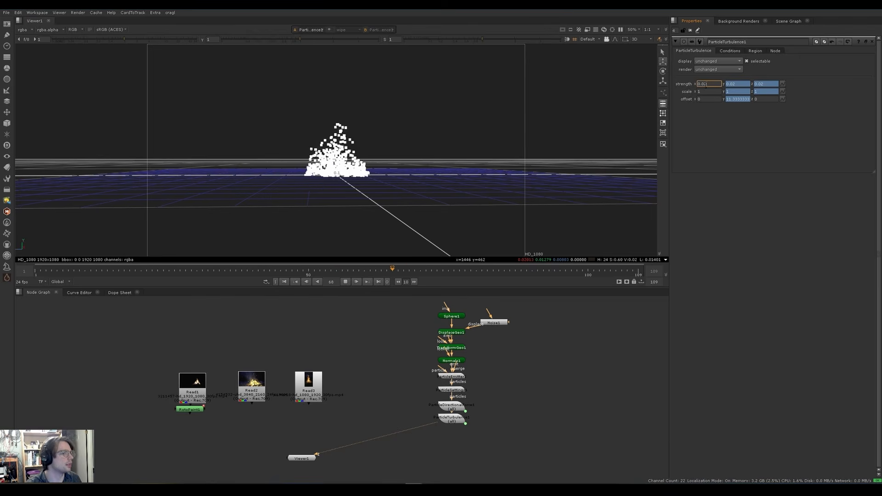
pyautogui.write('0.05')
pyautogui.press('Return')
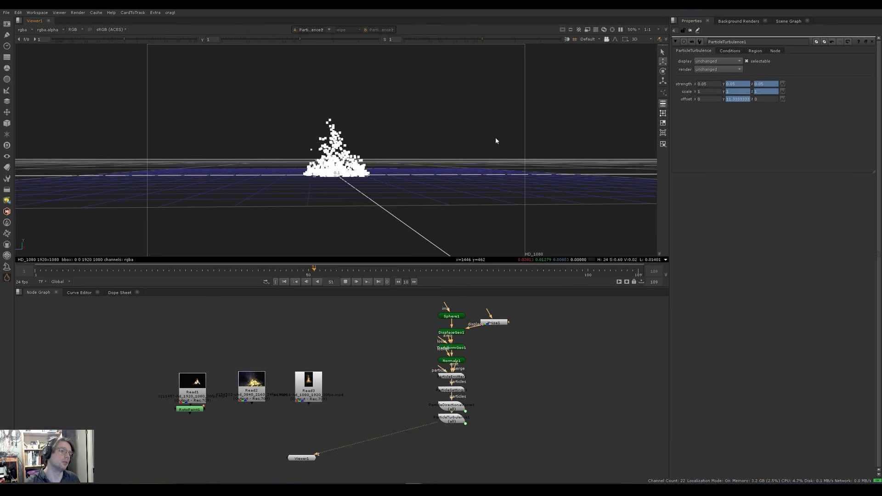
pyautogui.press('k')
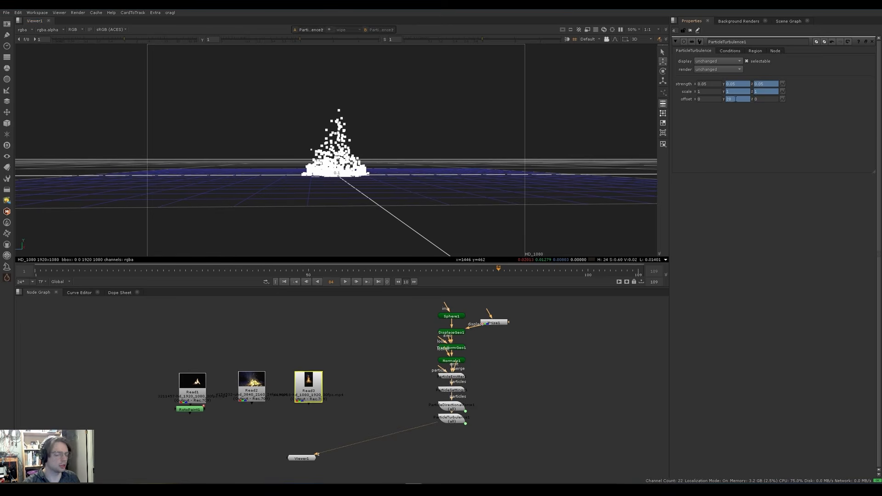
# Change the turbulence Y offset expression to frame/5, then play and scrub through the simulation.
pyautogui.press('=')
pyautogui.write('5')
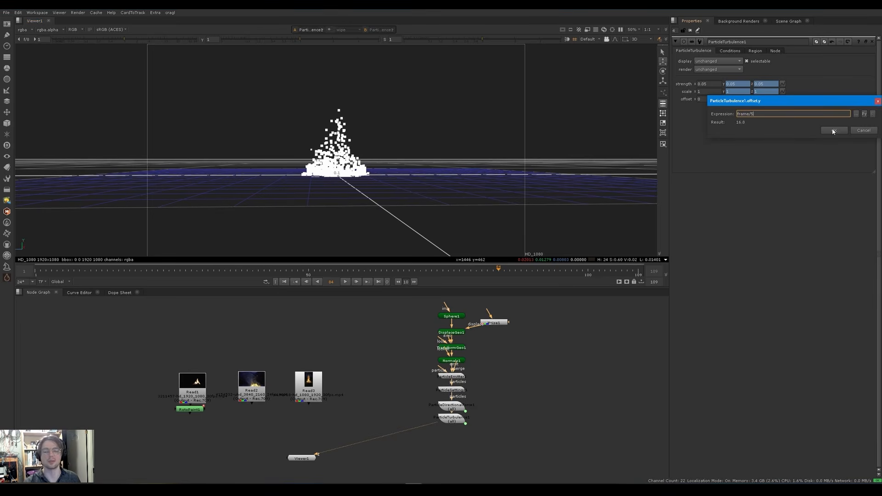
pyautogui.click(834, 131)
pyautogui.press('l')
pyautogui.keyDown('ctrl'); pyautogui.moveTo(462, 156); pyautogui.dragTo(407, 169); pyautogui.keyUp('ctrl')
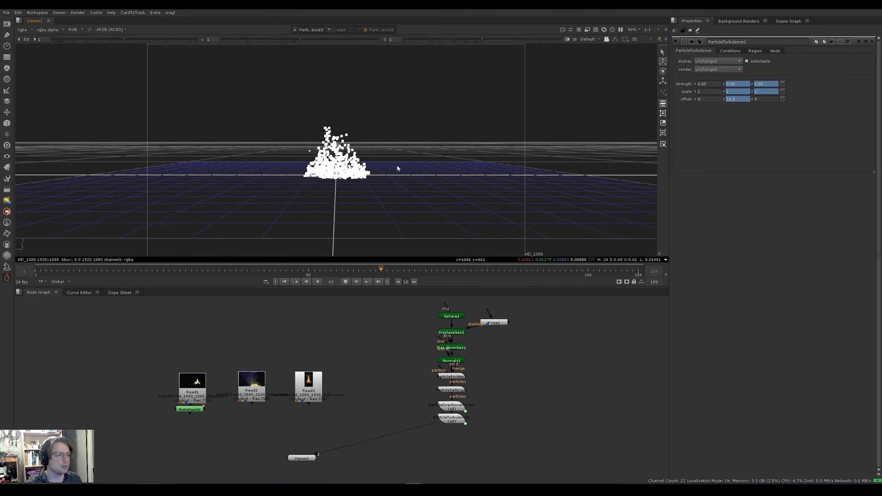
pyautogui.click(455, 269)
pyautogui.moveTo(455, 269); pyautogui.dragTo(415, 270)
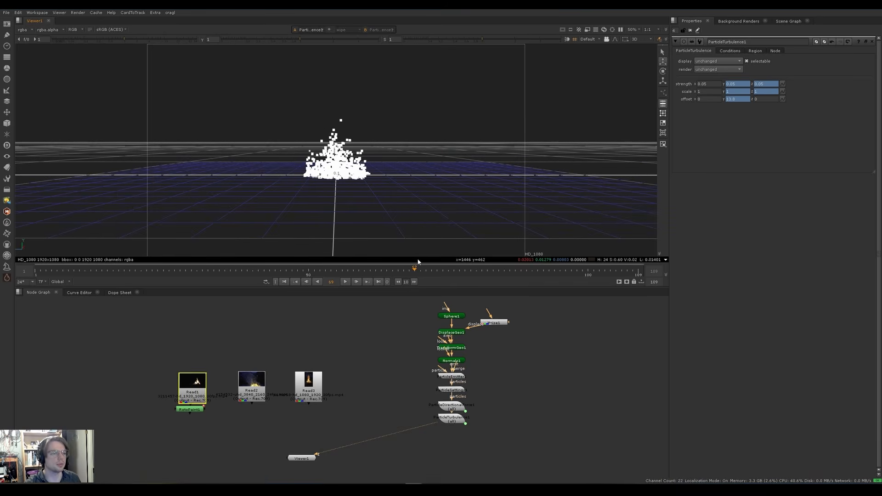
# Flatten the turbulence box region to a Y scale of about -0.2 and lower it to about 0.78 in Y.
pyautogui.click(729, 51)
pyautogui.click(755, 51)
pyautogui.click(357, 129)
pyautogui.click(663, 82)
pyautogui.moveTo(337, 116); pyautogui.dragTo(431, 161)
pyautogui.click(663, 61)
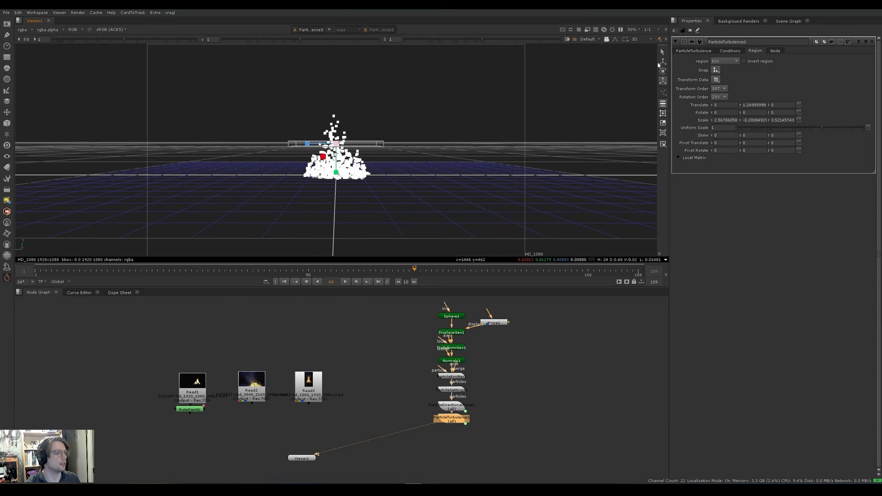
pyautogui.moveTo(336, 173); pyautogui.dragTo(337, 185)
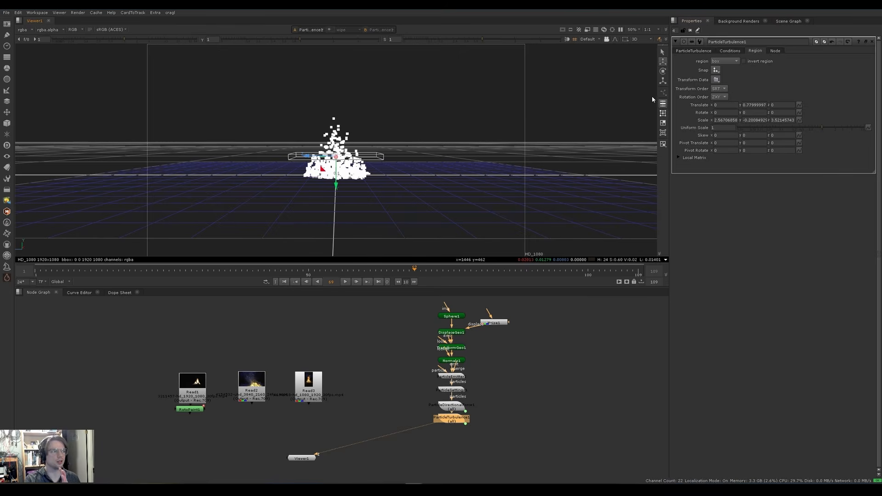
# Raise the turbulence strength to 0.13 on all three axes and replay the simulation from a slightly different angle.
pyautogui.click(696, 52)
pyautogui.click(705, 85)
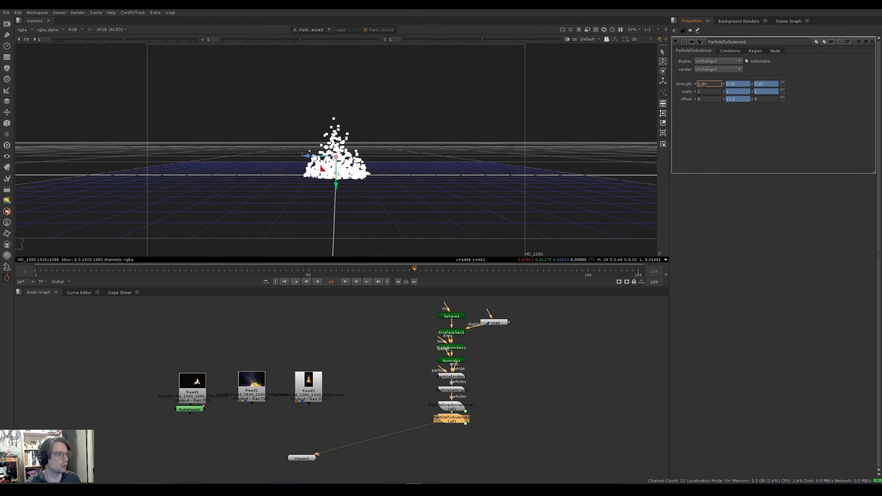
pyautogui.press('Up')
pyautogui.press('Up')
pyautogui.press('Up')
pyautogui.press('Up')
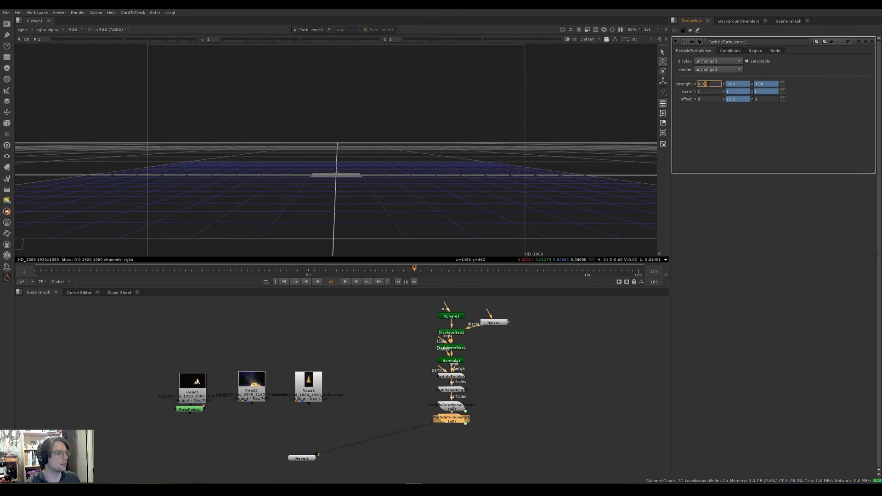
pyautogui.click(551, 99)
pyautogui.press('l')
pyautogui.keyDown('ctrl'); pyautogui.moveTo(486, 124); pyautogui.dragTo(466, 126); pyautogui.keyUp('ctrl')
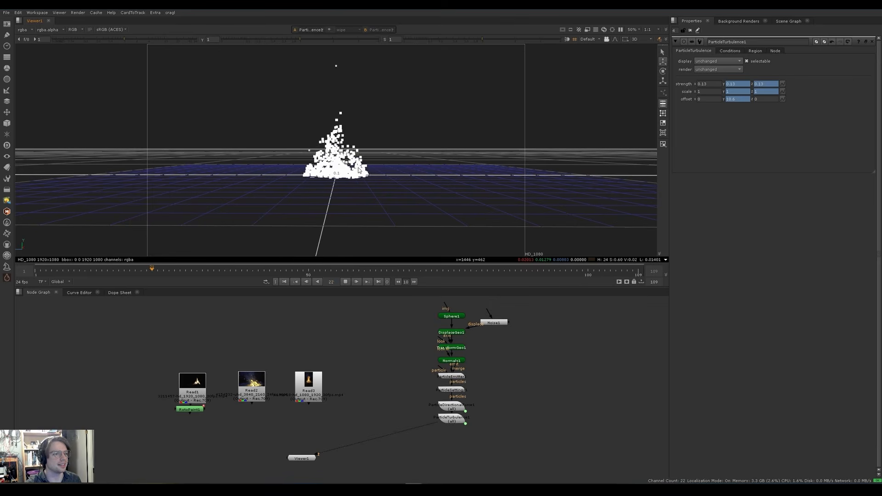
pyautogui.press('l')
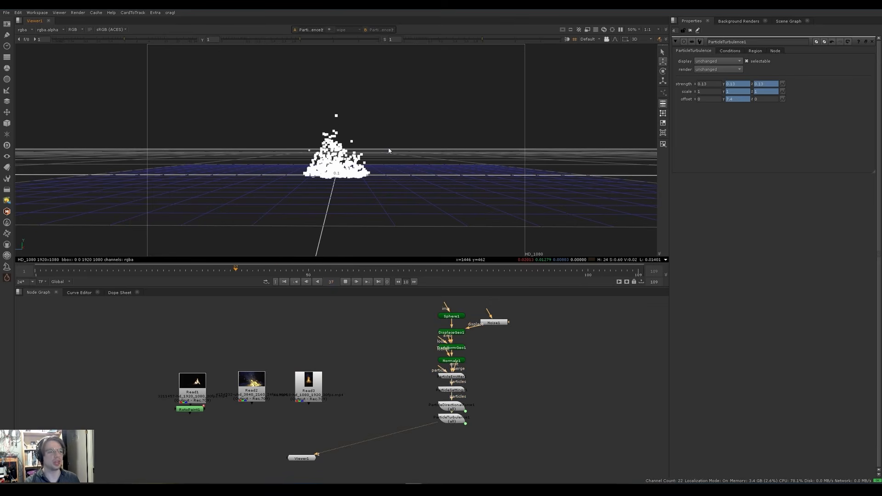
pyautogui.press('k')
pyautogui.press('l')
pyautogui.press('k')
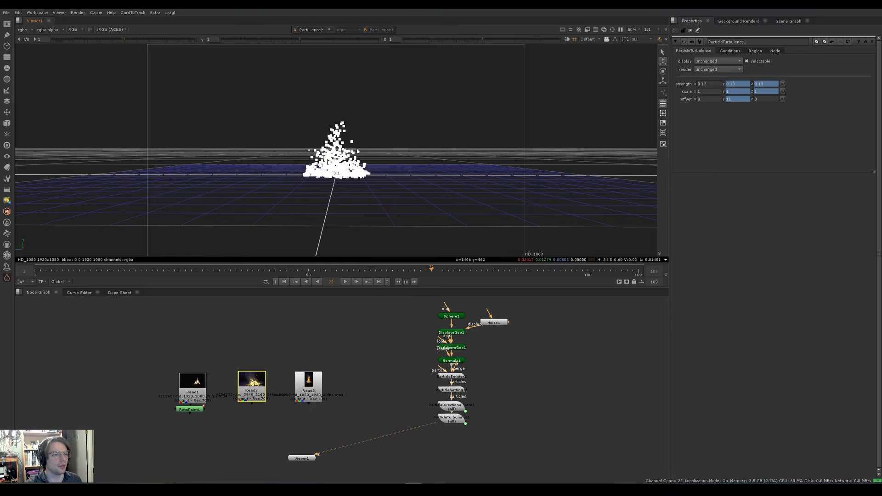
# Add an unconnected Reformat node beside the particle setup and show it in the viewer.
pyautogui.scroll(5, 358, 150)
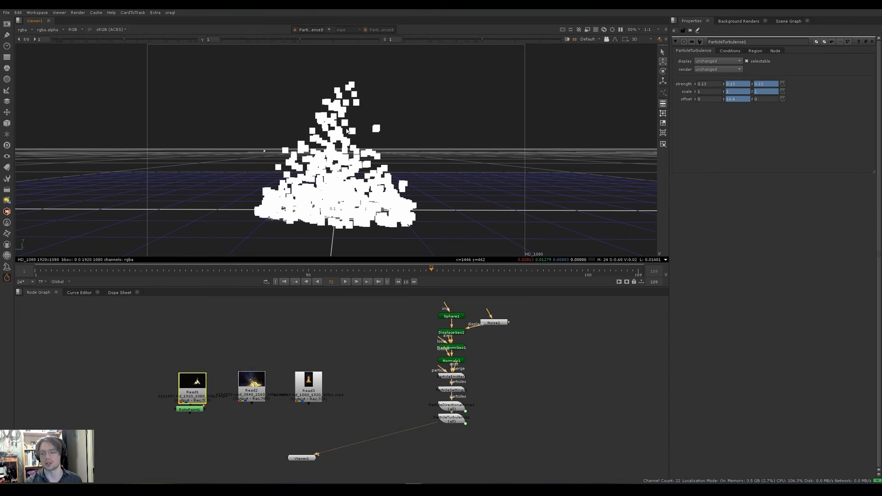
pyautogui.moveTo(413, 350); pyautogui.dragTo(375, 357, button='middle')
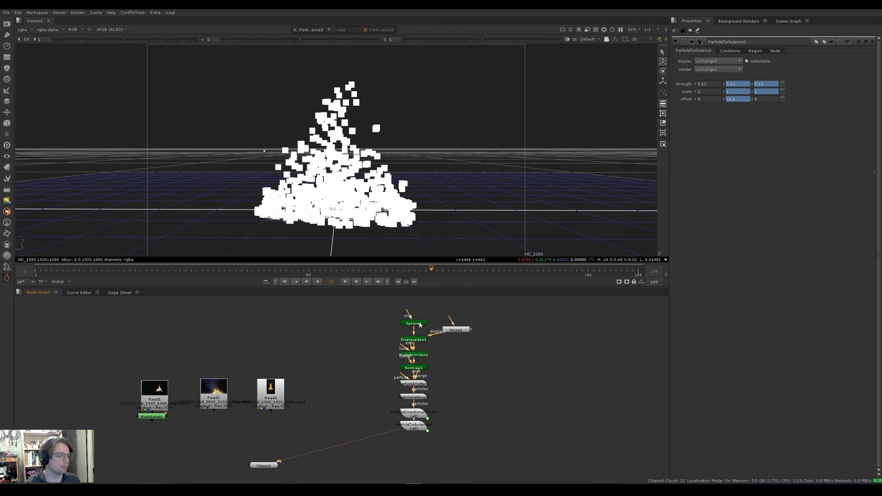
pyautogui.press('Tab')
pyautogui.write('r')
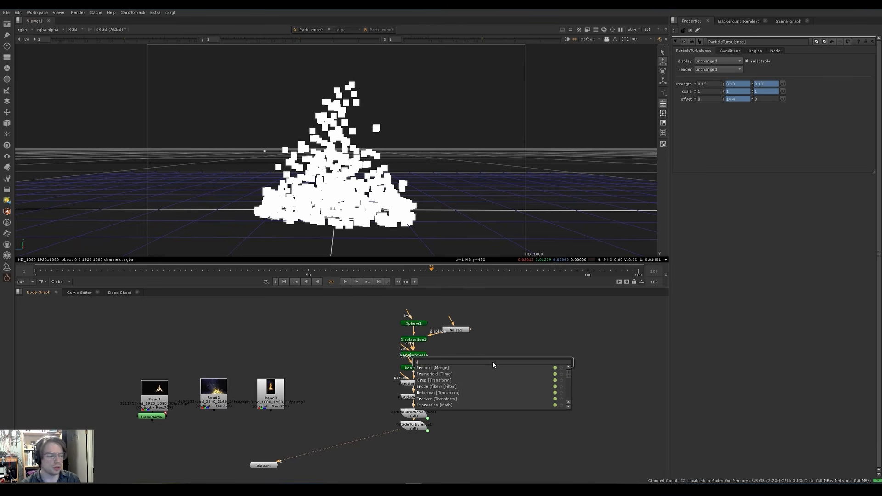
pyautogui.write('efo')
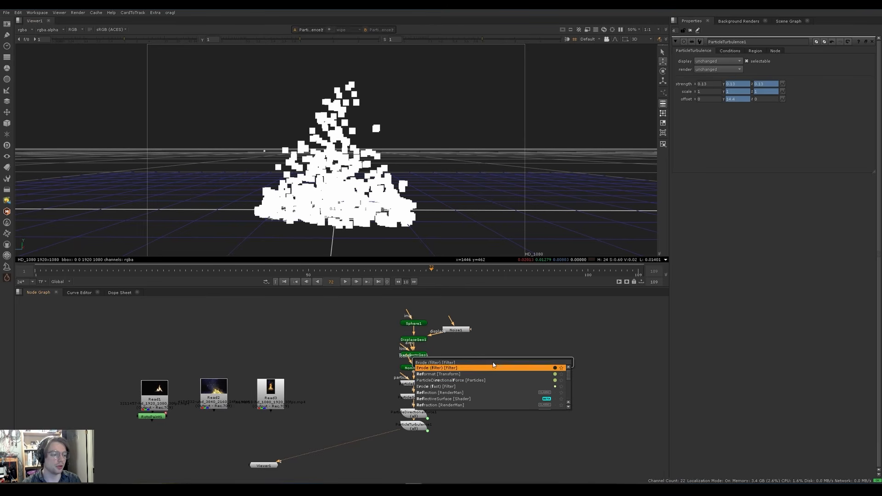
pyautogui.press('Return')
pyautogui.press('1')
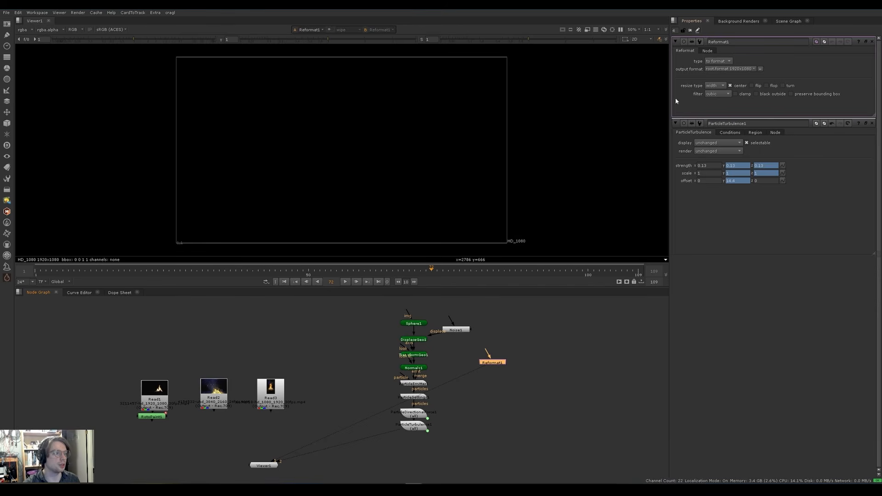
# Set the Reformat type to box and force its shape to 200 by 200.
pyautogui.click(710, 62)
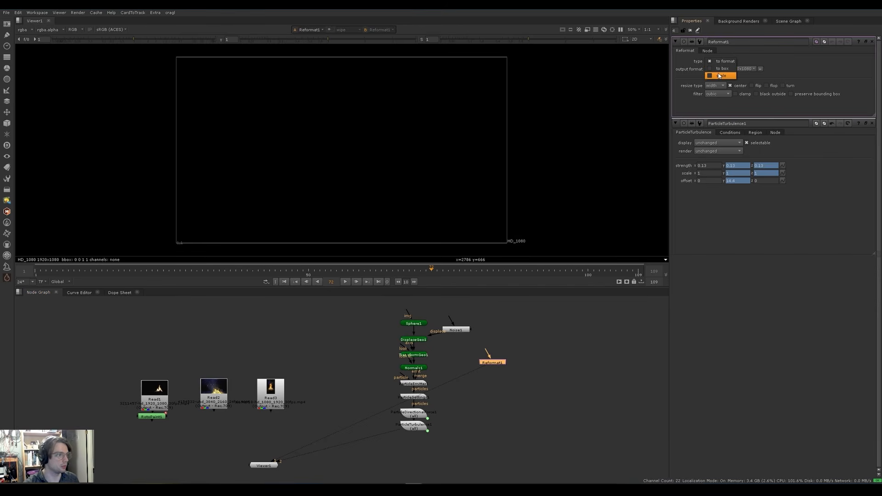
pyautogui.click(718, 69)
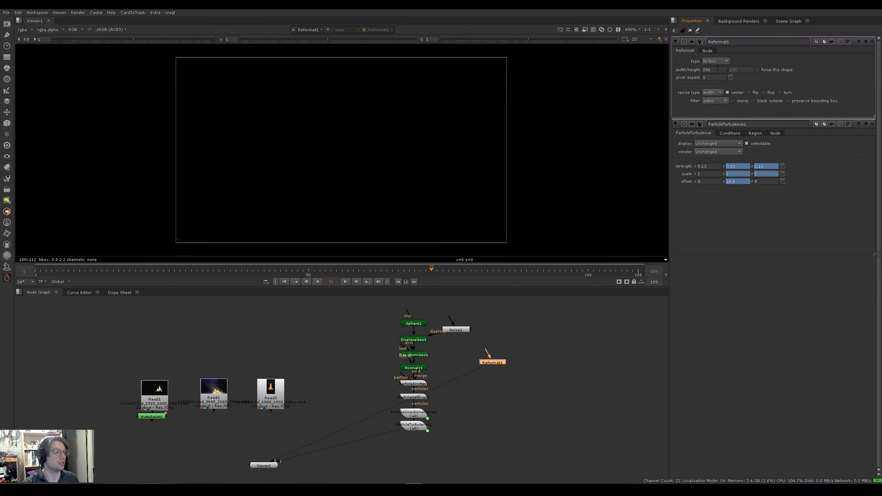
pyautogui.click(774, 70)
pyautogui.scroll(-5, 443, 115)
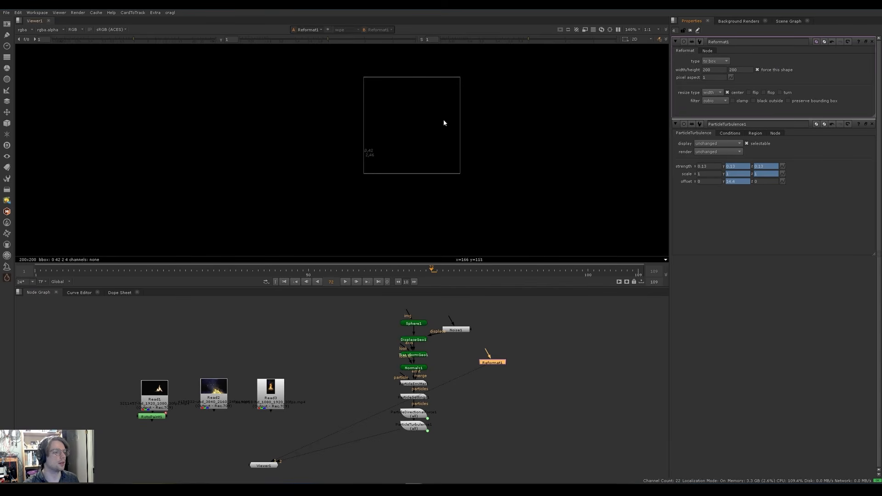
pyautogui.moveTo(433, 121); pyautogui.dragTo(411, 130, button='middle')
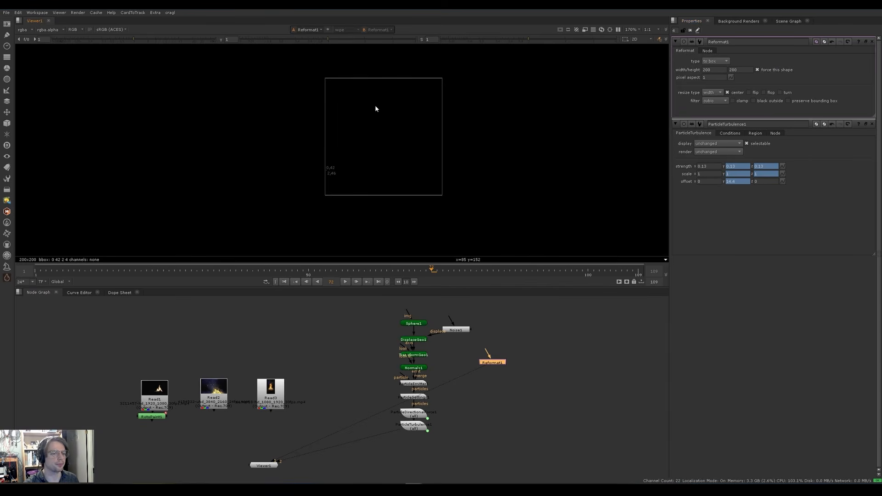
# Add a Radial node below the Reformat and enlarge its area to fill the square format.
pyautogui.press('Tab')
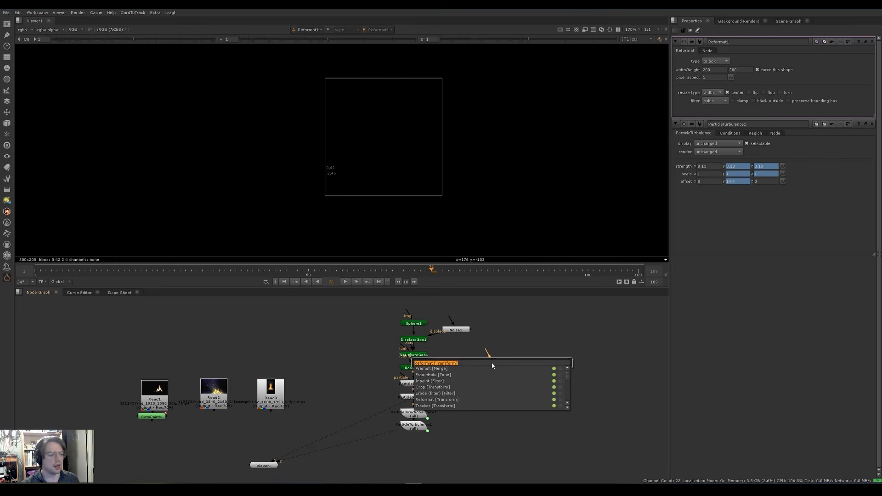
pyautogui.write('radial')
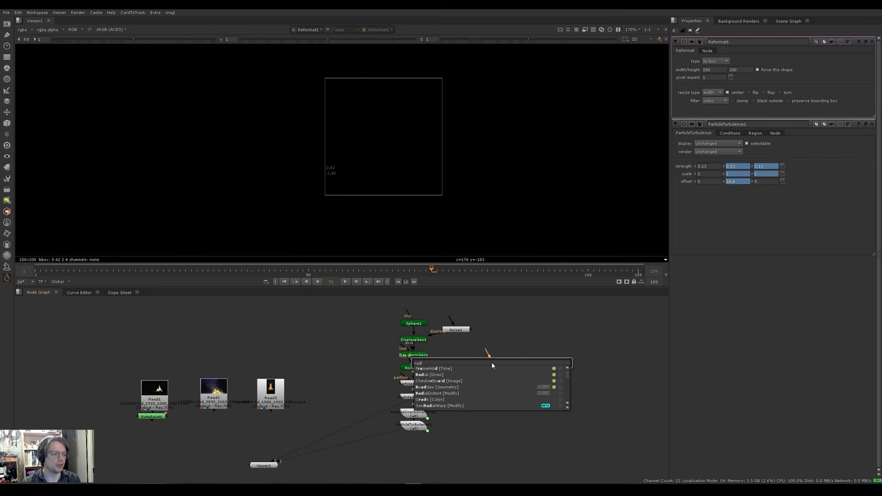
pyautogui.press('Return')
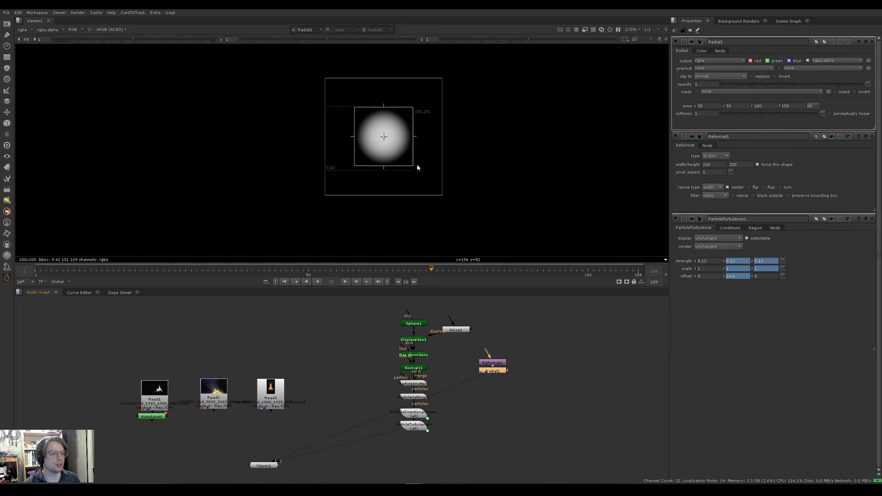
pyautogui.moveTo(414, 166); pyautogui.dragTo(442, 197)
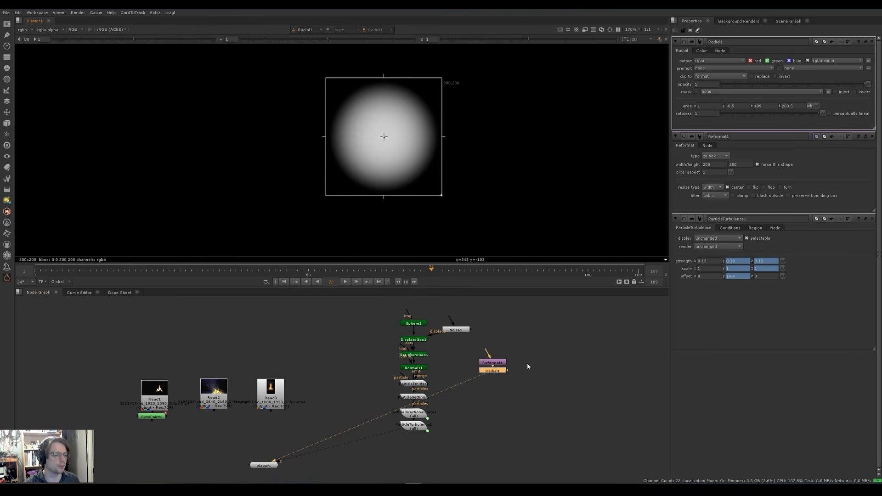
# Connect the Radial to the emitter's particle input and play the simulation from the turbulence node.
pyautogui.moveTo(399, 375); pyautogui.dragTo(491, 370)
pyautogui.press('Tab')
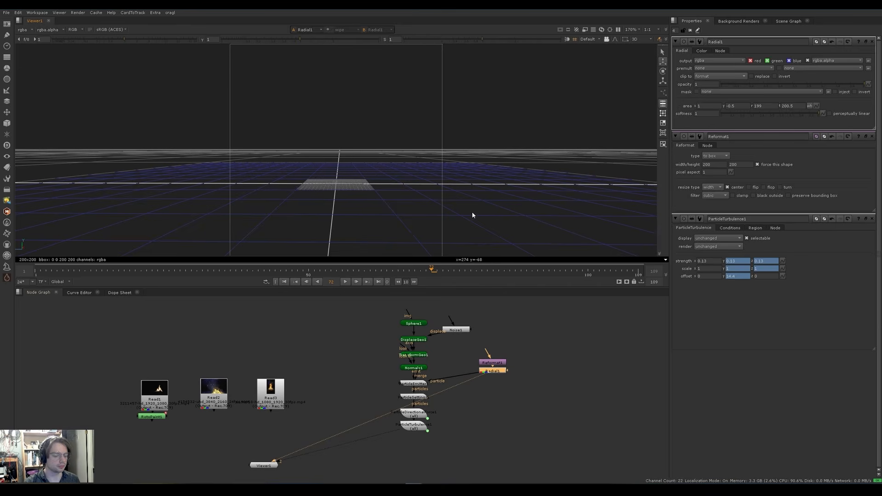
pyautogui.press('l')
pyautogui.click(419, 427)
pyautogui.press('1')
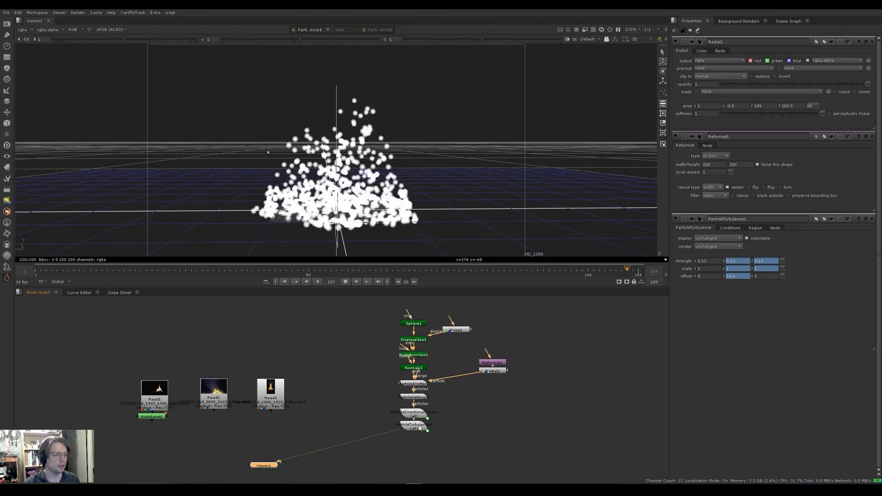
pyautogui.keyDown('ctrl'); pyautogui.moveTo(388, 219); pyautogui.dragTo(389, 211); pyautogui.keyUp('ctrl')
pyautogui.scroll(-6, 389, 210)
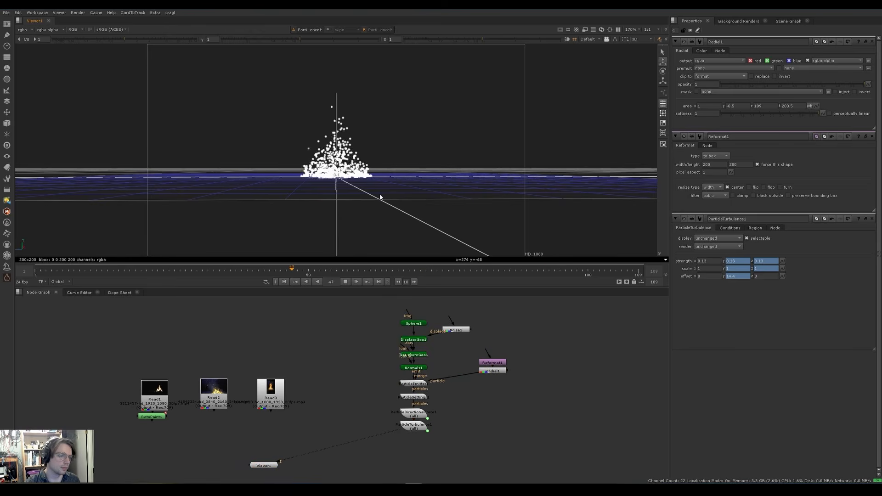
# View the Read1 campfire footage and watch its shape and motion as a comparison.
pyautogui.press('k')
pyautogui.click(165, 385)
pyautogui.press('1')
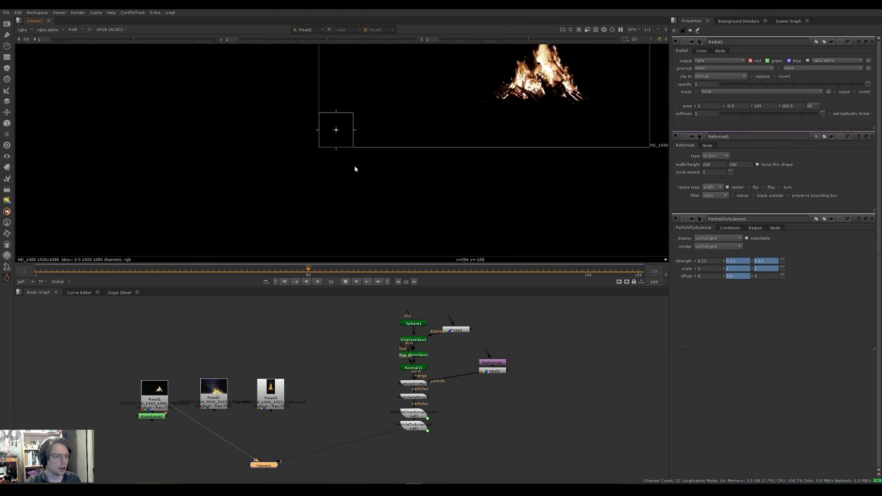
pyautogui.moveTo(445, 121); pyautogui.dragTo(268, 209, button='middle')
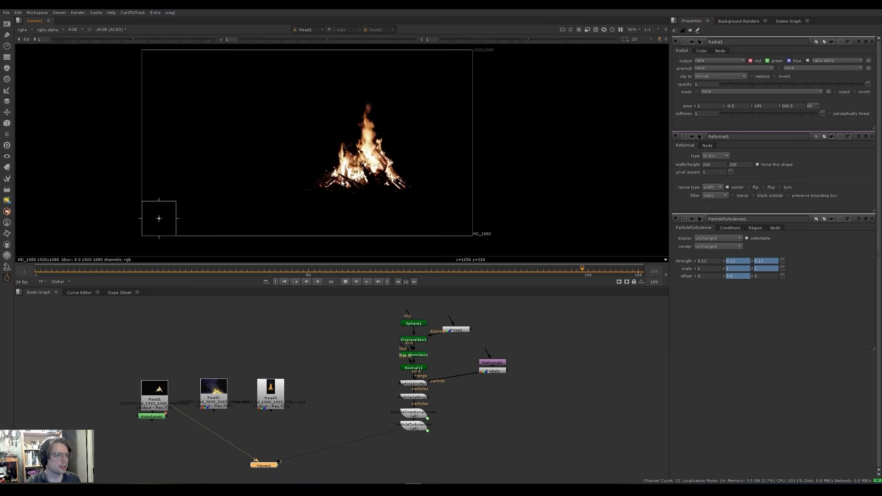
pyautogui.press('k')
# Lower the turbulence strength to 0.07 on all three axes and replay the particle simulation.
pyautogui.press('Tab')
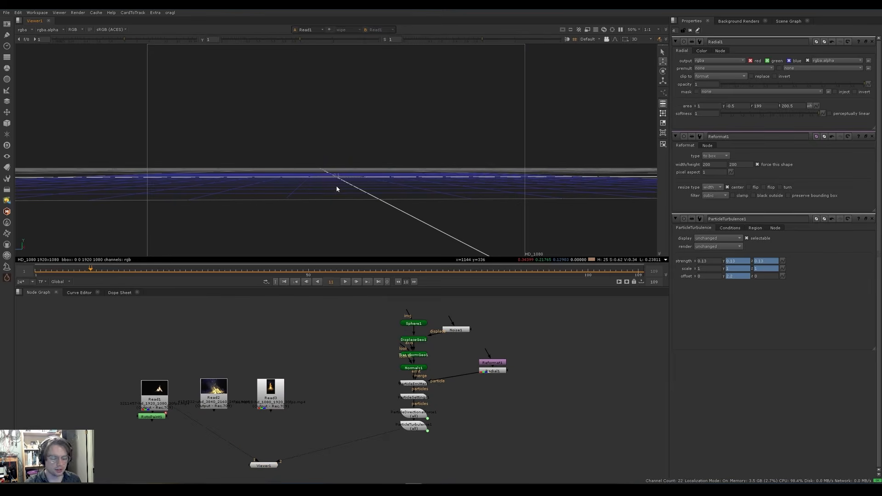
pyautogui.doubleClick(415, 427)
pyautogui.press('1')
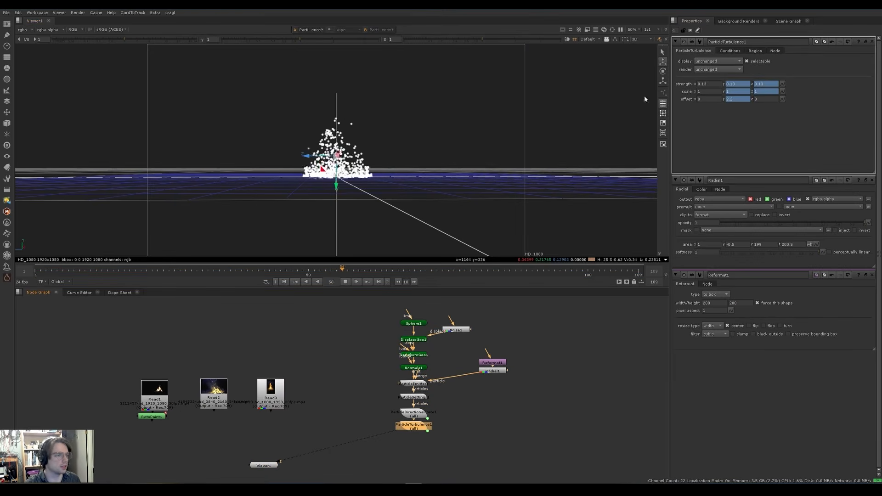
pyautogui.click(705, 84)
pyautogui.moveTo(705, 85); pyautogui.dragTo(702, 84)
pyautogui.write('07')
pyautogui.press('Return')
pyautogui.click(462, 152)
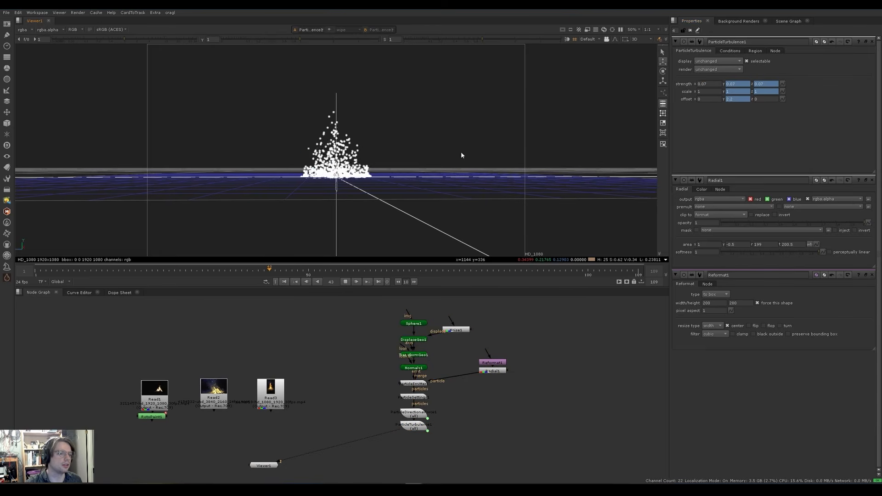
pyautogui.keyDown('ctrl'); pyautogui.moveTo(461, 153); pyautogui.dragTo(461, 155); pyautogui.keyUp('ctrl')
pyautogui.press('k')
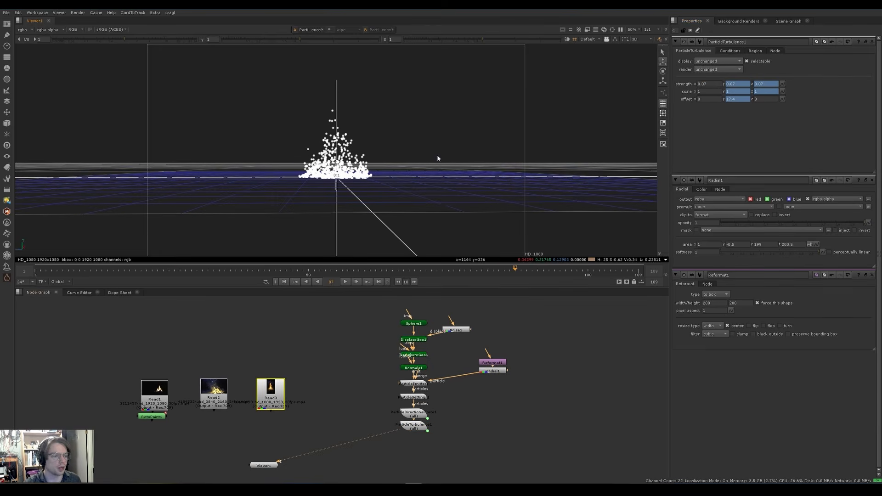
# Add a ParticleCurve node below the ParticleTurbulence node.
pyautogui.click(416, 430)
pyautogui.moveTo(416, 430); pyautogui.dragTo(399, 408, button='middle')
pyautogui.press('Tab')
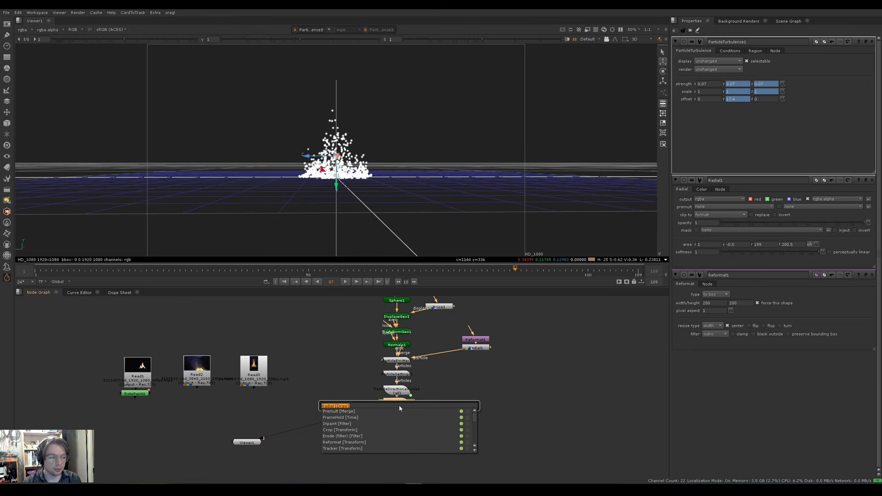
pyautogui.write('par')
pyautogui.press('BackSpace')
pyautogui.press('BackSpace')
pyautogui.press('BackSpace')
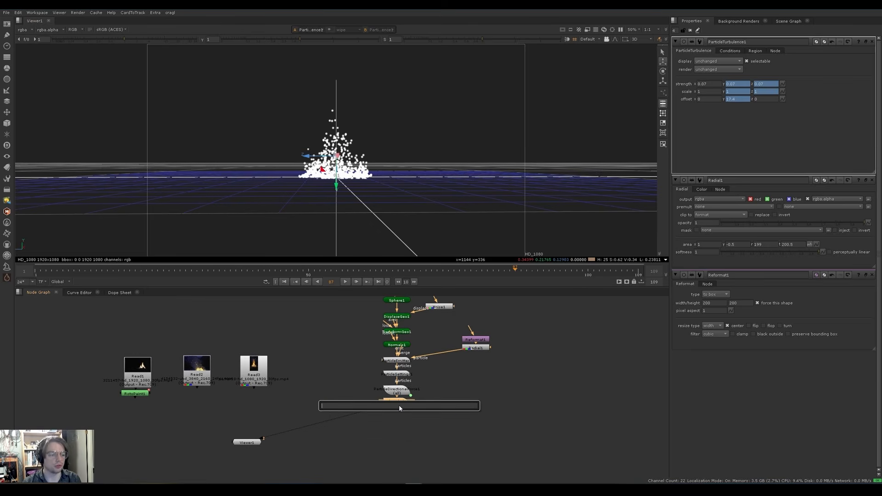
pyautogui.write('parti')
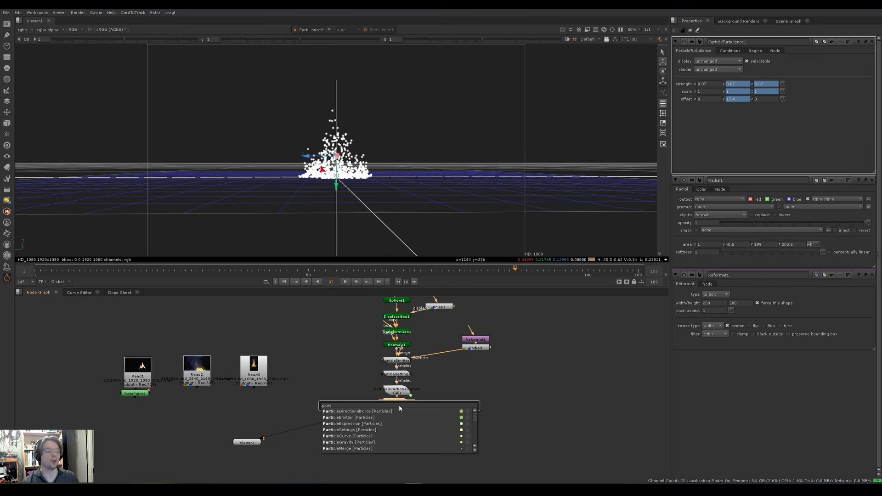
pyautogui.click(379, 436)
pyautogui.moveTo(396, 418); pyautogui.dragTo(397, 425)
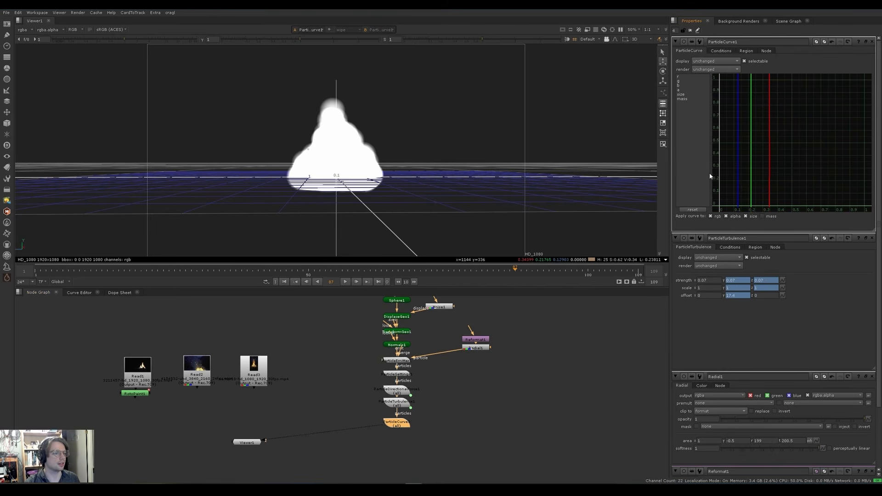
# Pull the start of the particle size curve down to about 0 and play the simulation from several angles.
pyautogui.click(688, 94)
pyautogui.click(727, 89)
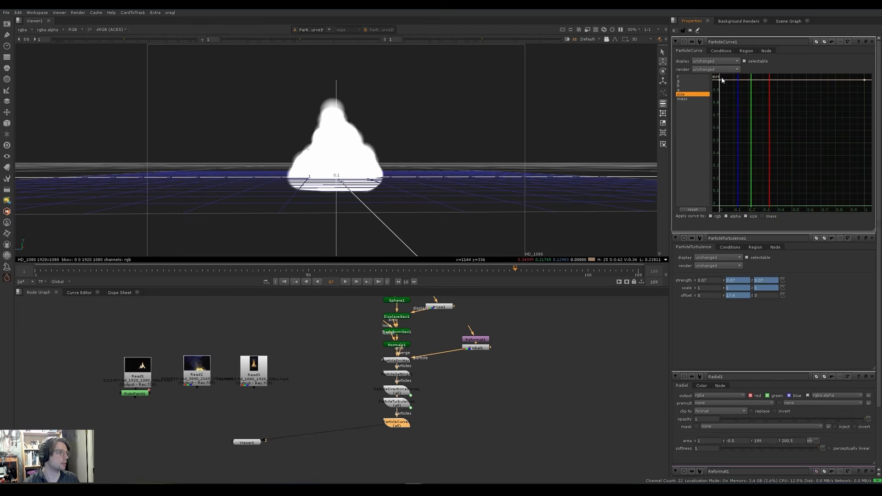
pyautogui.moveTo(720, 80); pyautogui.dragTo(719, 205)
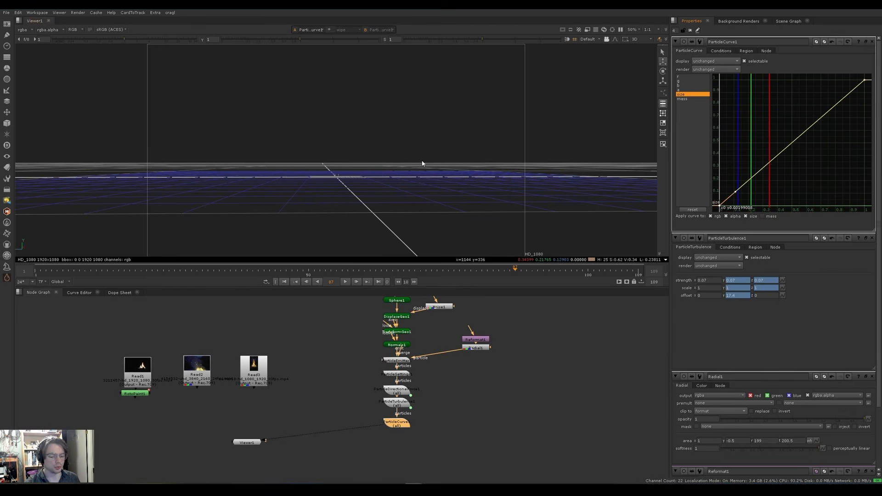
pyautogui.press('l')
pyautogui.keyDown('ctrl'); pyautogui.moveTo(388, 165); pyautogui.dragTo(417, 174); pyautogui.keyUp('ctrl')
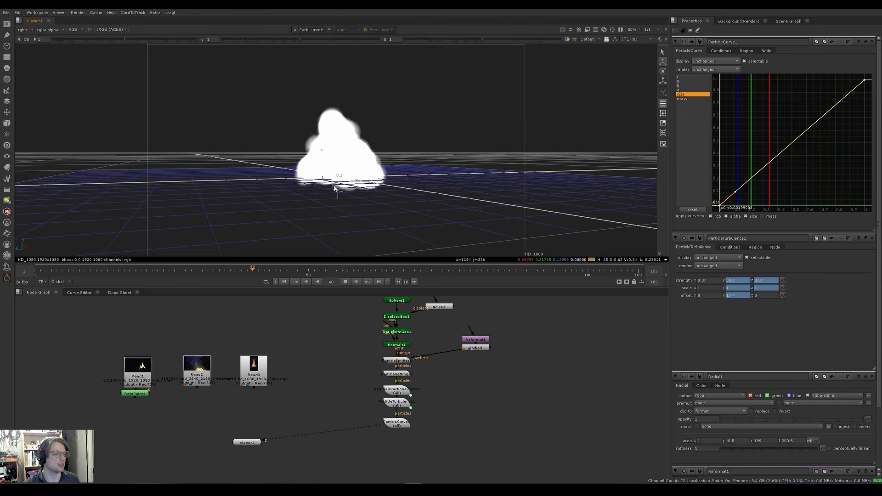
pyautogui.keyDown('ctrl'); pyautogui.moveTo(356, 195); pyautogui.dragTo(397, 165); pyautogui.keyUp('ctrl')
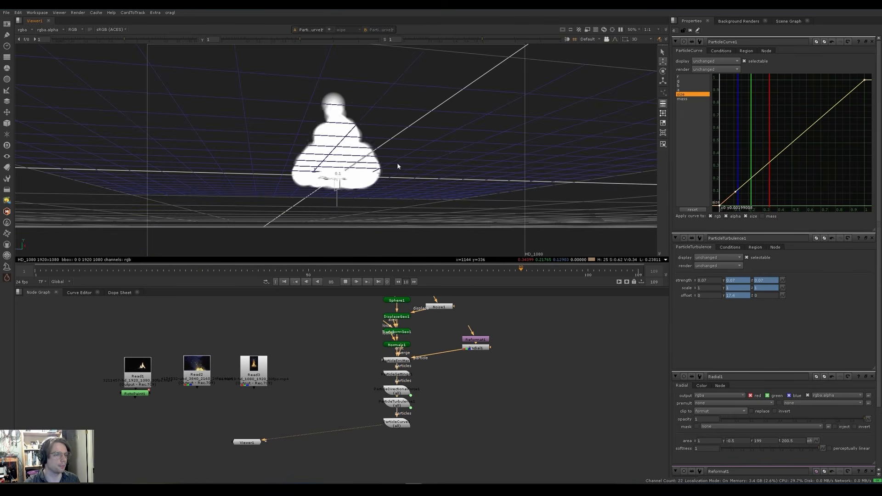
pyautogui.press('k')
# Bend the size curve downward with a middle point at about x 0.56, y 0.24, and raise its start to about 0.1.
pyautogui.moveTo(797, 139); pyautogui.dragTo(823, 180)
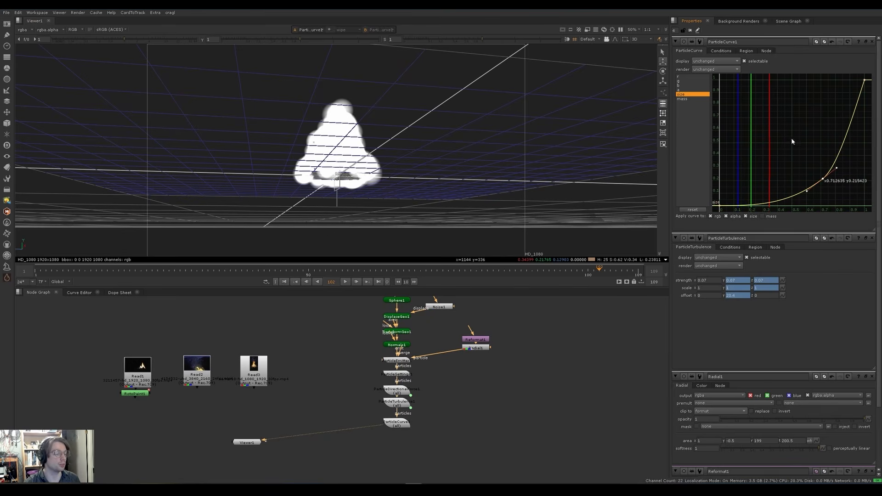
pyautogui.keyDown('ctrl'); pyautogui.moveTo(538, 163); pyautogui.dragTo(651, 193); pyautogui.keyUp('ctrl')
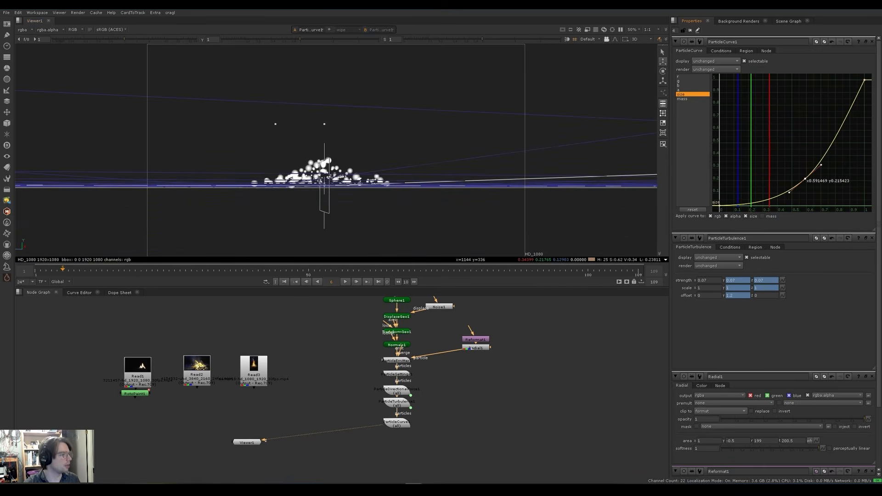
pyautogui.moveTo(807, 179); pyautogui.dragTo(801, 179)
pyautogui.moveTo(719, 206); pyautogui.dragTo(719, 192)
pyautogui.moveTo(801, 179); pyautogui.dragTo(801, 175)
# Play the Read1 campfire footage again and examine the flames around the logs up close.
pyautogui.click(137, 368)
pyautogui.press('1')
pyautogui.press('l')
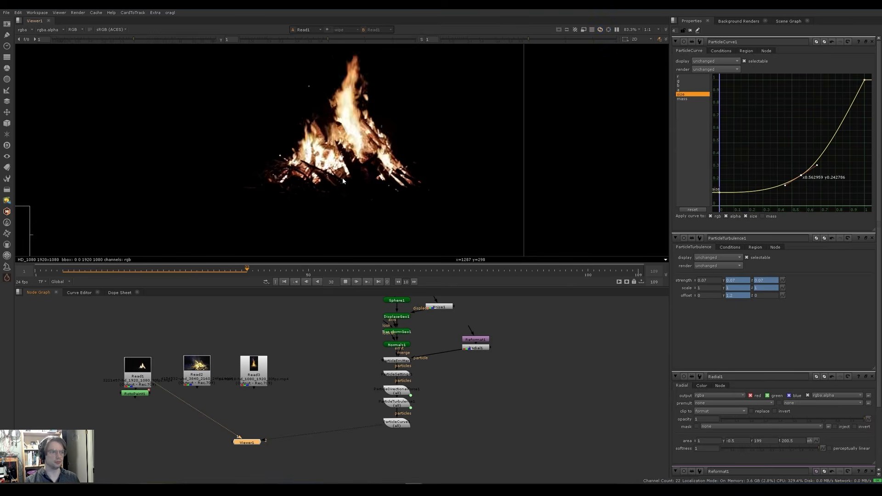
pyautogui.scroll(3, 287, 154)
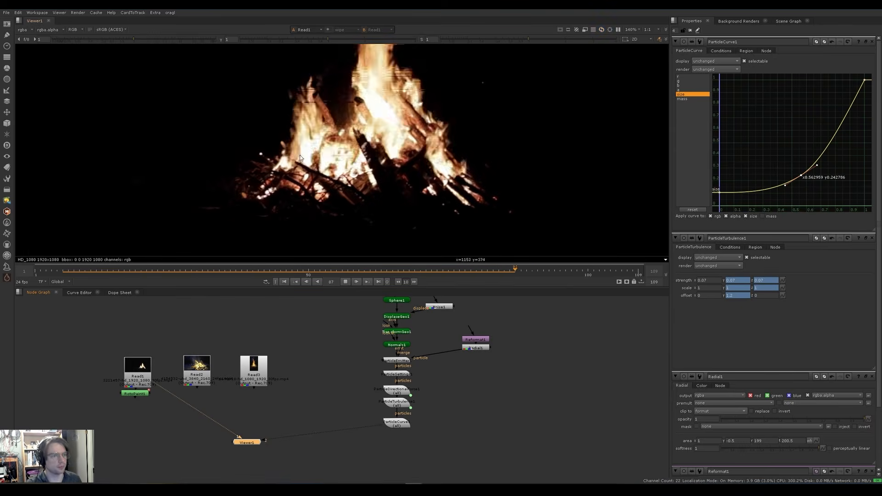
pyautogui.press('k')
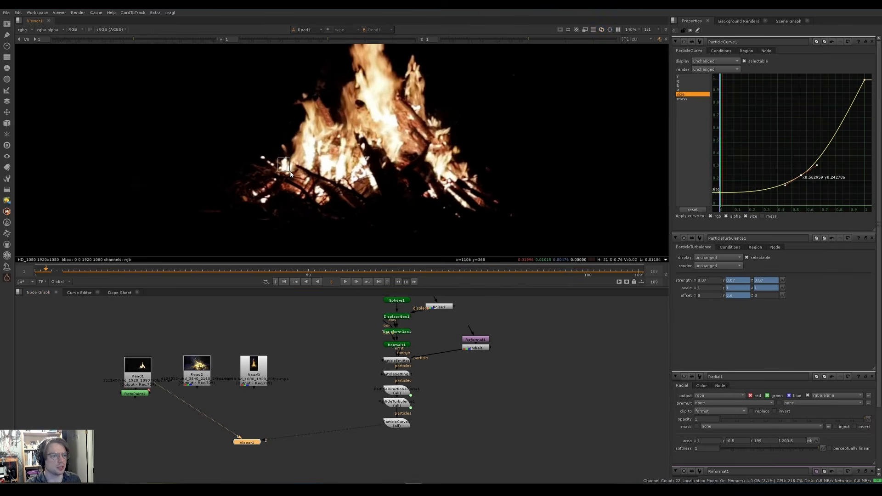
# Replay the Read1 campfire footage, and bring the ParticleCurve1 simulation back into the 3D view.
pyautogui.moveTo(352, 55); pyautogui.dragTo(305, 123, button='middle')
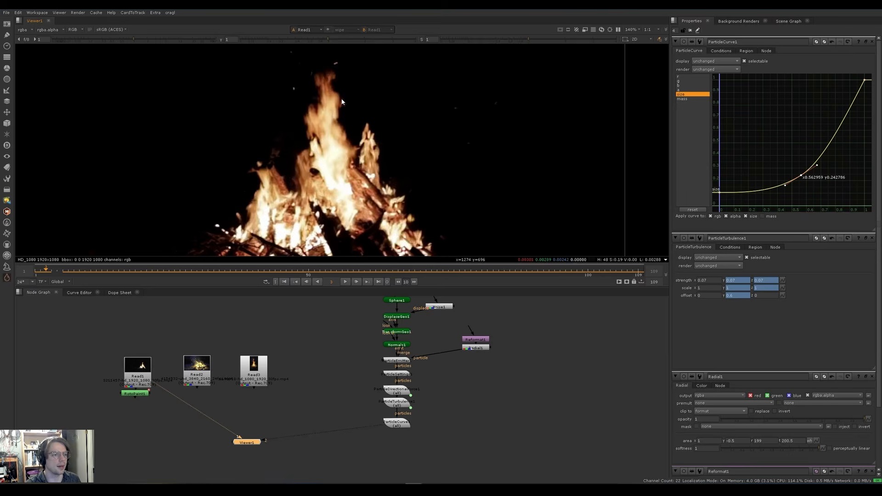
pyautogui.press('l')
pyautogui.press('k')
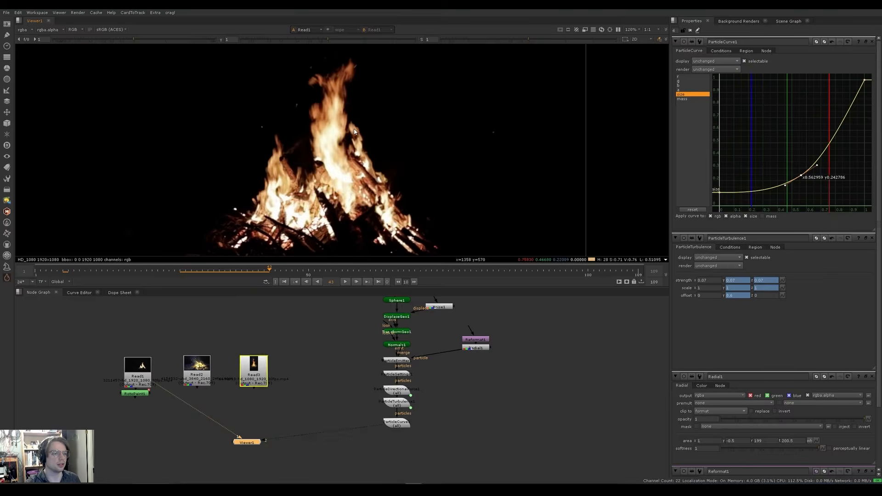
pyautogui.press('Tab')
pyautogui.press('l')
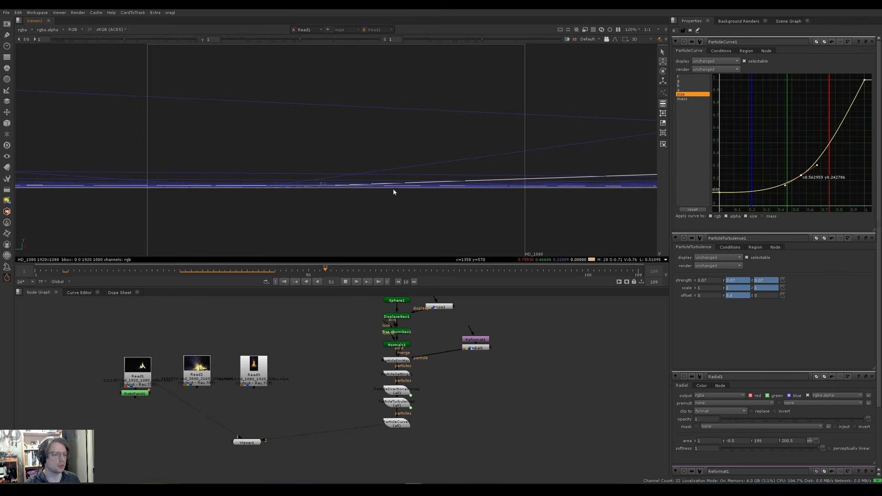
pyautogui.click(401, 423)
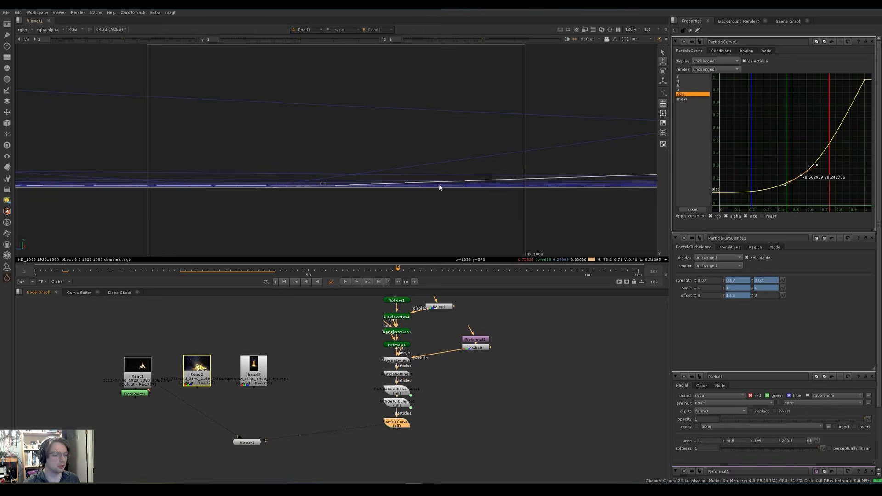
pyautogui.press('1')
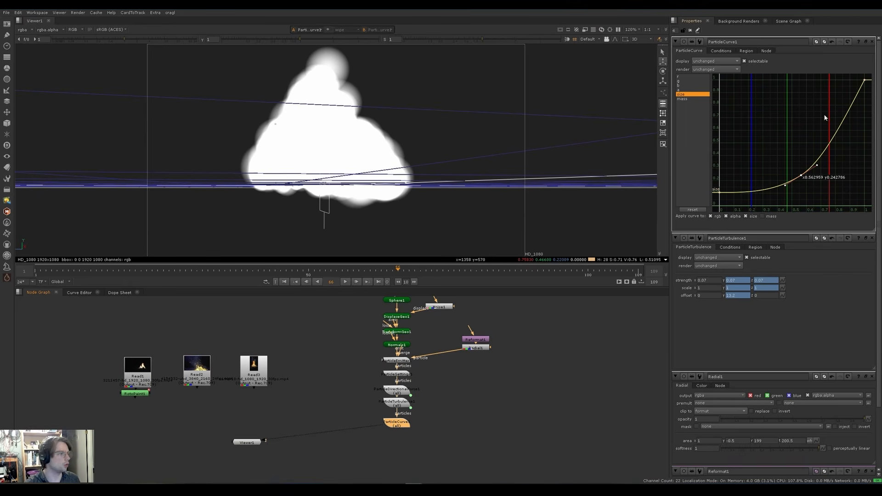
# Lower the end of the particle size curve to about 0.55 and play the simulation from a new angle.
pyautogui.click(865, 80)
pyautogui.moveTo(868, 128); pyautogui.dragTo(868, 134)
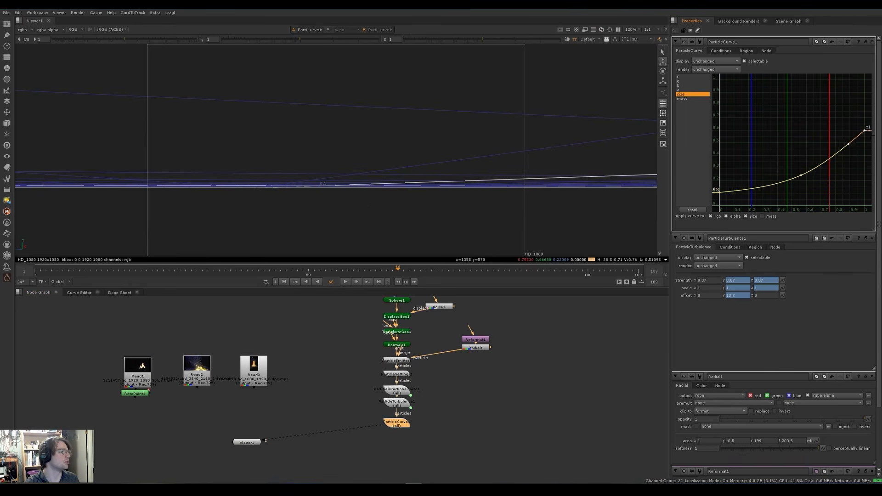
pyautogui.keyDown('ctrl'); pyautogui.moveTo(492, 174); pyautogui.dragTo(418, 164); pyautogui.keyUp('ctrl')
pyautogui.press('l')
pyautogui.scroll(-4, 418, 165)
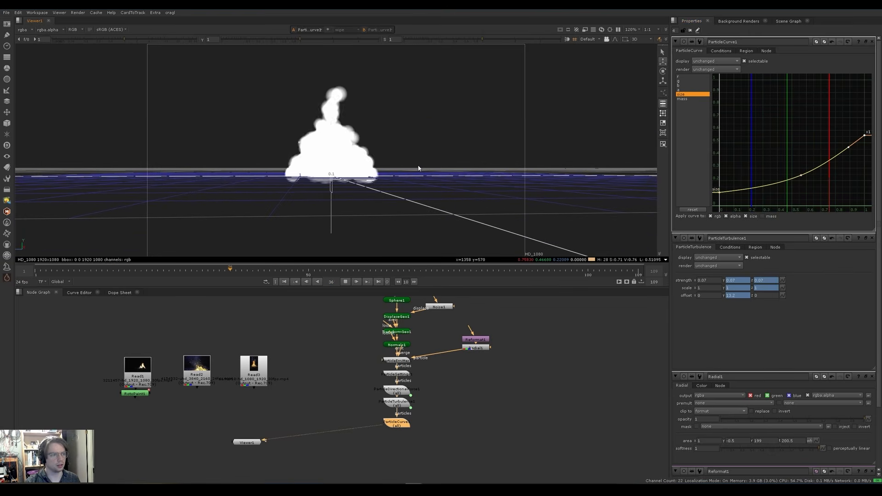
pyautogui.click(418, 169)
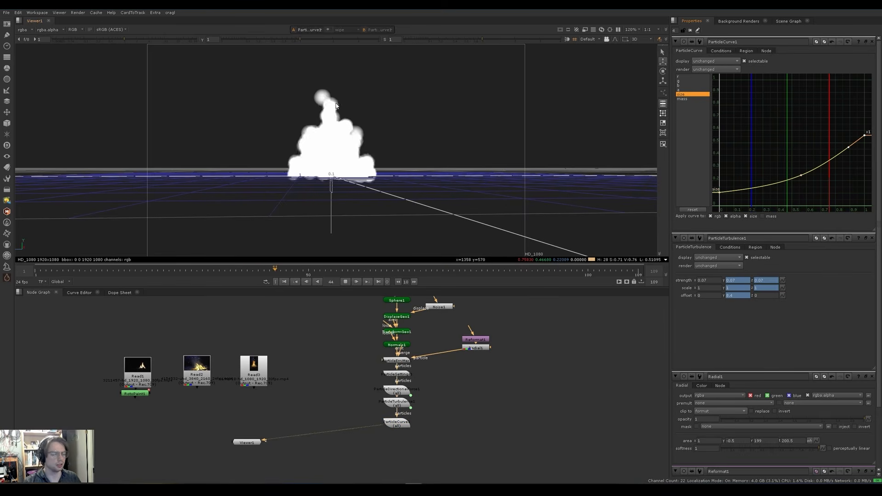
pyautogui.press('k')
# Pull the start of the particle alpha curve down to about 0 and play the simulation.
pyautogui.click(682, 91)
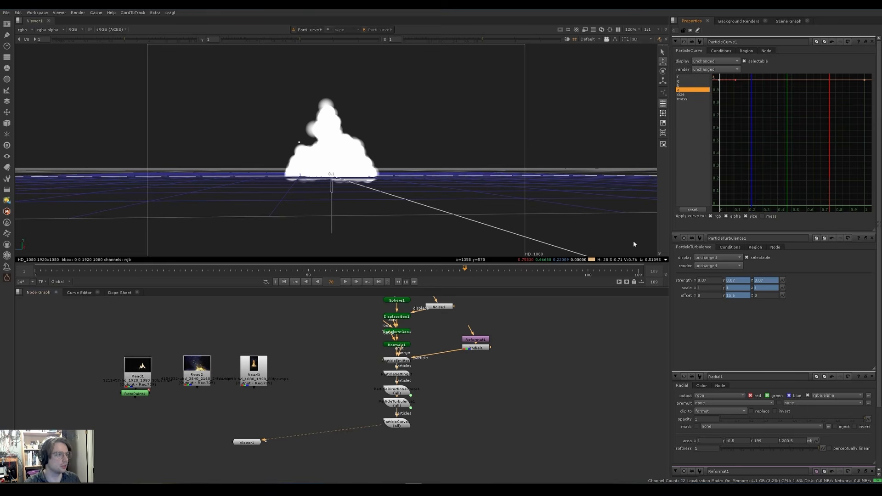
pyautogui.moveTo(734, 79); pyautogui.dragTo(735, 200)
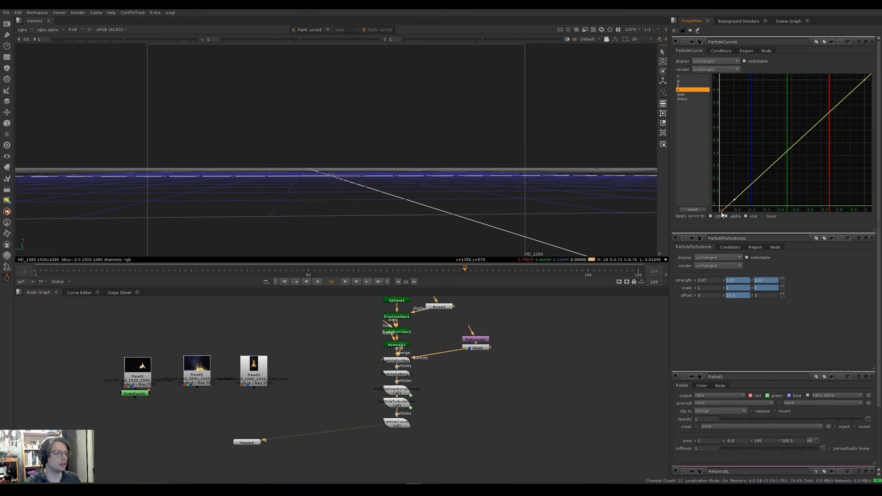
pyautogui.press('l')
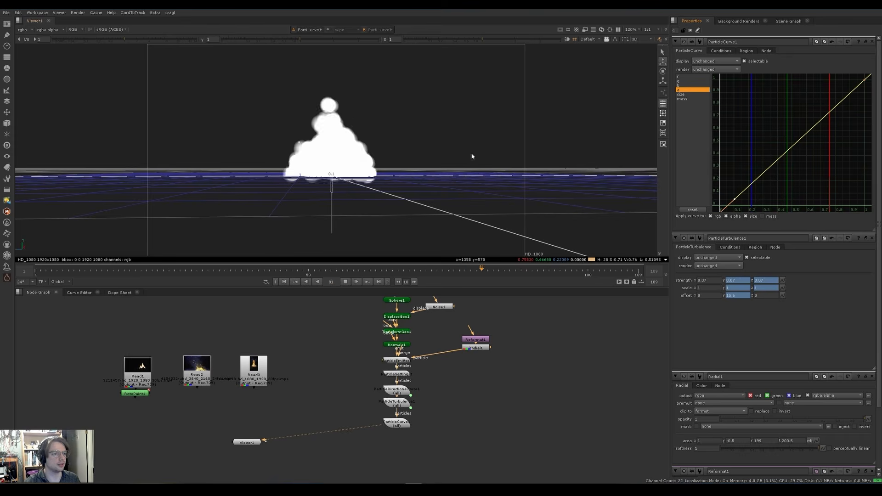
pyautogui.press('k')
# Insert a BlendMat node between Radial1 and the emitter's particle input.
pyautogui.press('Tab')
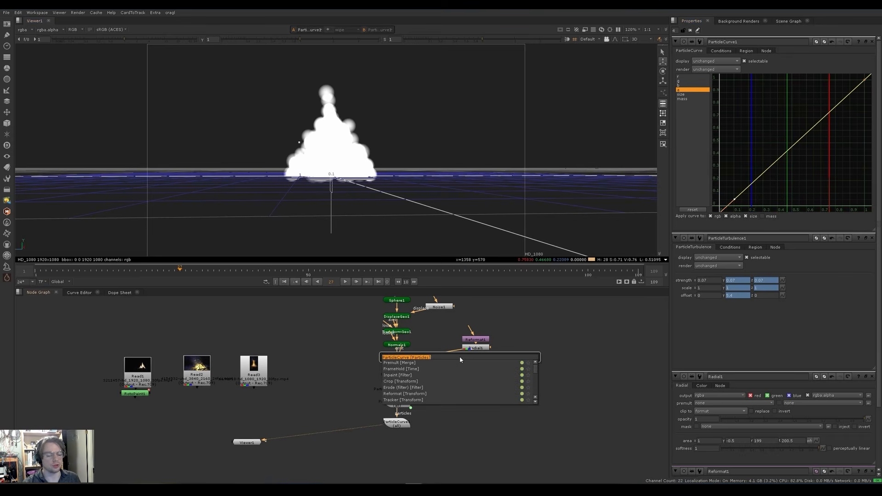
pyautogui.write('blend')
pyautogui.press('Down')
pyautogui.press('Return')
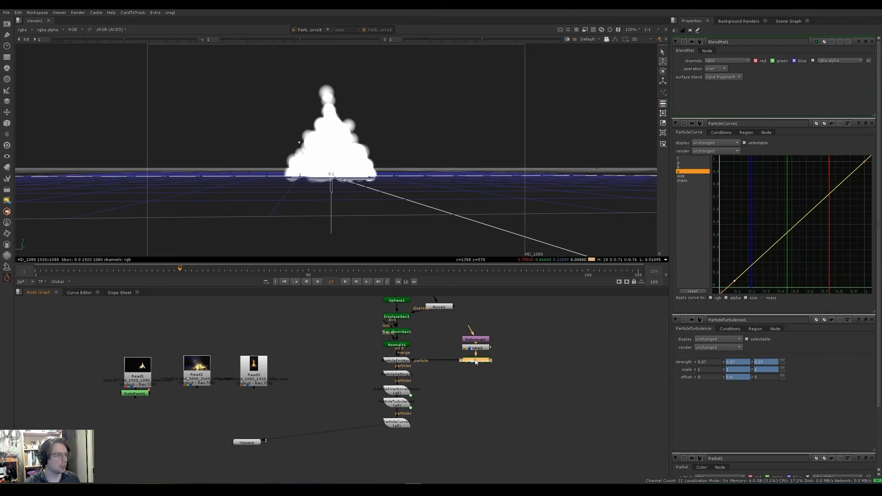
# Set the BlendMat surface blend to modulate and play the simulation.
pyautogui.click(715, 76)
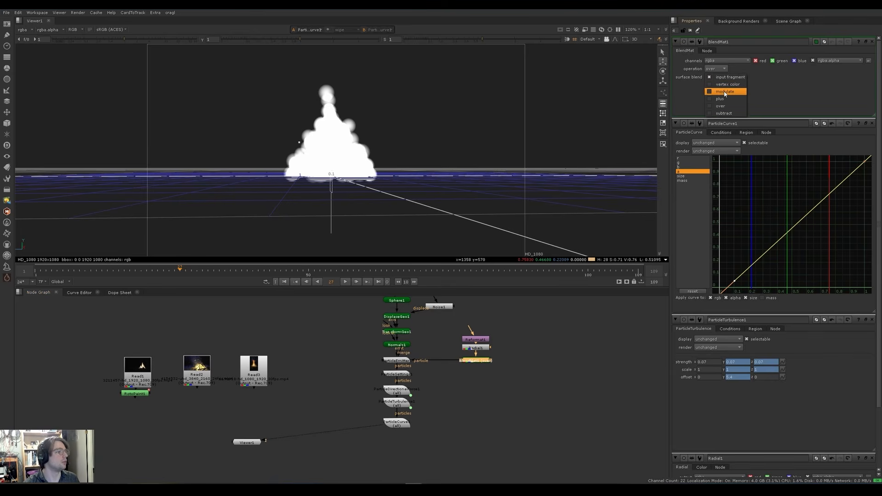
pyautogui.click(725, 94)
pyautogui.press('l')
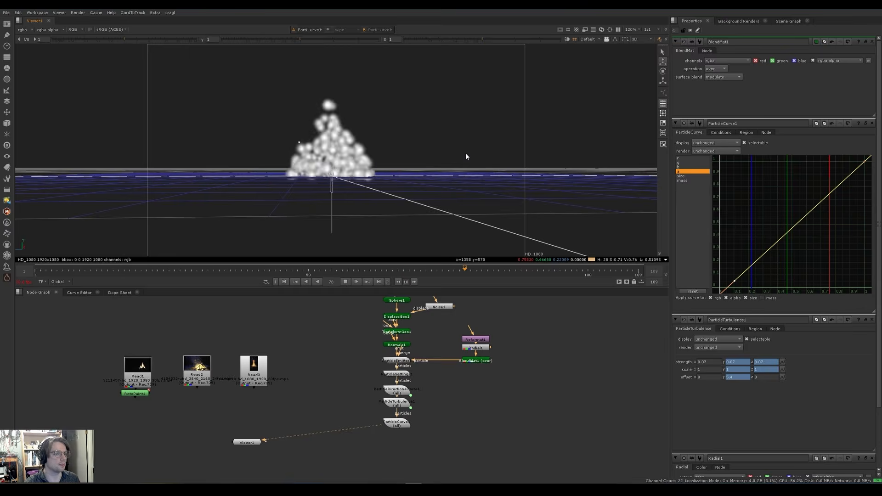
pyautogui.press('k')
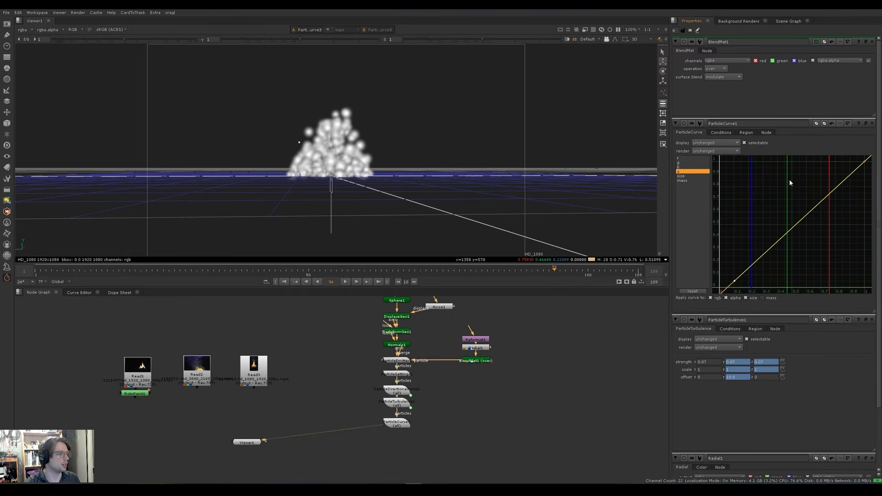
# Shape the alpha curve as an arch from 0 to 0 with a middle point at about x 0.44, y 0.71, and play it.
pyautogui.moveTo(868, 163); pyautogui.dragTo(865, 287)
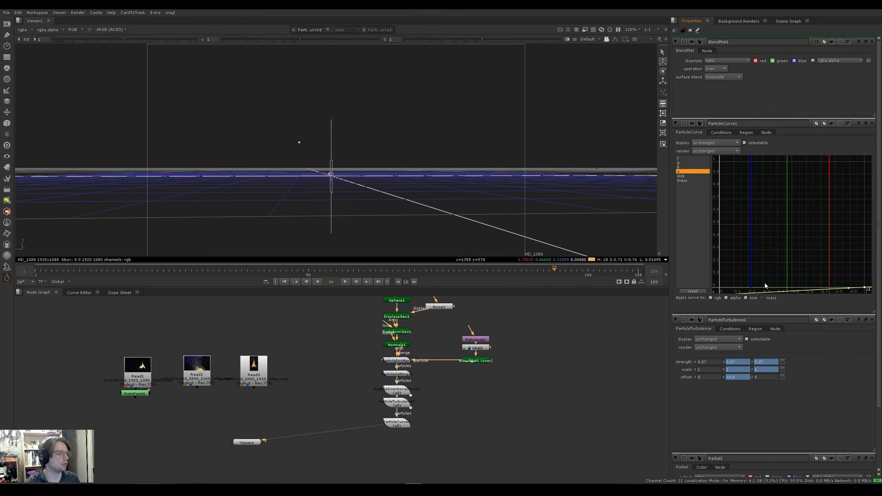
pyautogui.moveTo(773, 237); pyautogui.dragTo(767, 214, button='middle')
pyautogui.moveTo(725, 255); pyautogui.dragTo(725, 251)
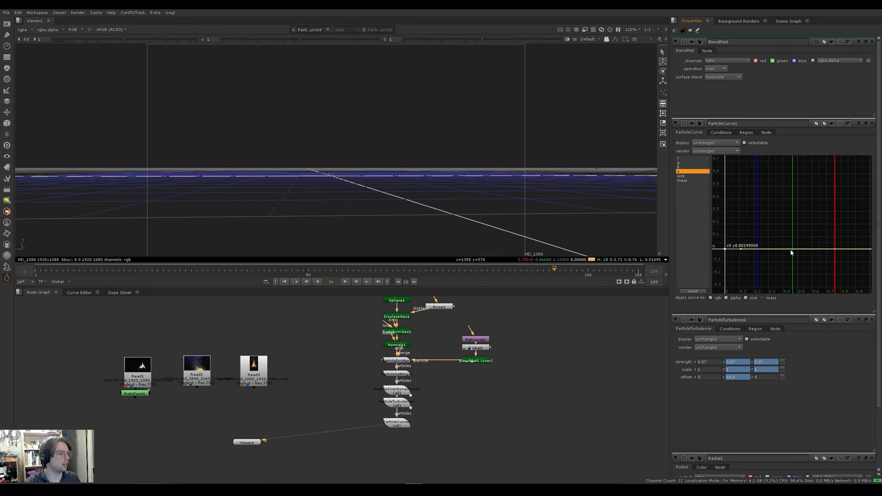
pyautogui.moveTo(791, 252); pyautogui.dragTo(782, 259, button='middle')
pyautogui.moveTo(779, 261); pyautogui.dragTo(776, 170)
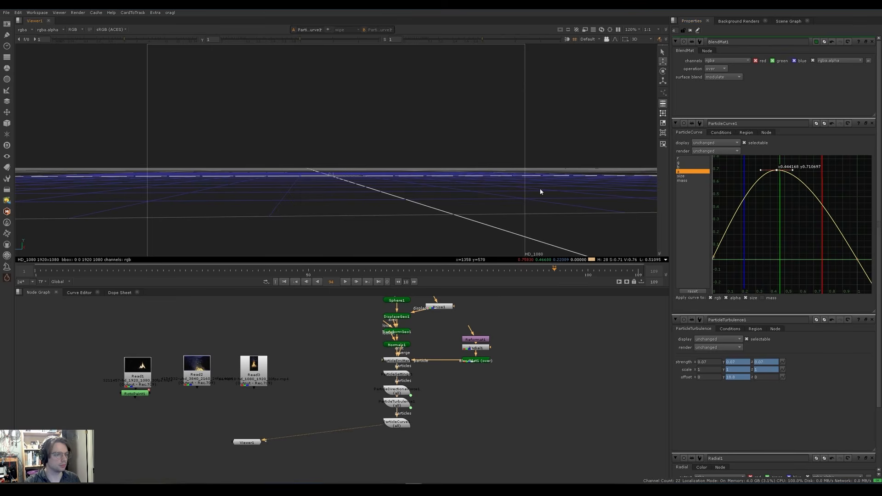
pyautogui.press('l')
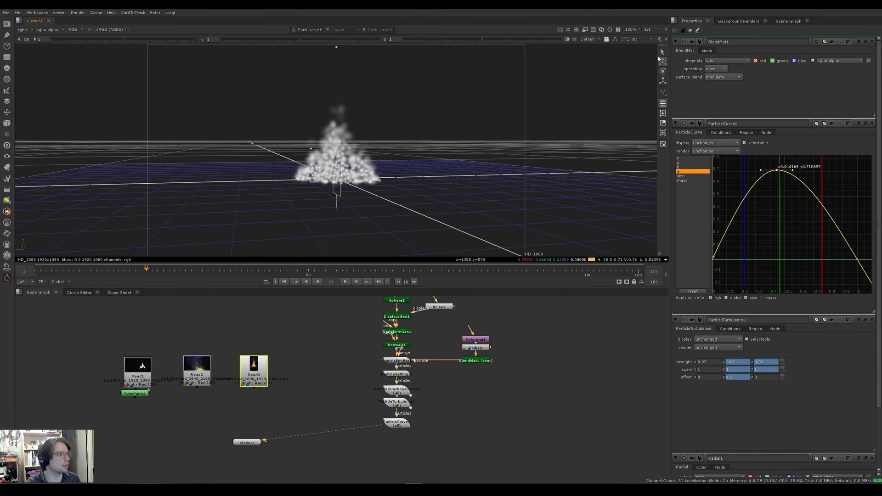
# Set the BlendMat operation to plus and orbit around the particles.
pyautogui.click(715, 69)
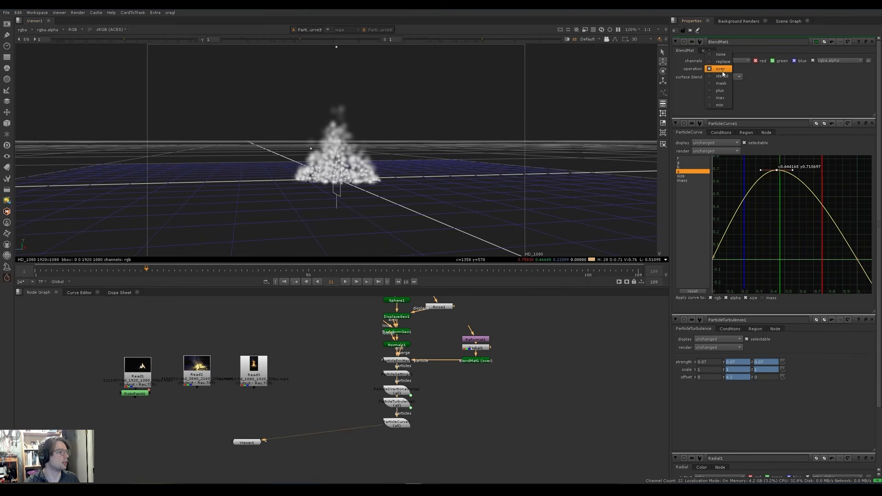
pyautogui.click(720, 91)
pyautogui.keyDown('ctrl'); pyautogui.moveTo(430, 138); pyautogui.dragTo(412, 136); pyautogui.keyUp('ctrl')
# View the Read1 campfire footage and sample the bright areas in the middle of the flames.
pyautogui.click(254, 370)
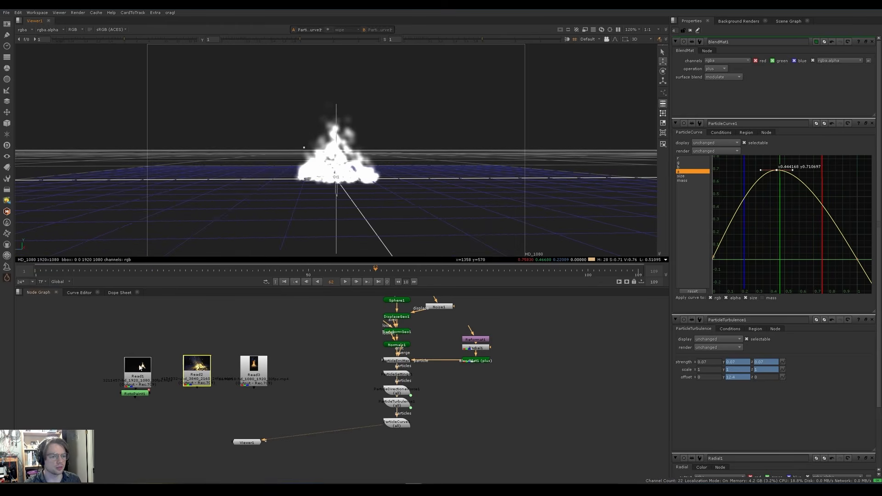
pyautogui.click(140, 366)
pyautogui.press('1')
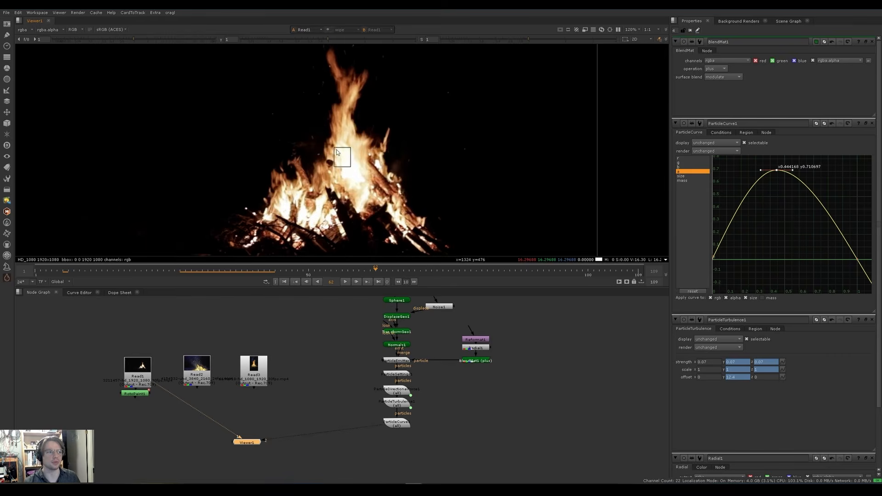
pyautogui.press('Tab')
pyautogui.press('l')
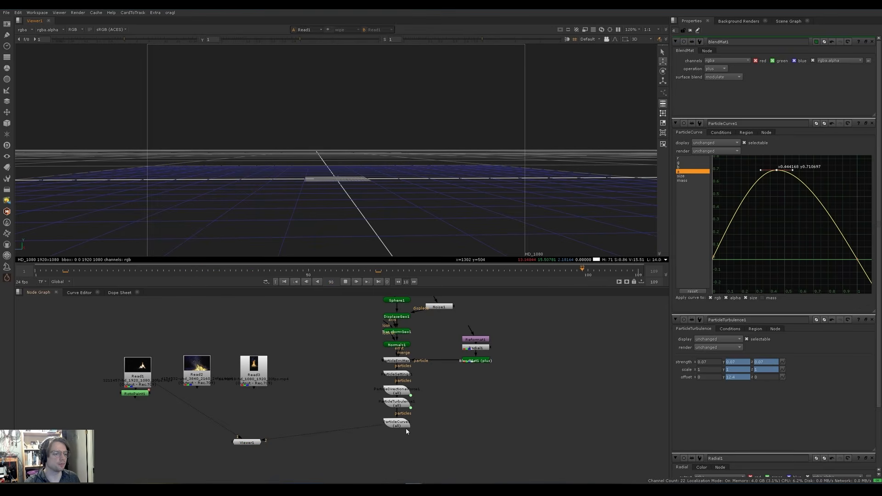
# Play the ParticleCurve1 simulation and examine the additive particles from several angles.
pyautogui.click(474, 362)
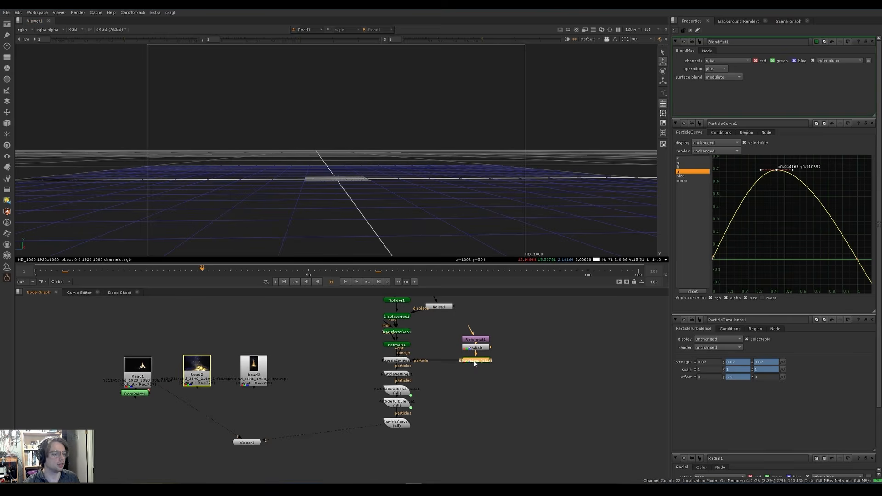
pyautogui.click(394, 419)
pyautogui.press('1')
pyautogui.press('l')
pyautogui.keyDown('ctrl'); pyautogui.moveTo(342, 170); pyautogui.dragTo(356, 152); pyautogui.keyUp('ctrl')
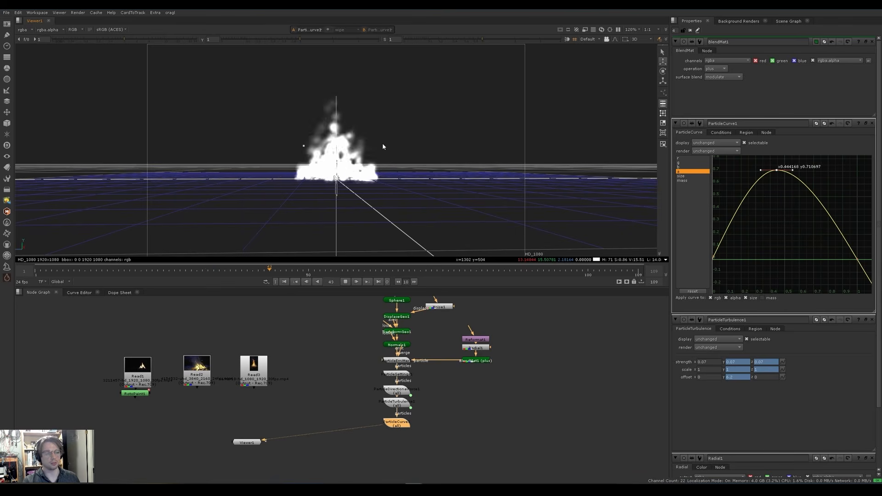
pyautogui.scroll(-2, 380, 143)
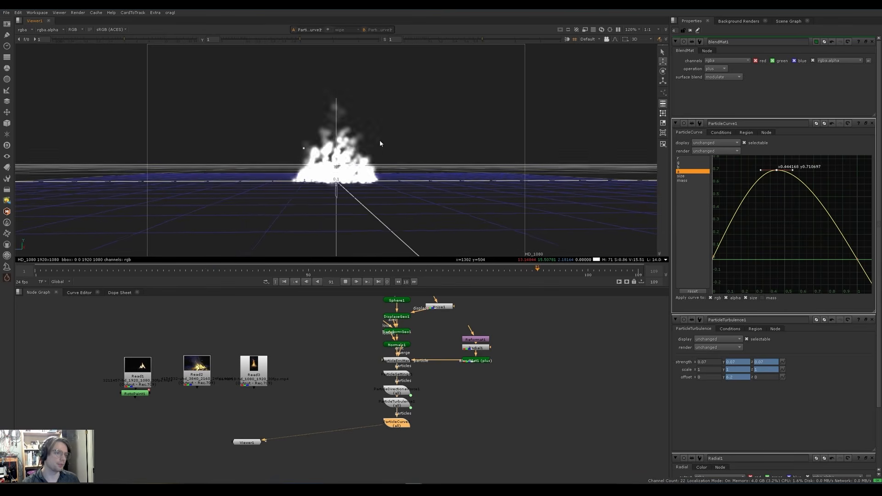
pyautogui.keyDown('ctrl'); pyautogui.moveTo(376, 146); pyautogui.dragTo(378, 153); pyautogui.keyUp('ctrl')
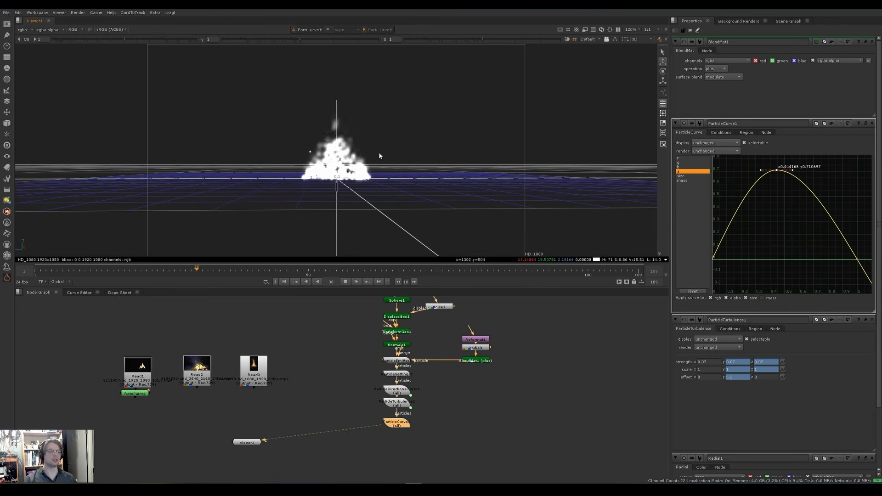
# Play the Read1 campfire footage once more to compare its shape with the particle fire.
pyautogui.click(151, 369)
pyautogui.press('1')
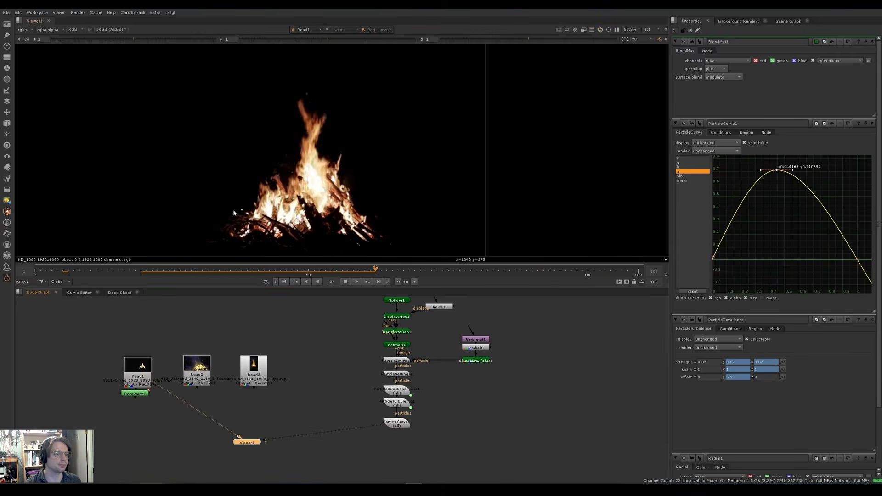
pyautogui.press('2')
pyautogui.click(275, 273)
# Move the RotoPaint node aside, add a Blur node under Read1 with size 25.5, and play the blurred footage.
pyautogui.moveTo(146, 393); pyautogui.dragTo(136, 412)
pyautogui.click(132, 407)
pyautogui.press('b')
pyautogui.press('1')
pyautogui.moveTo(740, 72); pyautogui.dragTo(788, 71)
pyautogui.scroll(-2, 356, 130)
pyautogui.press('l')
pyautogui.moveTo(793, 67); pyautogui.dragTo(790, 69)
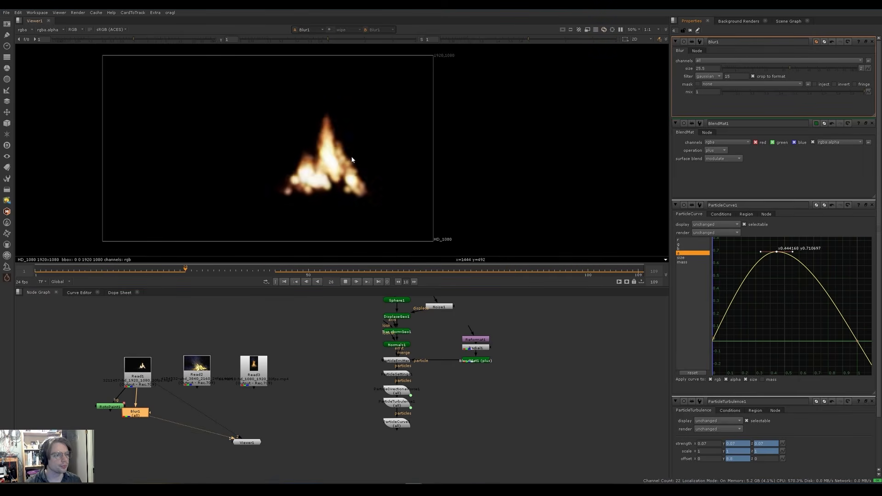
# Connect ParticleCurve1 to the second viewer input and flip between the blurred footage and the particle simulation.
pyautogui.click(393, 427)
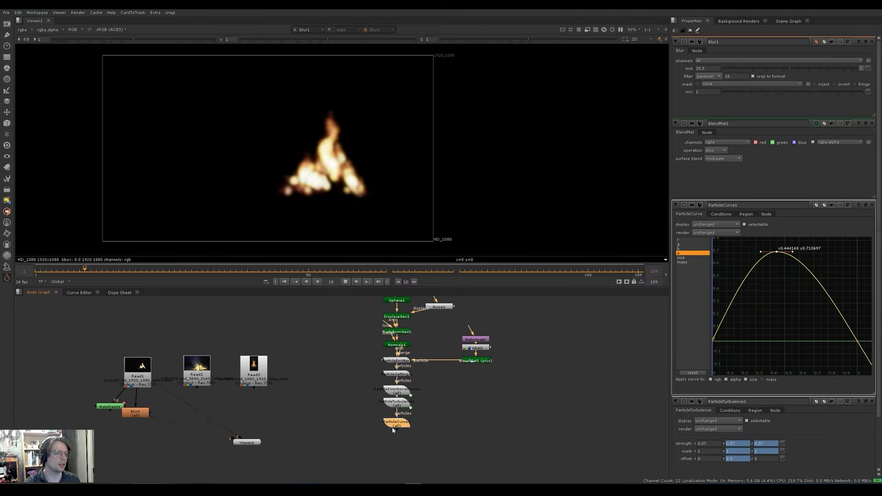
pyautogui.press('2')
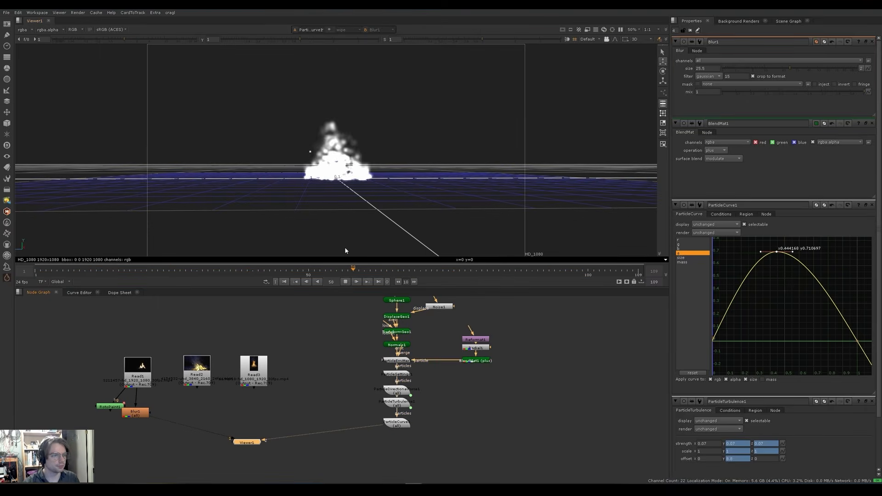
pyautogui.press('1')
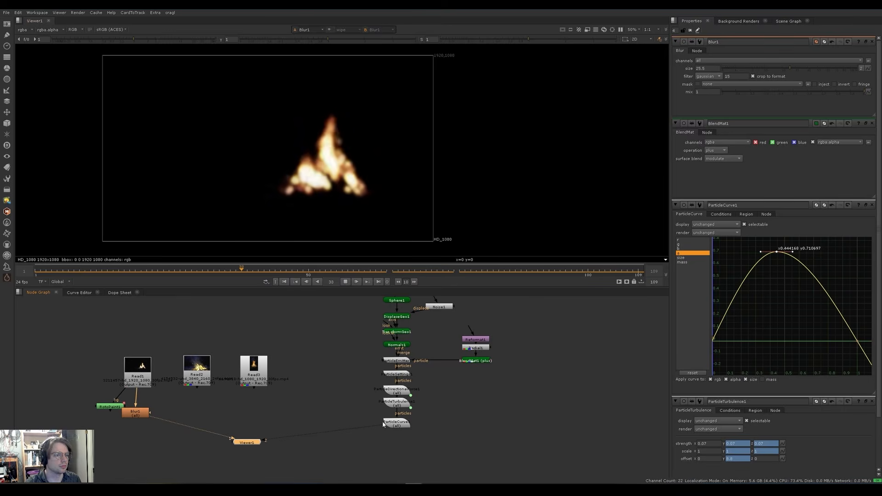
pyautogui.press('2')
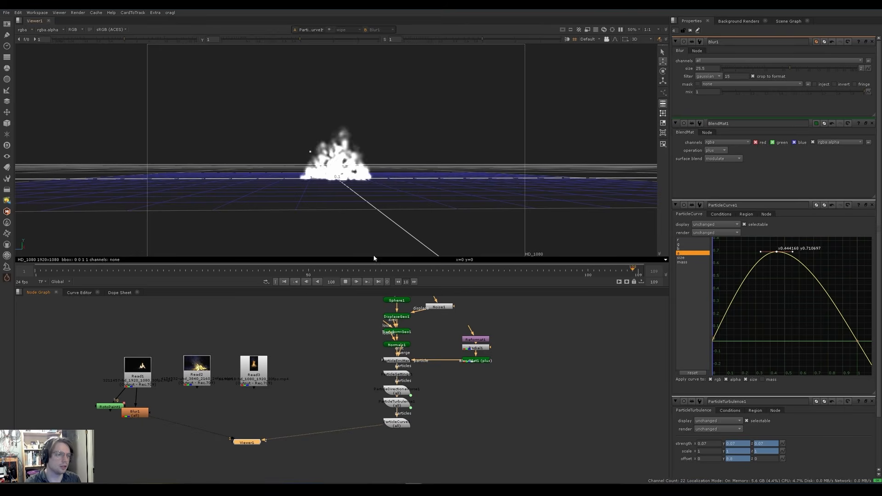
# Raise the middle and end points of ParticleCurve1's size curve so particles grow larger over life, and check the playback.
pyautogui.click(371, 237)
pyautogui.press('k')
pyautogui.click(688, 258)
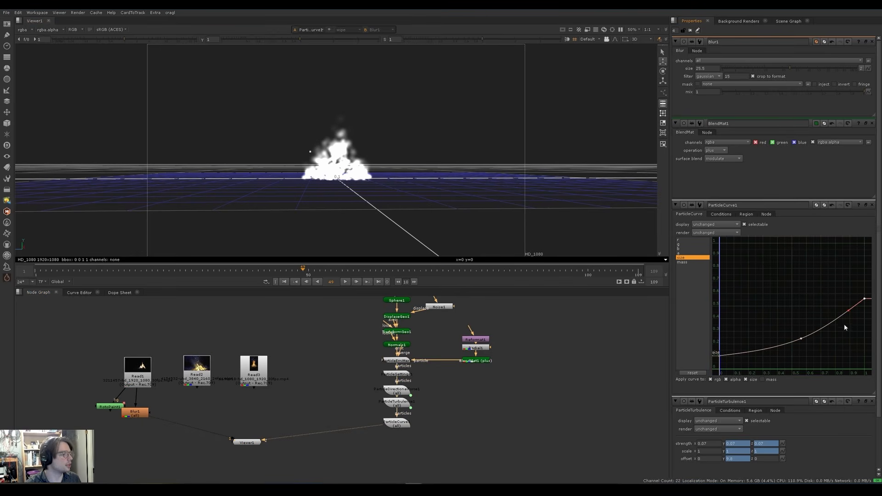
pyautogui.moveTo(865, 300); pyautogui.dragTo(866, 294)
pyautogui.moveTo(805, 343); pyautogui.dragTo(805, 332)
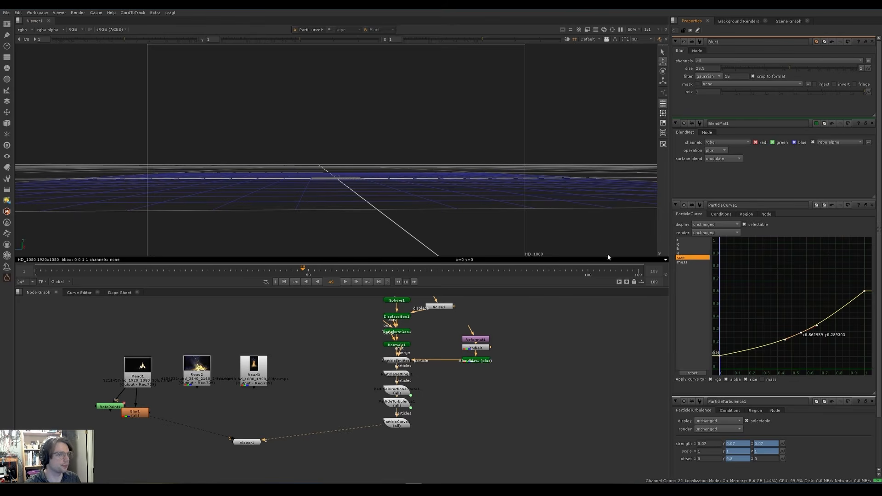
pyautogui.keyDown('ctrl'); pyautogui.moveTo(461, 186); pyautogui.dragTo(456, 188); pyautogui.keyUp('ctrl')
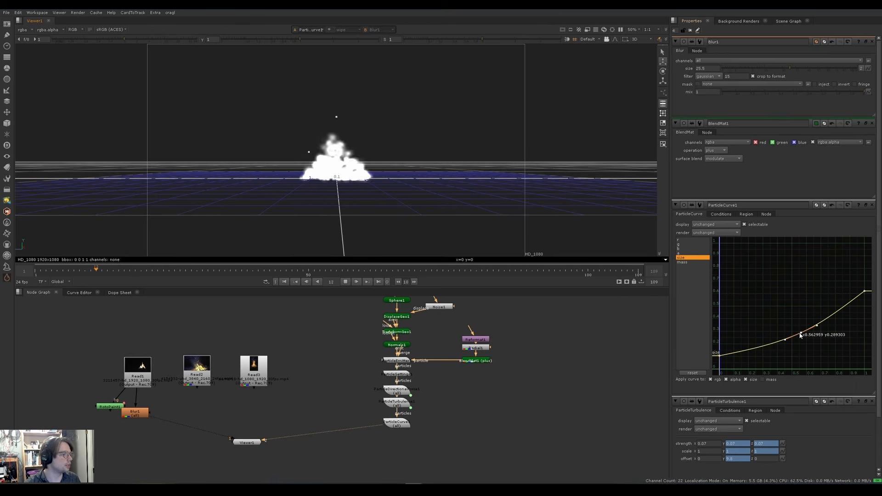
pyautogui.moveTo(800, 333); pyautogui.dragTo(801, 328)
pyautogui.moveTo(864, 291); pyautogui.dragTo(864, 285)
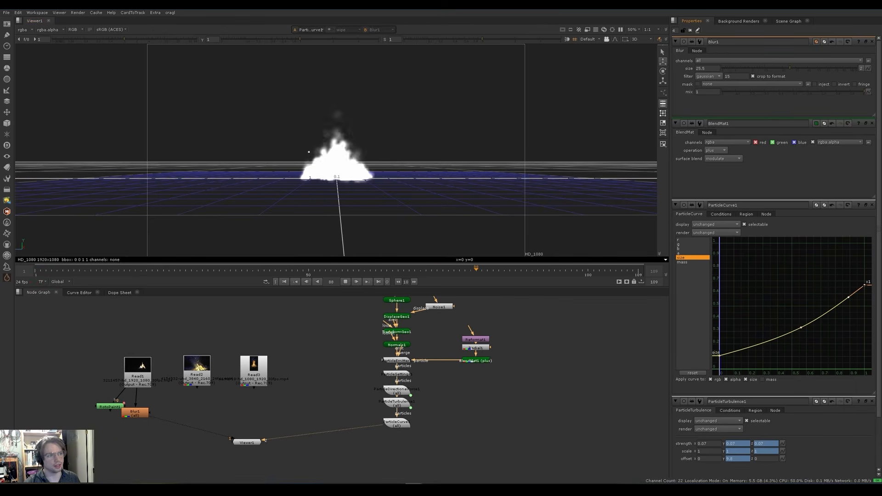
pyautogui.keyDown('ctrl'); pyautogui.moveTo(491, 219); pyautogui.dragTo(471, 211); pyautogui.keyUp('ctrl')
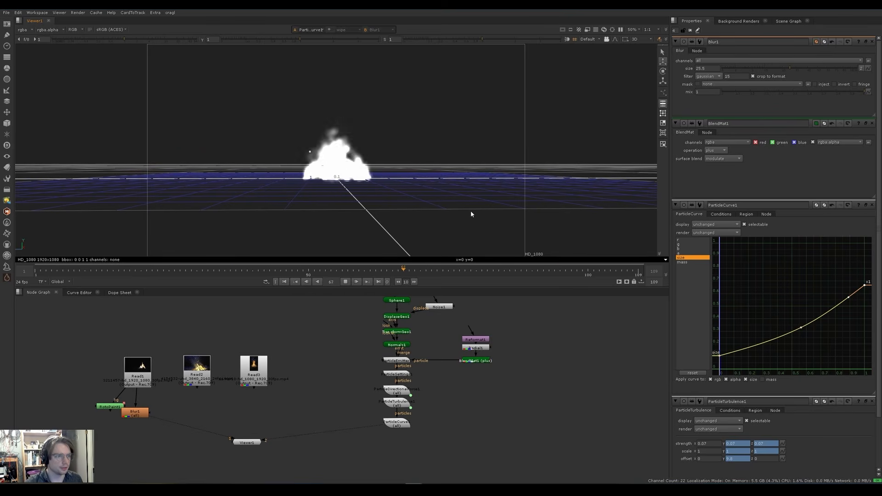
pyautogui.keyDown('ctrl'); pyautogui.moveTo(429, 192); pyautogui.dragTo(420, 173); pyautogui.keyUp('ctrl')
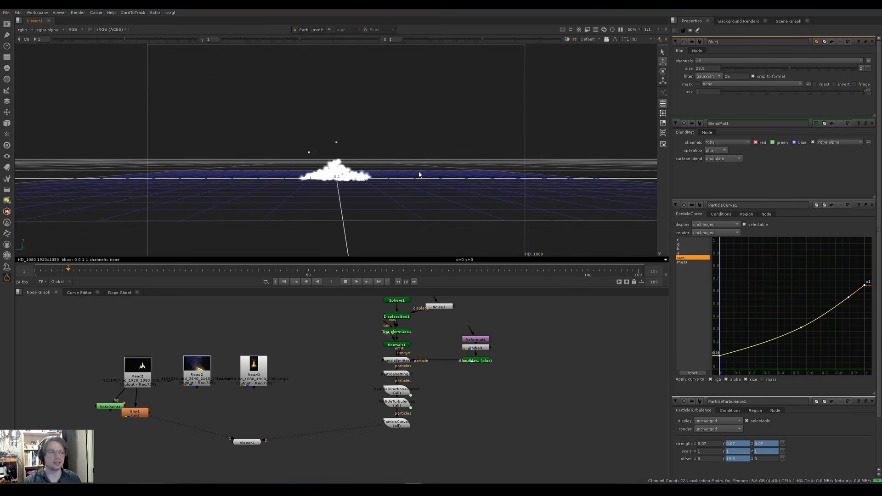
# View the Read1 campfire and paint white RotoPaint1 strokes along its separate flame tongues at frame 34.
pyautogui.click(145, 388)
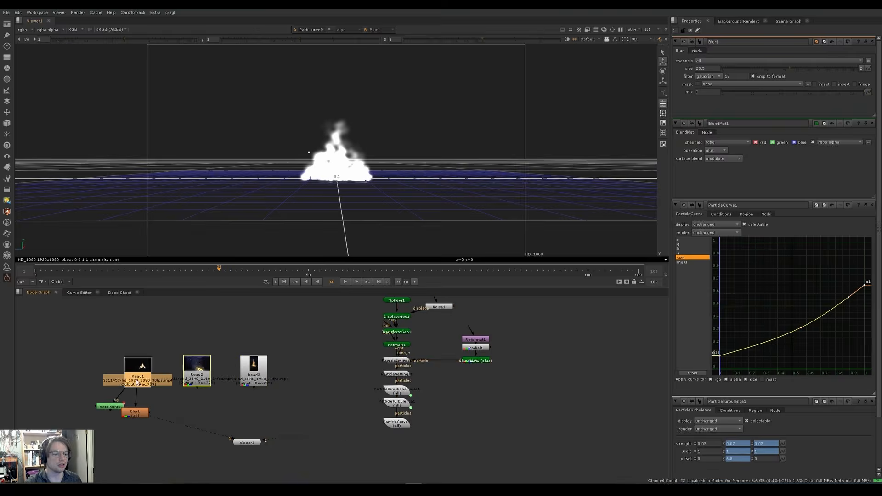
pyautogui.press('1')
pyautogui.doubleClick(145, 389)
pyautogui.click(246, 442)
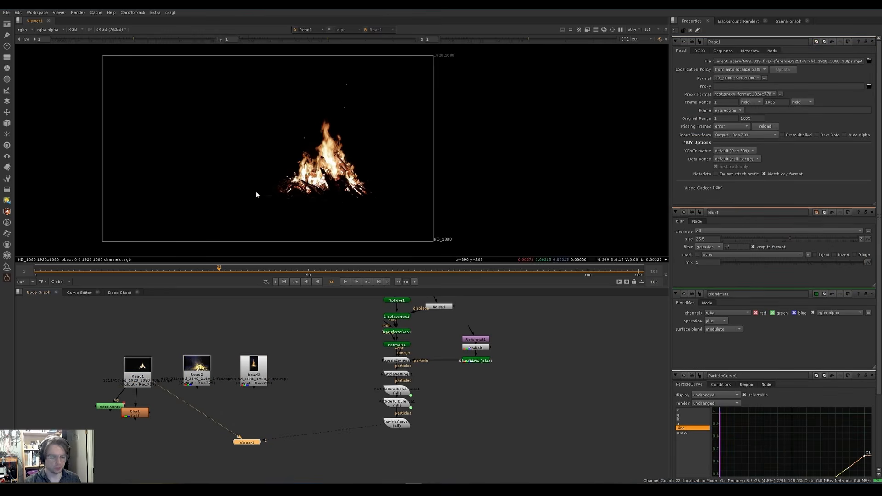
pyautogui.doubleClick(109, 407)
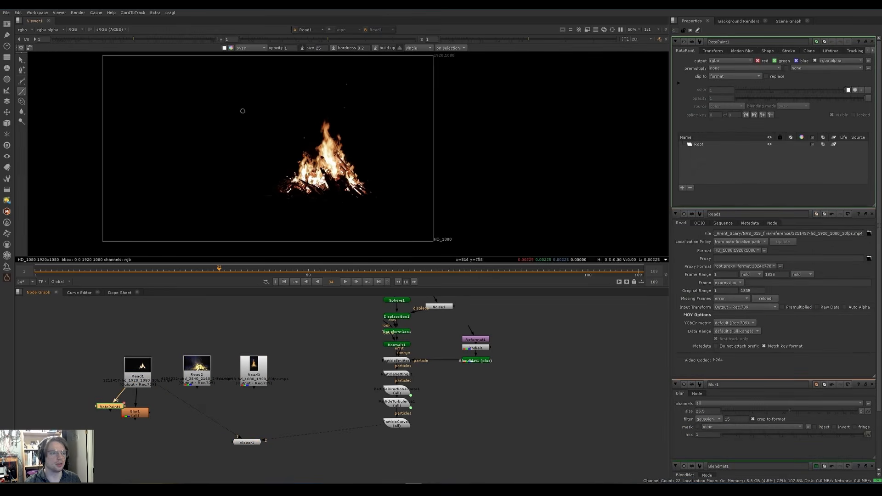
pyautogui.moveTo(330, 130); pyautogui.dragTo(326, 126)
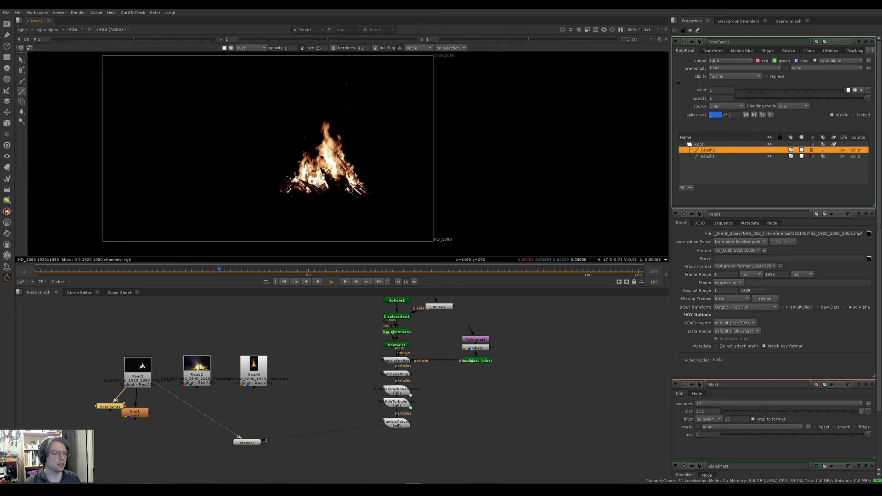
pyautogui.press('1')
pyautogui.moveTo(295, 181); pyautogui.dragTo(295, 180)
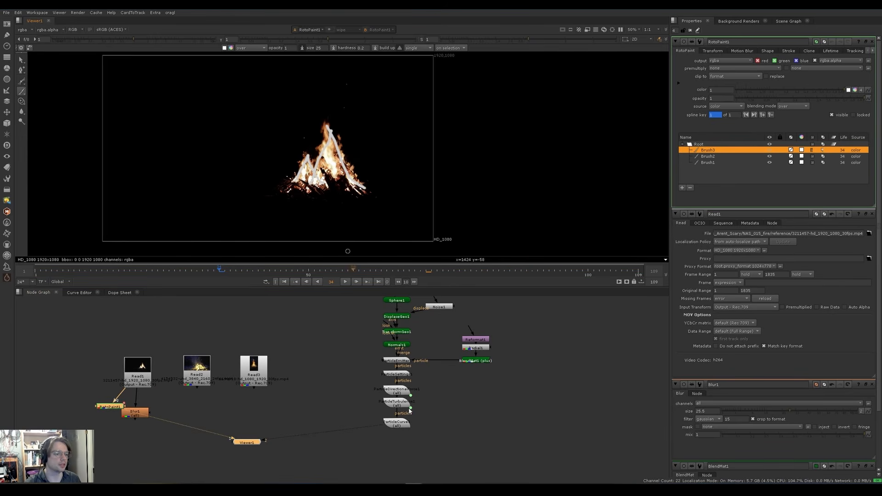
# Return to the particle view and insert a copy of ParticleDirectionalForce1 between it and ParticleTurbulence1.
pyautogui.press('2')
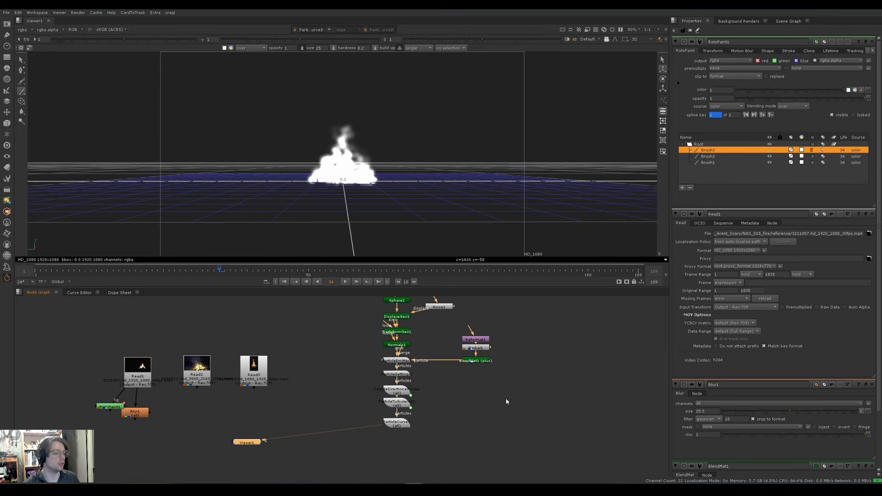
pyautogui.moveTo(506, 402); pyautogui.dragTo(505, 391, button='middle')
pyautogui.moveTo(447, 442); pyautogui.dragTo(395, 425)
pyautogui.click(395, 381)
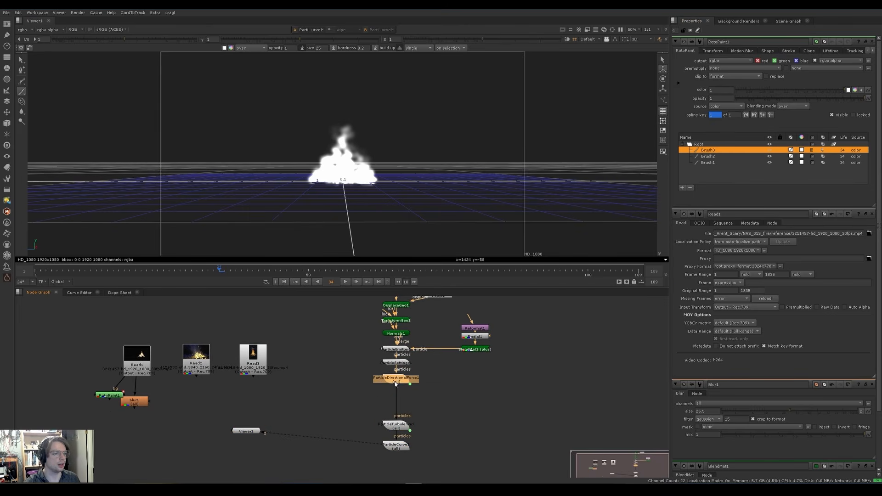
pyautogui.doubleClick(395, 382)
pyautogui.keyDown('ctrl'); pyautogui.moveTo(400, 180); pyautogui.dragTo(395, 199); pyautogui.keyUp('ctrl')
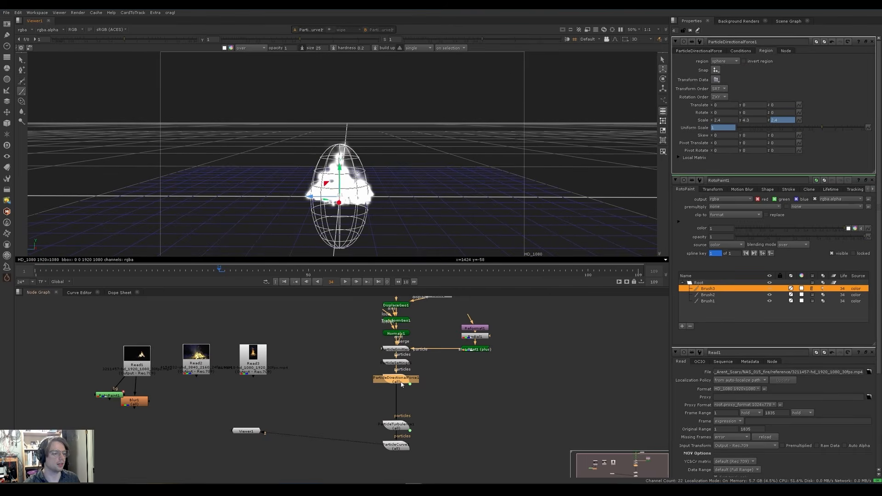
pyautogui.hotkey('ctrl', 'v')
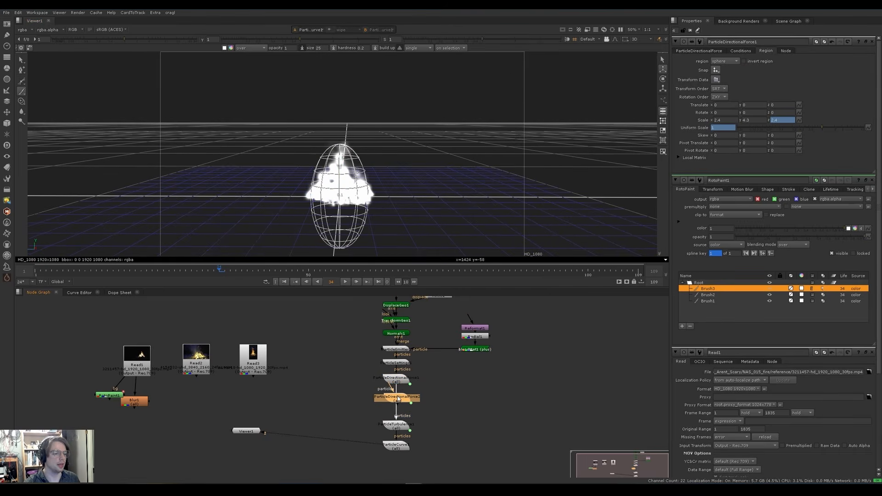
pyautogui.doubleClick(398, 399)
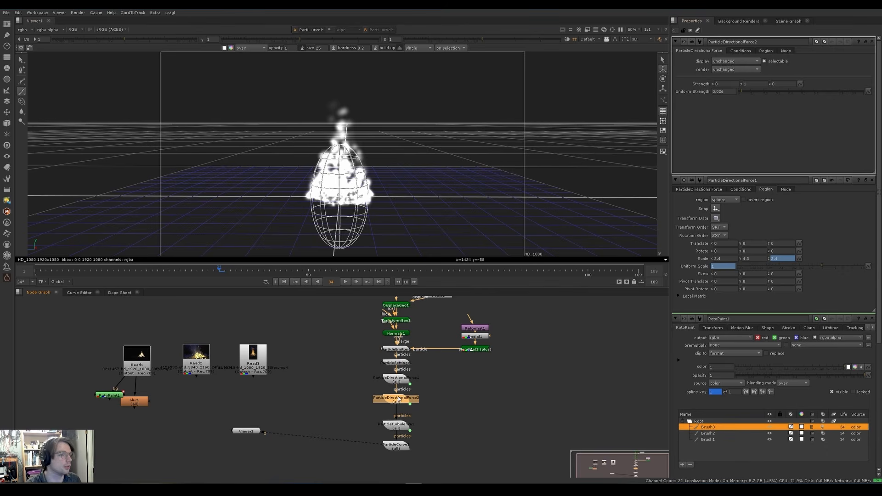
# Scale ParticleDirectionalForce2's sphere region to 0.9, 2.3, 0.9 and move it to about 0.68 in Z.
pyautogui.click(765, 51)
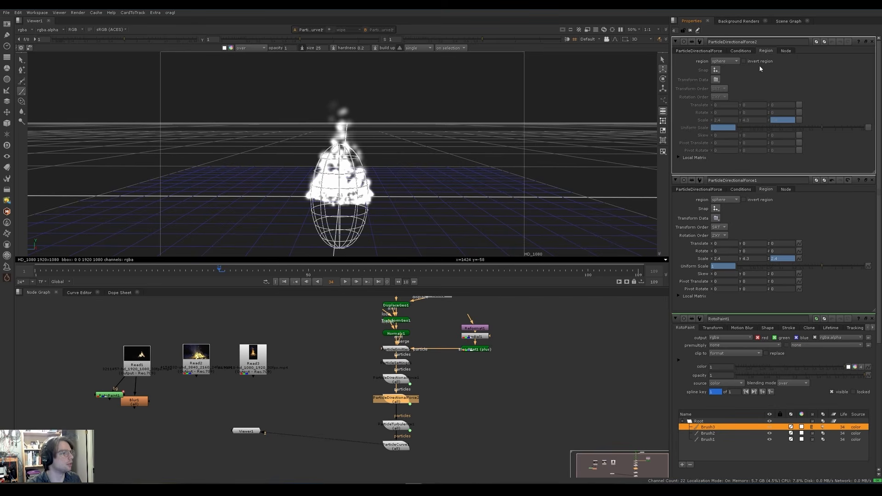
pyautogui.click(728, 61)
pyautogui.click(724, 56)
pyautogui.click(725, 62)
pyautogui.click(727, 69)
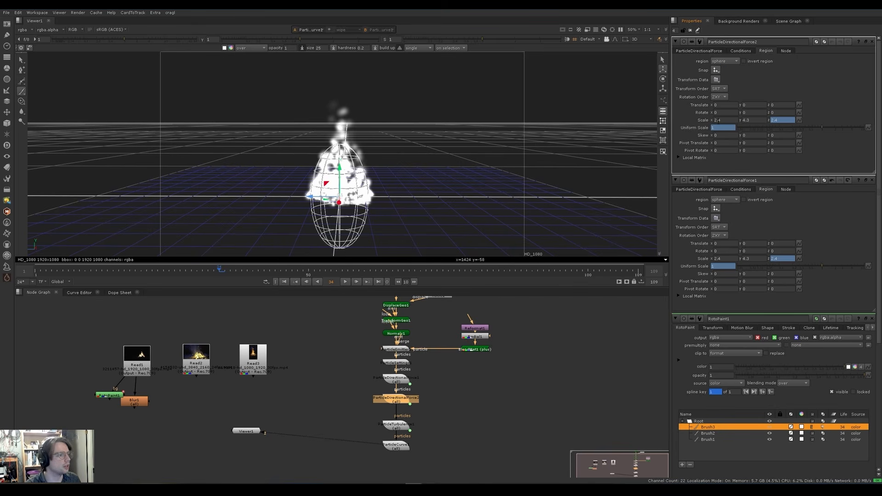
pyautogui.scroll(-5, 720, 120)
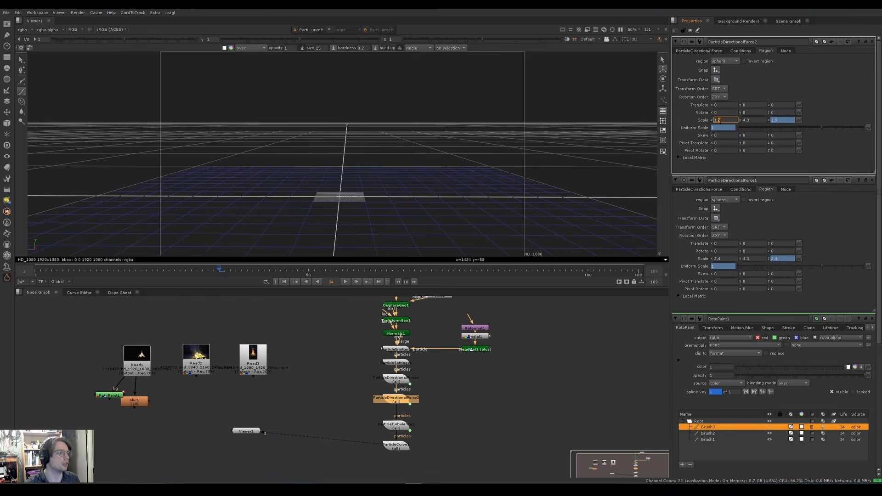
pyautogui.scroll(-2, 728, 121)
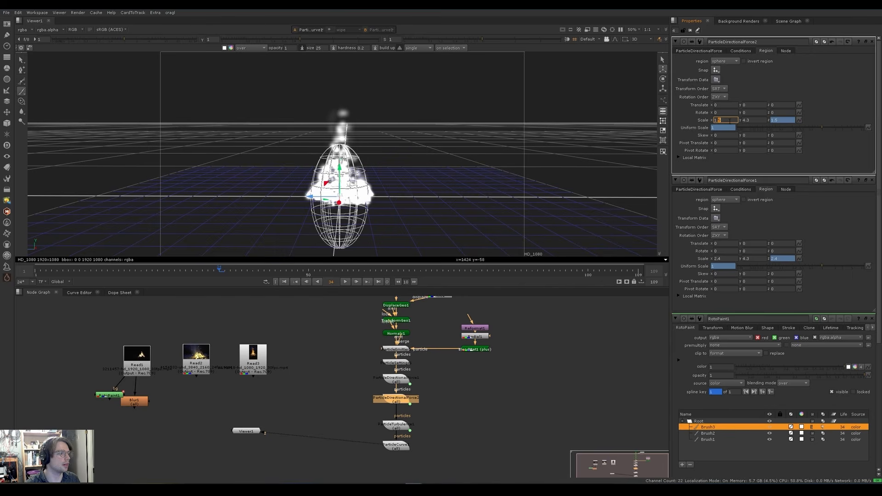
pyautogui.scroll(-5, 729, 120)
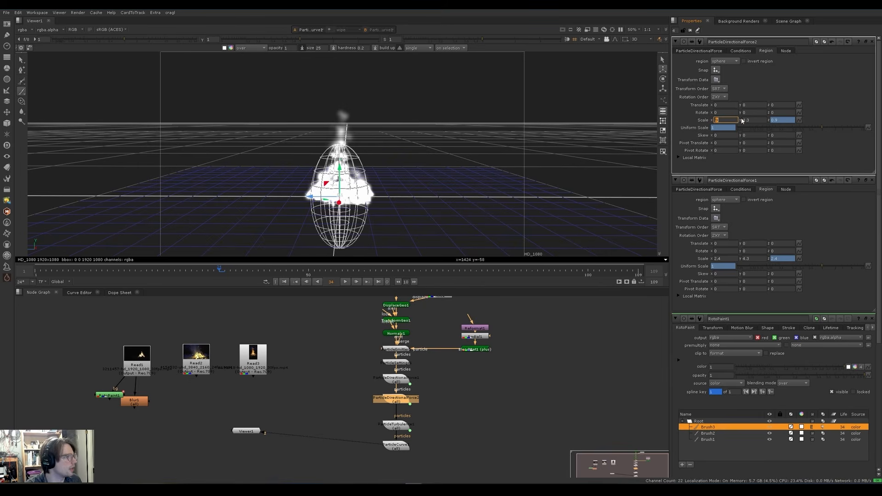
pyautogui.press('Down')
pyautogui.press('Down')
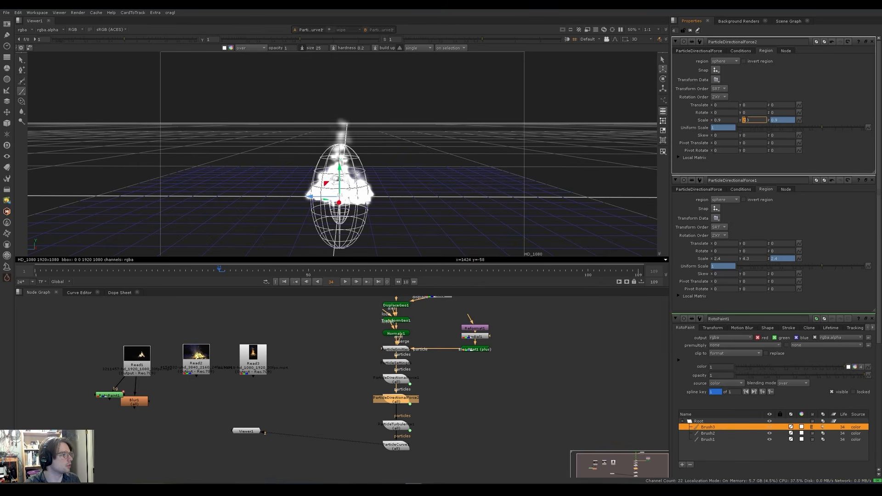
pyautogui.moveTo(430, 176)
pyautogui.keyDown('ctrl'); pyautogui.mouseDown()
pyautogui.moveTo(384, 164)
pyautogui.moveTo(422, 196)
pyautogui.moveTo(432, 193)
pyautogui.mouseUp(); pyautogui.keyUp('ctrl')
pyautogui.keyDown('ctrl'); pyautogui.moveTo(373, 192); pyautogui.dragTo(297, 206); pyautogui.keyUp('ctrl')
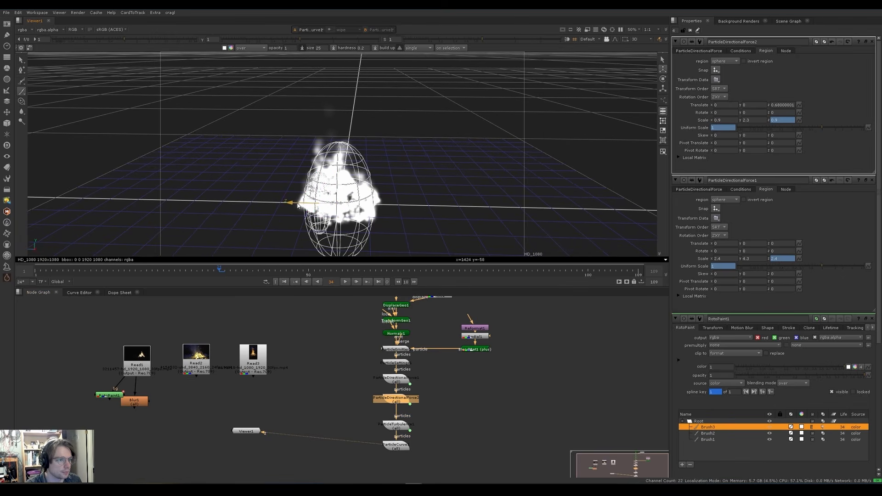
# Move ParticleDirectionalForce1's sphere region to -0.28 in Z and set its X and Z scale to 2.
pyautogui.click(396, 383)
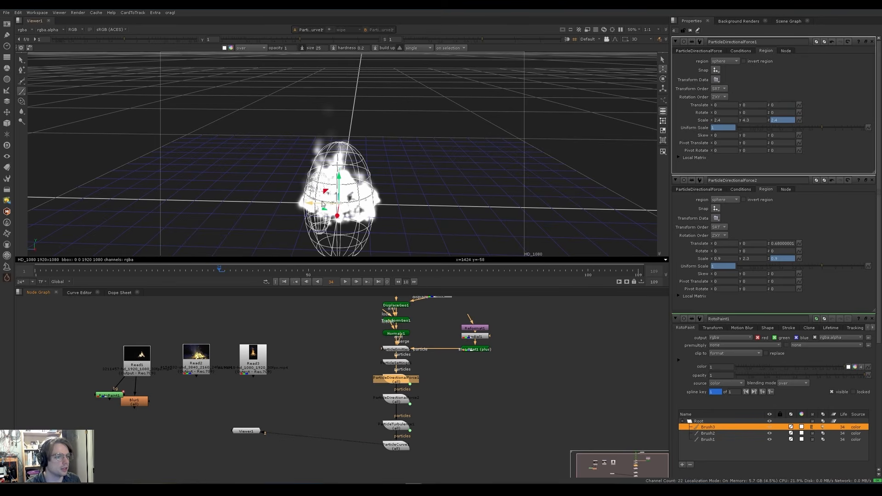
pyautogui.moveTo(326, 207); pyautogui.dragTo(327, 206)
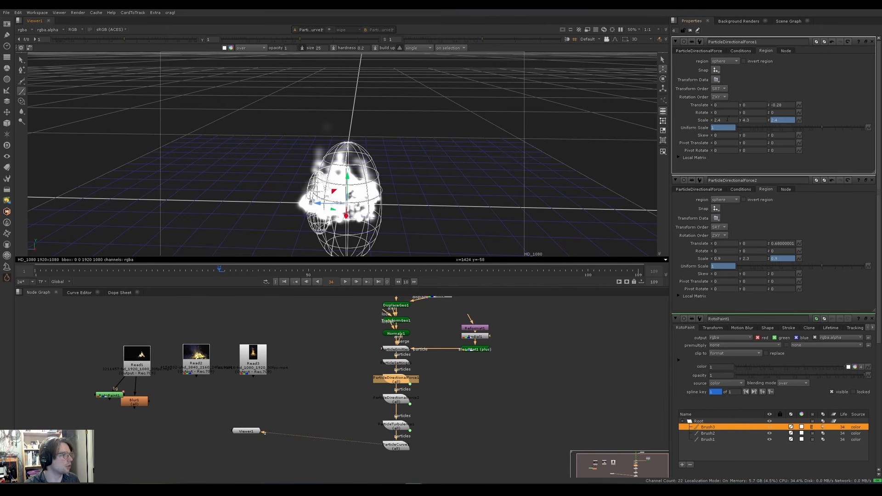
pyautogui.click(575, 129)
pyautogui.keyDown('ctrl'); pyautogui.moveTo(574, 130); pyautogui.dragTo(602, 112); pyautogui.keyUp('ctrl')
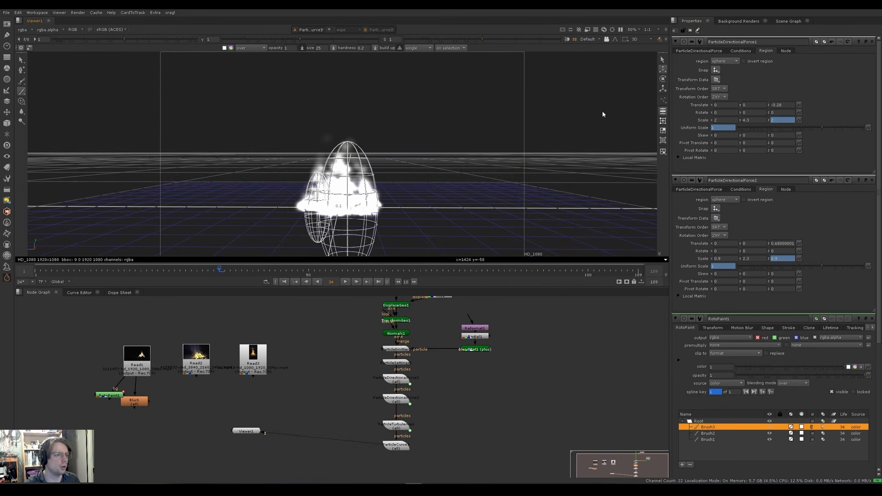
# Set ParticleDirectionalForce2's uniform strength to 0.018.
pyautogui.click(401, 383)
pyautogui.click(399, 398)
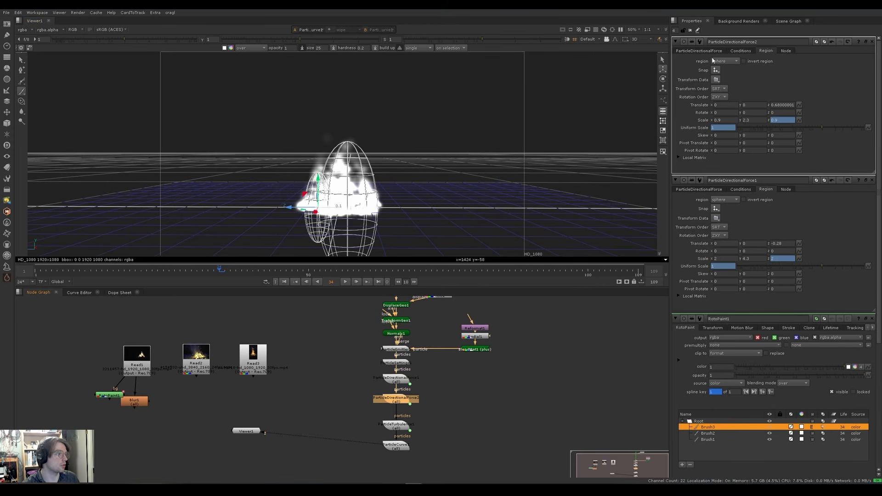
pyautogui.click(698, 50)
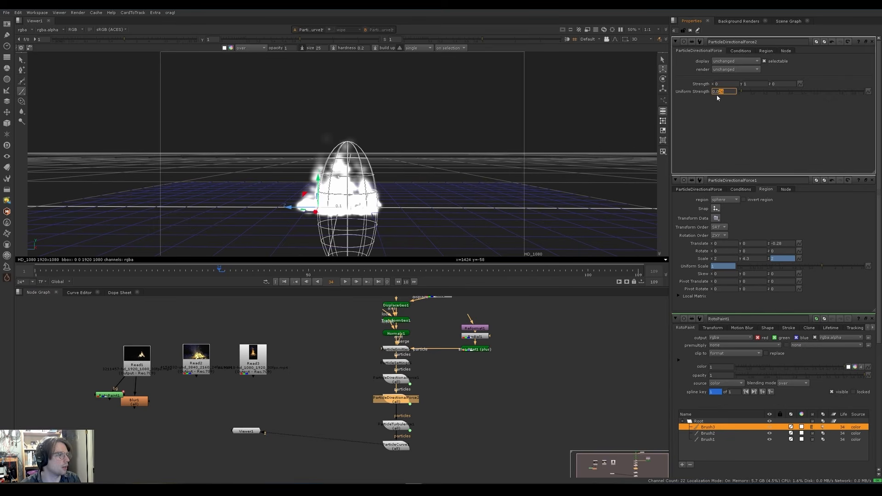
pyautogui.doubleClick(717, 94)
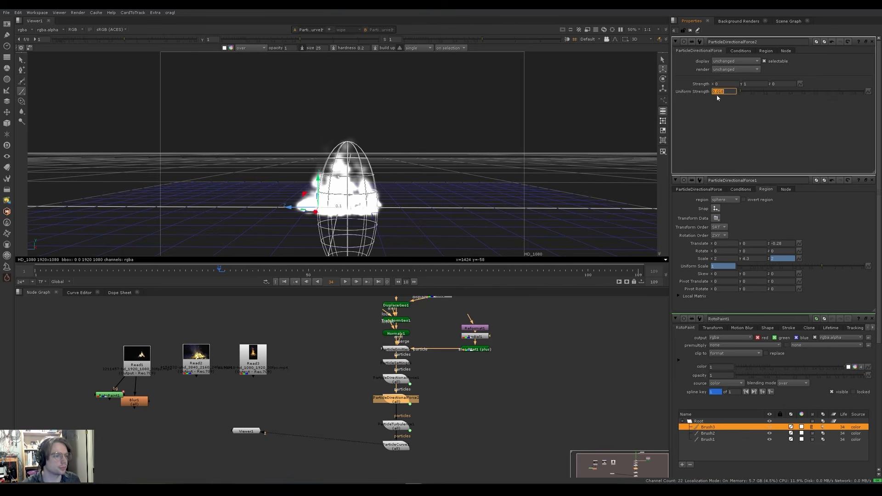
pyautogui.keyDown('ctrl'); pyautogui.moveTo(502, 176); pyautogui.dragTo(502, 170); pyautogui.keyUp('ctrl')
pyautogui.click(502, 170)
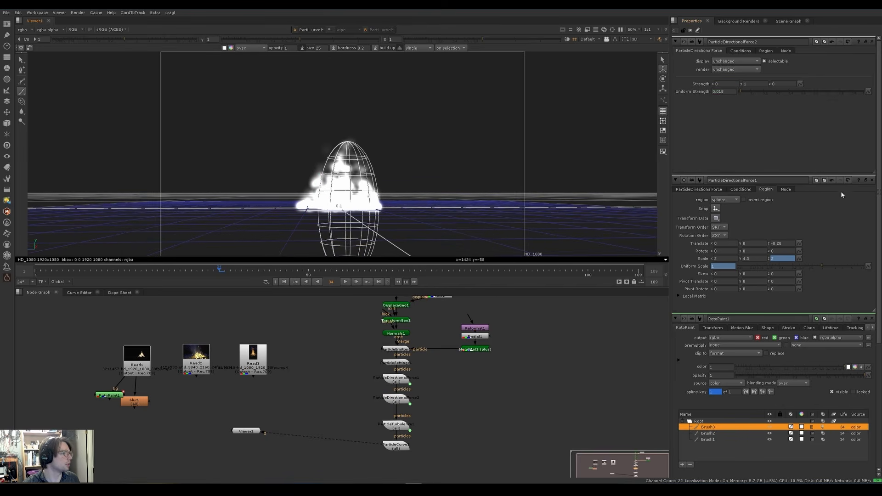
# Close the properties of all nodes except ParticleDirectionalForce2 and play the particle simulation.
pyautogui.click(871, 180)
pyautogui.click(871, 180)
pyautogui.press('l')
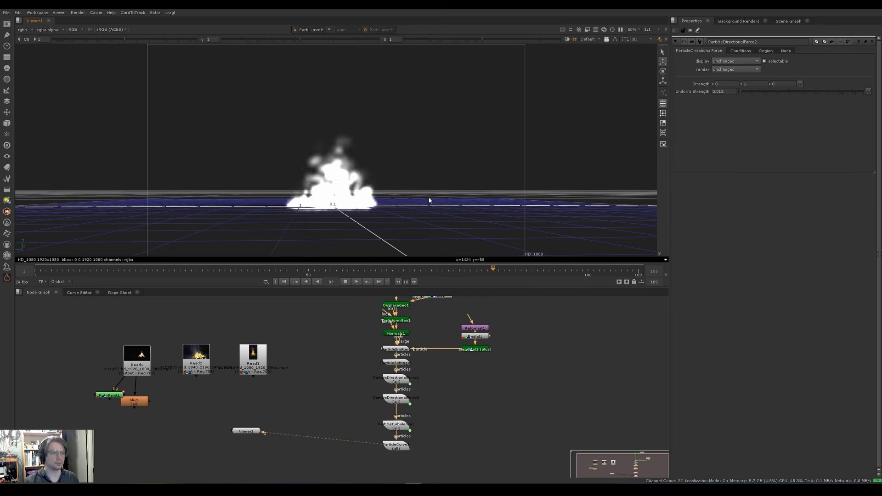
pyautogui.click(254, 361)
# Nudge ParticleDirectionalForce2's region slightly outward along Z, set its uniform strength to 0.02, and replay the simulation.
pyautogui.click(398, 400)
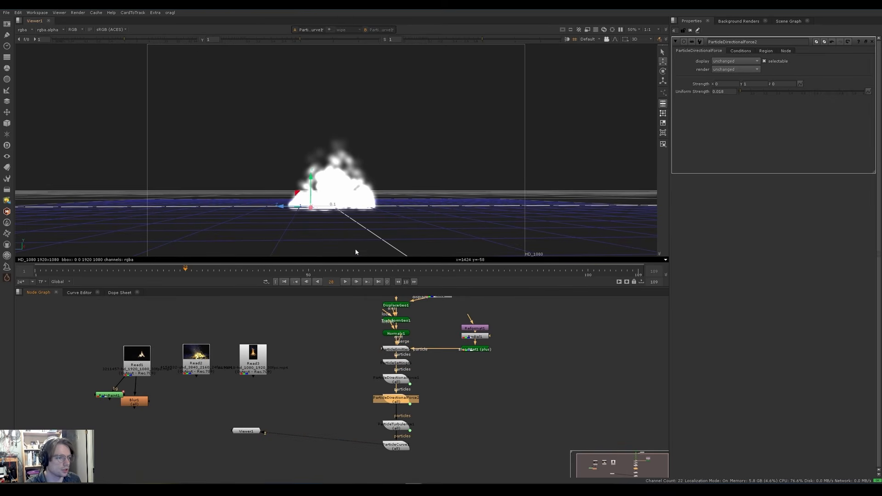
pyautogui.moveTo(284, 209); pyautogui.dragTo(280, 209)
pyautogui.click(406, 173)
pyautogui.press('l')
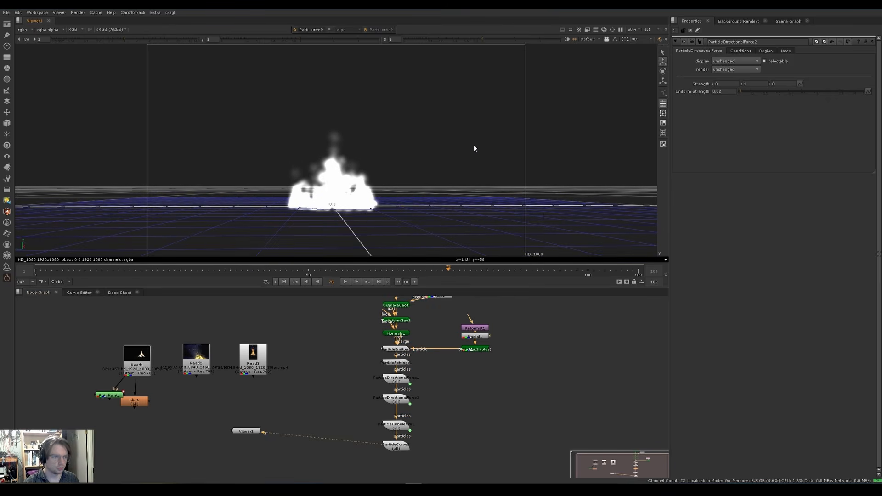
pyautogui.press('l')
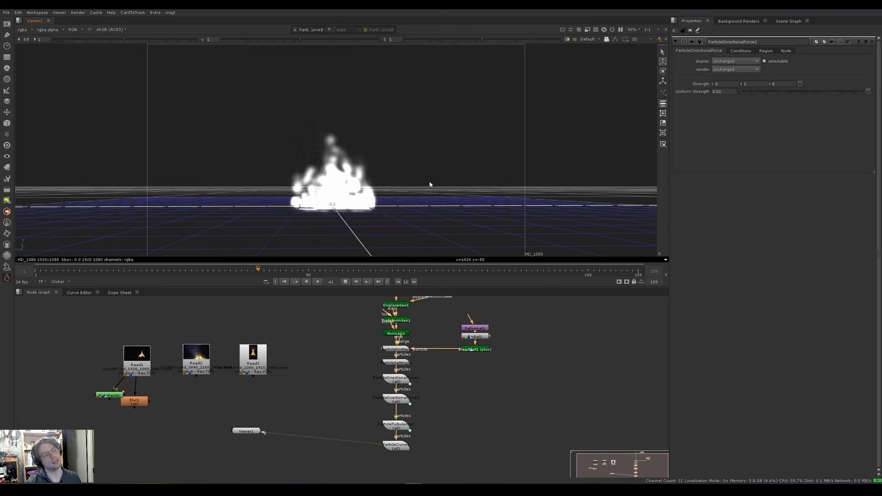
pyautogui.press('k')
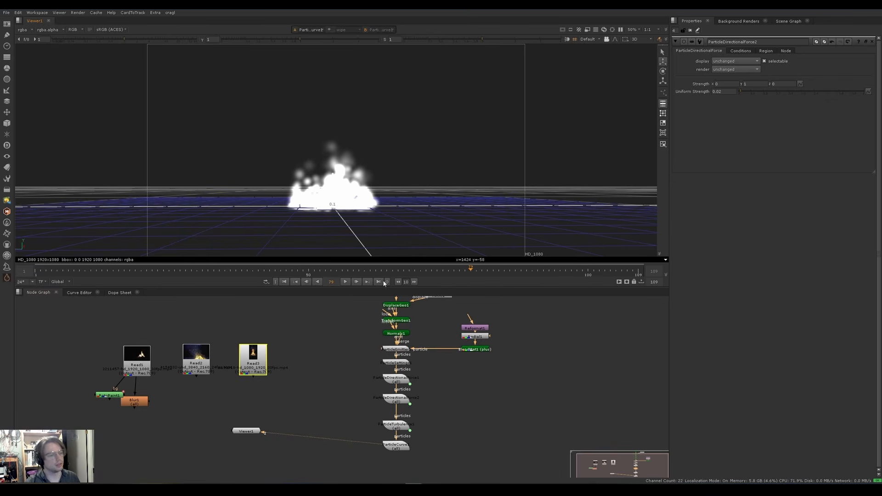
# Replay the particle simulation in the 3D viewer to examine the flame shape produced by ParticleDirectionalForce2.
pyautogui.click(395, 400)
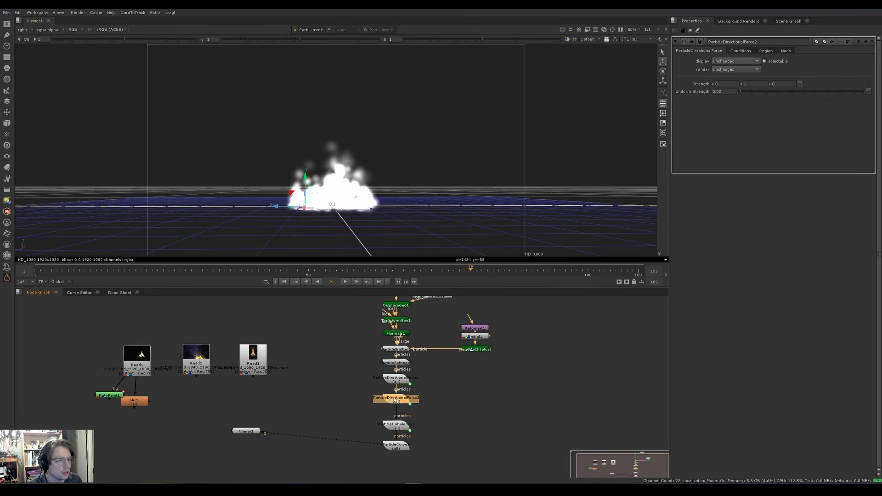
pyautogui.click(284, 209)
pyautogui.click(484, 165)
pyautogui.press('l')
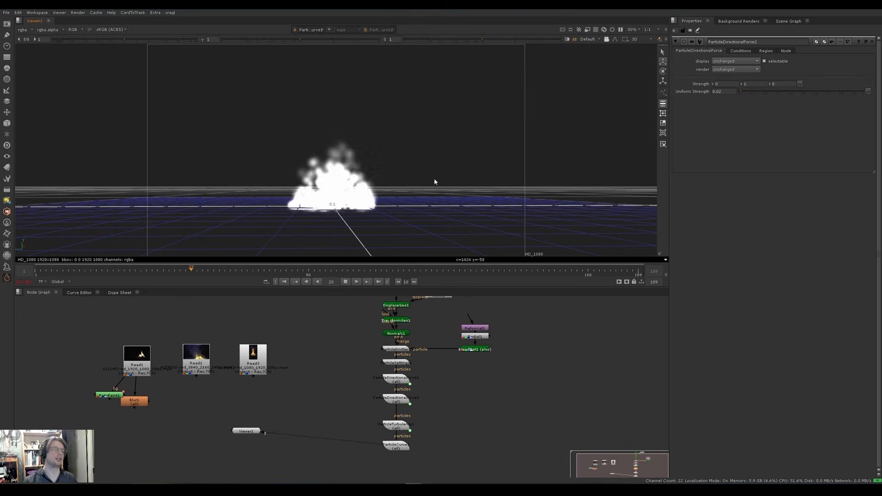
pyautogui.moveTo(426, 191)
pyautogui.keyDown('ctrl'); pyautogui.mouseDown()
pyautogui.moveTo(458, 242)
pyautogui.moveTo(382, 173)
pyautogui.moveTo(423, 189)
pyautogui.mouseUp(); pyautogui.keyUp('ctrl')
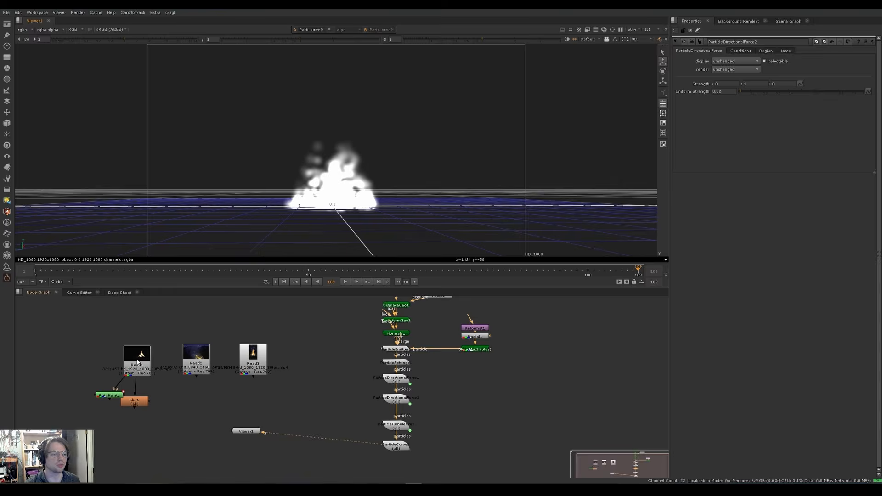
# View the Read1 campfire footage in playback, followed by its blurred version from Blur1, to study the flame peaks.
pyautogui.click(137, 362)
pyautogui.press('1')
pyautogui.press('l')
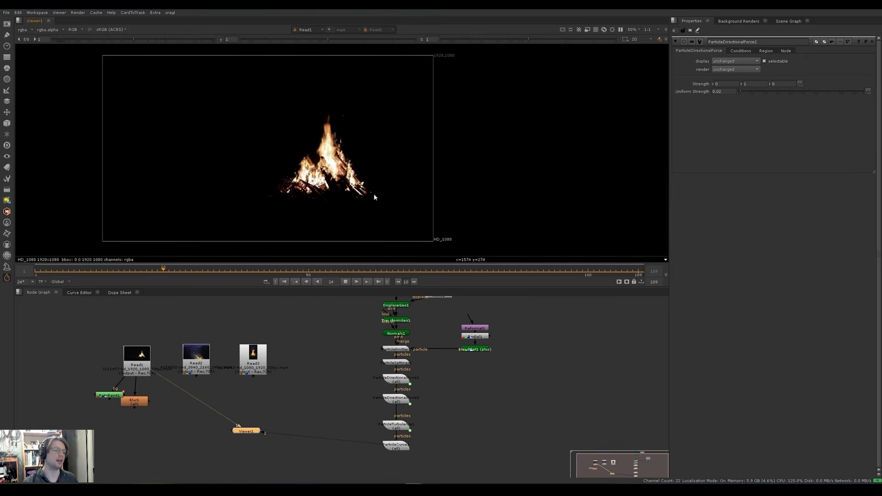
pyautogui.click(132, 403)
pyautogui.press('1')
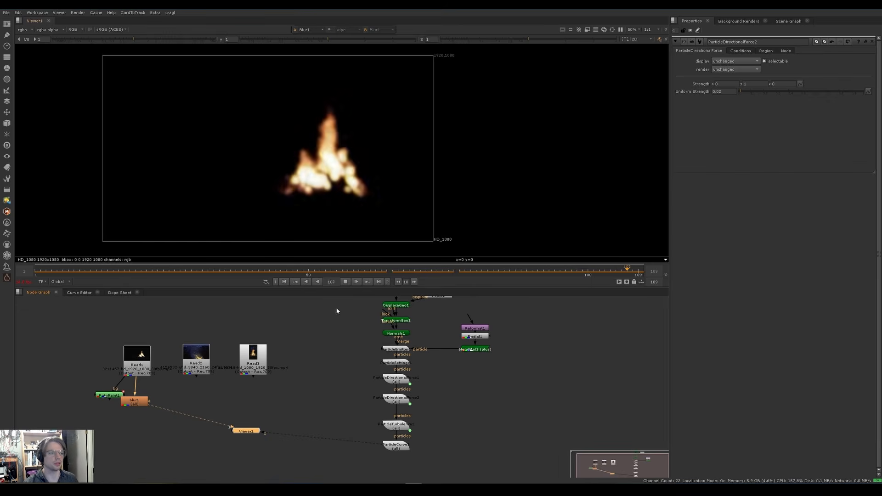
# Alternate the viewer between the particle curve output and the blurred campfire footage during playback to compare their flame shapes.
pyautogui.click(395, 449)
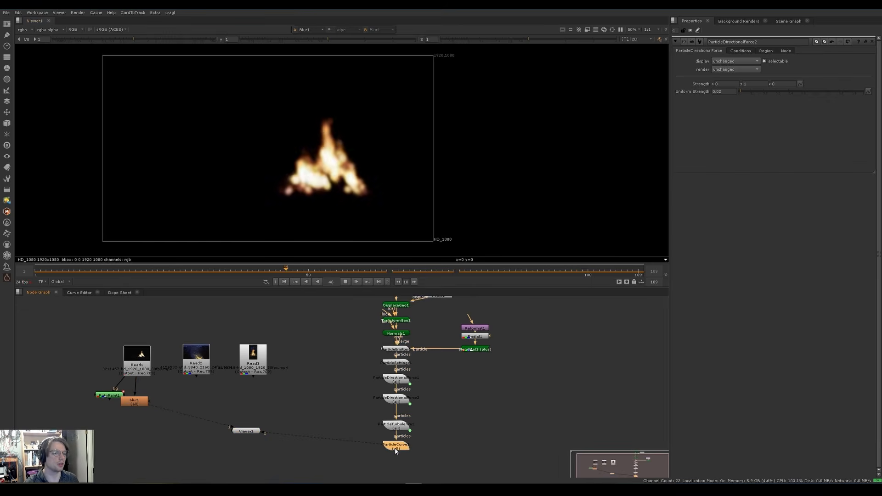
pyautogui.press('1')
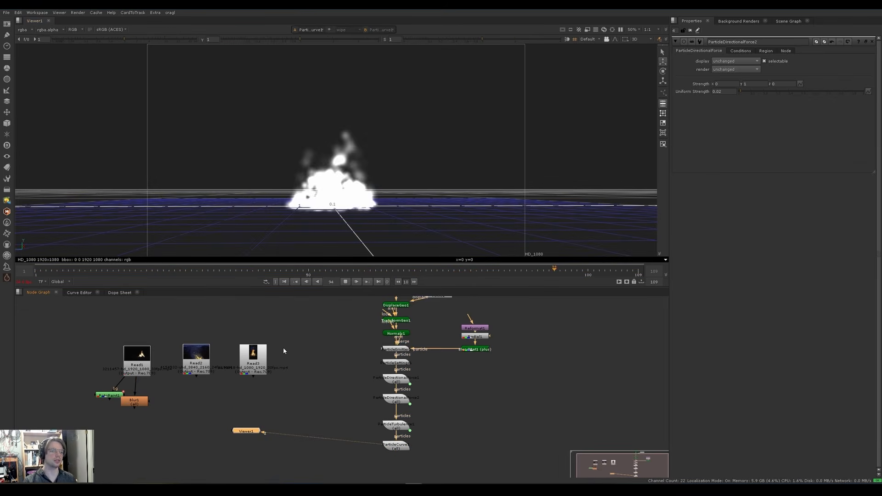
pyautogui.press('1')
pyautogui.click(395, 447)
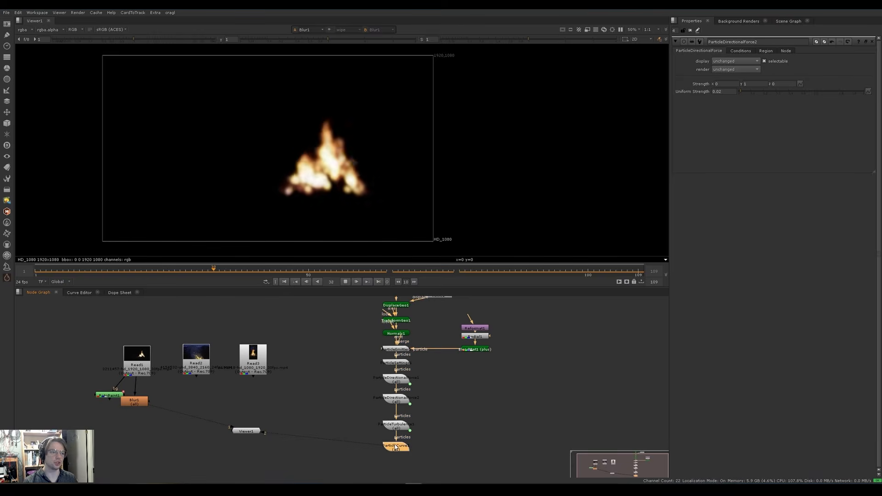
pyautogui.press('1')
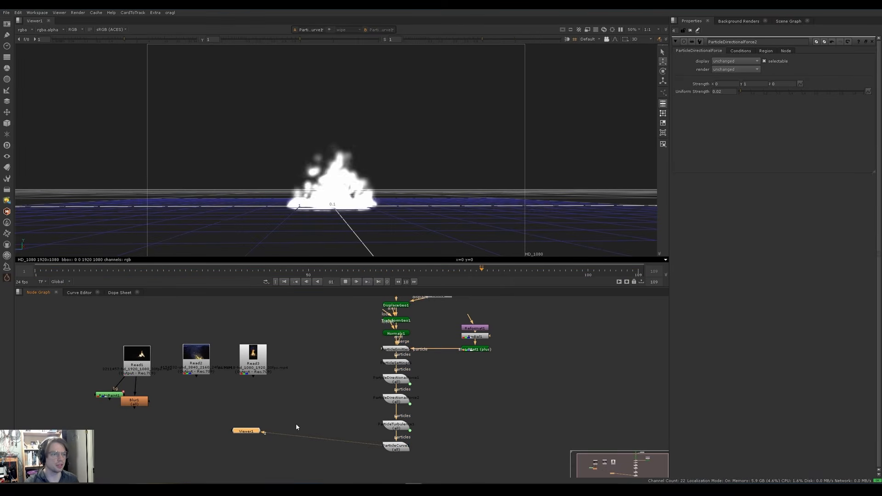